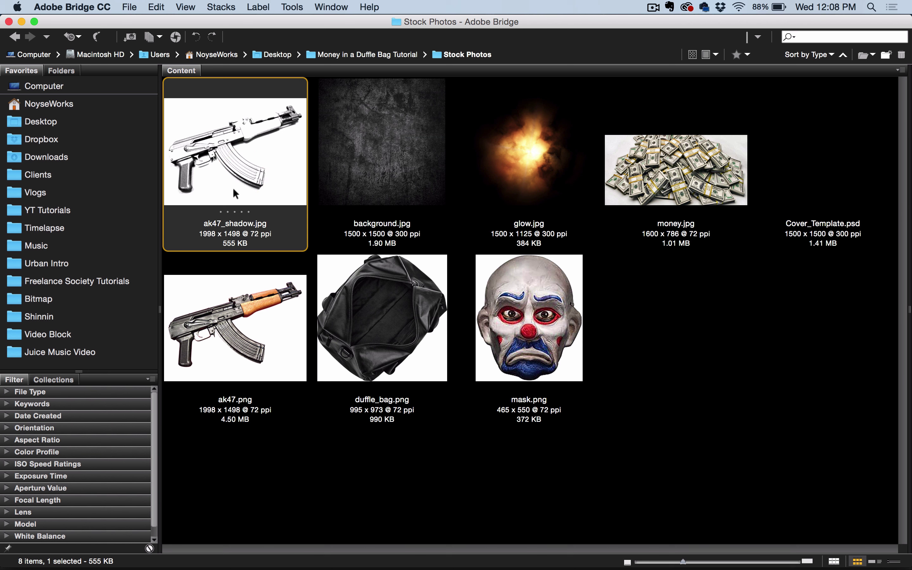
# Look over the rifle, duffle bag, background, glow, money and mask images in the Stock Photos folder
pyautogui.click(235, 325)
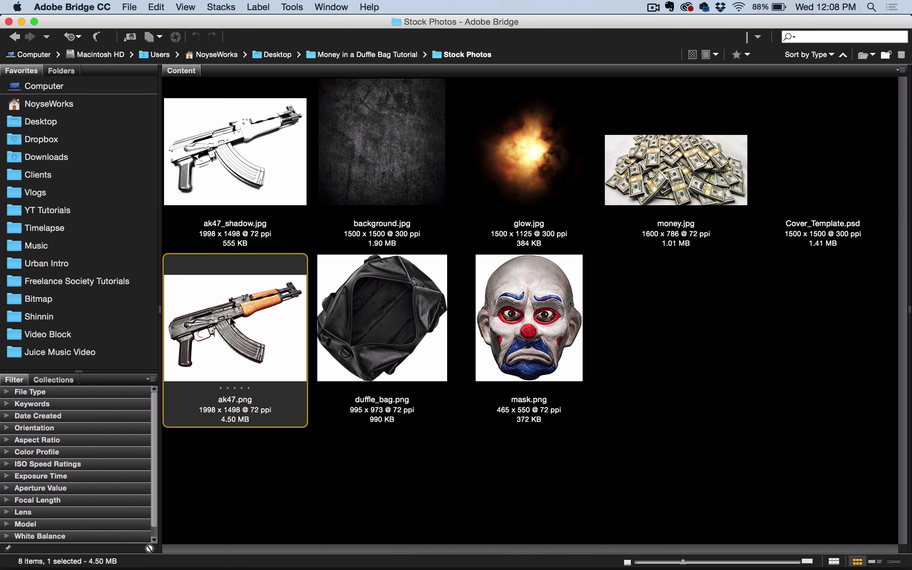
pyautogui.click(370, 321)
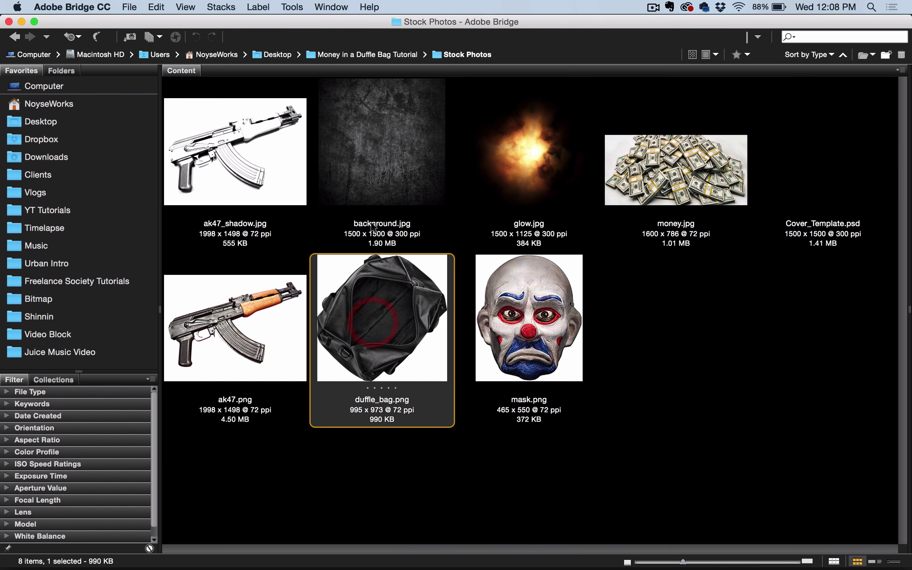
pyautogui.click(375, 185)
pyautogui.click(524, 168)
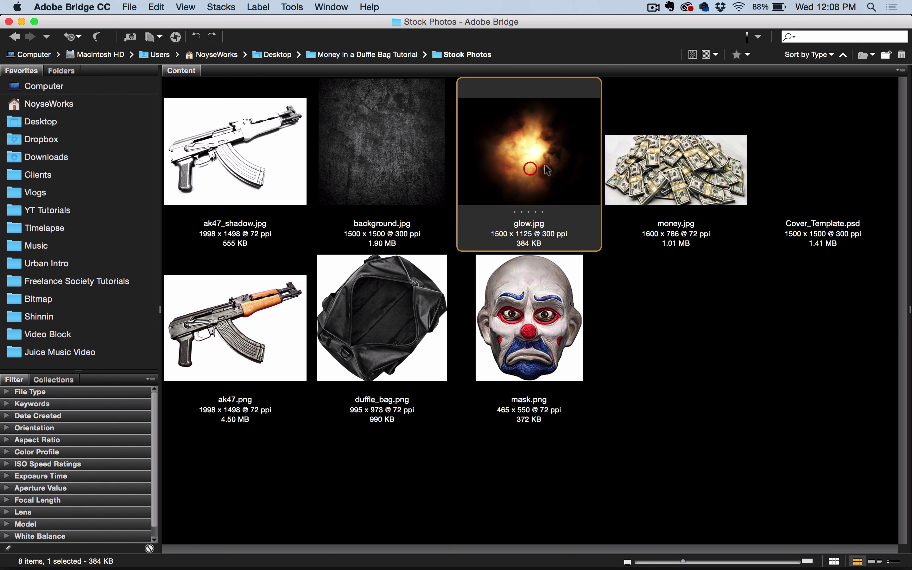
pyautogui.click(648, 174)
pyautogui.click(537, 334)
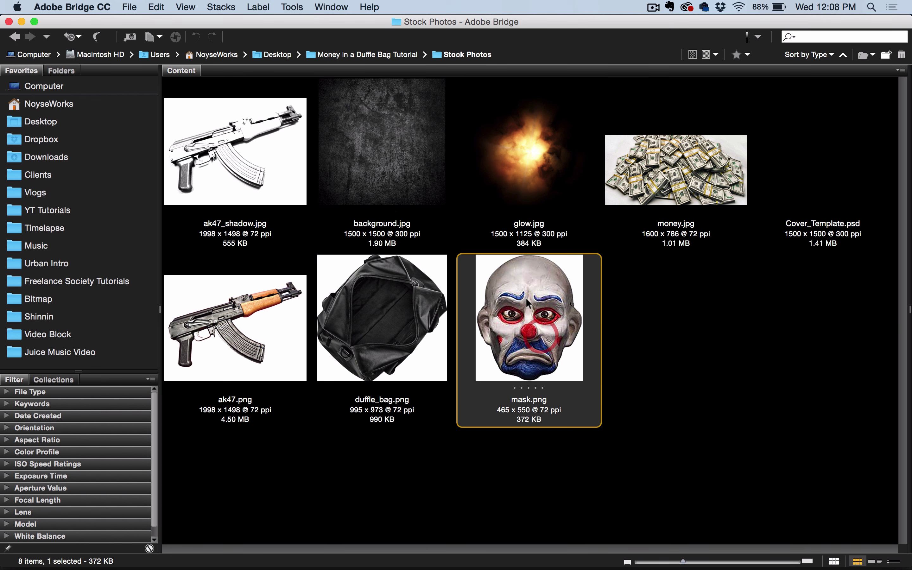
pyautogui.click(769, 283)
pyautogui.click(763, 249)
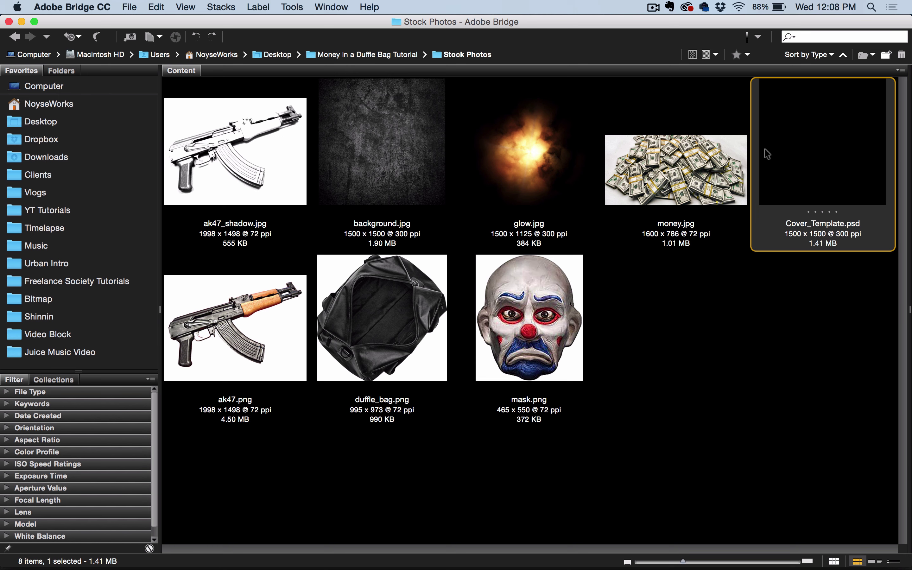
# Open Cover_Template.psd in Photoshop and show it in full-screen mode with the menu bar, with the whole canvas in view
pyautogui.doubleClick(804, 151)
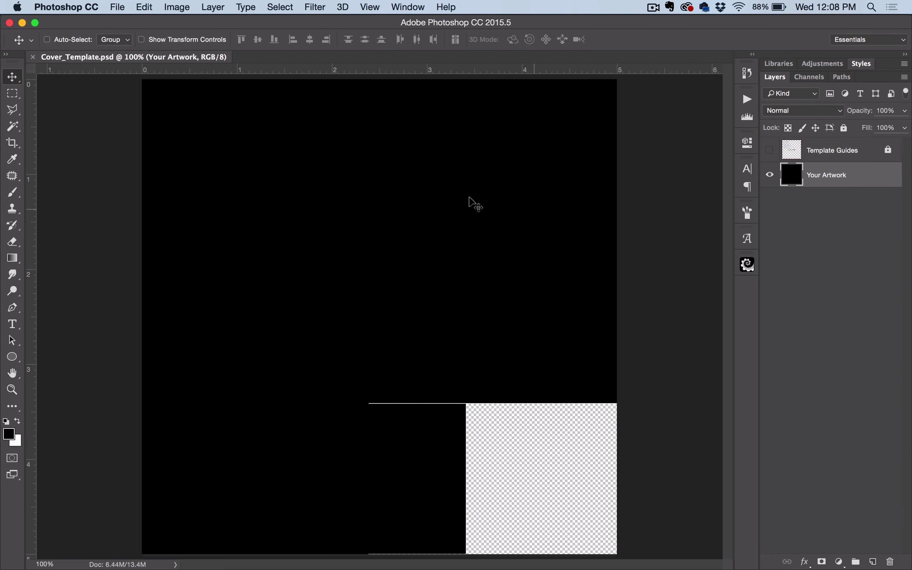
pyautogui.press('f')
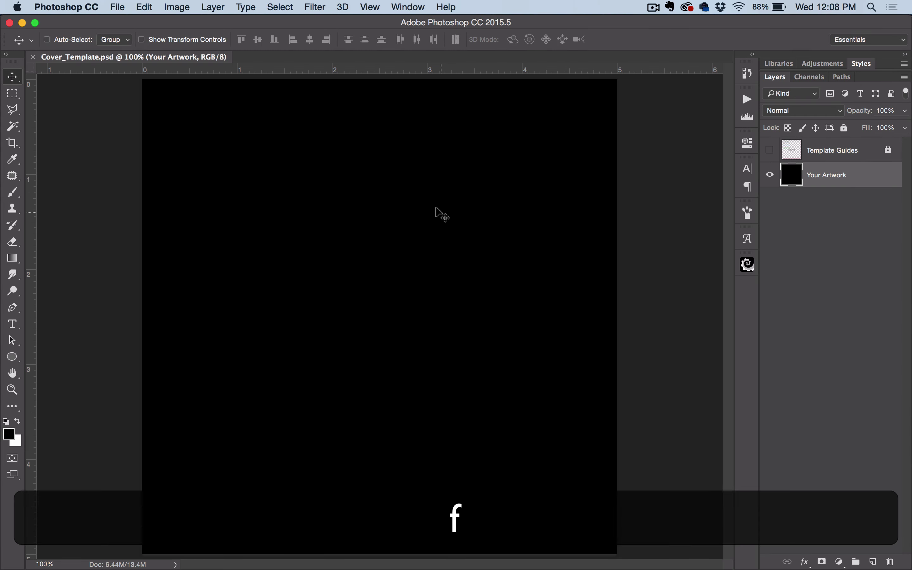
pyautogui.press('super+minus')
pyautogui.moveTo(471, 251); pyautogui.dragTo(446, 255)
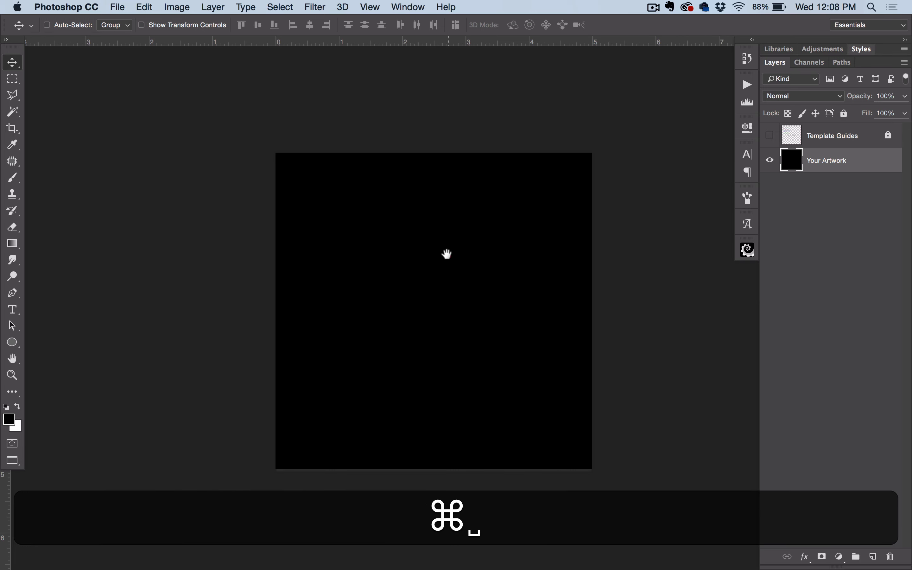
# Show the Template Guides layer and examine the bleed, trim and safety lines up close
pyautogui.click(768, 136)
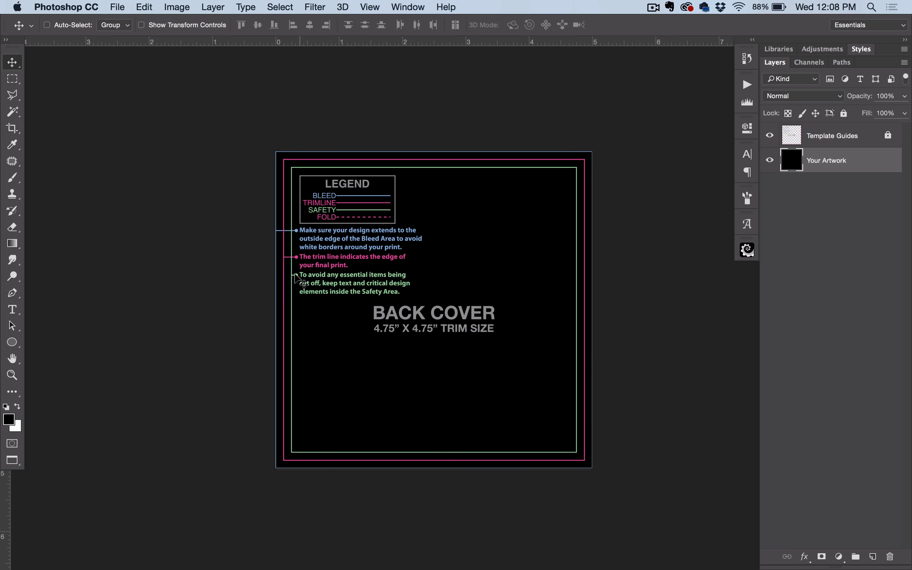
pyautogui.press('super+equal')
pyautogui.press('super+equal')
pyautogui.press('super+equal')
pyautogui.press('super+equal')
pyautogui.moveTo(444, 281); pyautogui.dragTo(659, 306)
pyautogui.moveTo(170, 222); pyautogui.dragTo(356, 245)
pyautogui.press('super+1')
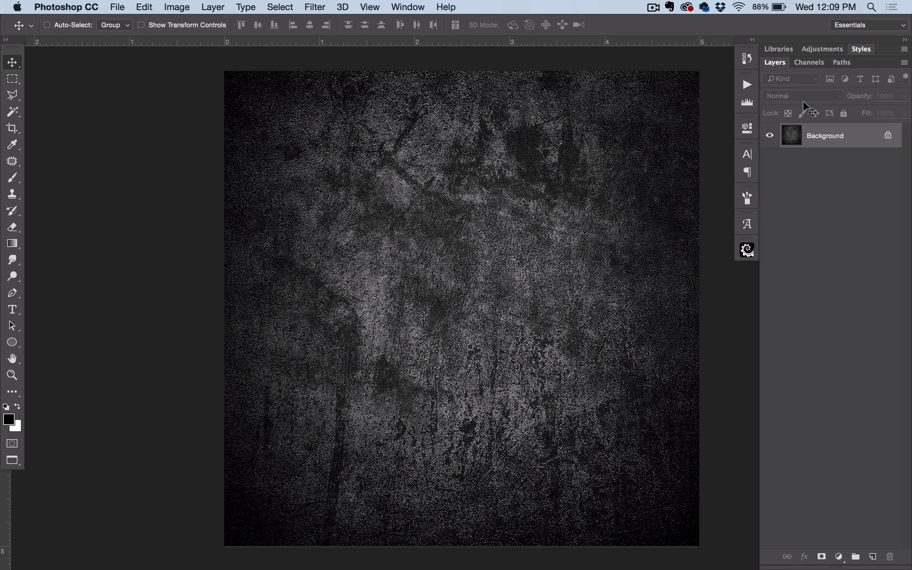
# Duplicate the Background layer of background.jpg into Cover_Template.psd
pyautogui.keyDown('ctrl'); pyautogui.click(820, 134); pyautogui.keyUp('ctrl')
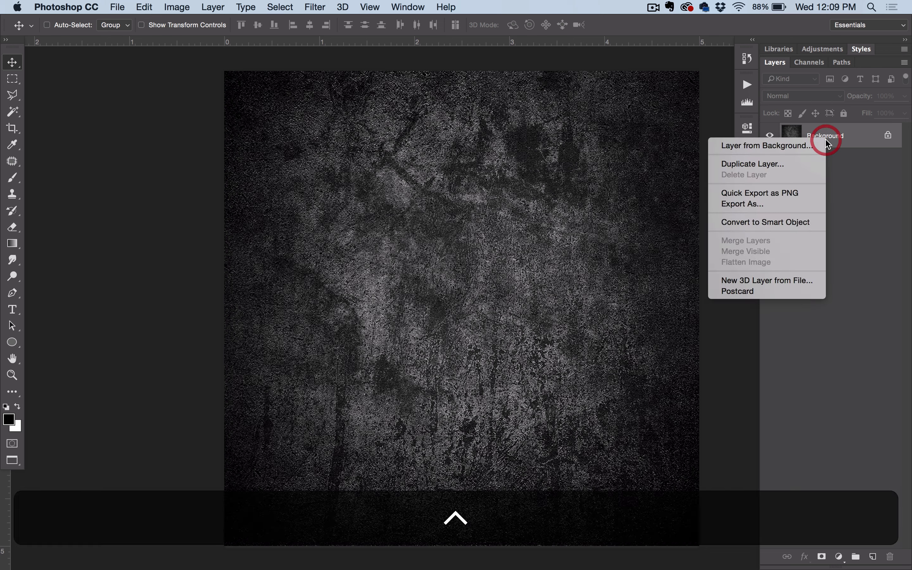
pyautogui.click(769, 165)
pyautogui.click(478, 293)
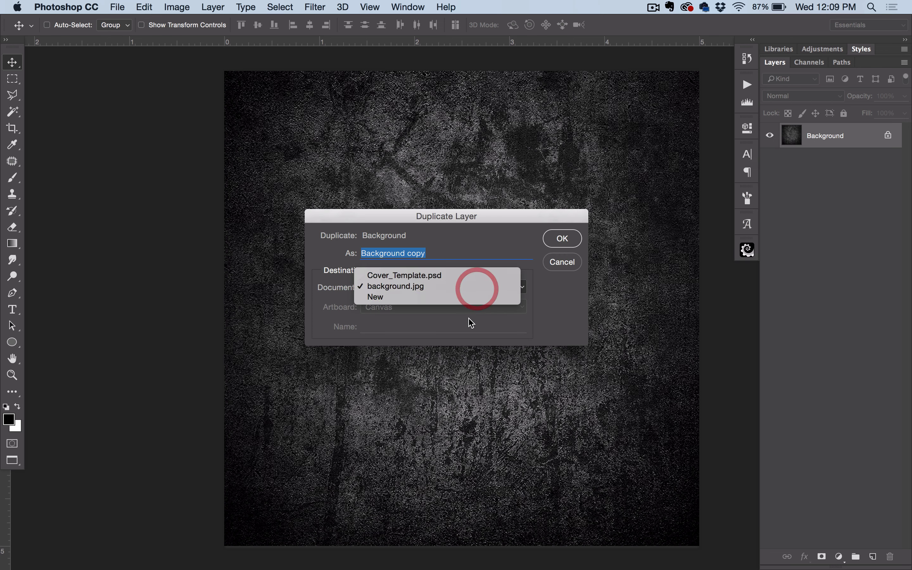
pyautogui.click(449, 280)
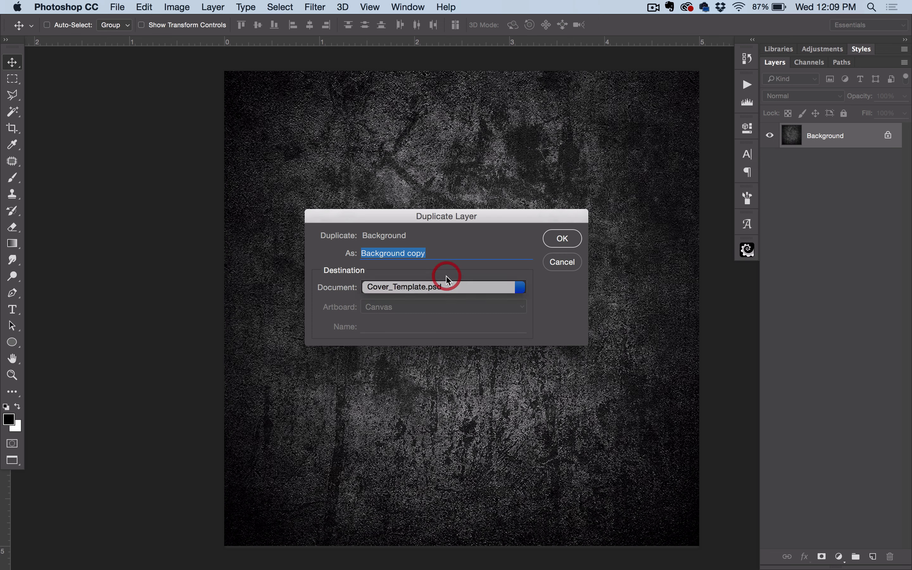
pyautogui.click(563, 239)
# Close background.jpg and hide the Template Guides layer in the cover template
pyautogui.press('super')
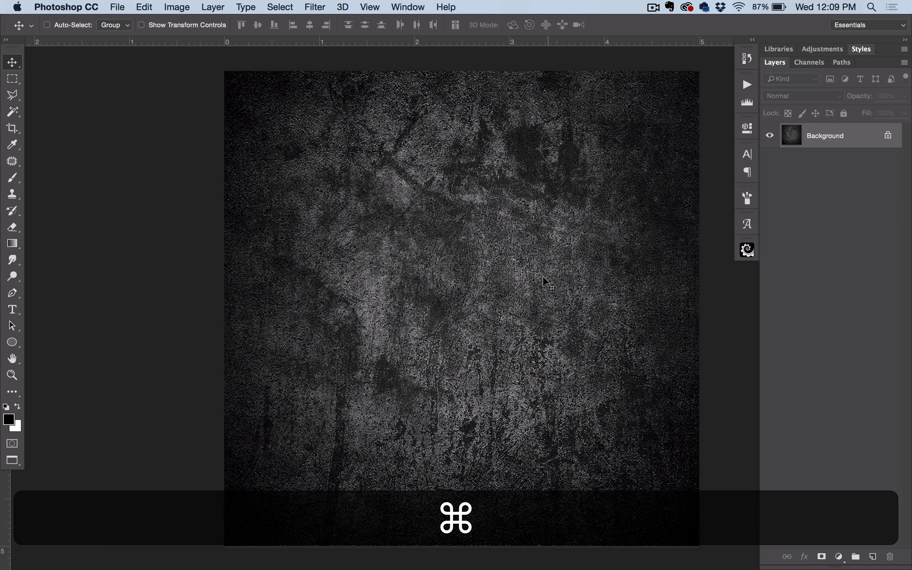
pyautogui.press('super+w')
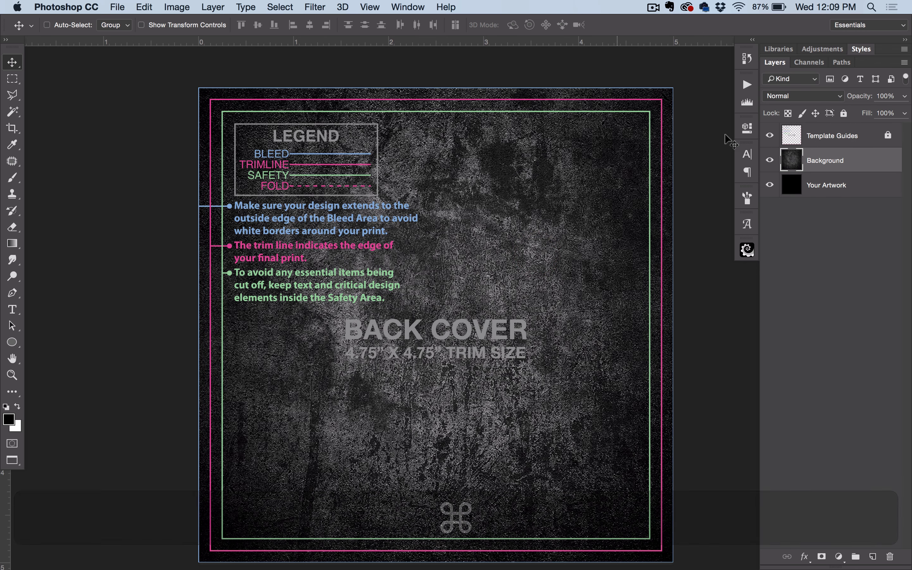
pyautogui.click(769, 136)
# Switch to Adobe Bridge and open money.jpg in Photoshop
pyautogui.press('super')
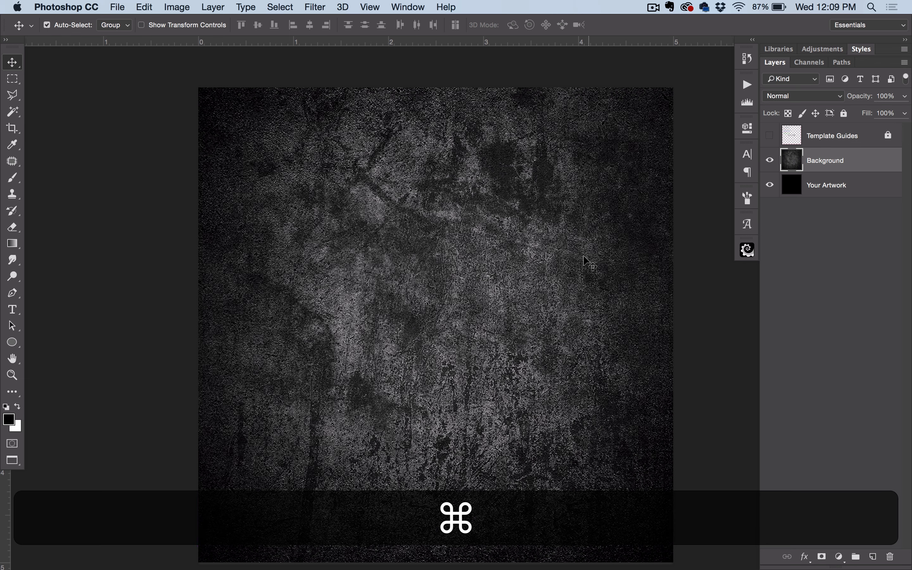
pyautogui.press('super+Tab')
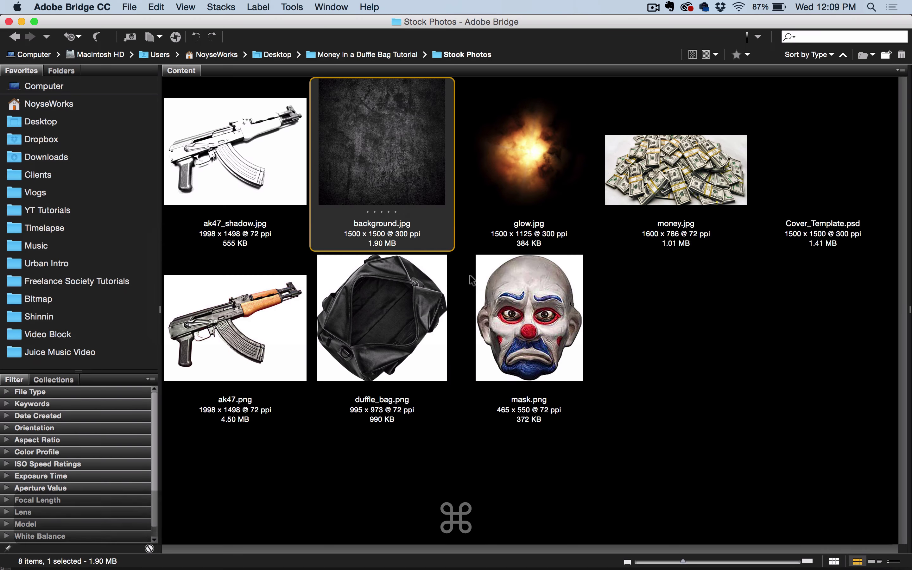
pyautogui.click(416, 485)
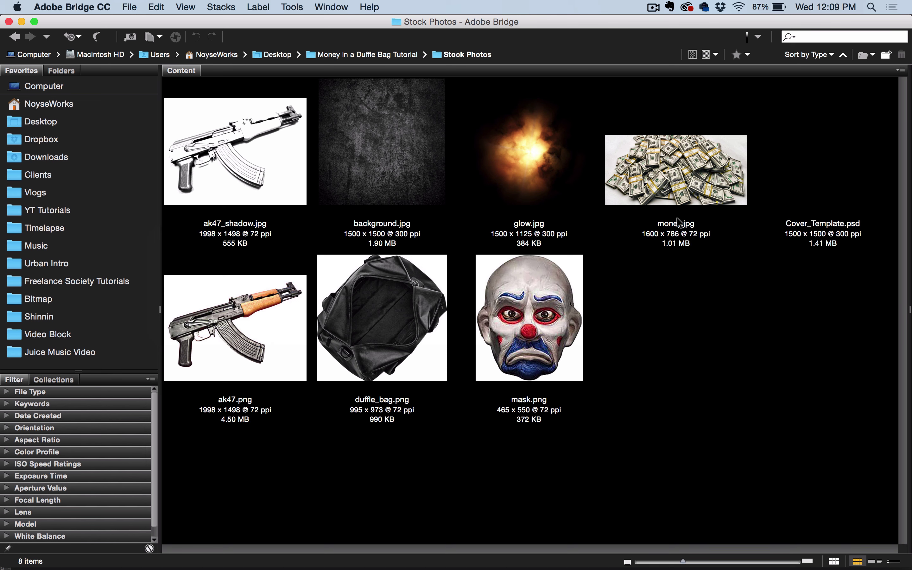
pyautogui.click(674, 184)
pyautogui.doubleClick(680, 180)
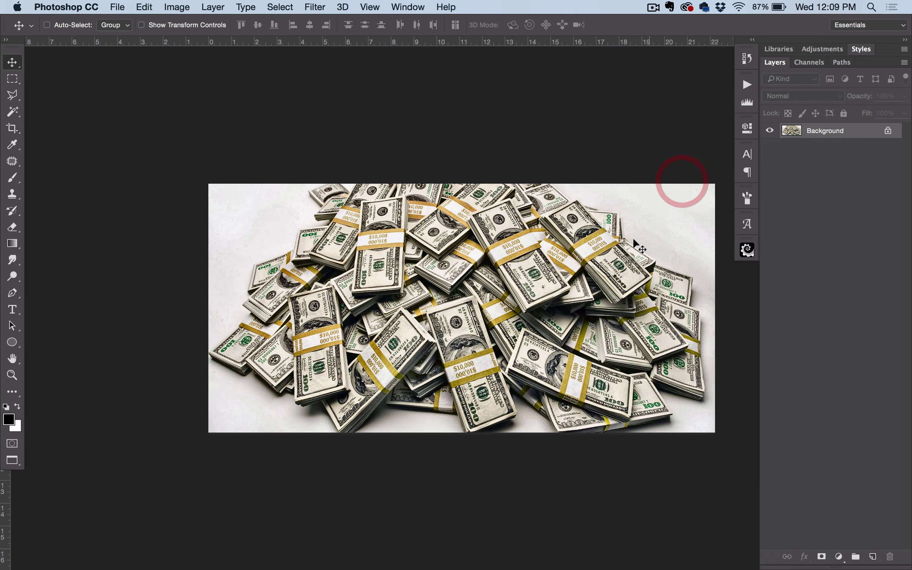
# Duplicate the Background layer of money.jpg into Cover_Template.psd and close money.jpg
pyautogui.keyDown('ctrl'); pyautogui.click(810, 130); pyautogui.keyUp('ctrl')
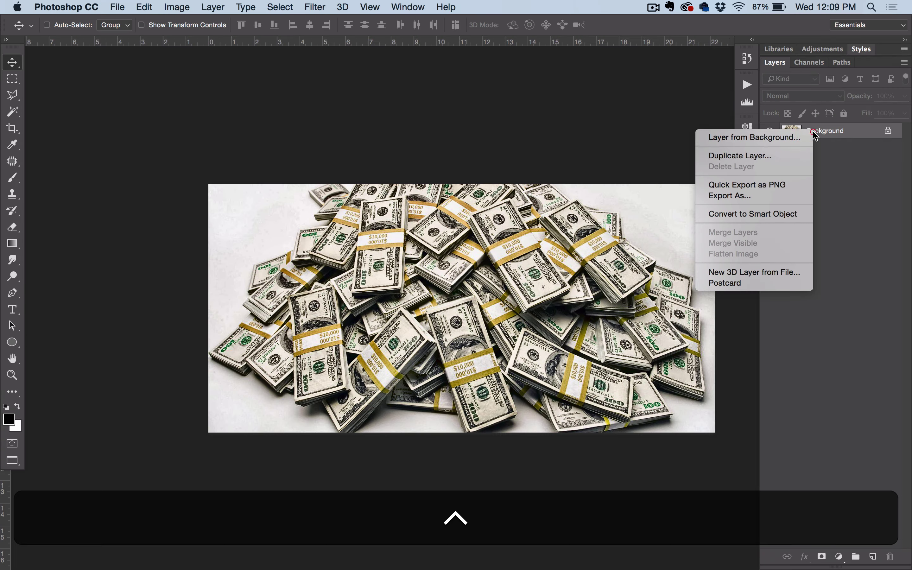
pyautogui.click(794, 154)
pyautogui.click(467, 293)
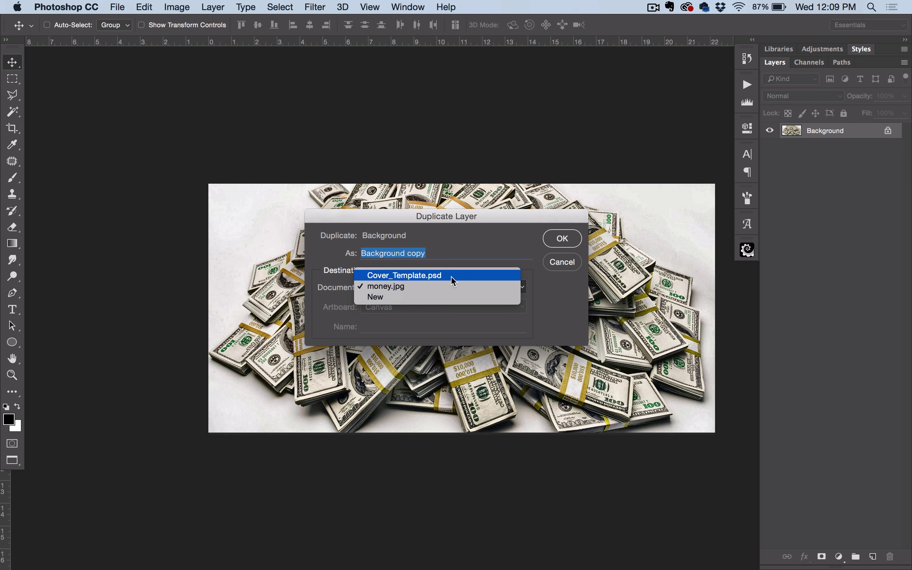
pyautogui.click(452, 274)
pyautogui.click(559, 241)
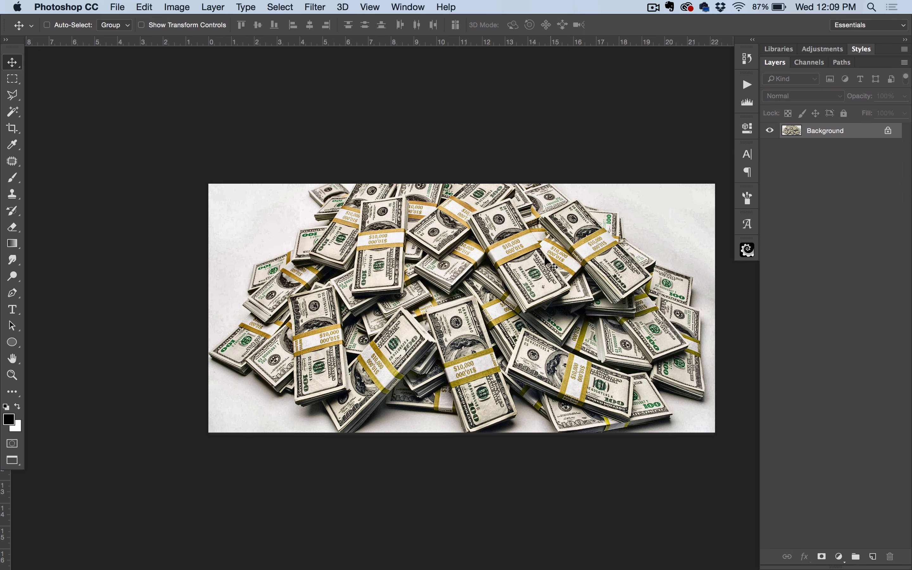
pyautogui.press('super+w')
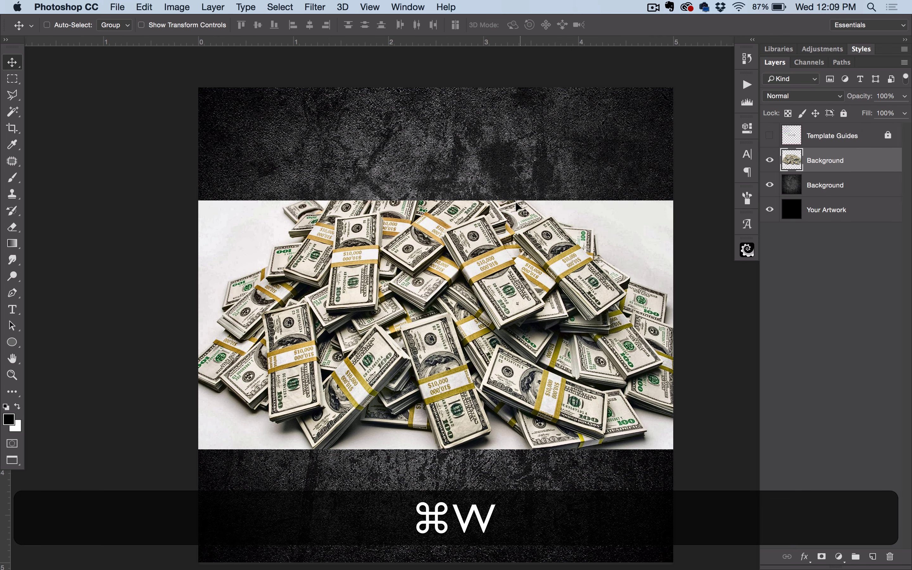
# Move the money image a little lower on the cover and hide its layer
pyautogui.moveTo(553, 285); pyautogui.dragTo(548, 396)
pyautogui.moveTo(532, 482); pyautogui.dragTo(555, 337)
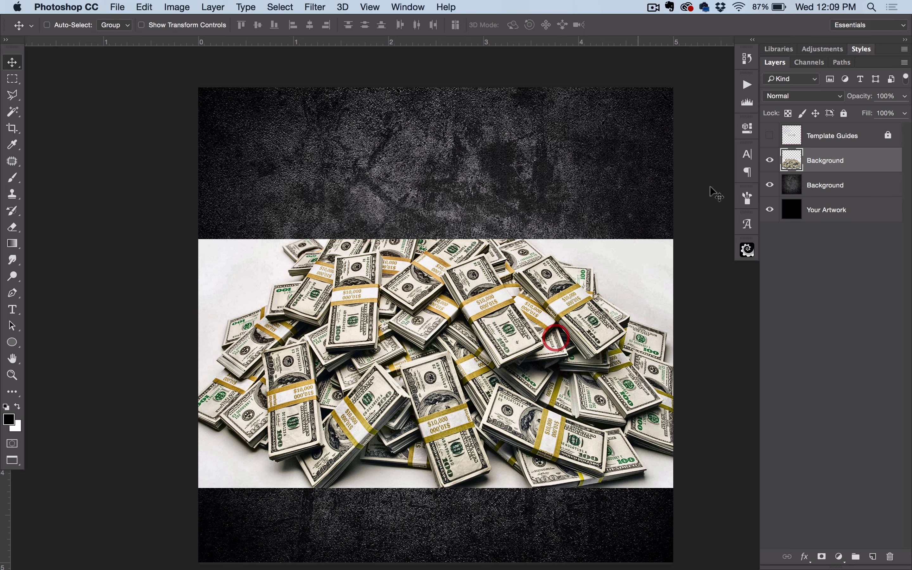
pyautogui.click(768, 162)
# Switch to Adobe Bridge and open duffle_bag.png in Photoshop
pyautogui.press('super+Tab')
pyautogui.press('super+Tab')
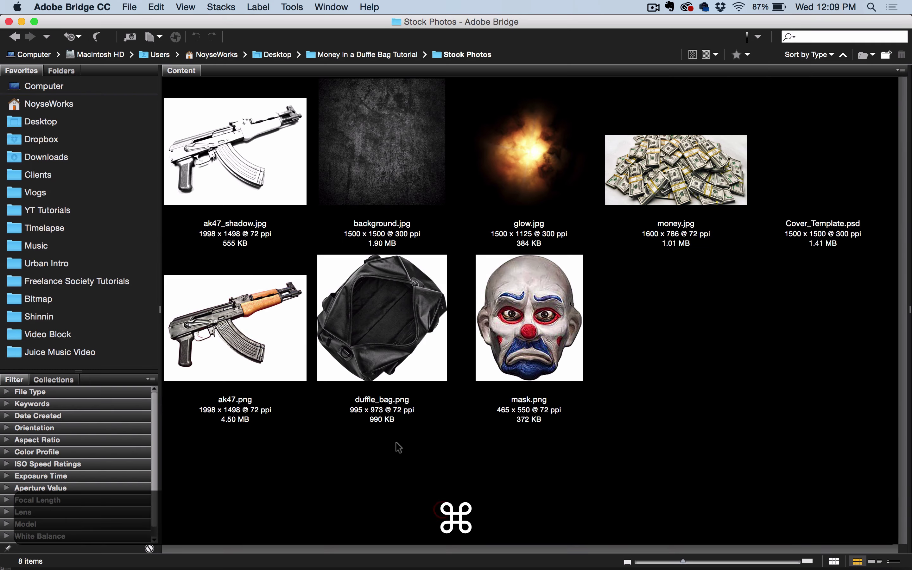
pyautogui.doubleClick(376, 335)
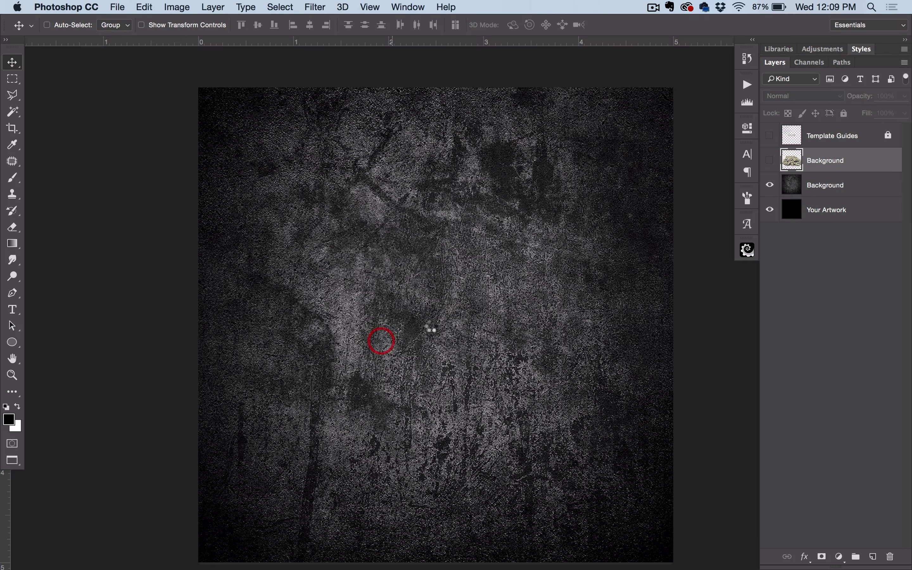
# Duplicate Layer 0 of duffle_bag.png into Cover_Template.psd and close duffle_bag.png
pyautogui.rightClick(810, 141)
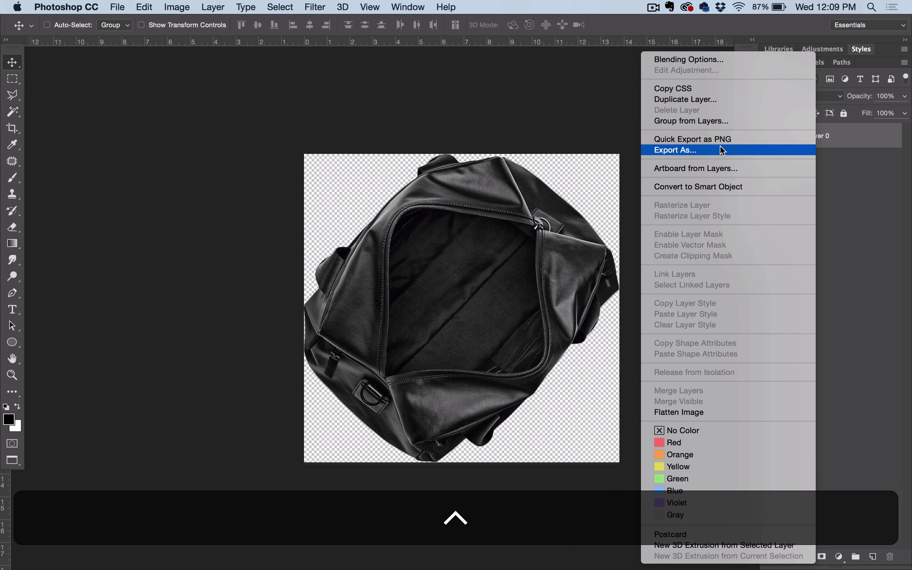
pyautogui.click(717, 99)
pyautogui.click(482, 289)
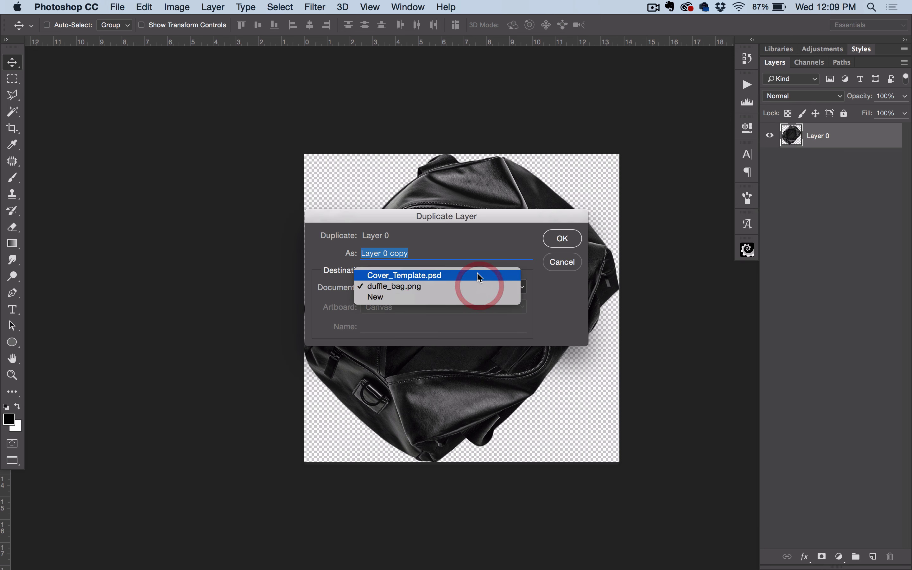
pyautogui.click(478, 270)
pyautogui.click(562, 238)
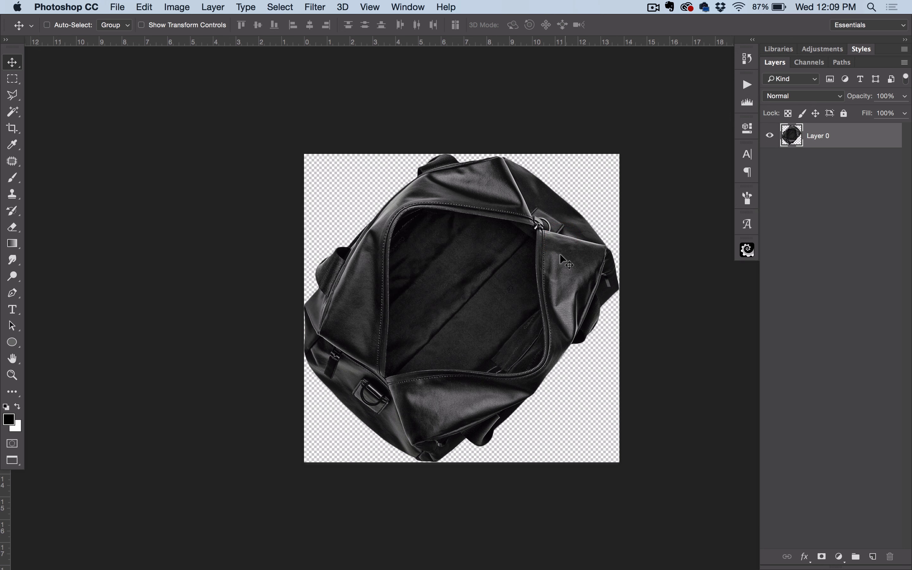
pyautogui.press('super+w')
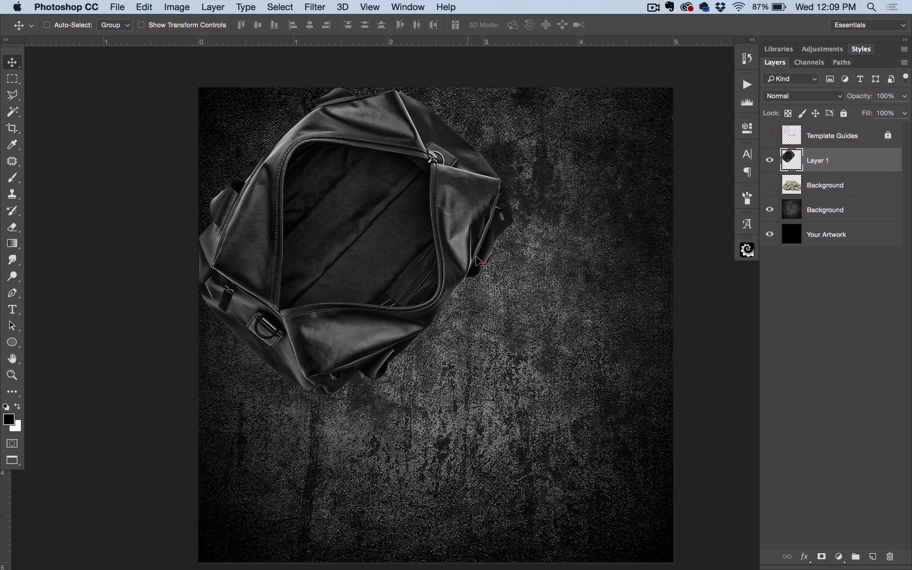
# Move the duffle bag near the centre of the cover and put its layer in a group named "bag"
pyautogui.moveTo(478, 262); pyautogui.dragTo(543, 331)
pyautogui.click(843, 162)
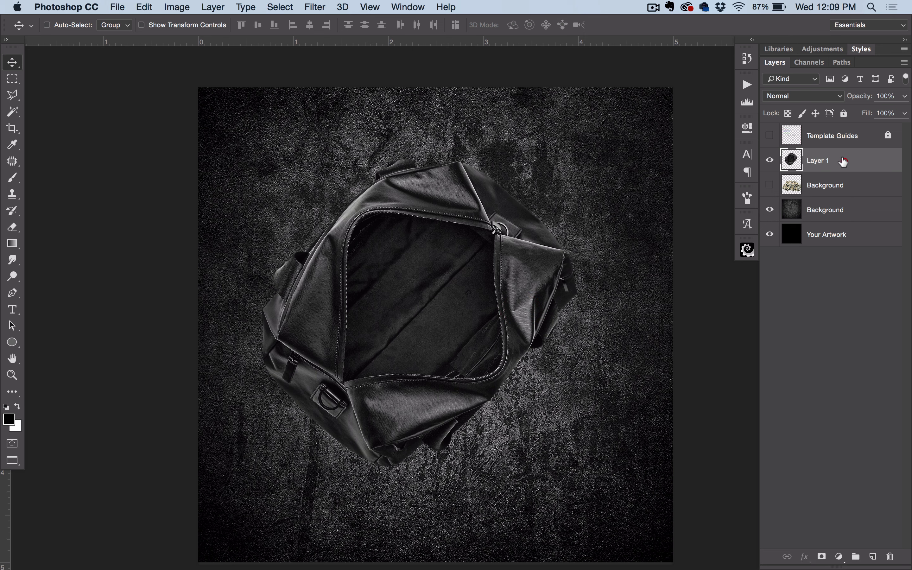
pyautogui.press('super+g')
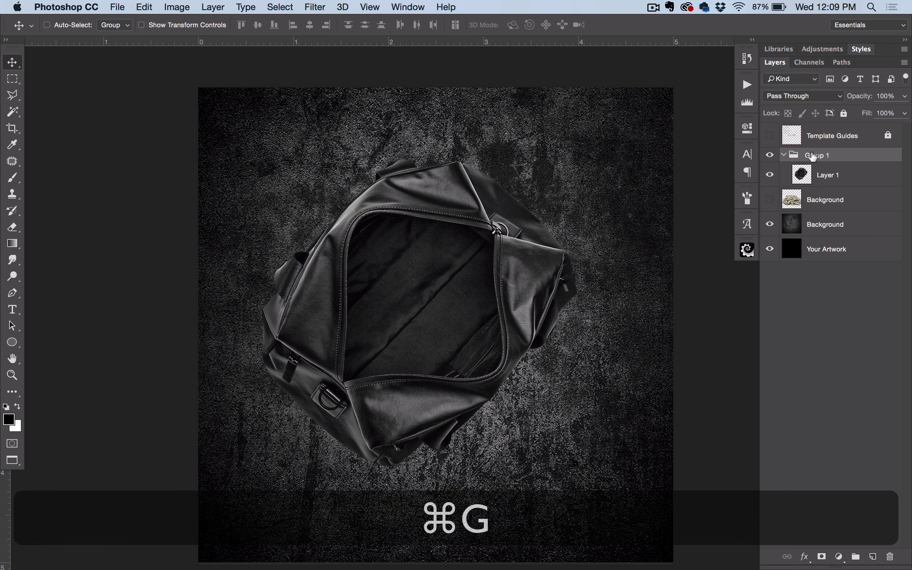
pyautogui.doubleClick(814, 155)
pyautogui.write('bag')
pyautogui.press('Return')
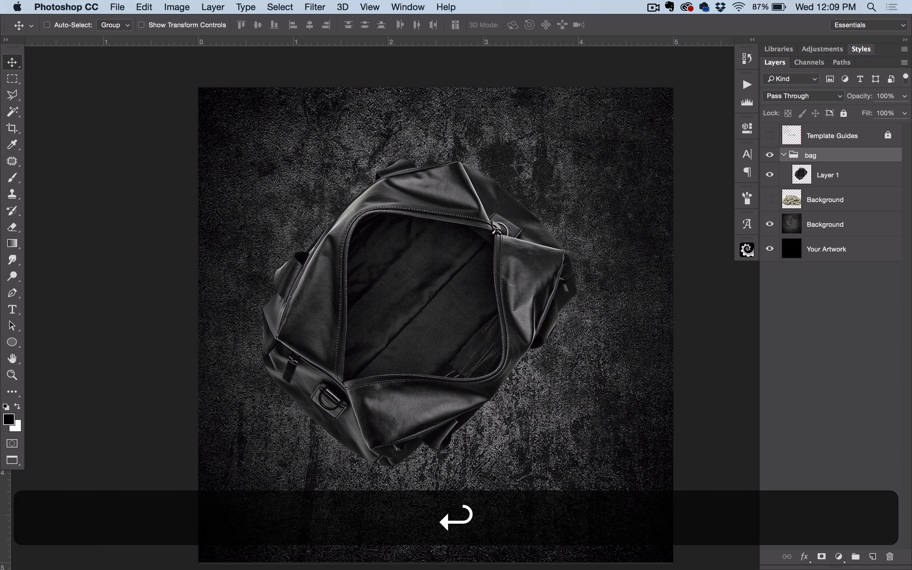
# Put the money layer in its own group and make the layer visible again
pyautogui.click(817, 199)
pyautogui.press('super+g')
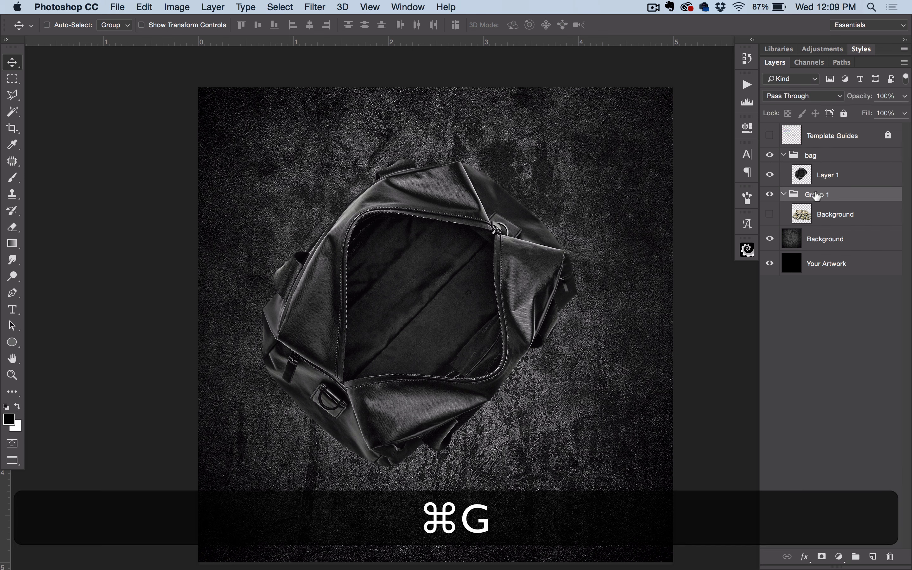
pyautogui.click(769, 215)
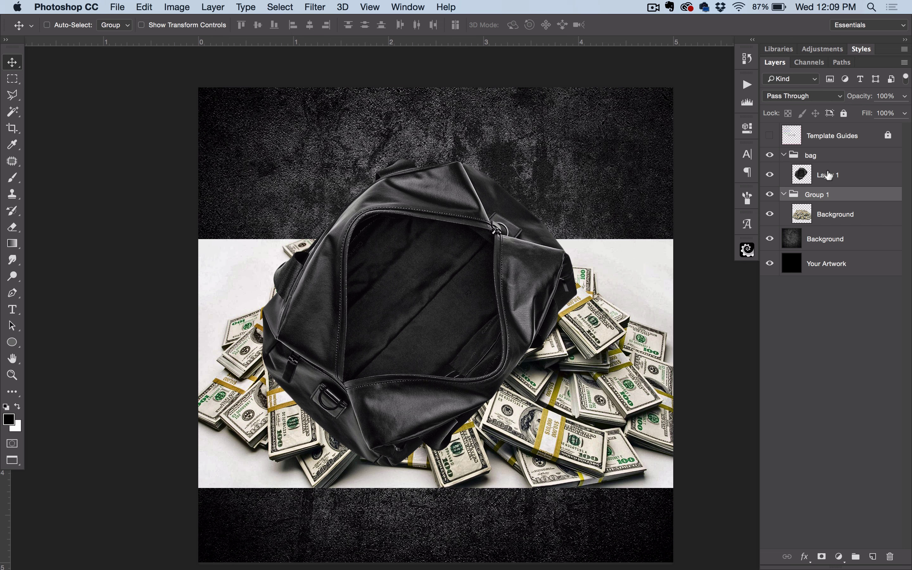
# Rename the group holding the money layer to "money", then collapse and hide it
pyautogui.doubleClick(814, 193)
pyautogui.write('money')
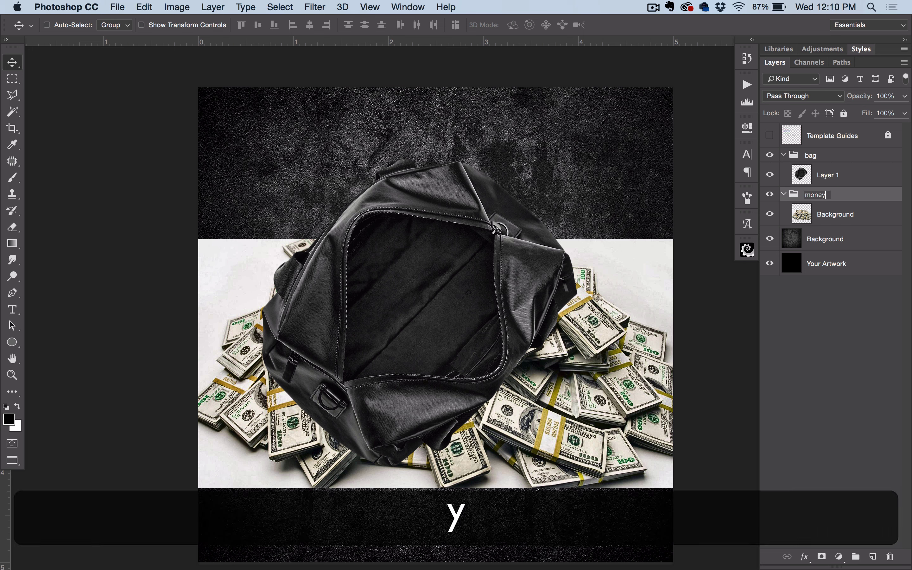
pyautogui.press('Return')
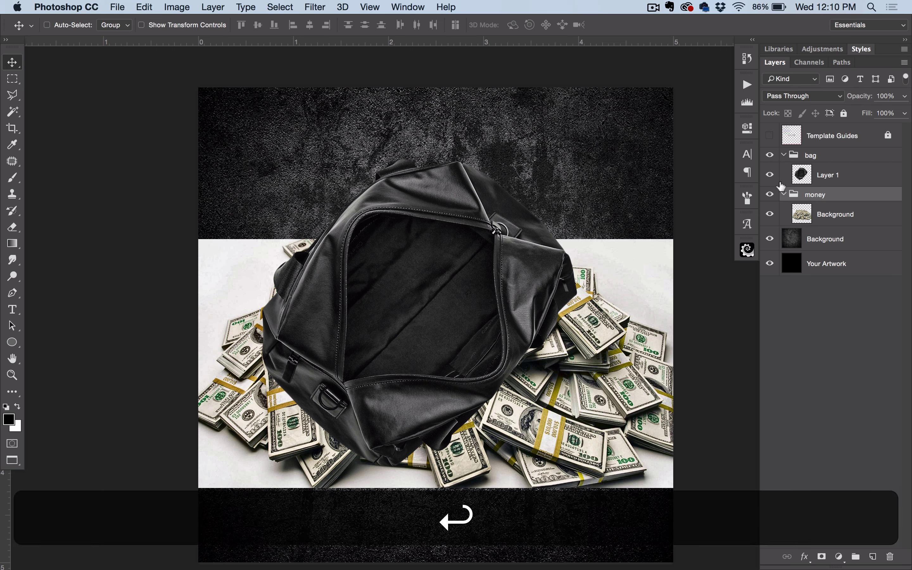
pyautogui.click(783, 193)
pyautogui.click(770, 194)
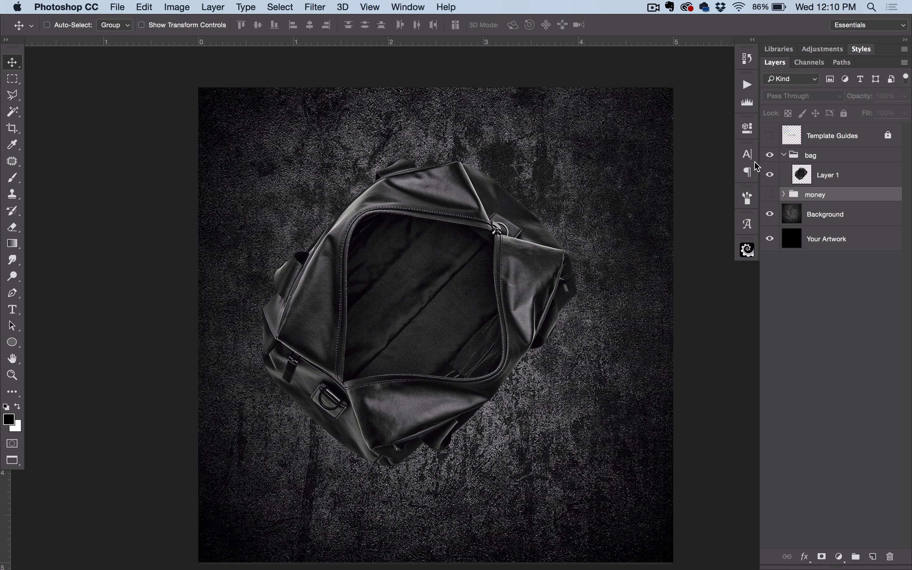
# Rotate the duffle bag layer about -43.89° so the bag stands upright, and reposition it near the centre of the cover
pyautogui.click(824, 172)
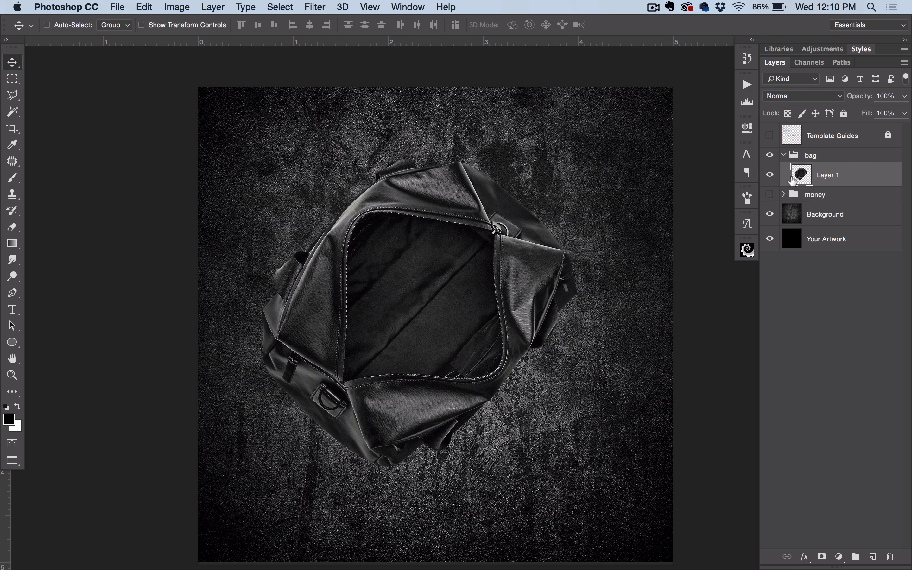
pyautogui.press('super+t')
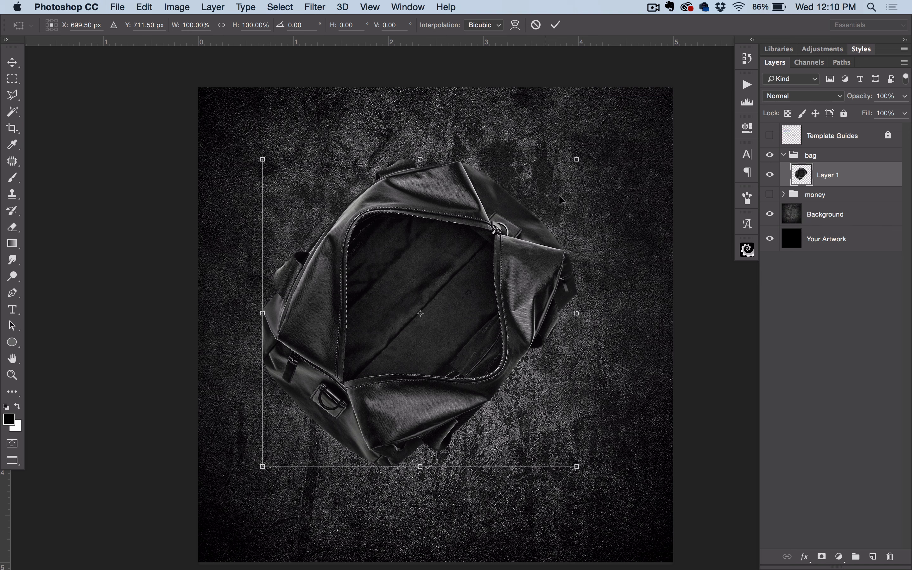
pyautogui.moveTo(593, 152); pyautogui.dragTo(432, 124)
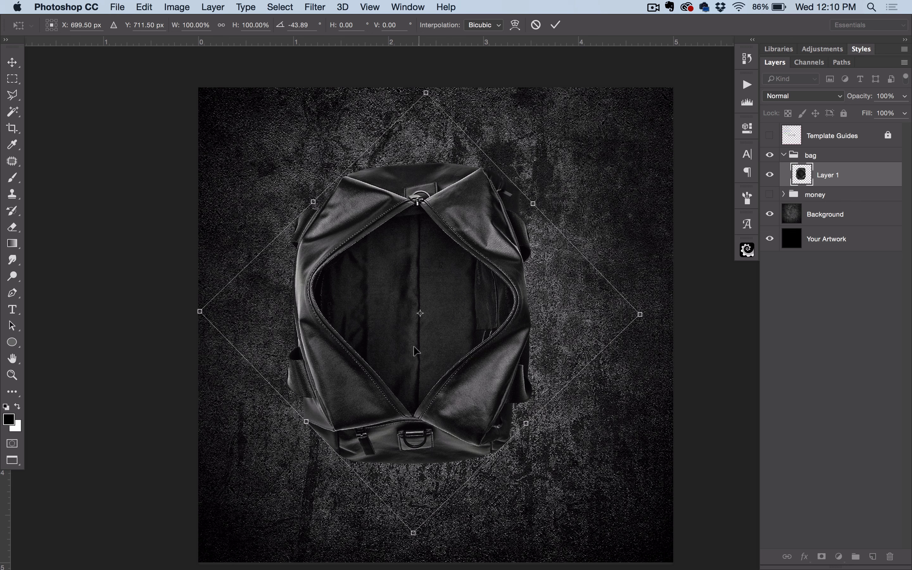
pyautogui.press('Return')
pyautogui.moveTo(415, 293); pyautogui.dragTo(444, 319)
pyautogui.press('space')
pyautogui.moveTo(523, 382); pyautogui.dragTo(518, 364)
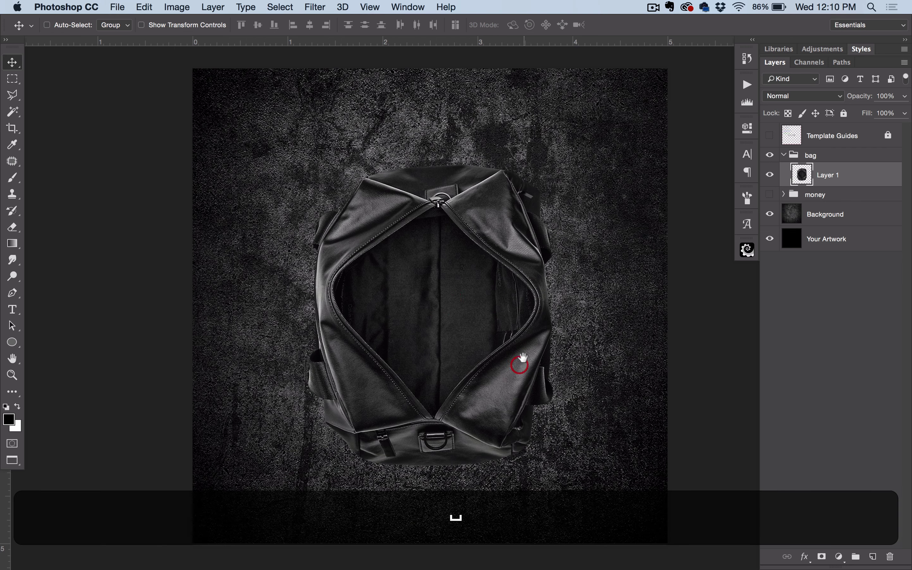
# Collapse the bag group and make the money group visible
pyautogui.click(783, 155)
pyautogui.click(769, 170)
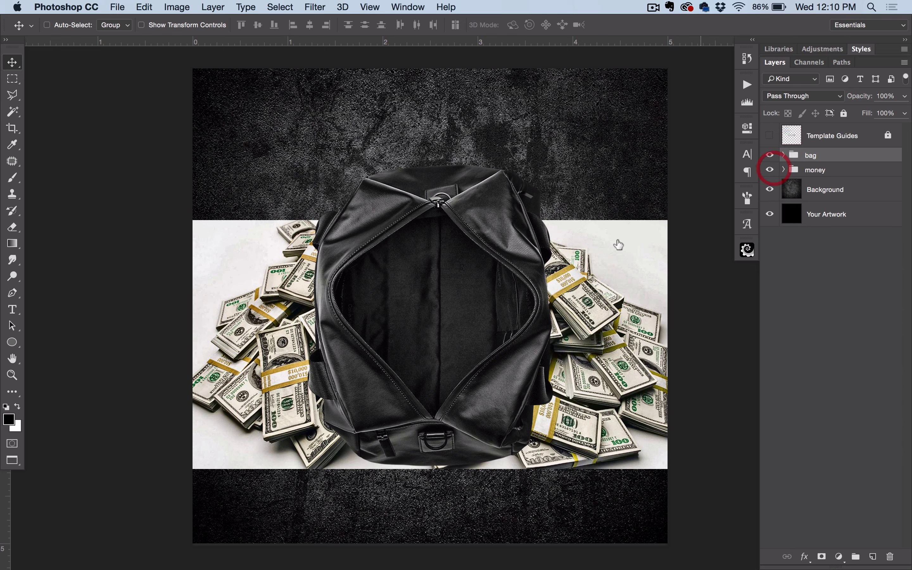
pyautogui.click(832, 168)
pyautogui.doubleClick(832, 169)
pyautogui.click(829, 147)
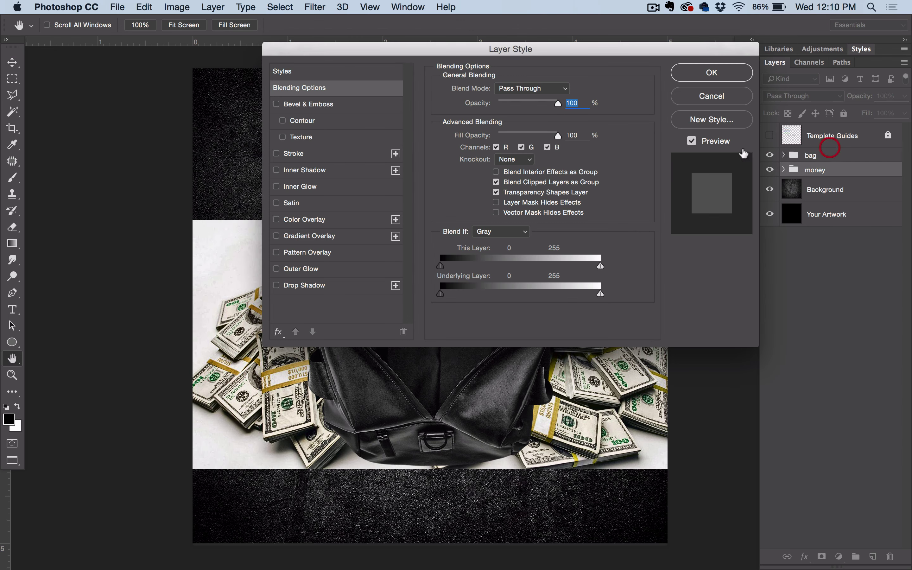
pyautogui.click(722, 97)
# Move the money group above the bag group and hide it
pyautogui.moveTo(820, 168); pyautogui.dragTo(824, 151)
pyautogui.moveTo(635, 306); pyautogui.dragTo(633, 277)
pyautogui.click(769, 154)
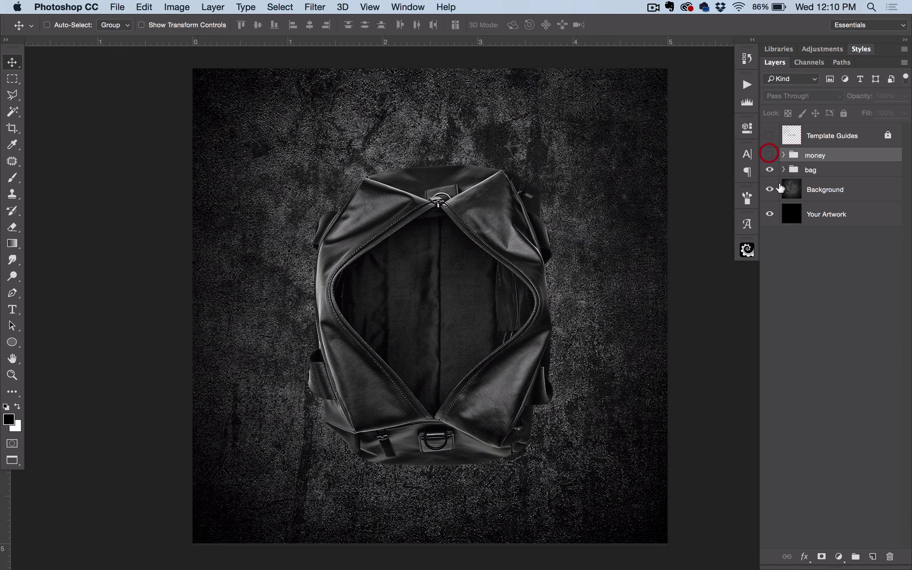
# Start a Pen tool path at the zipper pull and curve it down the upper-right zipper edge of the bag opening
pyautogui.press('super+equal')
pyautogui.press('super+equal')
pyautogui.press('super+equal')
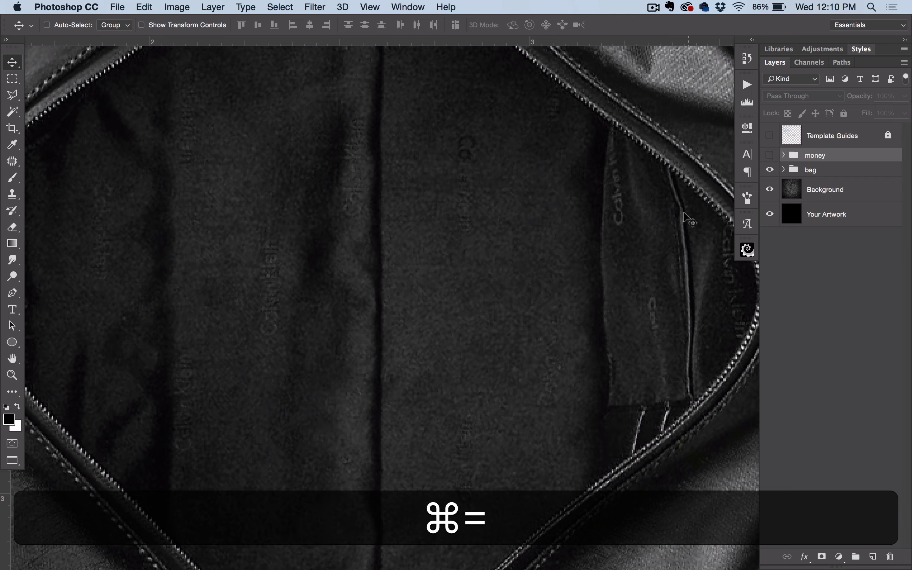
pyautogui.moveTo(447, 131); pyautogui.dragTo(472, 340)
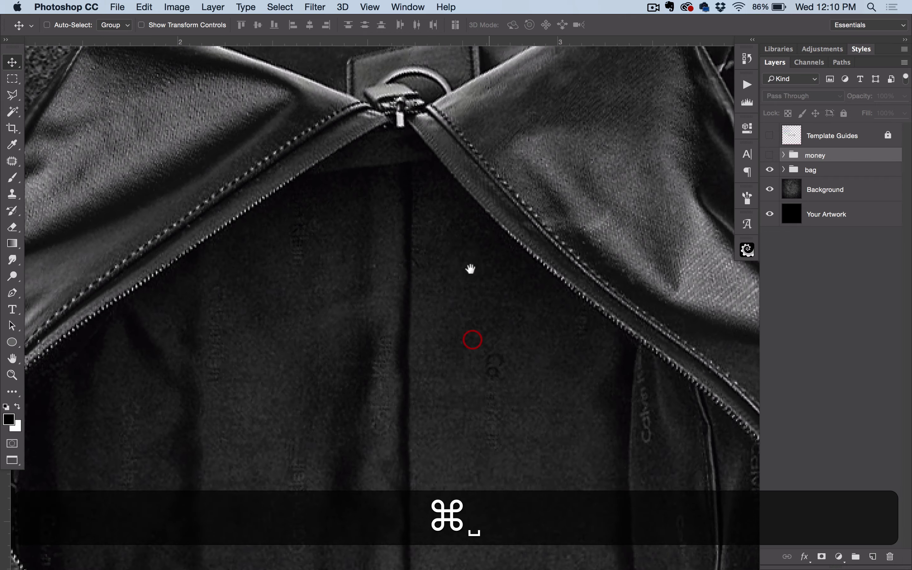
pyautogui.moveTo(468, 243); pyautogui.dragTo(474, 273)
pyautogui.press('super+equal')
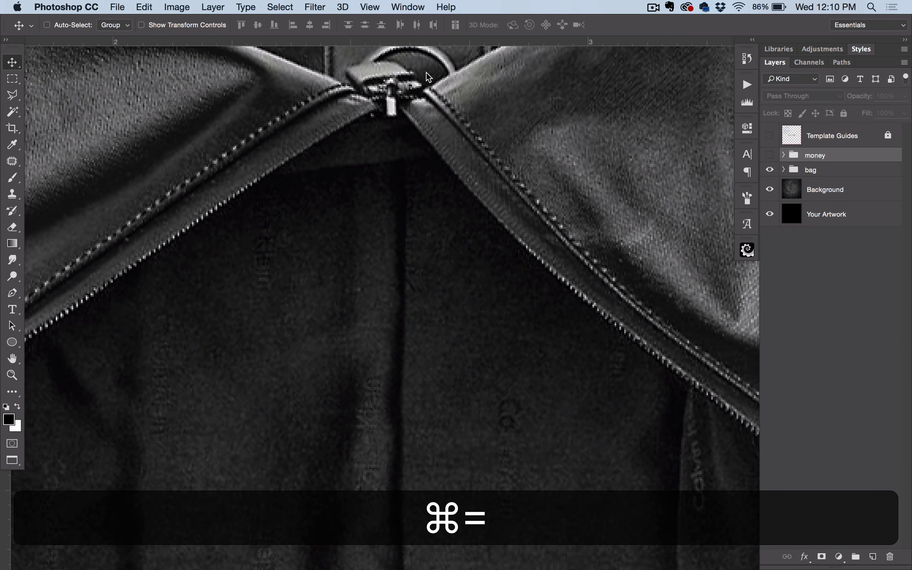
pyautogui.press('super+equal')
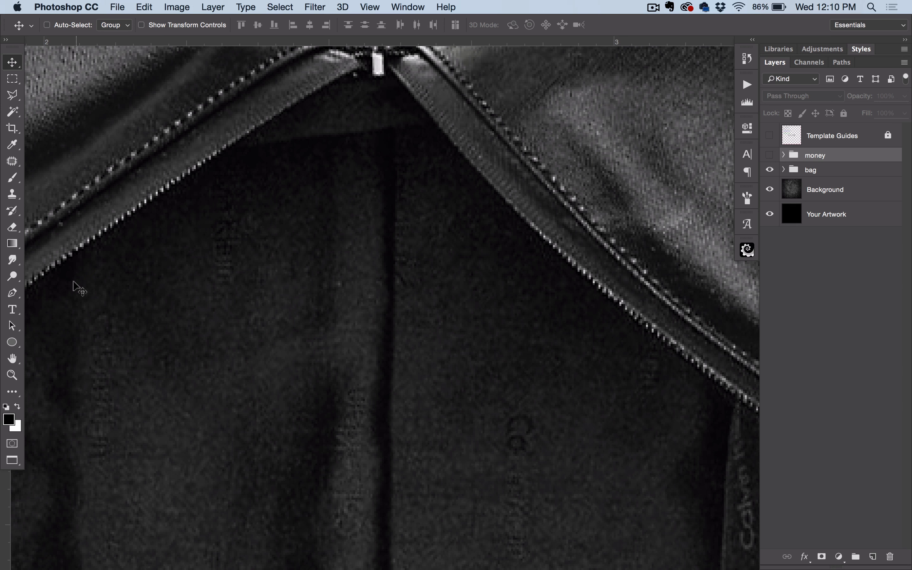
pyautogui.click(13, 293)
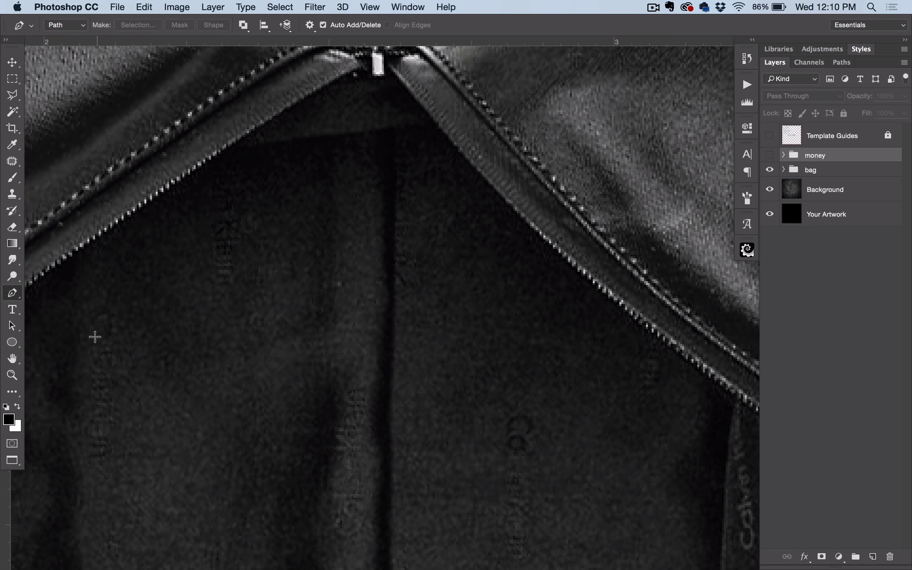
pyautogui.press('p')
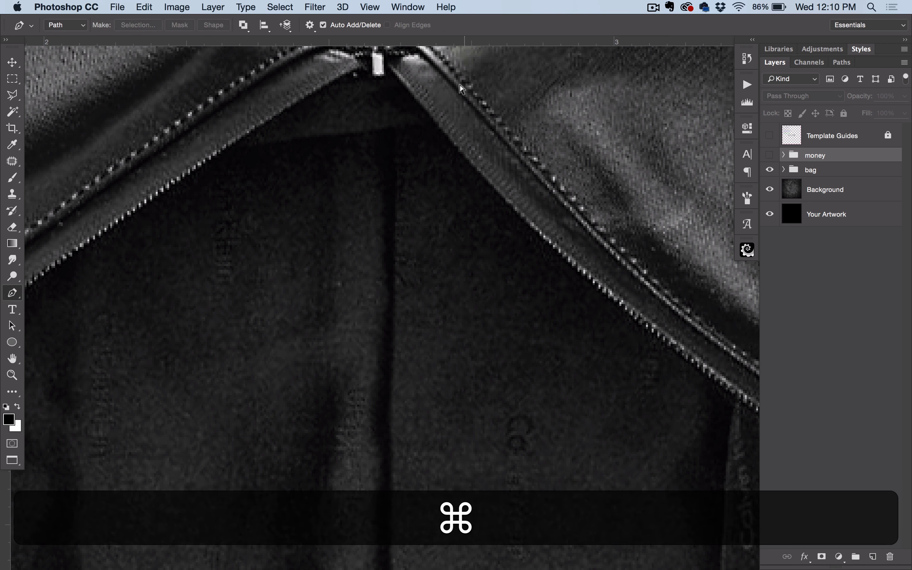
pyautogui.press('super+equal')
pyautogui.moveTo(461, 154); pyautogui.dragTo(456, 228)
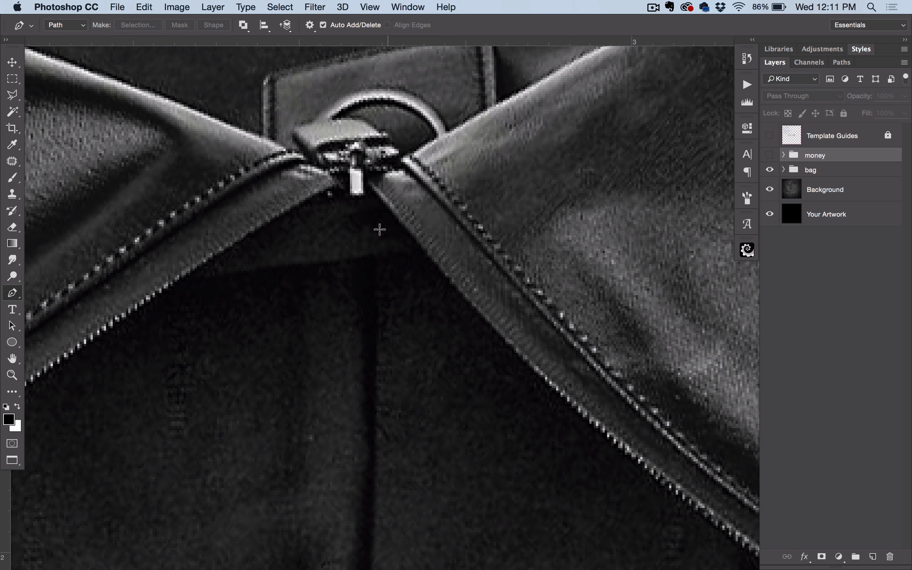
pyautogui.click(365, 182)
pyautogui.moveTo(521, 355); pyautogui.dragTo(565, 400)
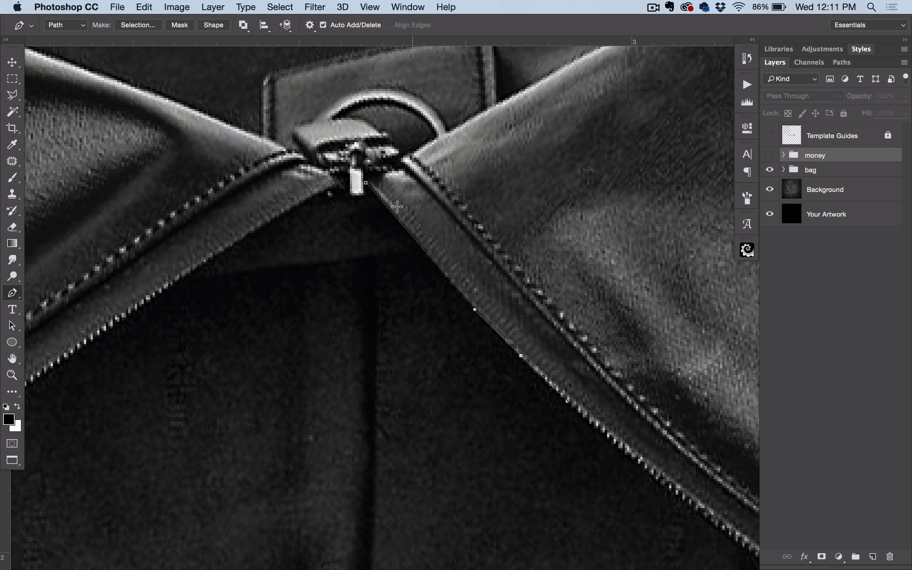
# Continue the path along the right zipper edge and around the rightmost bend of the bag opening
pyautogui.press('space')
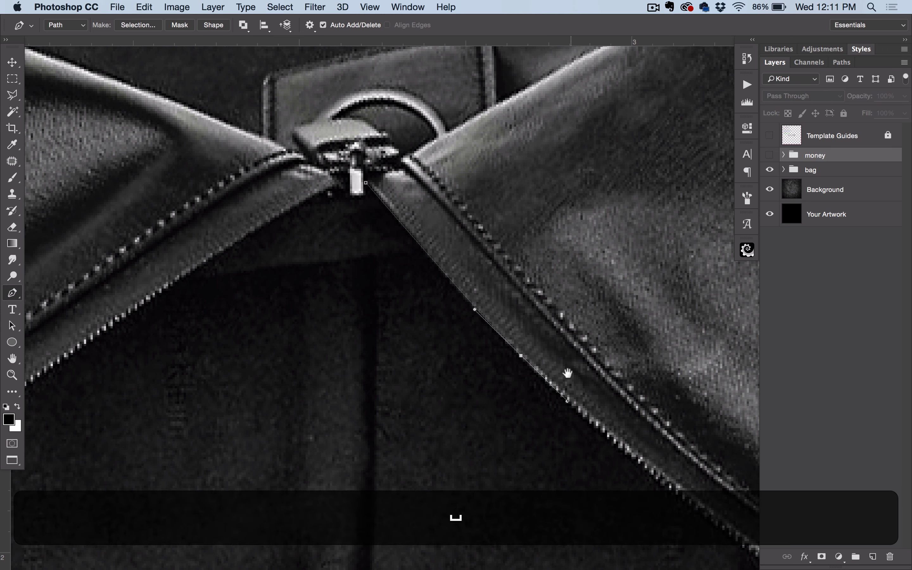
pyautogui.moveTo(621, 419); pyautogui.dragTo(348, 195)
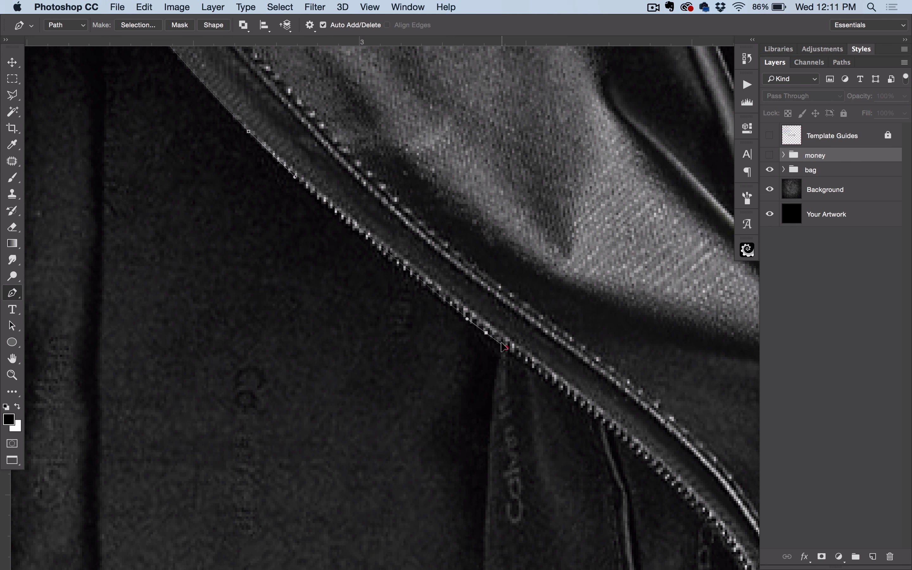
pyautogui.moveTo(504, 347); pyautogui.dragTo(589, 409)
pyautogui.moveTo(607, 344); pyautogui.dragTo(520, 172)
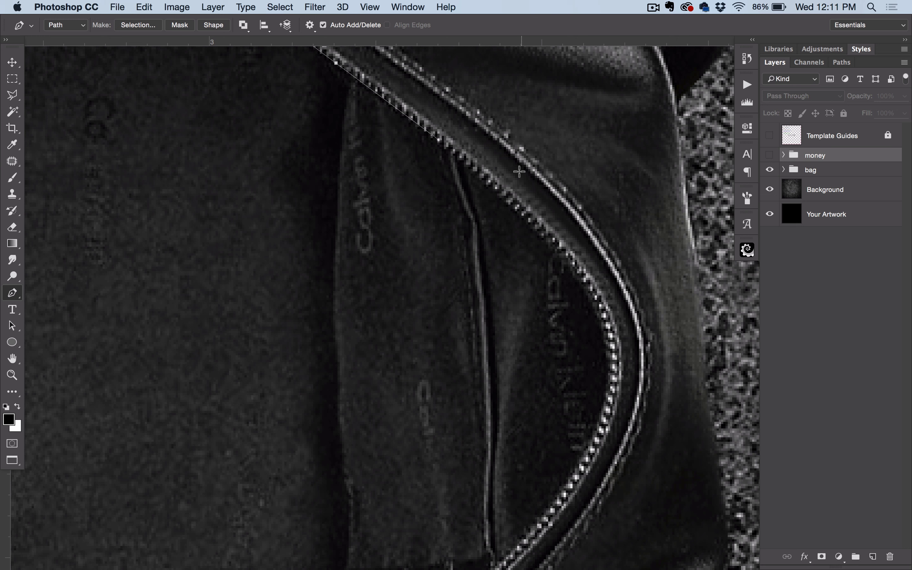
pyautogui.moveTo(606, 357); pyautogui.dragTo(611, 456)
# Trace the lower-right zipper edge with the path down to the bottom corner of the bag opening
pyautogui.press('space')
pyautogui.moveTo(545, 450); pyautogui.dragTo(637, 152)
pyautogui.press('space')
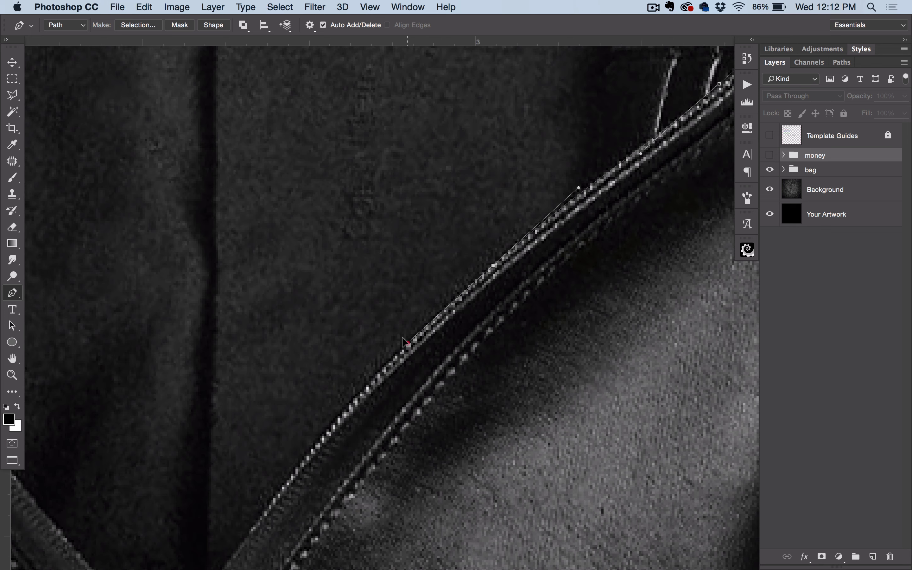
pyautogui.press('space')
pyautogui.moveTo(476, 279); pyautogui.dragTo(561, 189)
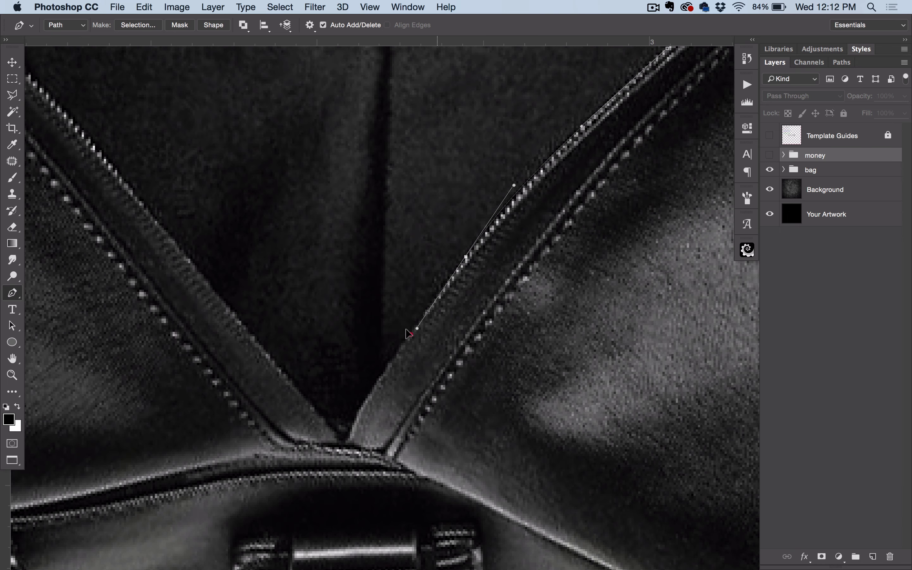
pyautogui.click(355, 419)
pyautogui.click(343, 443)
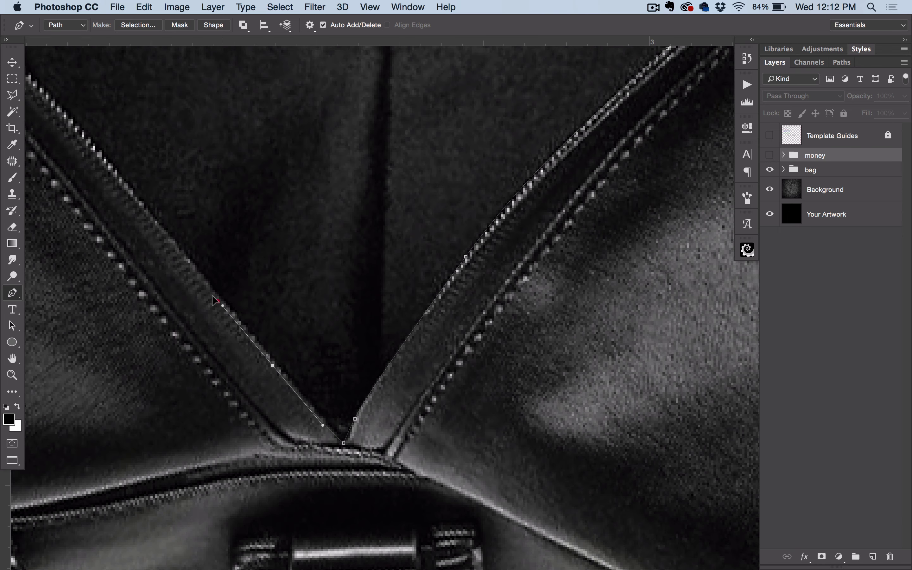
# Extend the path from the bottom corner up along the lower-left zipper edge
pyautogui.press('space')
pyautogui.moveTo(333, 328); pyautogui.dragTo(466, 399)
pyautogui.moveTo(235, 199); pyautogui.dragTo(505, 360)
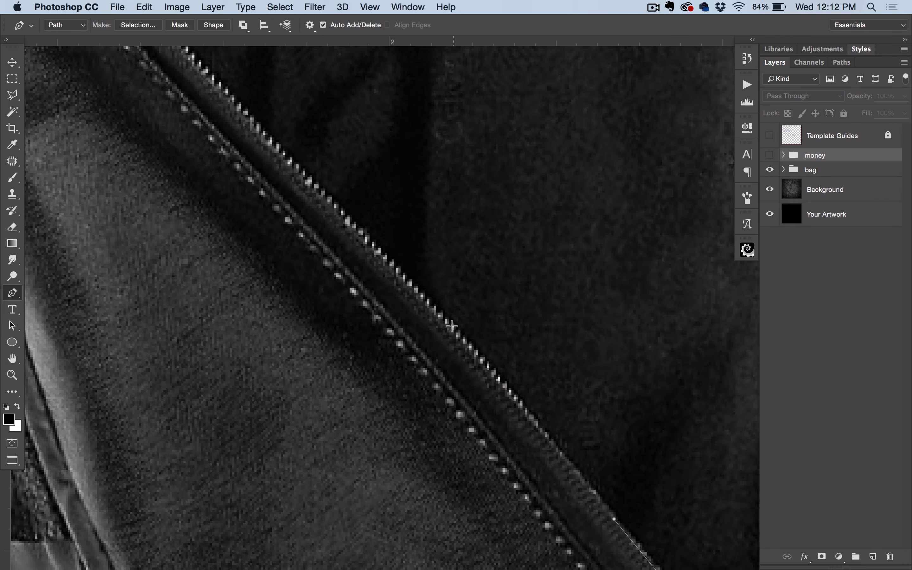
pyautogui.moveTo(454, 328); pyautogui.dragTo(333, 202)
pyautogui.press('space')
pyautogui.moveTo(400, 229); pyautogui.dragTo(450, 311)
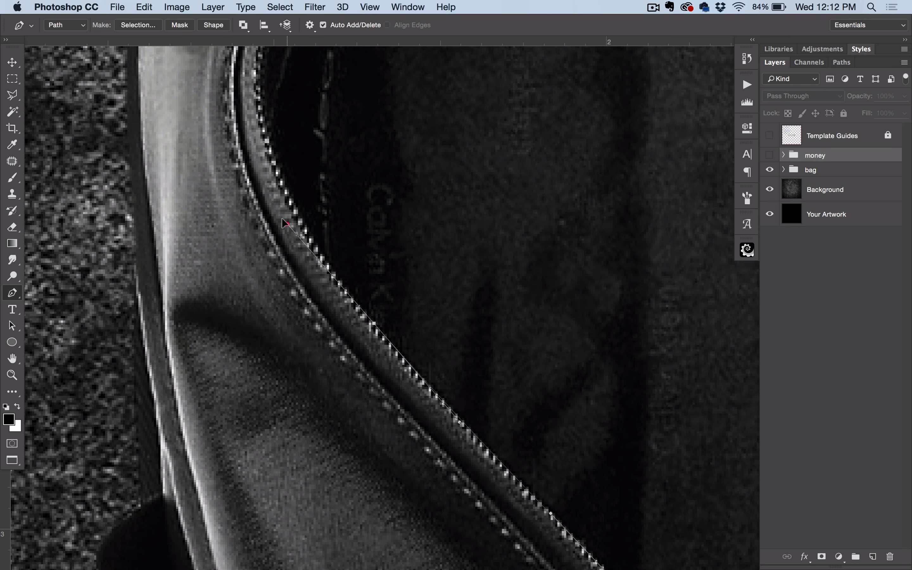
# Trace around the left bend and up the upper-left zipper edge, closing the path at the zipper pull
pyautogui.press('space')
pyautogui.moveTo(285, 224); pyautogui.dragTo(259, 265)
pyautogui.press('space')
pyautogui.moveTo(474, 103); pyautogui.dragTo(354, 260)
pyautogui.moveTo(353, 221); pyautogui.dragTo(543, 93)
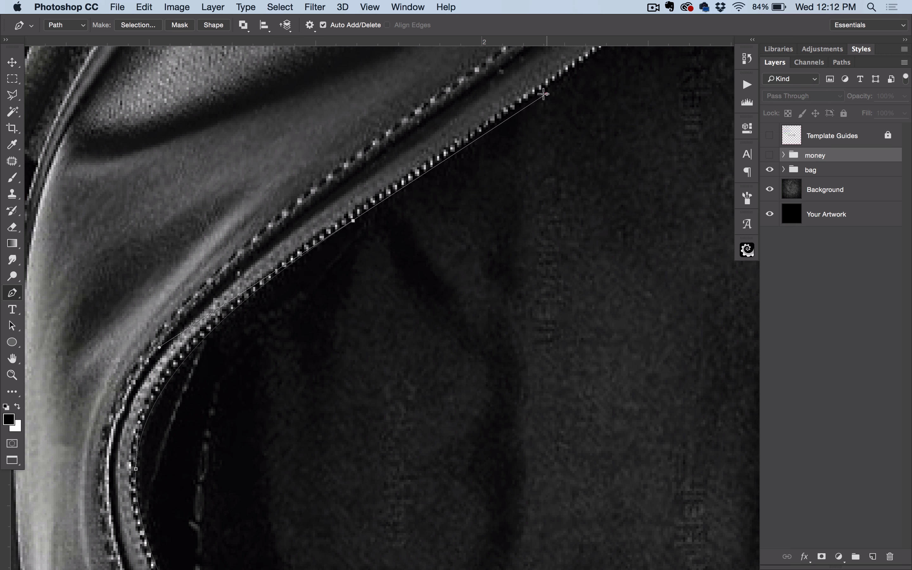
pyautogui.press('space')
pyautogui.moveTo(462, 291); pyautogui.dragTo(323, 451)
pyautogui.moveTo(420, 235); pyautogui.dragTo(509, 180)
pyautogui.click(525, 174)
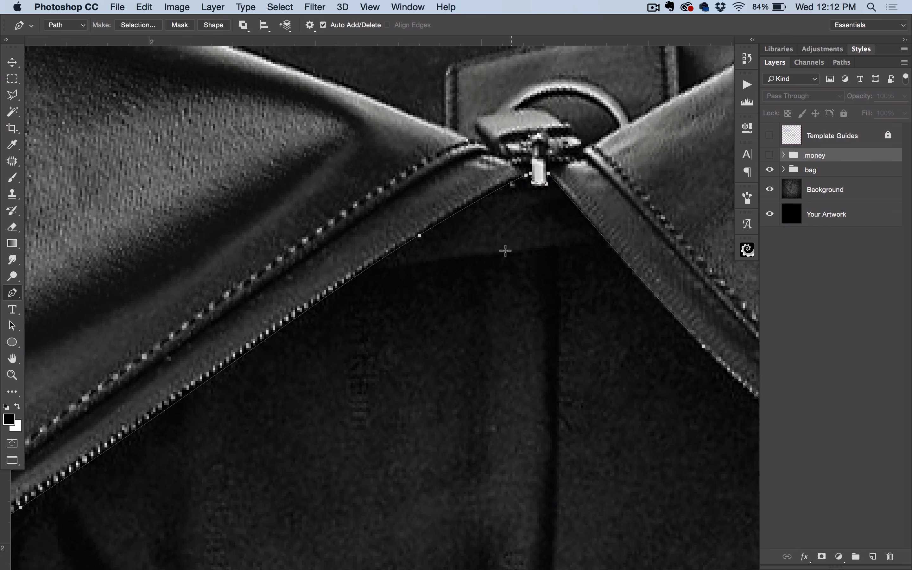
# Convert the closed path around the bag opening into a new anti-aliased selection with a 0-pixel feather radius
pyautogui.press('super+minus')
pyautogui.press('super+minus')
pyautogui.press('super+minus')
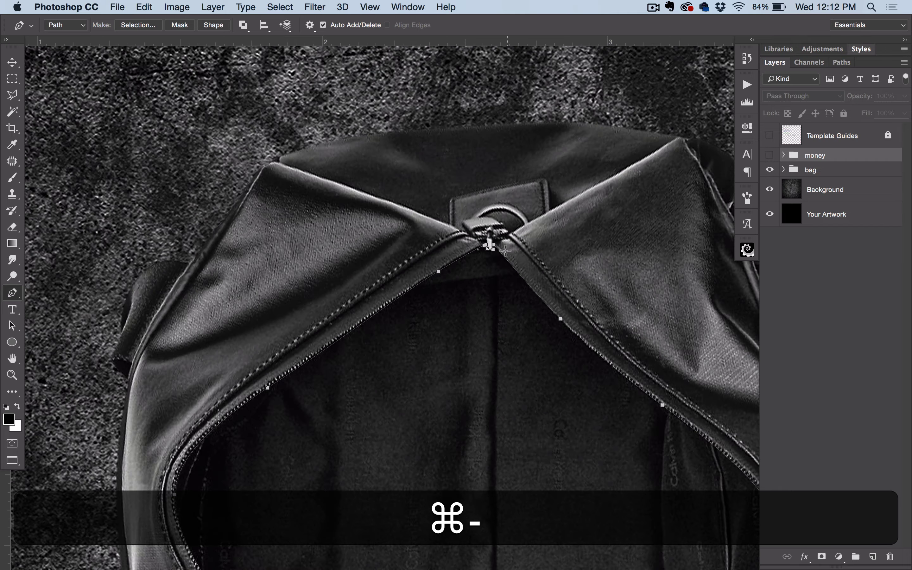
pyautogui.moveTo(499, 330); pyautogui.dragTo(494, 289)
pyautogui.press('super+minus')
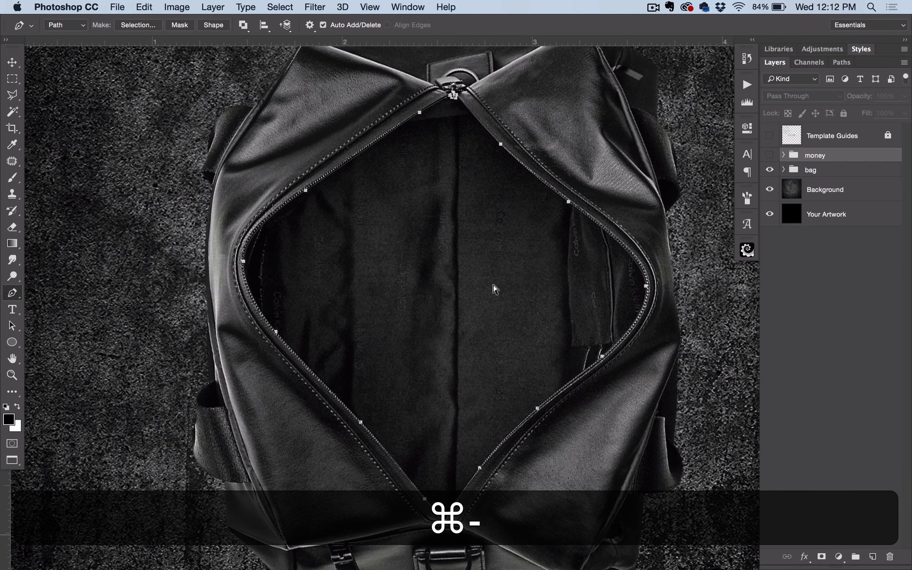
pyautogui.keyDown('ctrl'); pyautogui.click(497, 270); pyautogui.keyUp('ctrl')
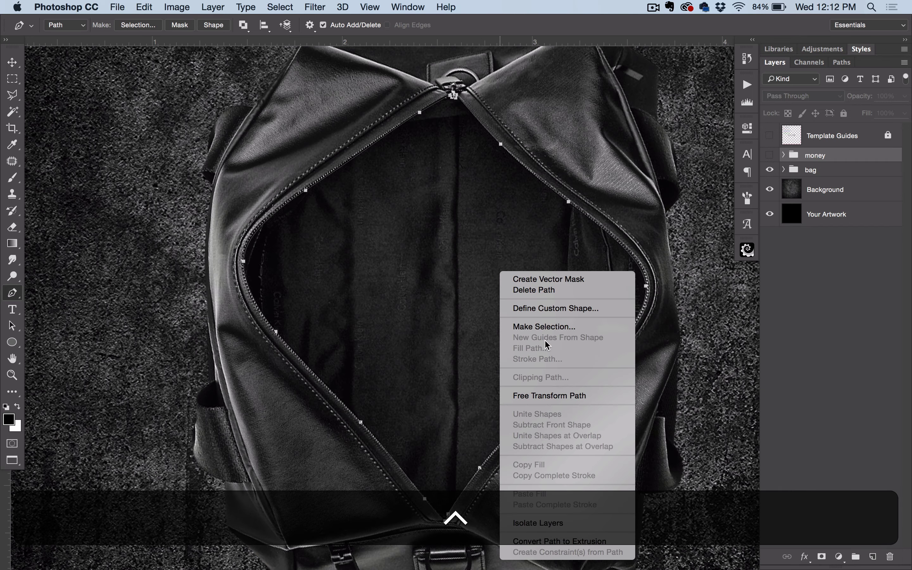
pyautogui.click(549, 327)
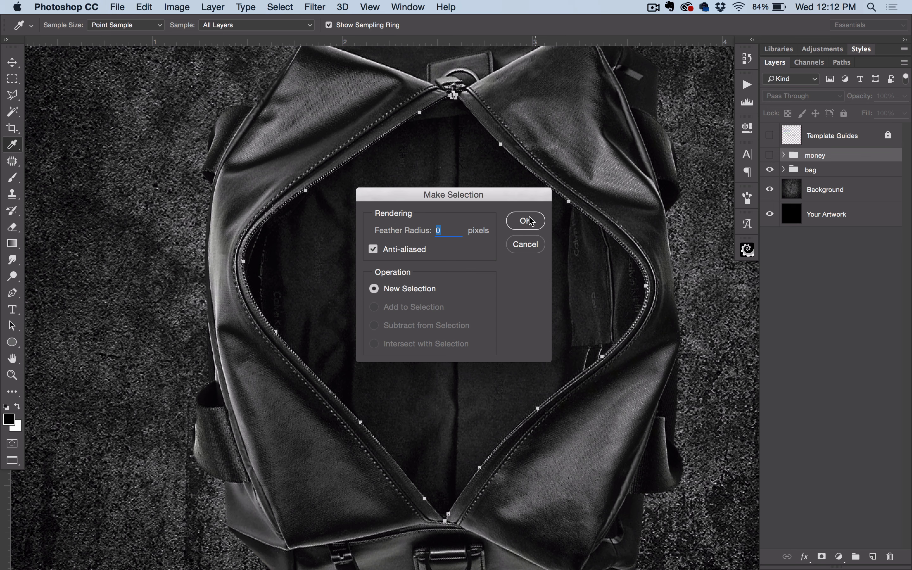
pyautogui.click(529, 221)
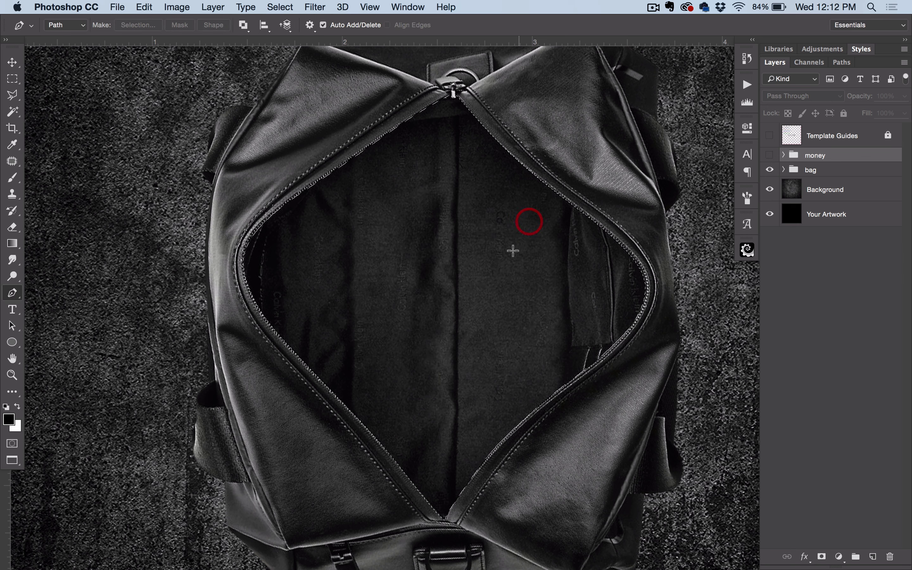
# Show the money group briefly to check it against the selected bag opening, and hide it again
pyautogui.click(770, 155)
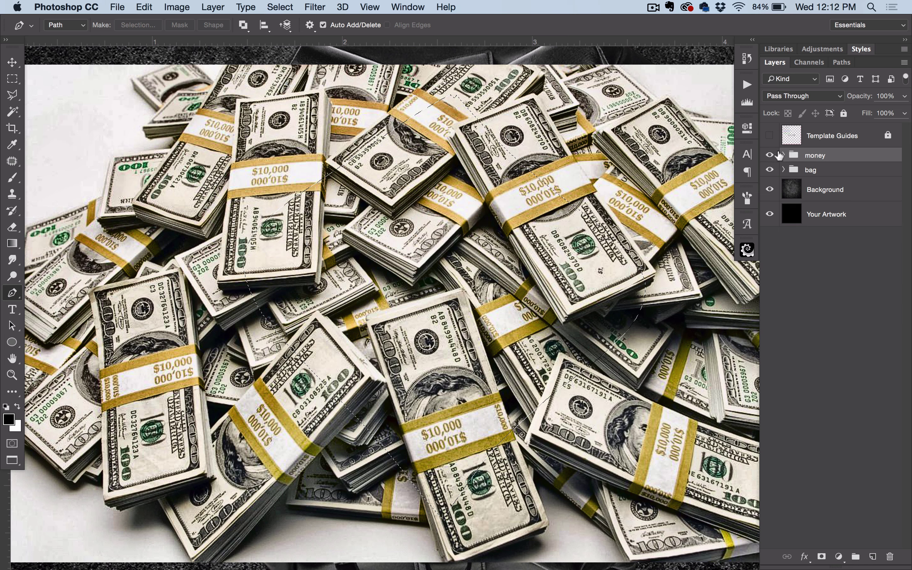
pyautogui.click(770, 155)
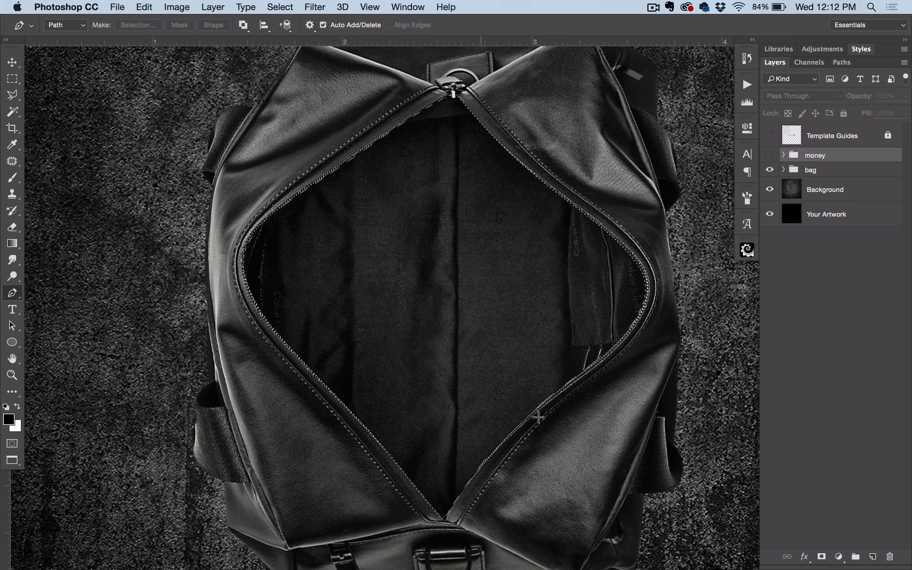
# Show the money group and mask it with the active selection of the bag opening
pyautogui.click(769, 154)
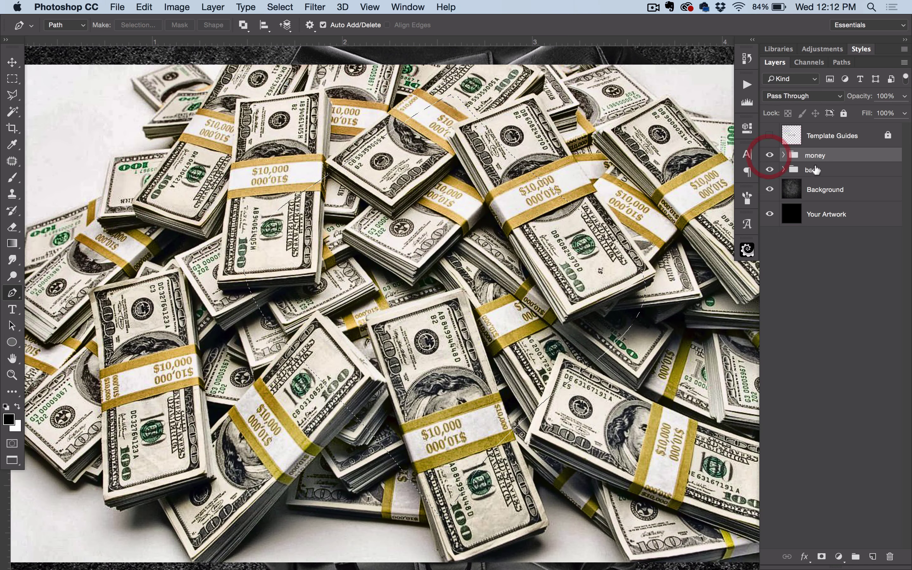
pyautogui.click(839, 153)
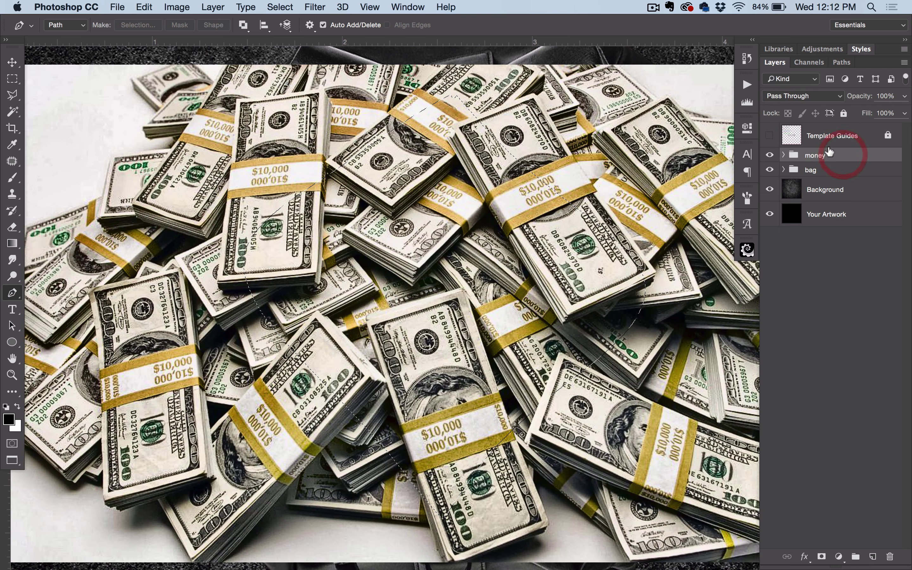
pyautogui.click(821, 557)
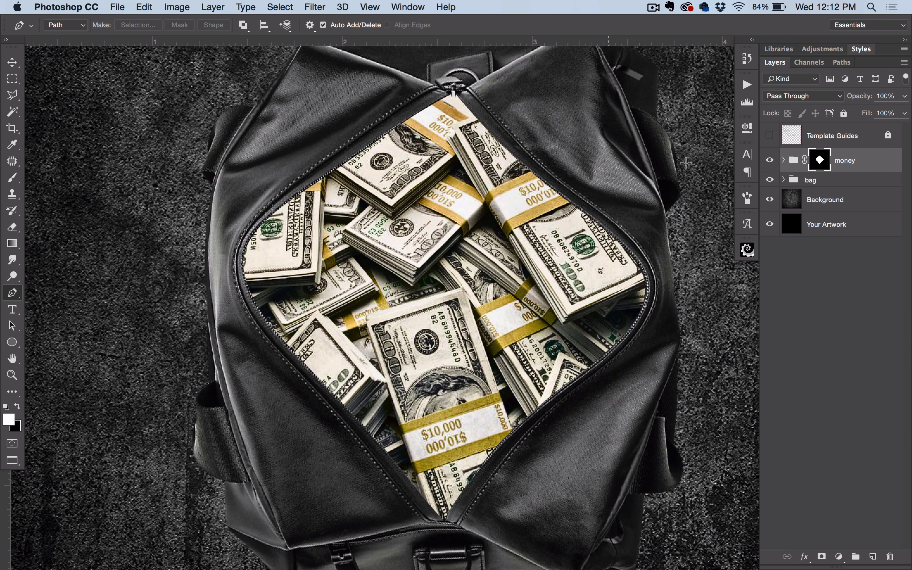
# Expand the money group and reposition its image layer inside the masked bag opening
pyautogui.click(782, 159)
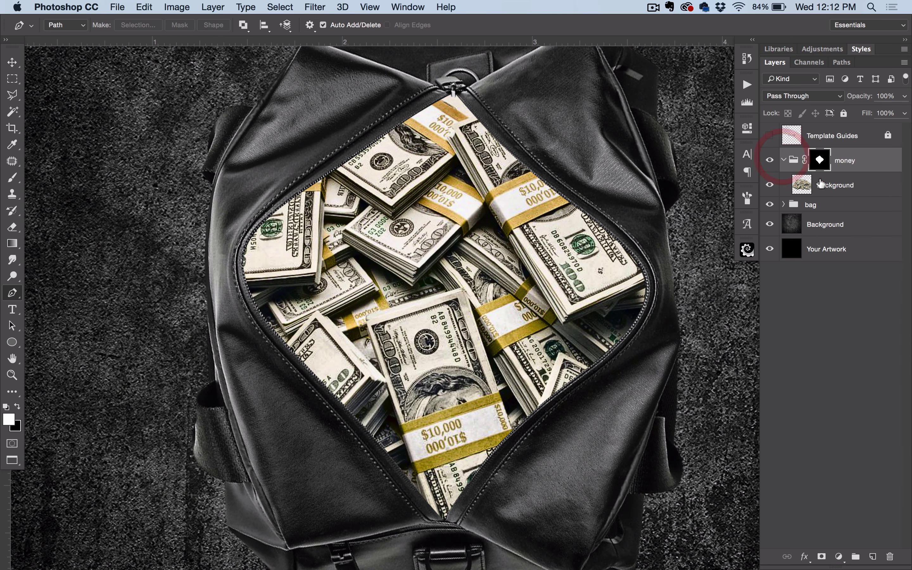
pyautogui.click(829, 184)
pyautogui.press('v')
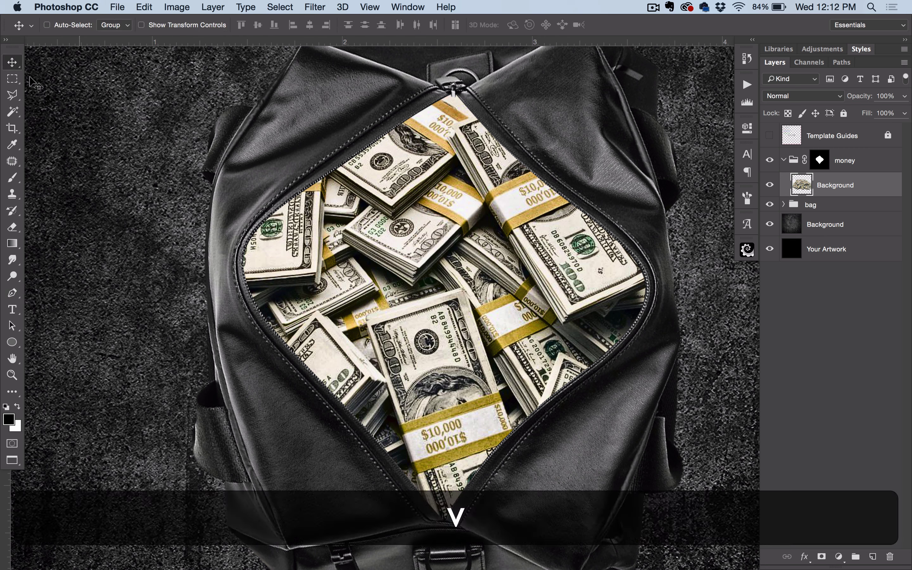
pyautogui.moveTo(481, 291); pyautogui.dragTo(507, 299)
pyautogui.click(850, 182)
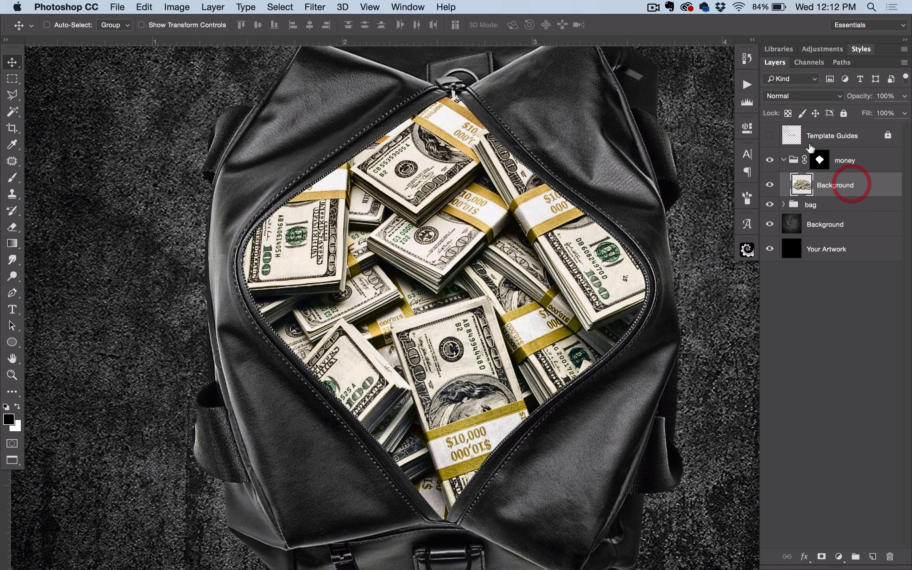
pyautogui.moveTo(491, 336)
pyautogui.mouseDown()
pyautogui.moveTo(490, 250)
pyautogui.moveTo(478, 339)
pyautogui.moveTo(486, 336)
pyautogui.mouseUp()
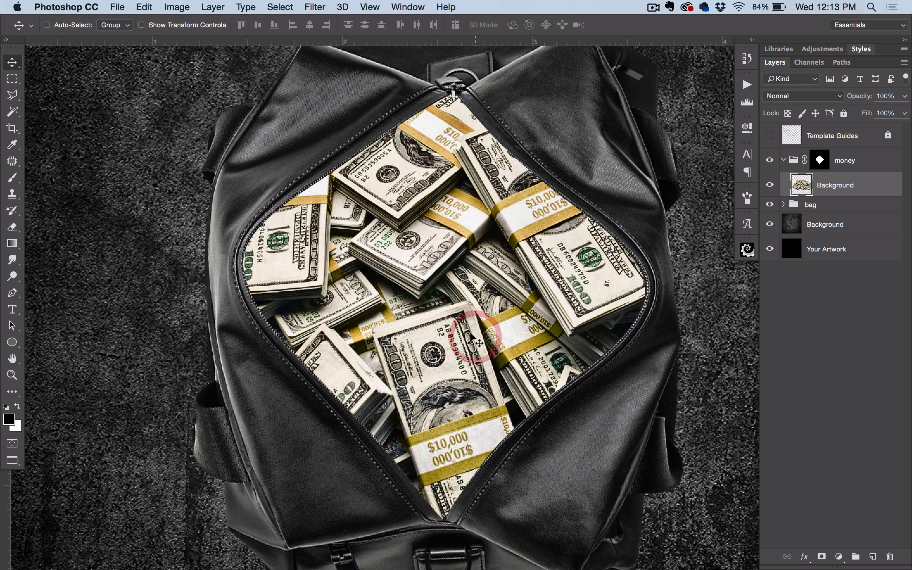
# Scale the money image to about 73% around its center and move it up to fill the upper corner of the opening
pyautogui.press('super+minus')
pyautogui.press('super+minus')
pyautogui.press('super+equal')
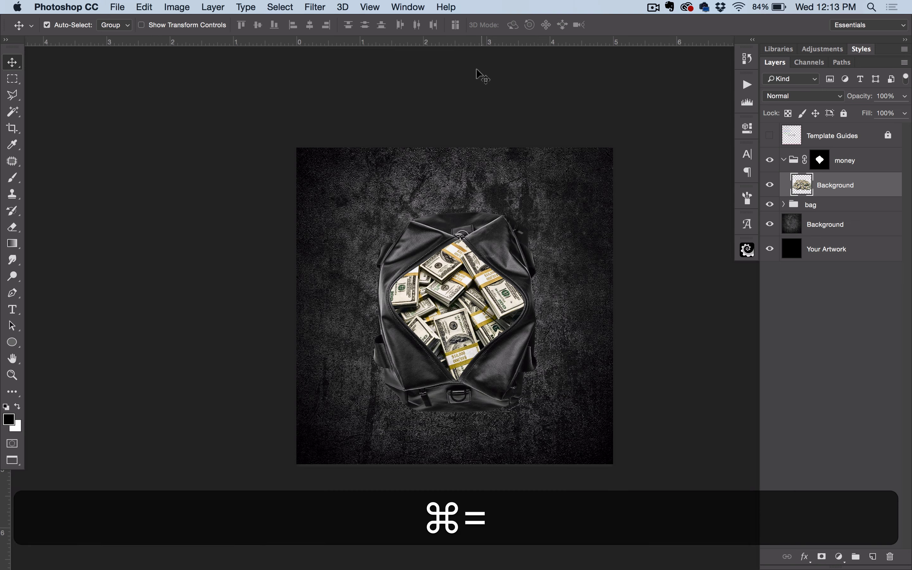
pyautogui.press('super+t')
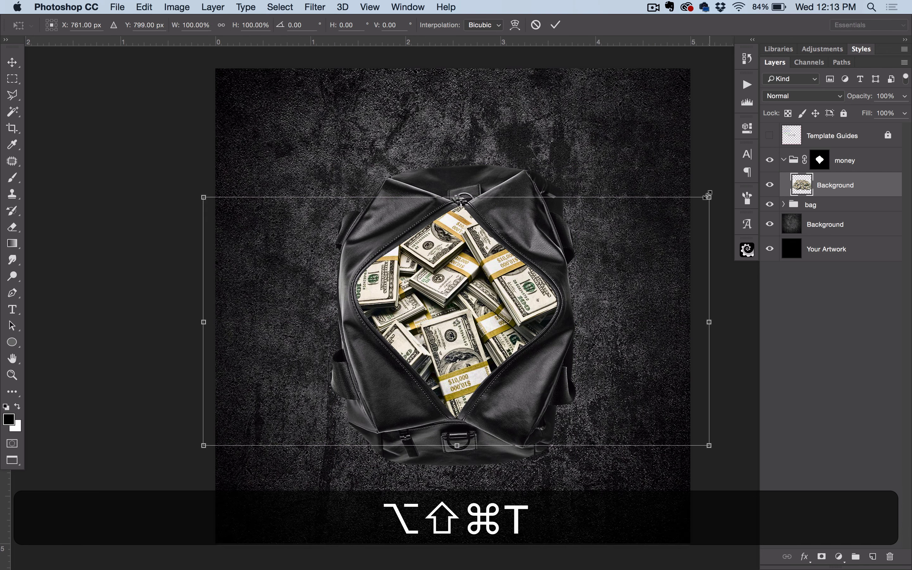
pyautogui.moveTo(708, 198); pyautogui.dragTo(638, 234)
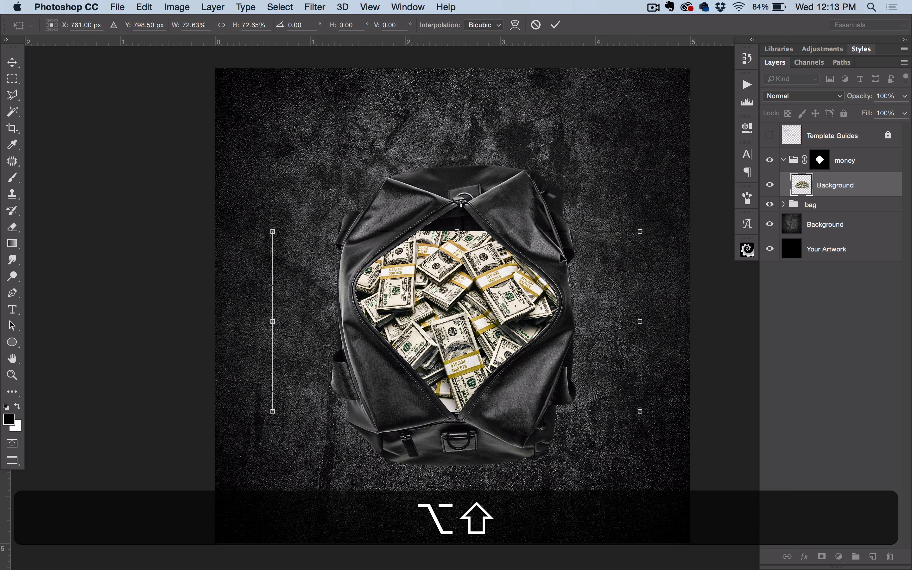
pyautogui.press('Return')
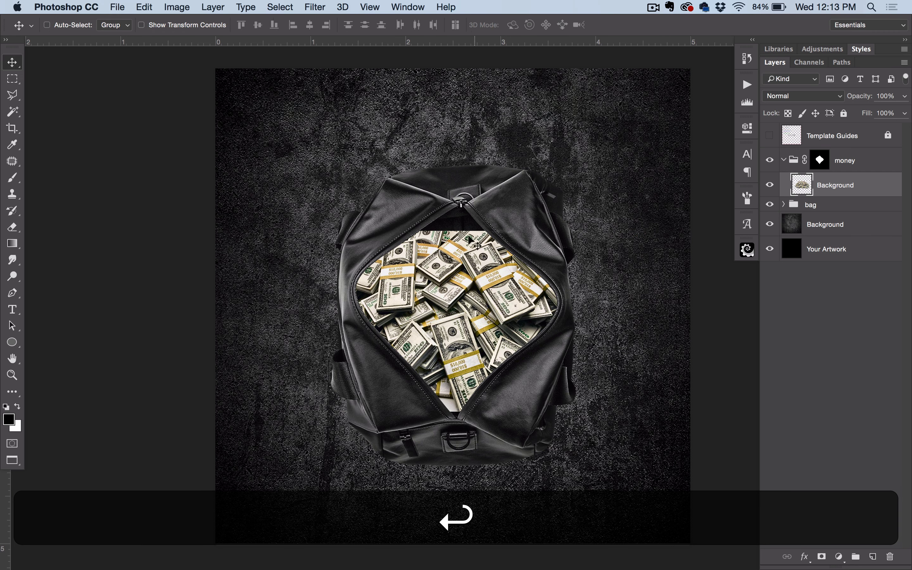
pyautogui.moveTo(475, 296); pyautogui.dragTo(475, 271)
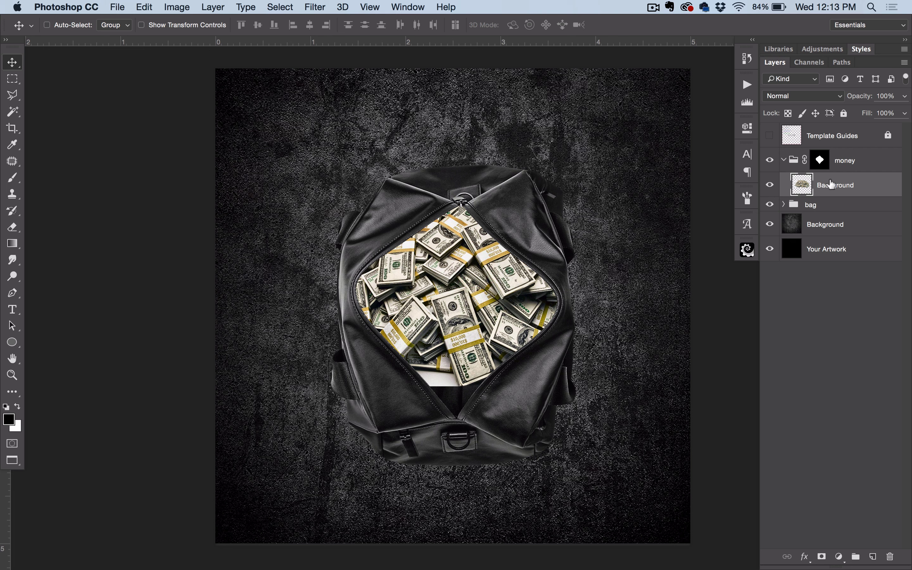
# Duplicate the money image layer and move the copy down over the empty lower part of the bag opening
pyautogui.press('super+j')
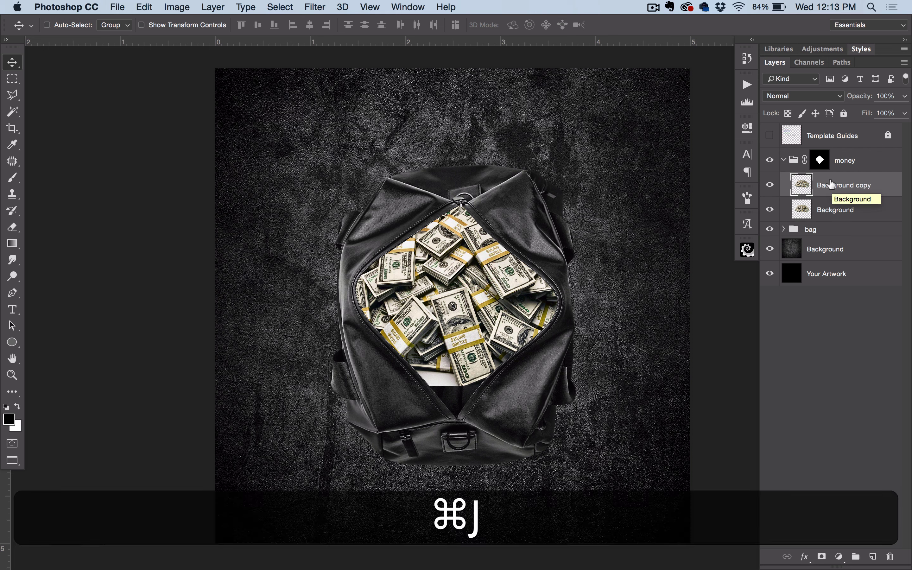
pyautogui.moveTo(459, 289); pyautogui.dragTo(460, 340)
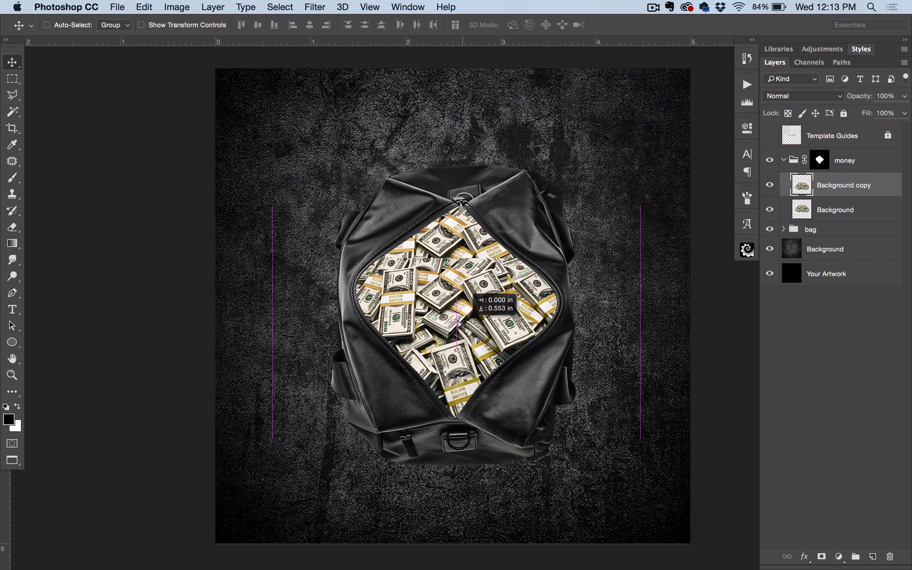
pyautogui.moveTo(459, 318); pyautogui.dragTo(473, 337)
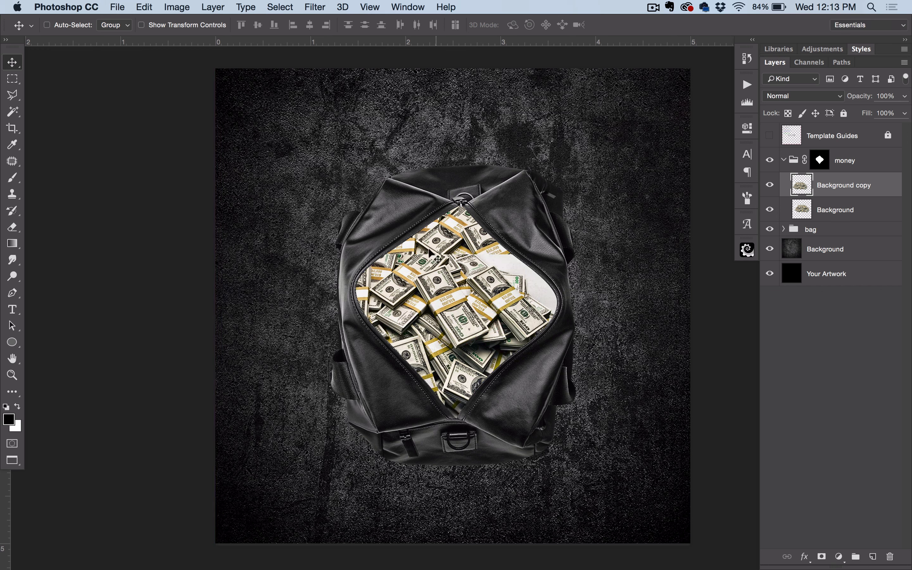
# Reposition the money copy so its bill stacks fill the bottom corner of the bag opening
pyautogui.press('super+equal')
pyautogui.press('super+equal')
pyautogui.press('super+equal')
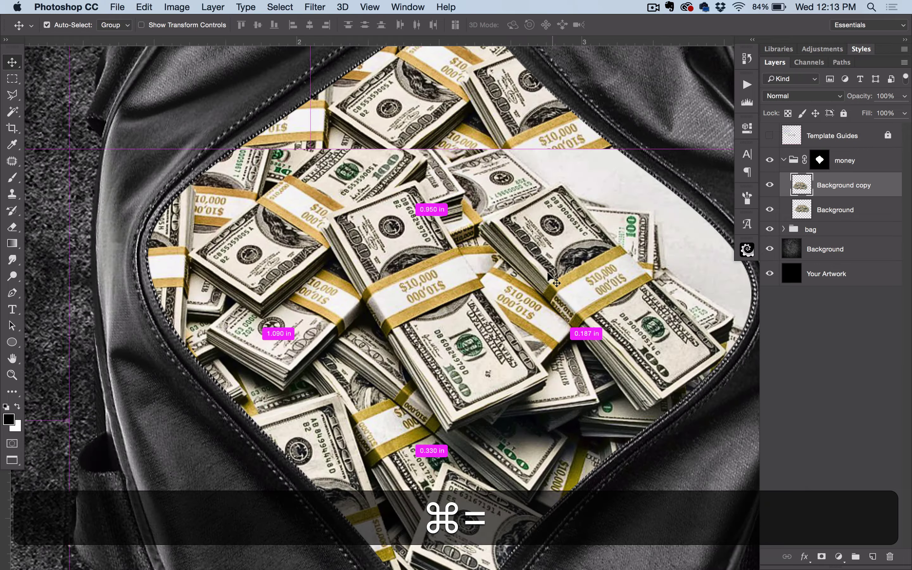
pyautogui.press('super+space')
pyautogui.moveTo(509, 304); pyautogui.dragTo(507, 228)
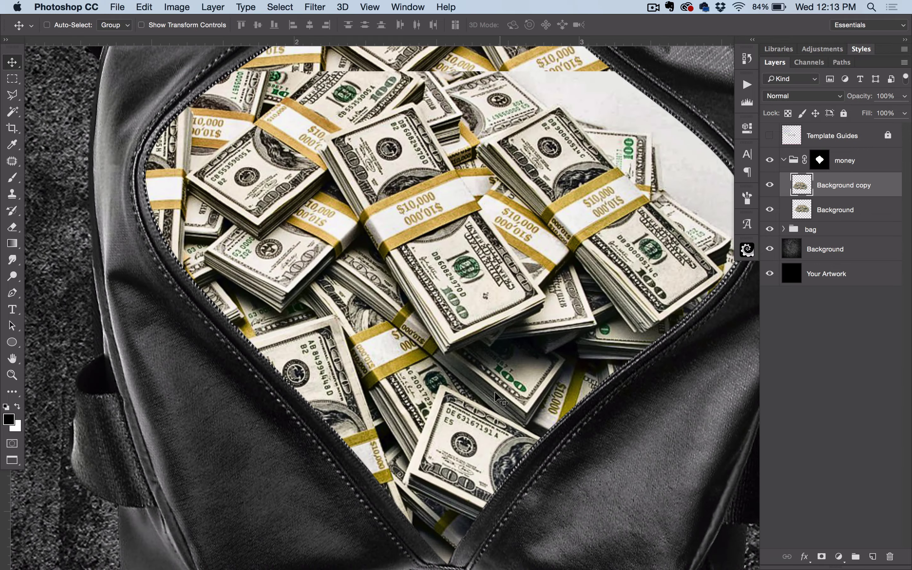
pyautogui.moveTo(493, 395); pyautogui.dragTo(379, 345)
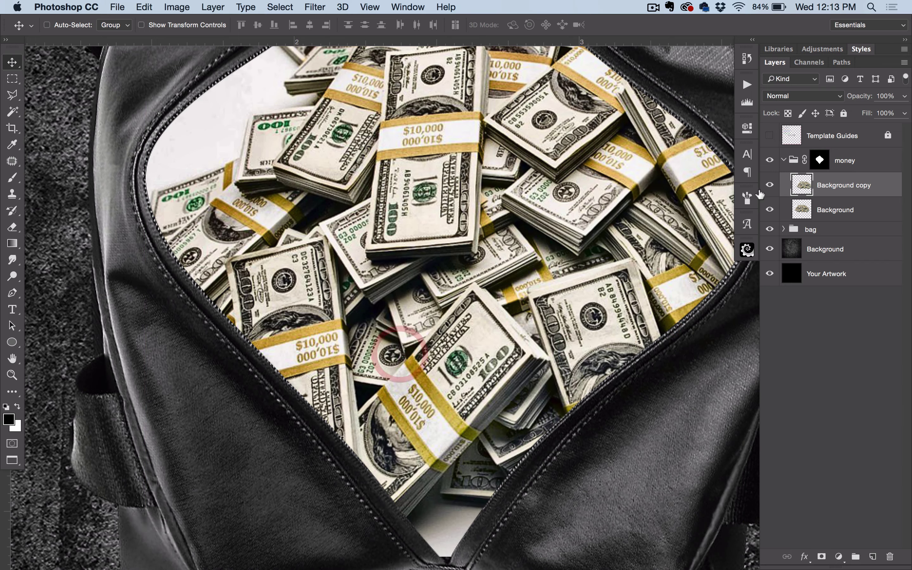
pyautogui.click(769, 185)
pyautogui.click(769, 185)
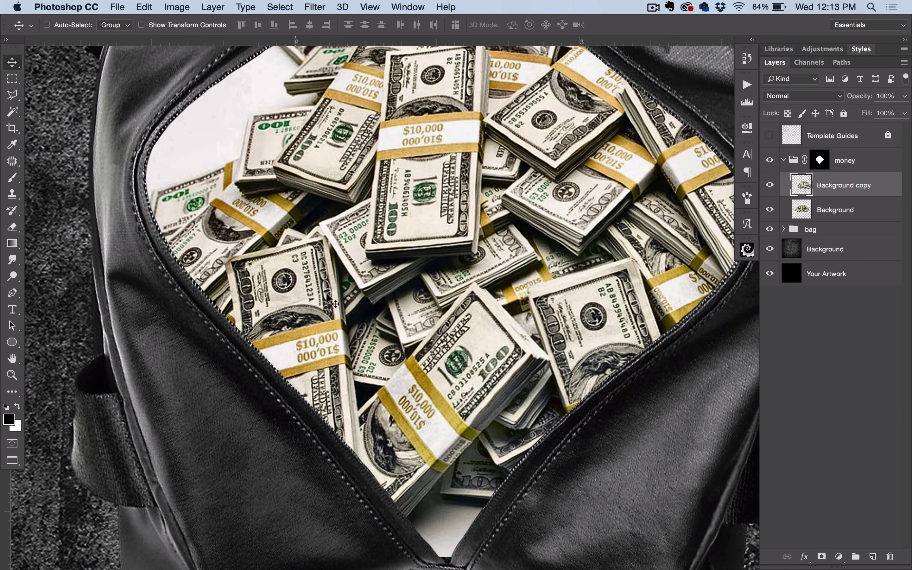
pyautogui.moveTo(474, 381); pyautogui.dragTo(490, 416)
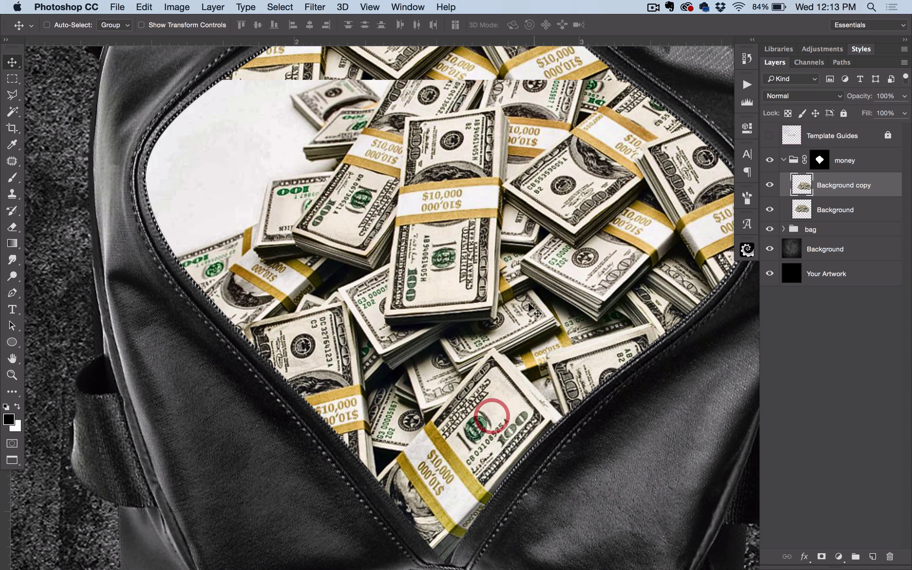
# Toggle the money copy's visibility to compare it with the original money layer, leaving the copy shown and selected
pyautogui.click(769, 185)
pyautogui.click(769, 184)
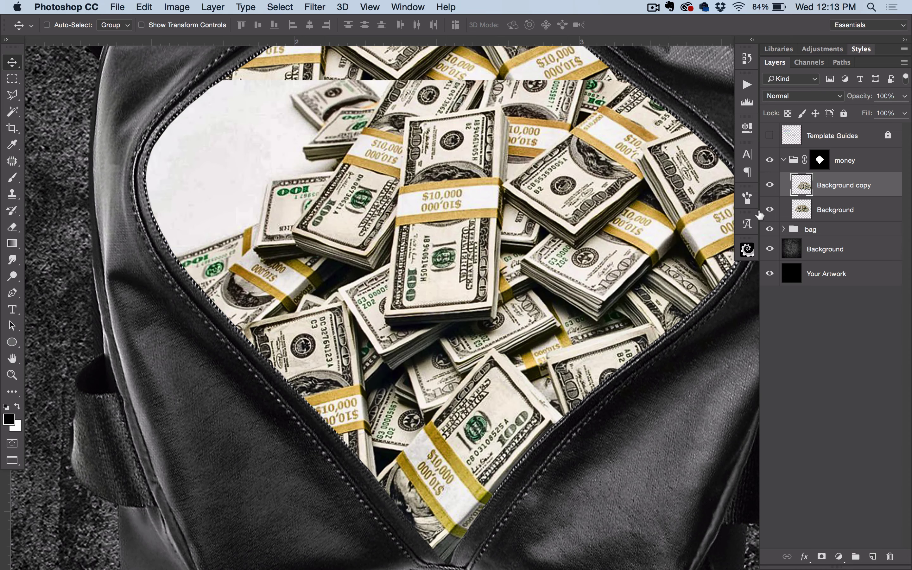
pyautogui.click(770, 185)
pyautogui.click(769, 185)
pyautogui.click(769, 184)
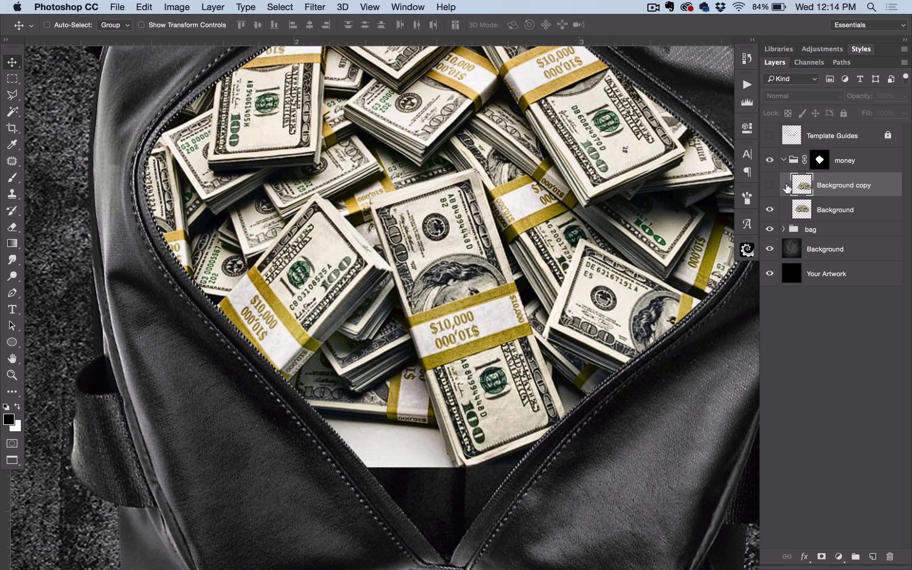
pyautogui.click(769, 184)
pyautogui.click(827, 188)
# Start a Pen path on the money copy at the lower-left zipper edge and trace the top edge of the adjacent bill stack
pyautogui.press('space')
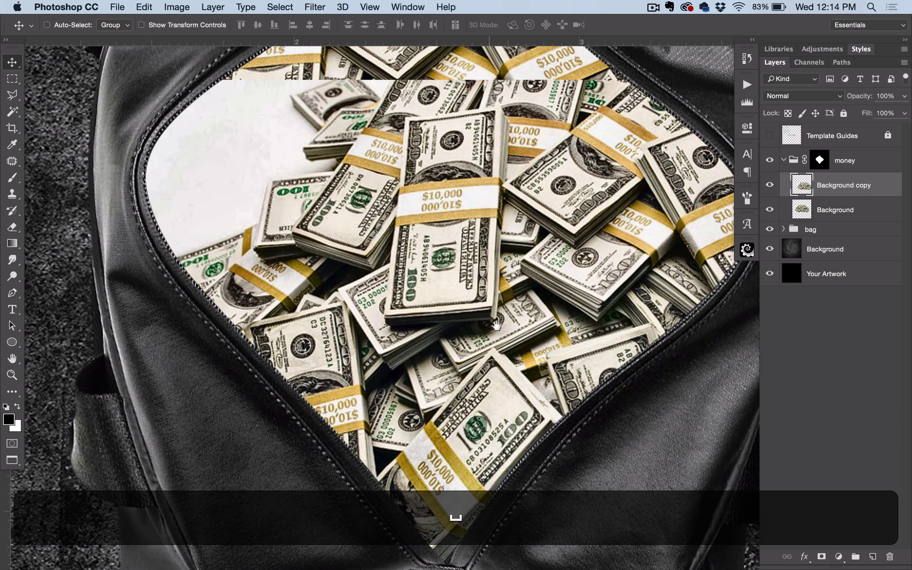
pyautogui.moveTo(495, 324); pyautogui.dragTo(511, 285)
pyautogui.press('super+equal')
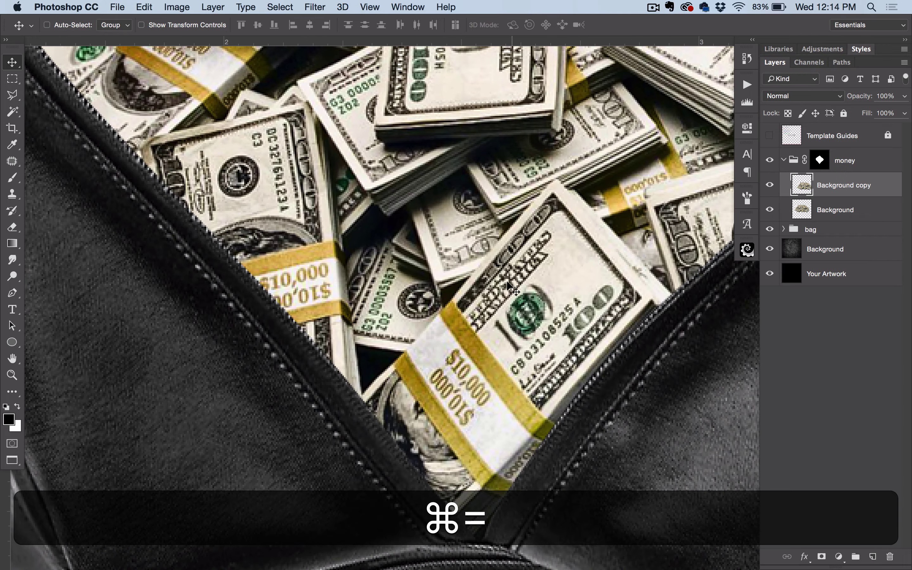
pyautogui.press('p')
pyautogui.moveTo(410, 255); pyautogui.dragTo(624, 369)
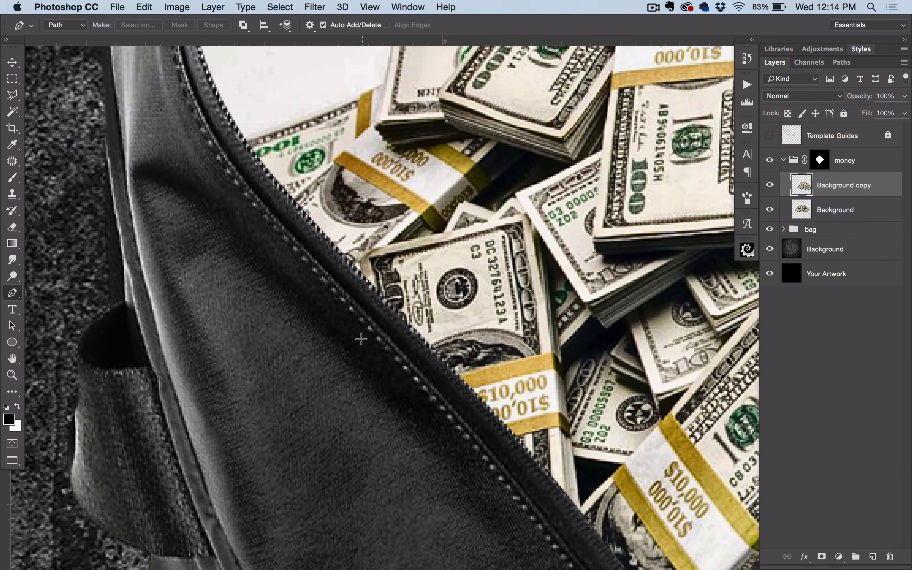
pyautogui.click(359, 253)
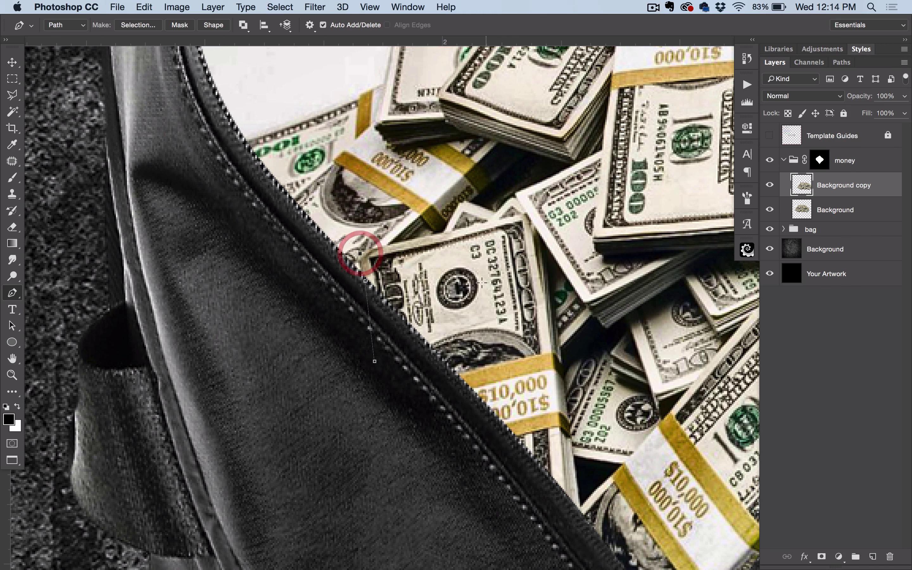
pyautogui.click(511, 218)
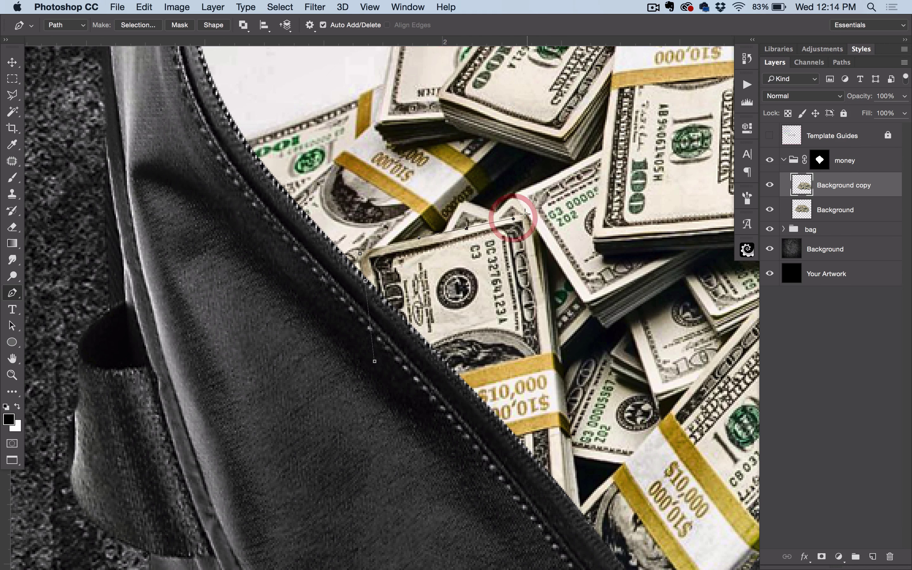
# Extend the path down the right side of the lower-left bill stack to where it meets the neighboring stack
pyautogui.moveTo(575, 379); pyautogui.dragTo(526, 320)
pyautogui.moveTo(510, 283); pyautogui.dragTo(514, 312)
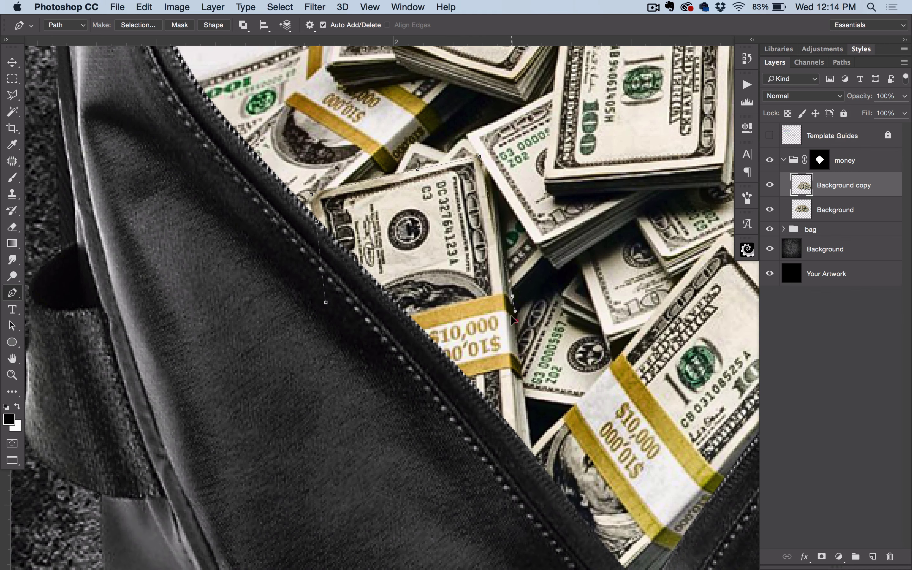
pyautogui.click(519, 362)
pyautogui.click(532, 447)
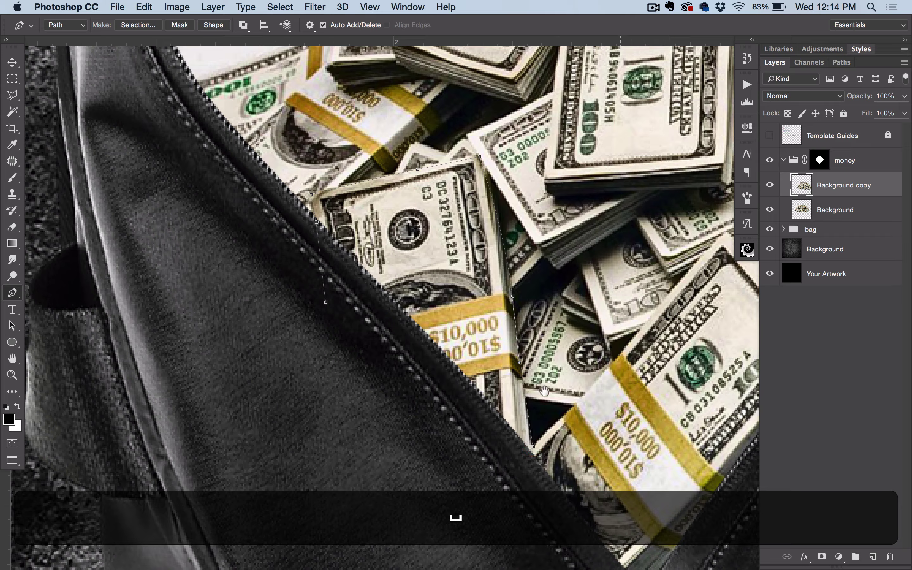
# Continue the path up the left edge of the bottom banded bill stack and around its top corner
pyautogui.moveTo(731, 348); pyautogui.dragTo(536, 393)
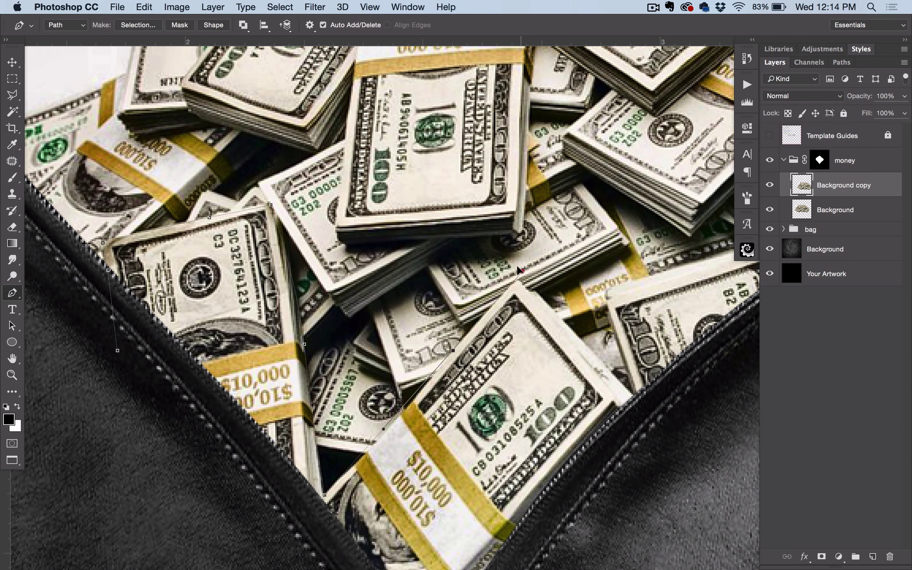
pyautogui.press('alt')
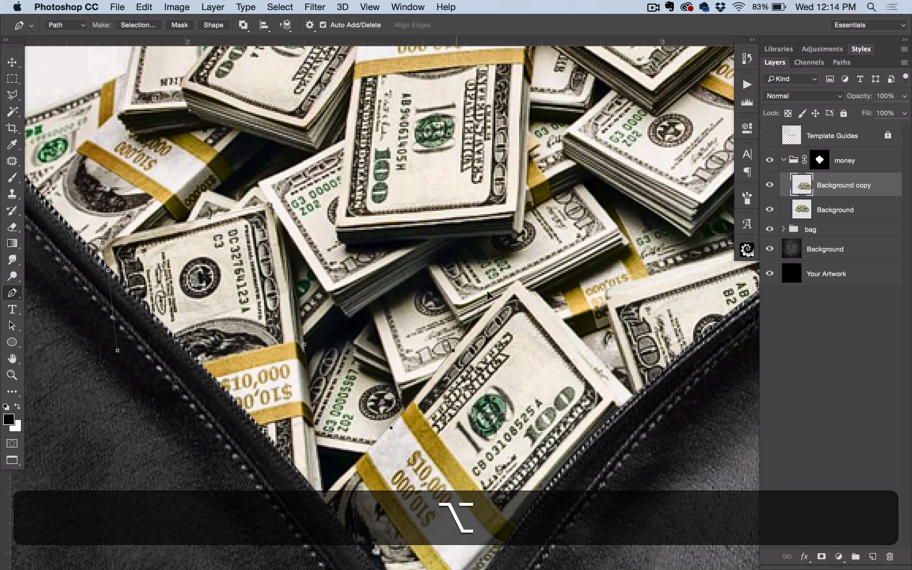
pyautogui.click(518, 282)
pyautogui.click(527, 290)
pyautogui.click(535, 293)
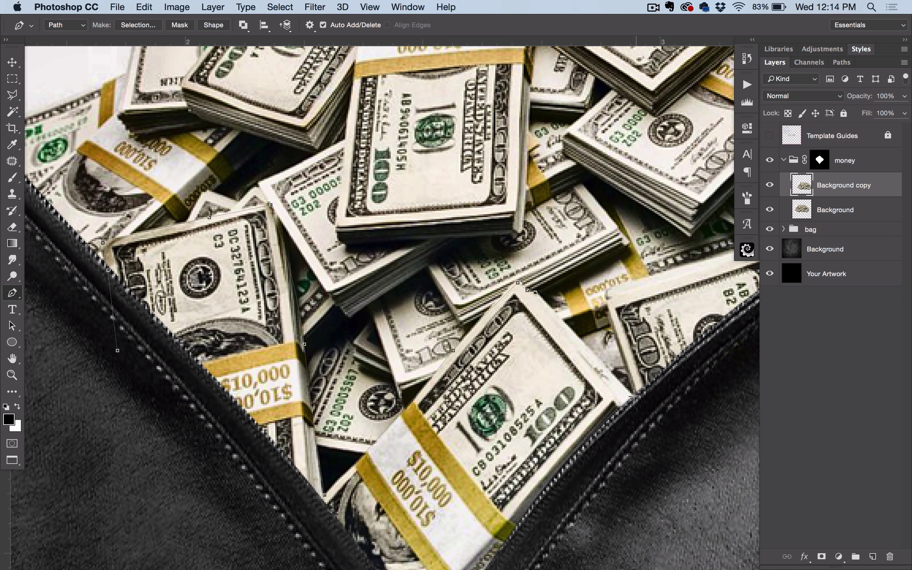
# Carry the path over to the lower-right bill stack and along its top edge to just past the zipper
pyautogui.click(606, 293)
pyautogui.press('space')
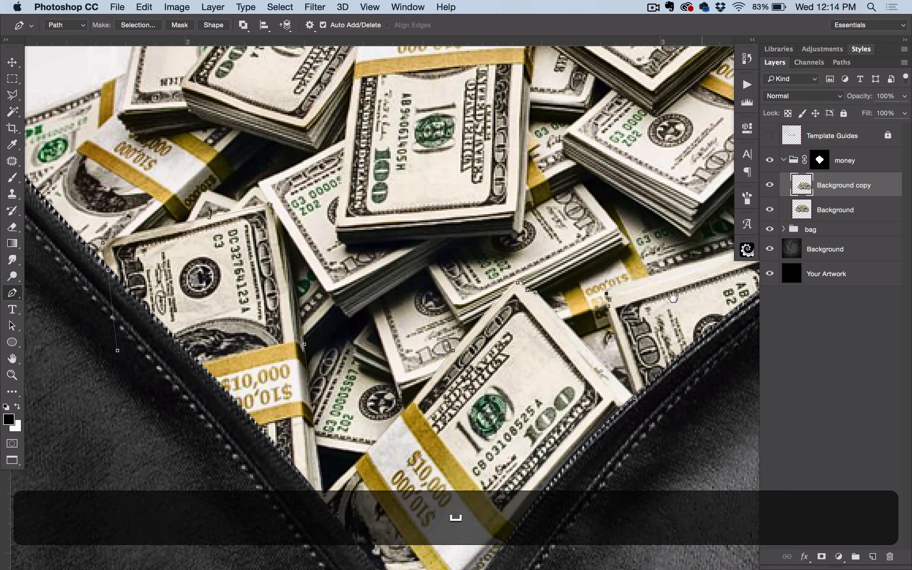
pyautogui.moveTo(690, 292); pyautogui.dragTo(560, 333)
pyautogui.click(519, 324)
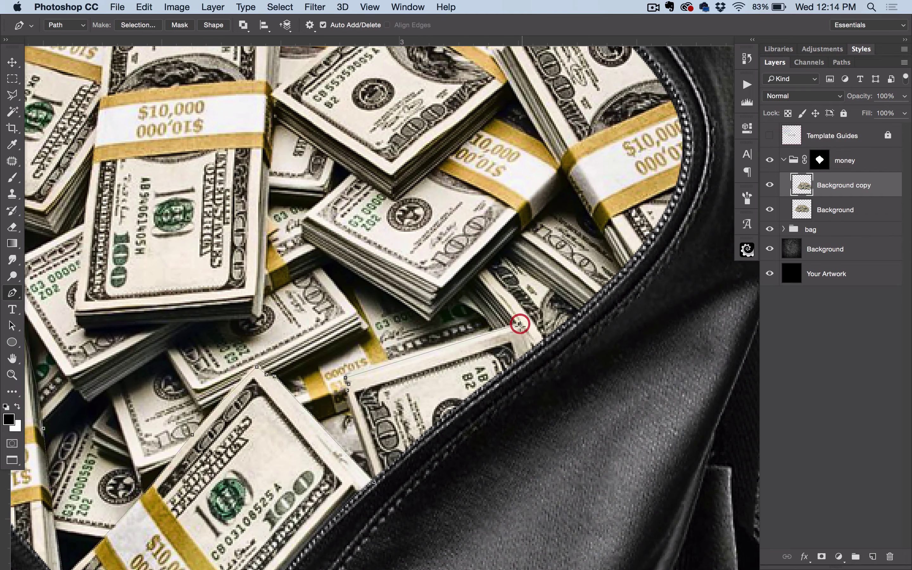
pyautogui.click(537, 363)
pyautogui.press('super+minus')
pyautogui.press('super+minus')
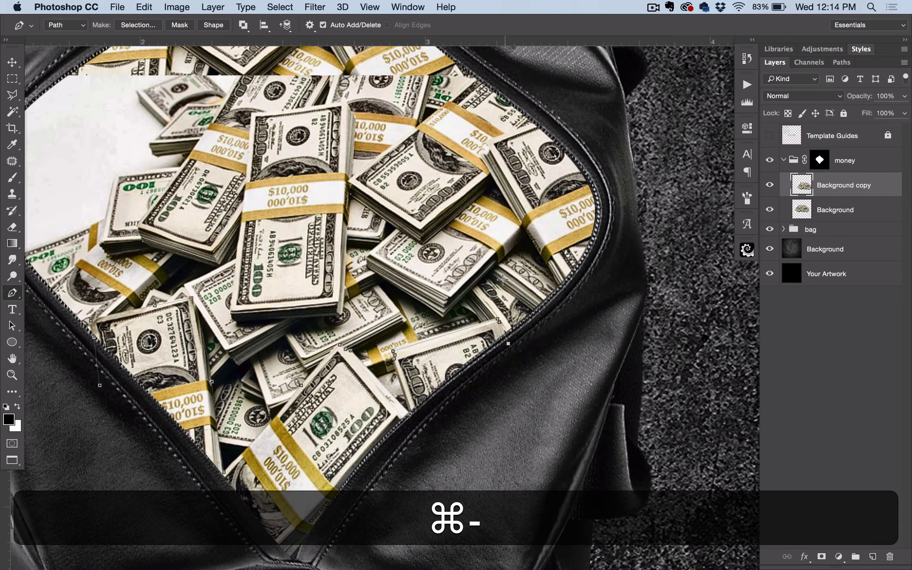
# Close the Pen path with a wide loop over the bag's leather around the lower end of the opening
pyautogui.press('space')
pyautogui.moveTo(504, 349); pyautogui.dragTo(630, 193)
pyautogui.click(682, 336)
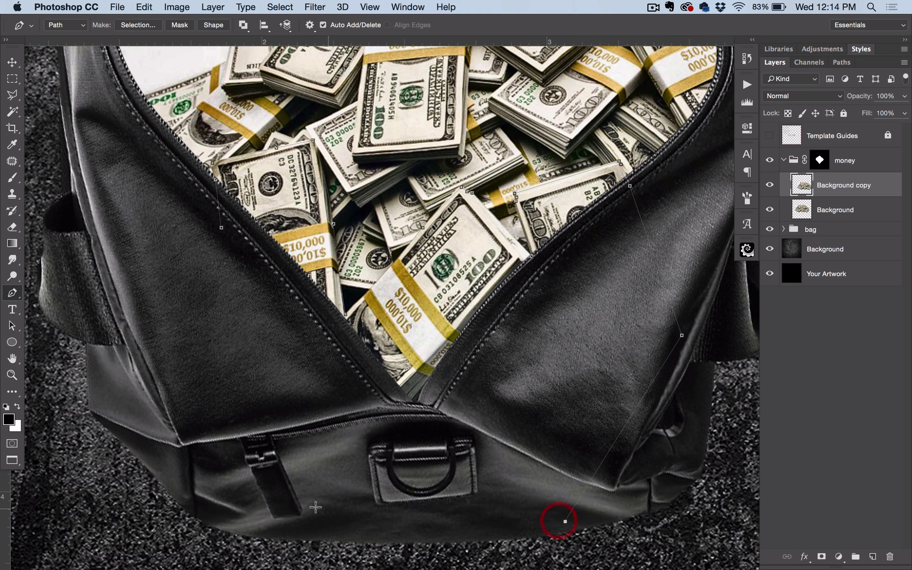
pyautogui.click(317, 509)
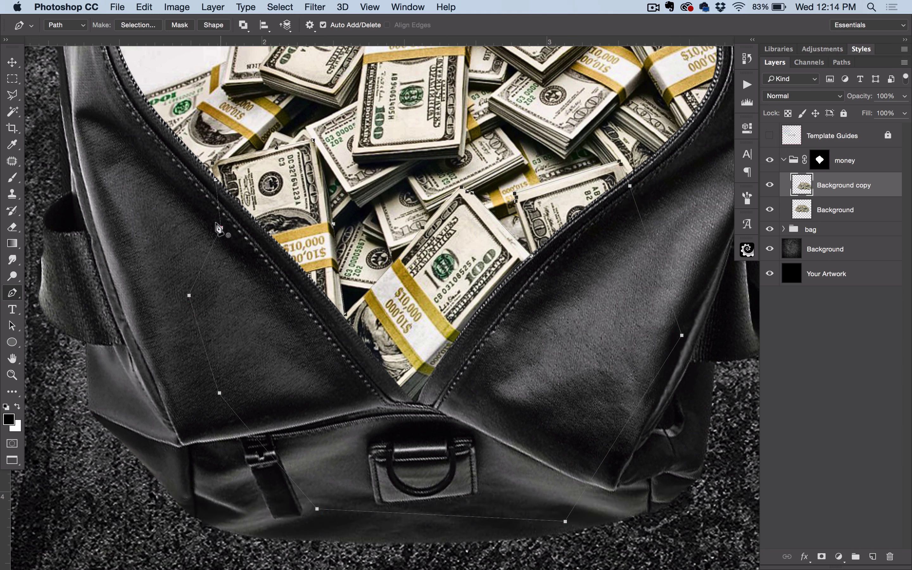
# Convert the path to a new selection with 0 px feather and mask the money copy with it
pyautogui.keyDown('ctrl'); pyautogui.click(401, 226); pyautogui.keyUp('ctrl')
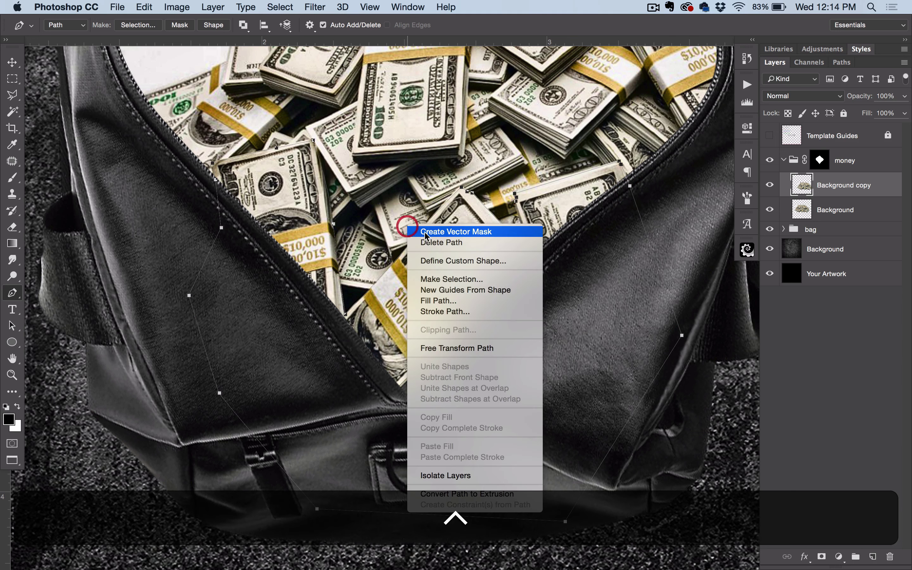
pyautogui.click(447, 281)
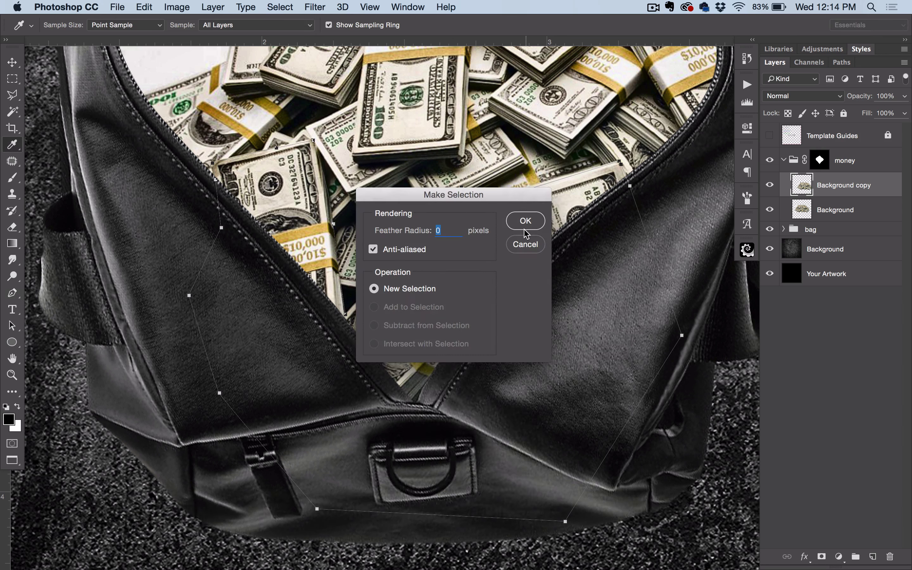
pyautogui.click(525, 226)
pyautogui.moveTo(829, 186); pyautogui.dragTo(821, 226)
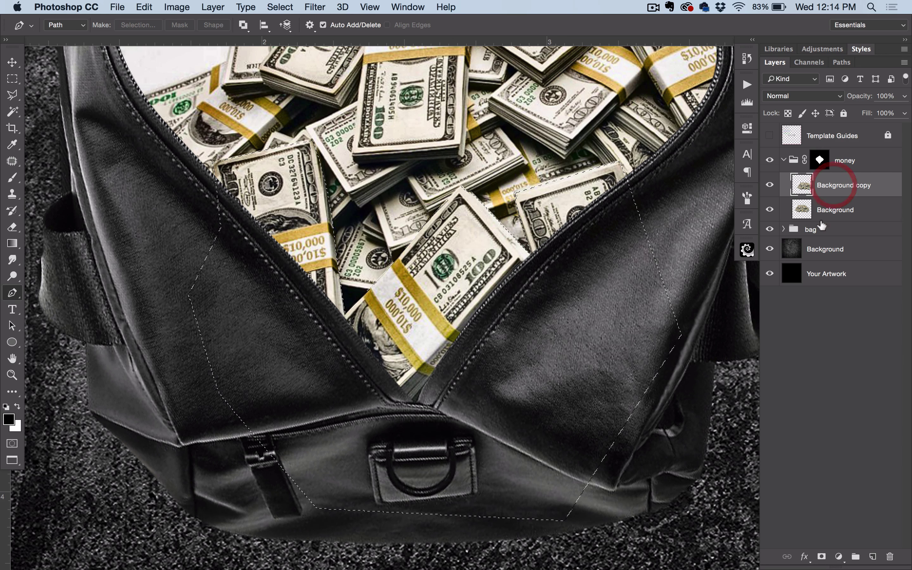
pyautogui.click(822, 556)
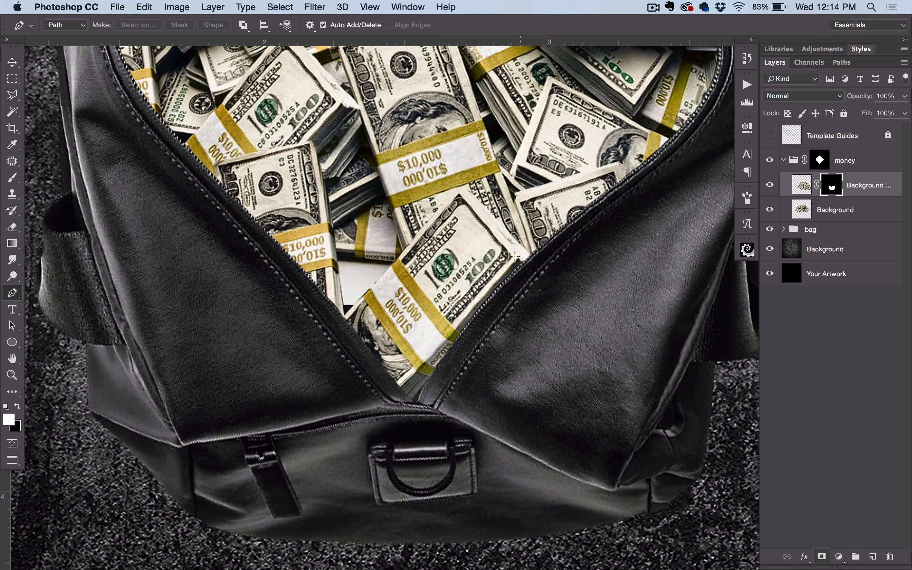
# Hide and reshow the masked money copy to compare how the lower part of the opening is filled
pyautogui.press('v')
pyautogui.press('space')
pyautogui.moveTo(553, 293); pyautogui.dragTo(578, 402)
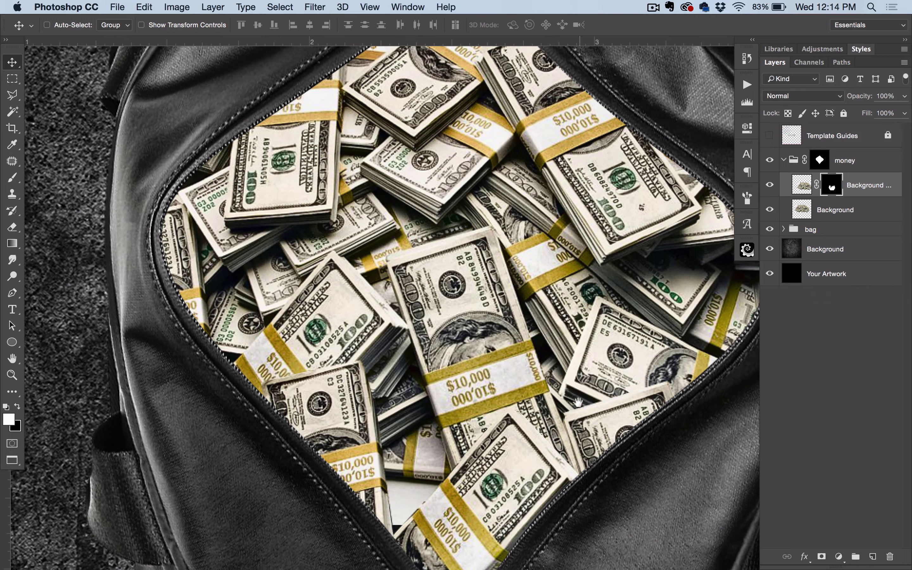
pyautogui.click(771, 185)
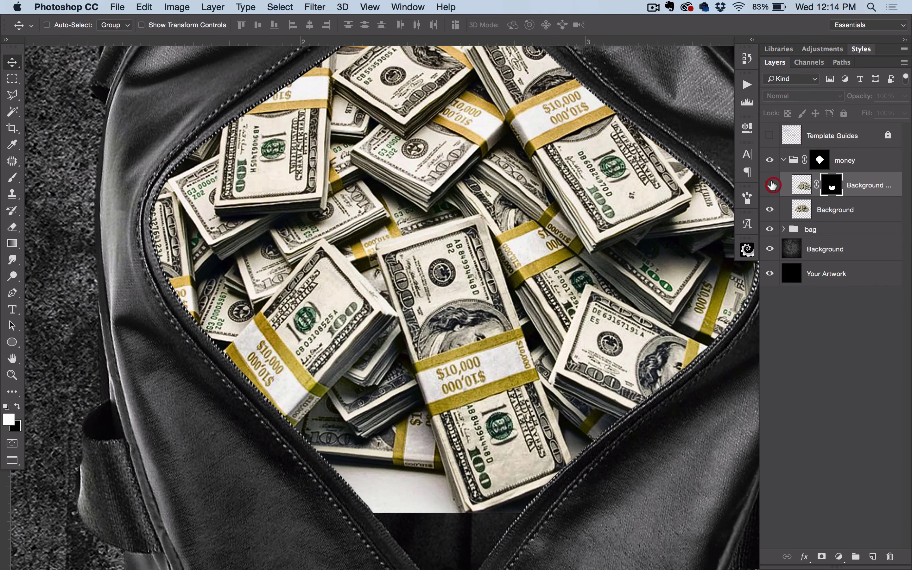
pyautogui.click(772, 185)
# Duplicate the original money layer and shift the duplicate so a bill stack covers the white gap near the bottom of the opening
pyautogui.press('space')
pyautogui.moveTo(486, 375); pyautogui.dragTo(504, 260)
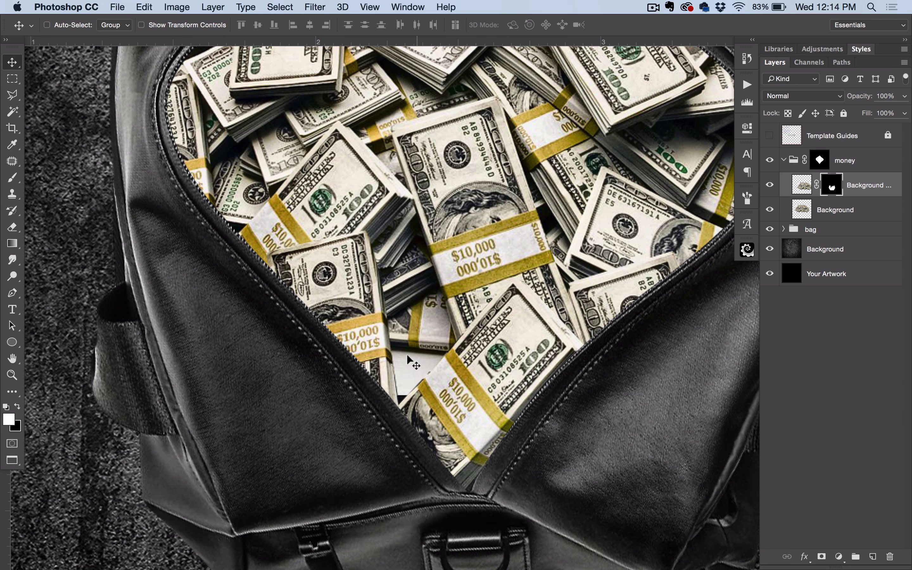
pyautogui.click(837, 208)
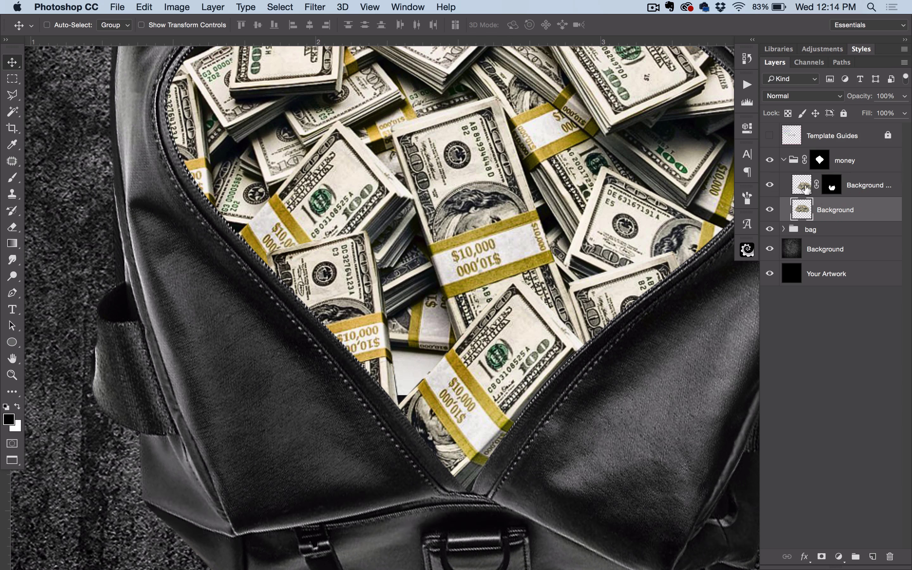
pyautogui.press('super+j')
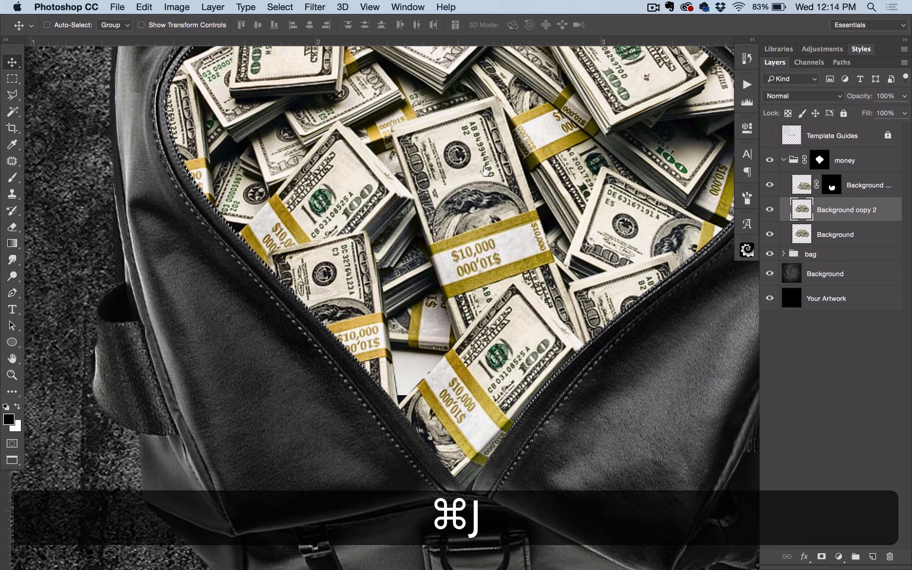
pyautogui.press('super+v')
pyautogui.press('v')
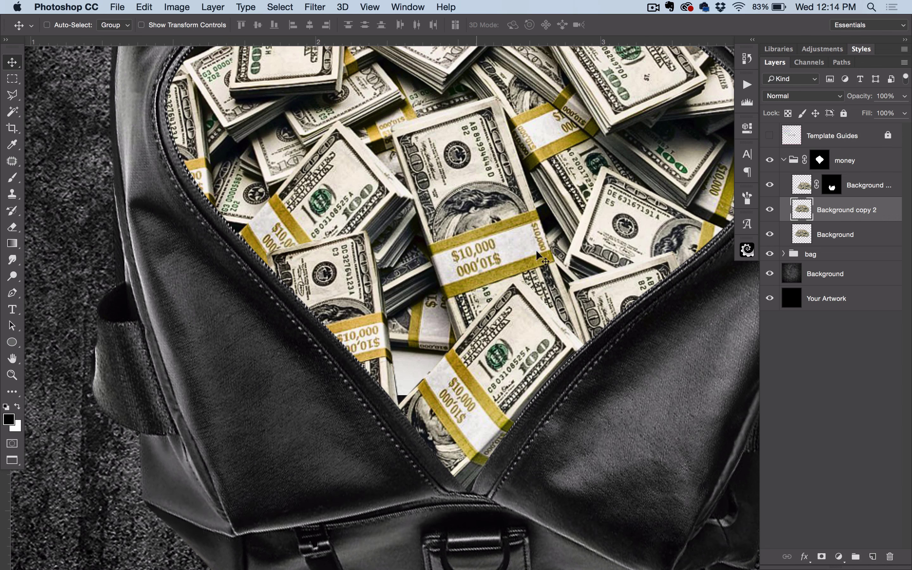
pyautogui.moveTo(512, 276); pyautogui.dragTo(431, 333)
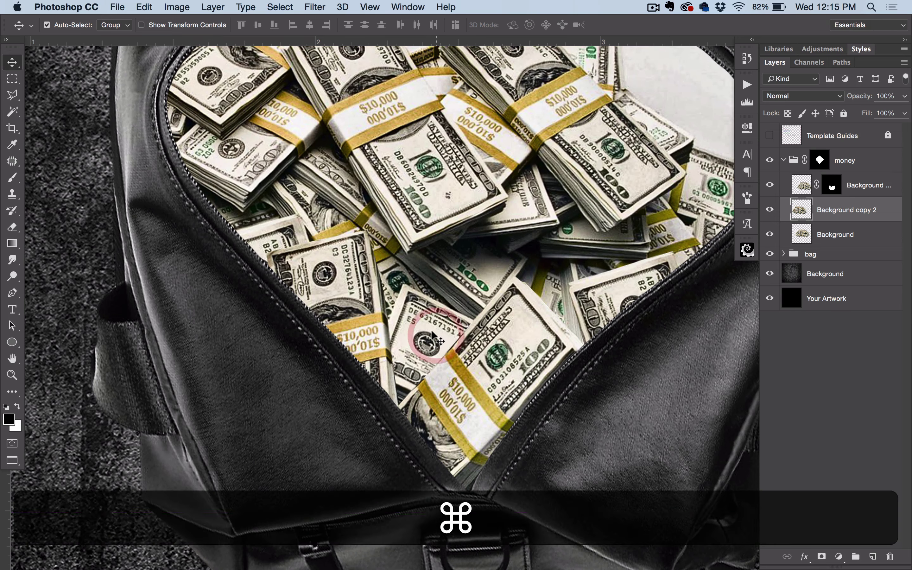
# Trace a closed Pen path around the bill stack filling the gap, looping loosely beneath the neighboring stacks and over the zipper
pyautogui.press('super+equal')
pyautogui.press('super+equal')
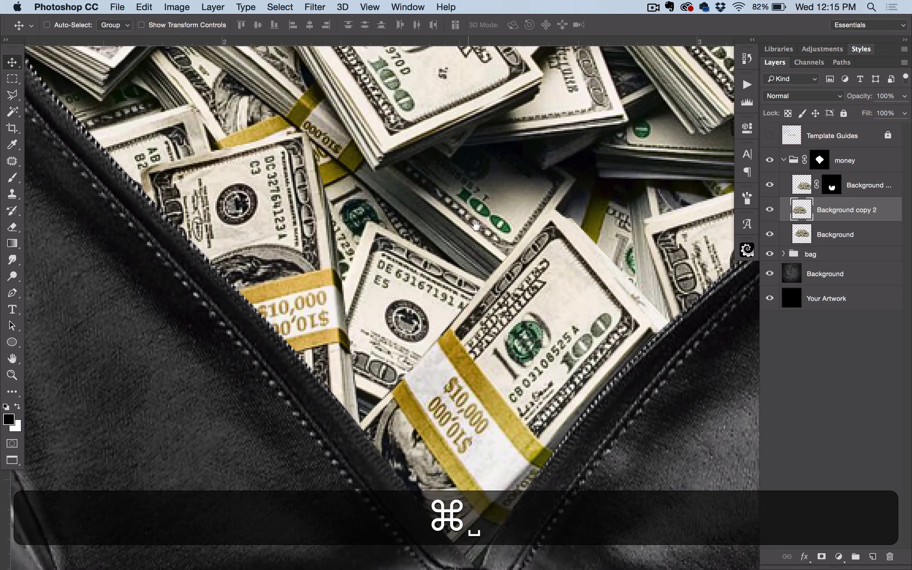
pyautogui.moveTo(476, 226); pyautogui.dragTo(485, 164)
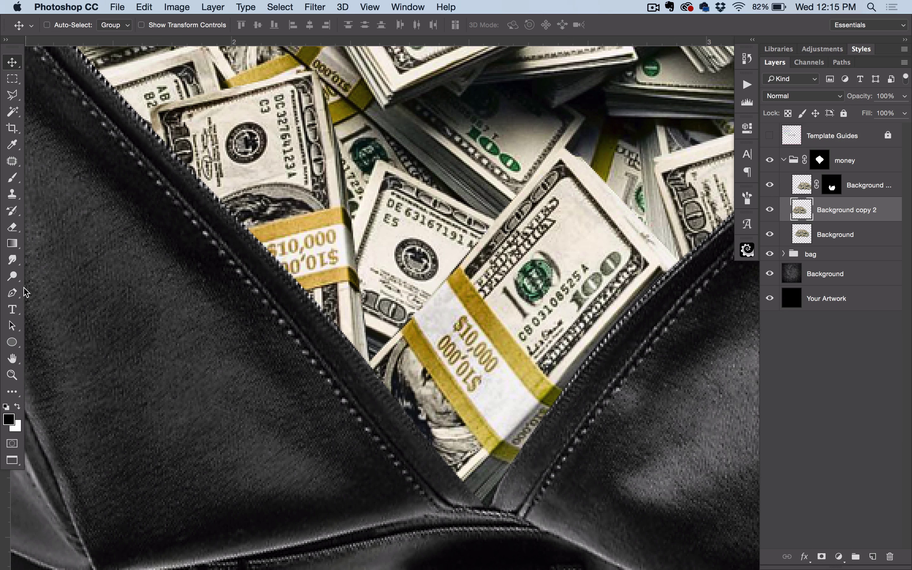
pyautogui.press('p')
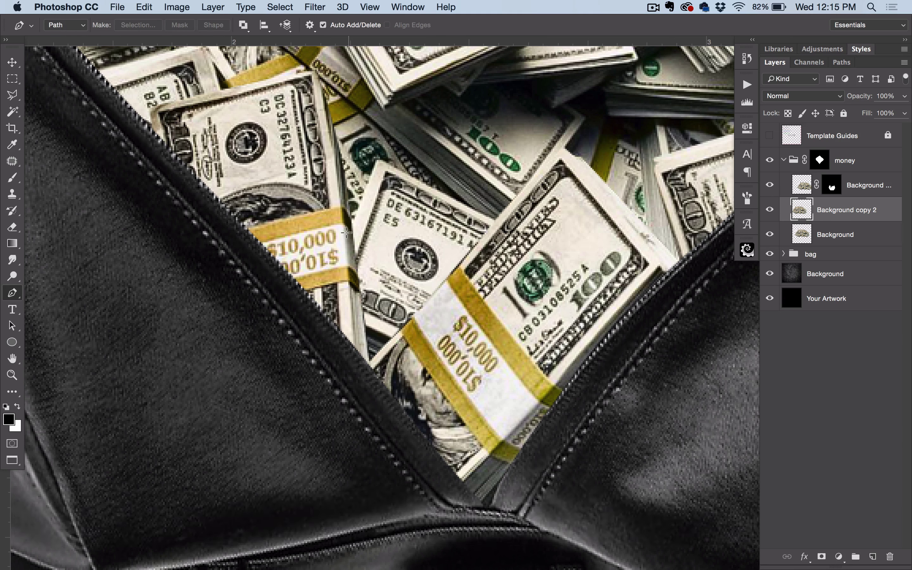
pyautogui.click(351, 230)
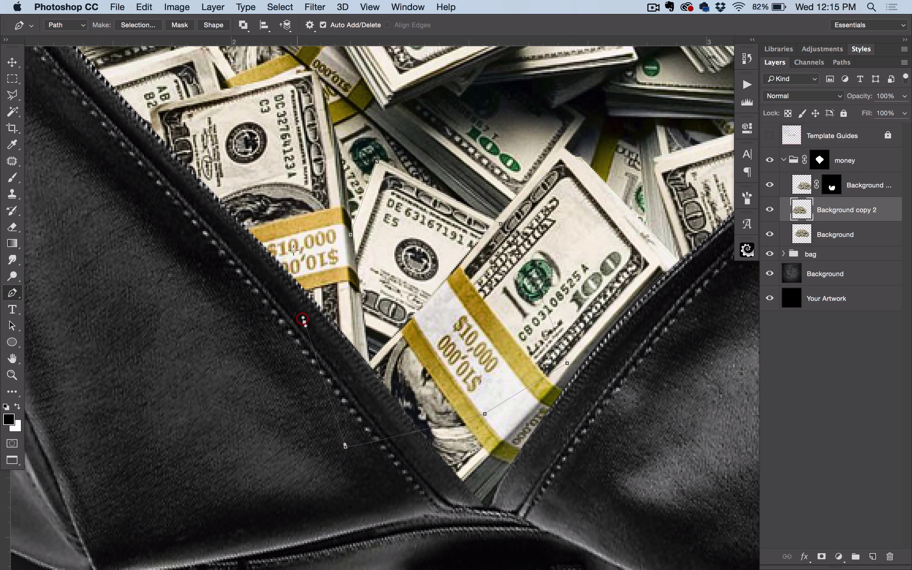
# Convert the path to a selection and mask the second money copy so only the gap-filling stack shows
pyautogui.keyDown('ctrl'); pyautogui.click(417, 266); pyautogui.keyUp('ctrl')
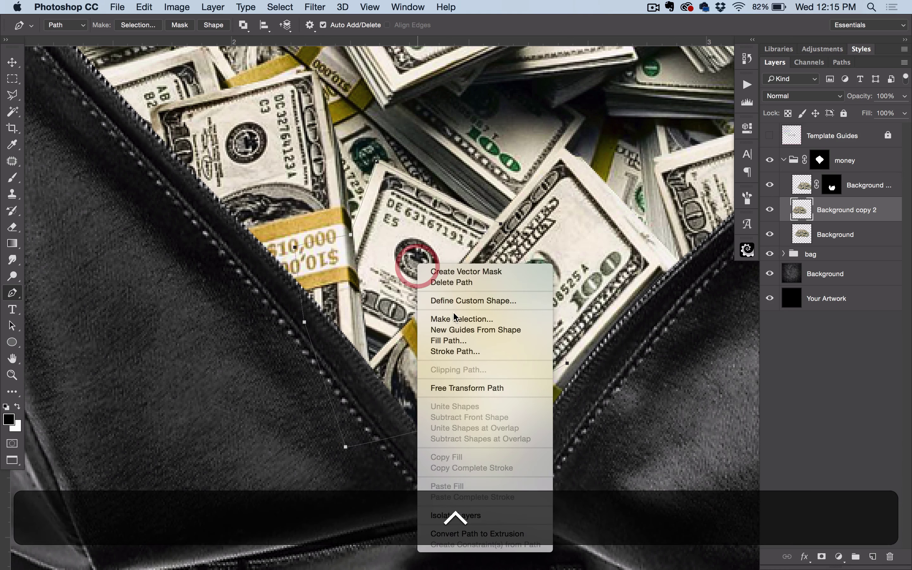
pyautogui.click(454, 318)
pyautogui.click(531, 222)
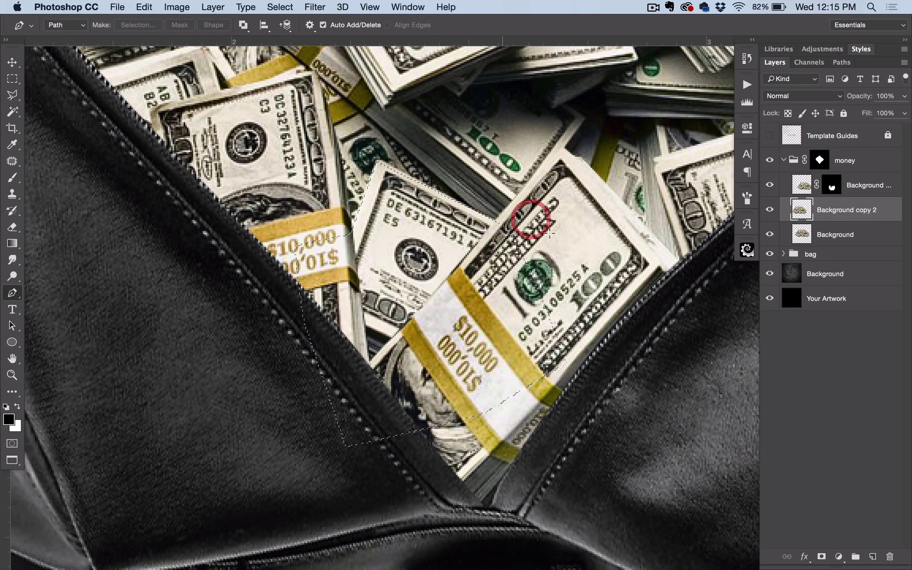
pyautogui.click(821, 556)
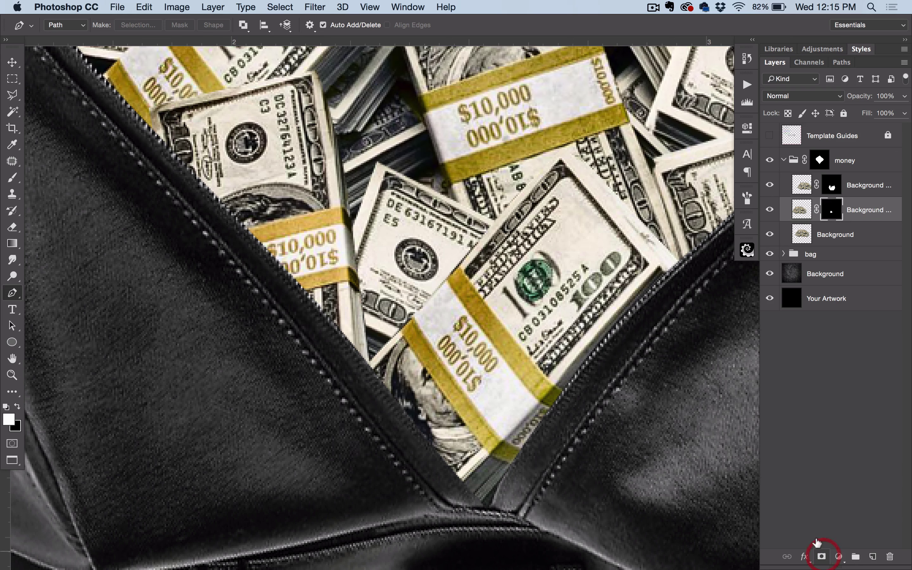
# View the whole artwork and compare the money fill with and without the two masked copies
pyautogui.press('super+1')
pyautogui.moveTo(482, 303); pyautogui.dragTo(477, 316)
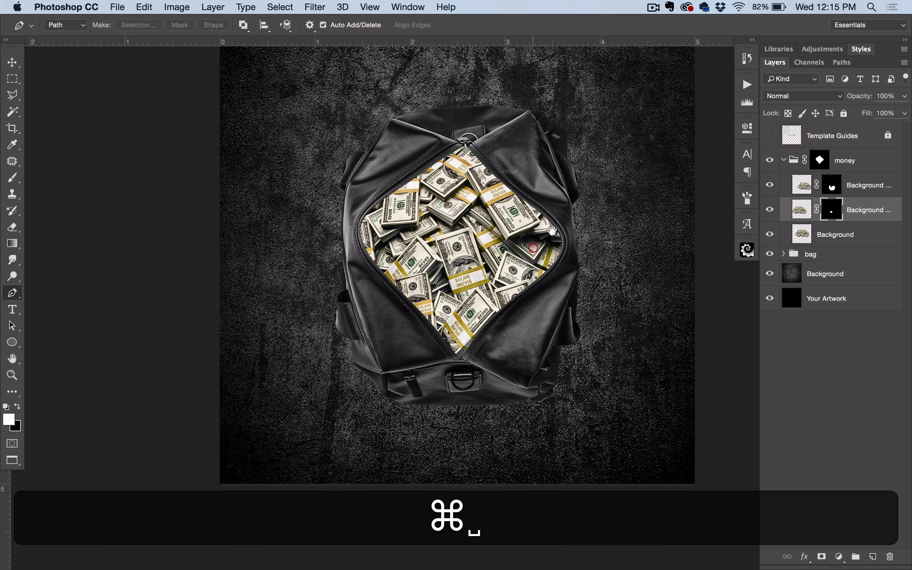
pyautogui.click(769, 185)
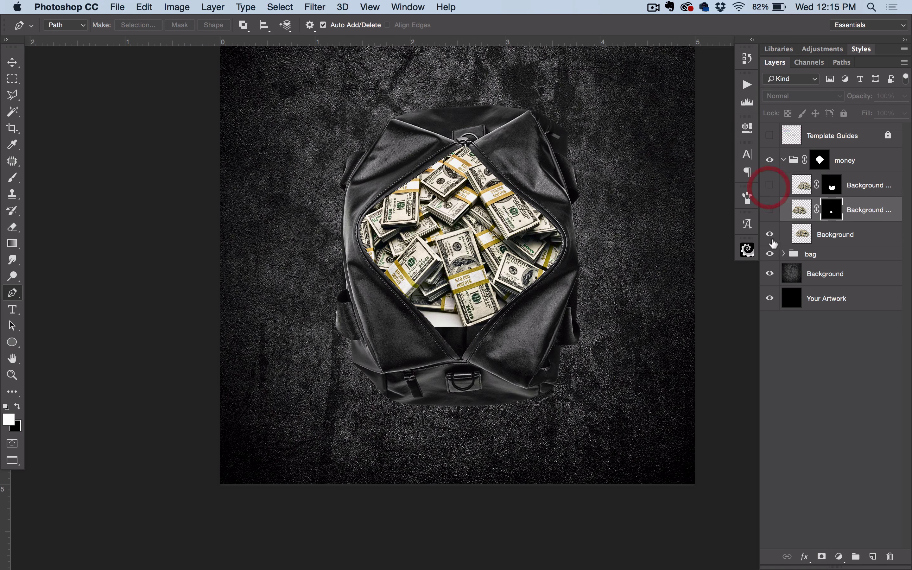
pyautogui.click(769, 185)
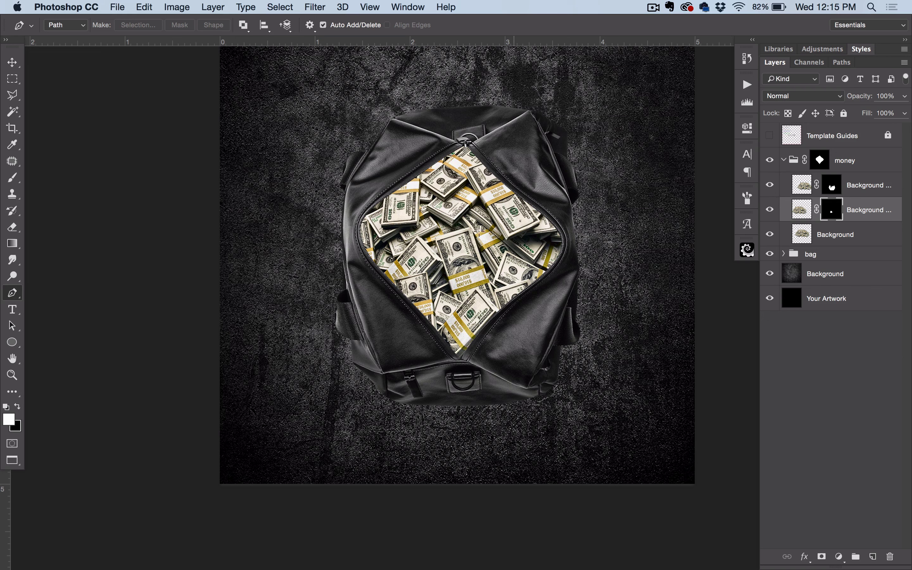
# Save the cover document with the completed money fill
pyautogui.press('super+s')
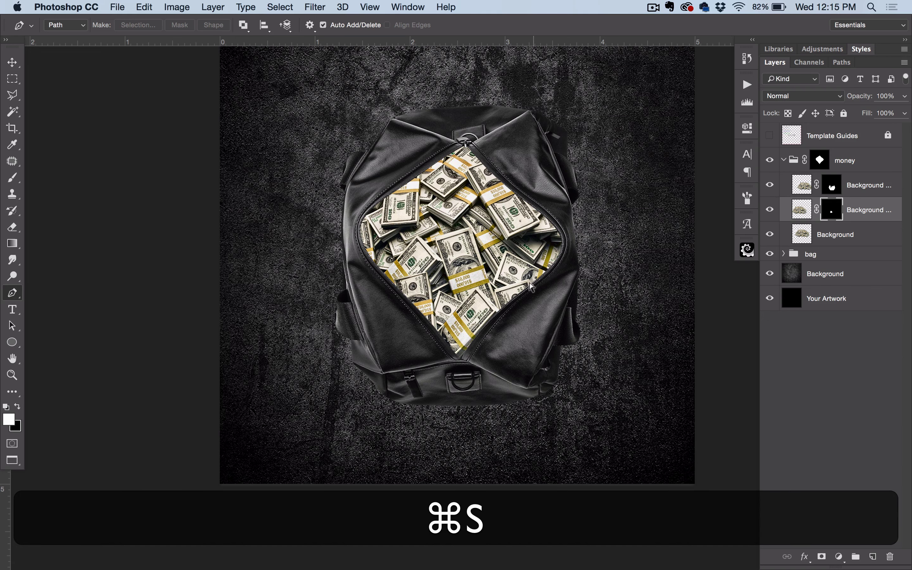
pyautogui.press('v')
pyautogui.press('space')
pyautogui.moveTo(567, 282); pyautogui.dragTo(521, 336)
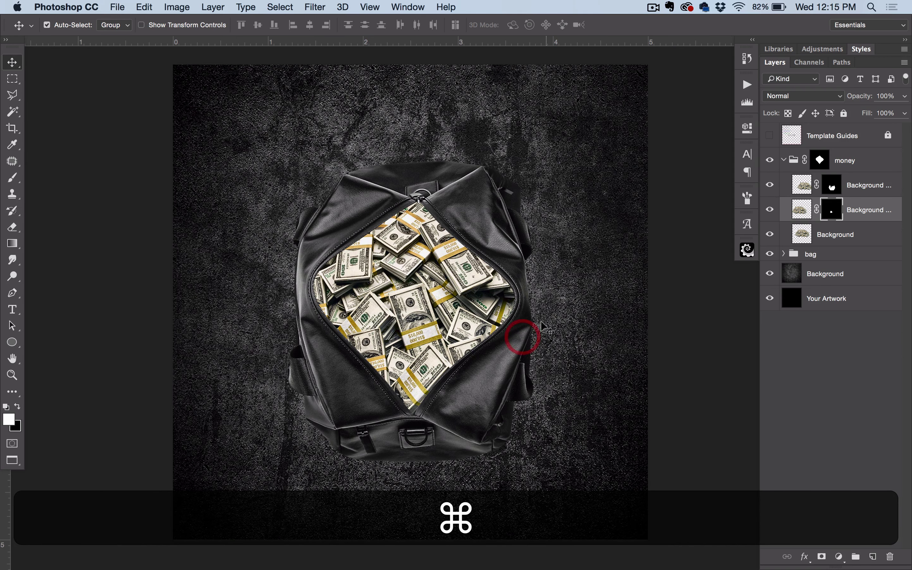
pyautogui.press('super+s')
# Collapse the money group, switch to Adobe Bridge and open mask.png from the Stock Photos folder
pyautogui.click(784, 160)
pyautogui.press('super+Tab')
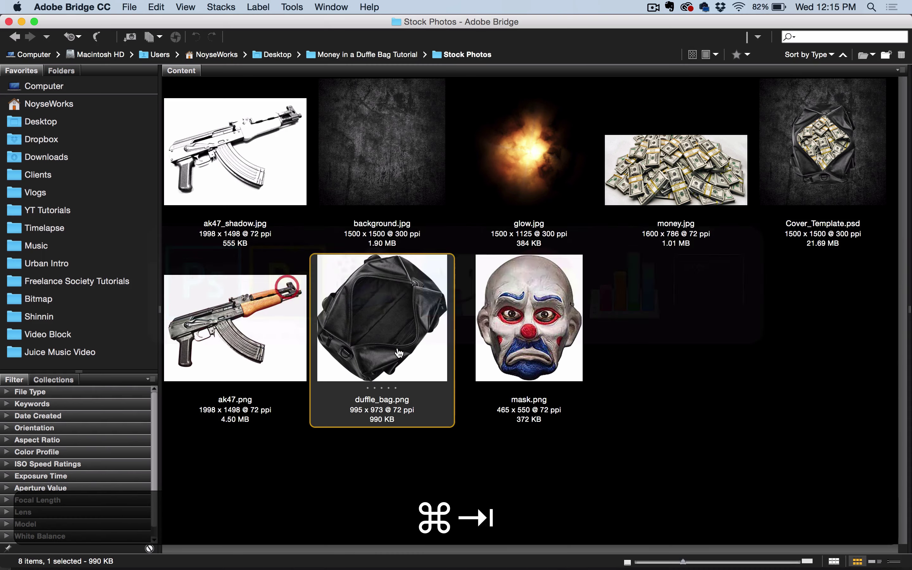
pyautogui.click(712, 429)
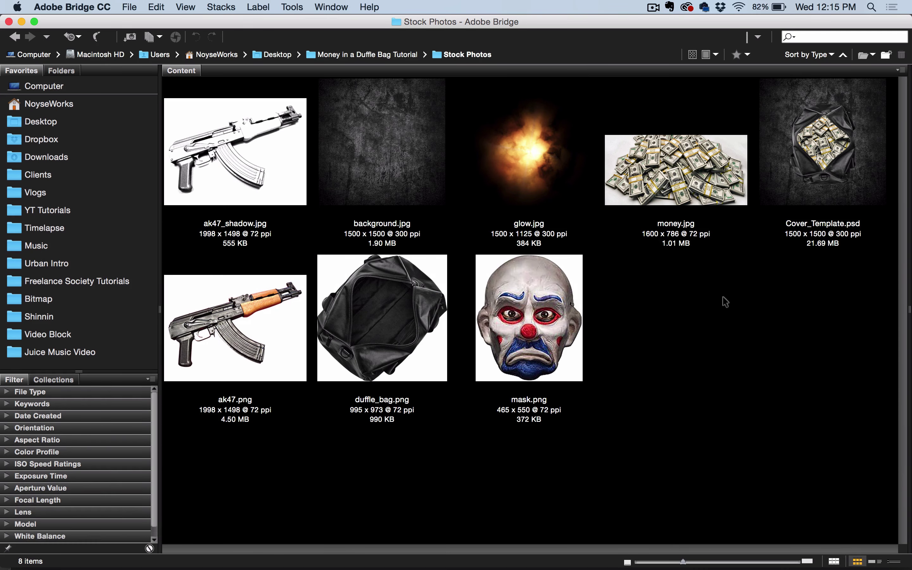
pyautogui.doubleClick(539, 311)
# Duplicate the clown mask layer into Cover_Template.psd and close mask.png
pyautogui.keyDown('ctrl'); pyautogui.click(821, 134); pyautogui.keyUp('ctrl')
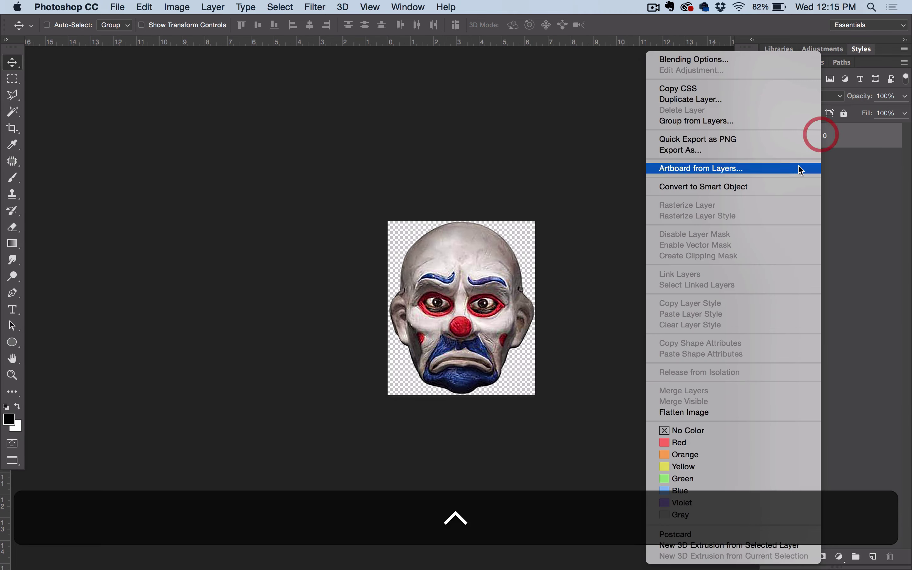
pyautogui.click(775, 100)
pyautogui.click(460, 287)
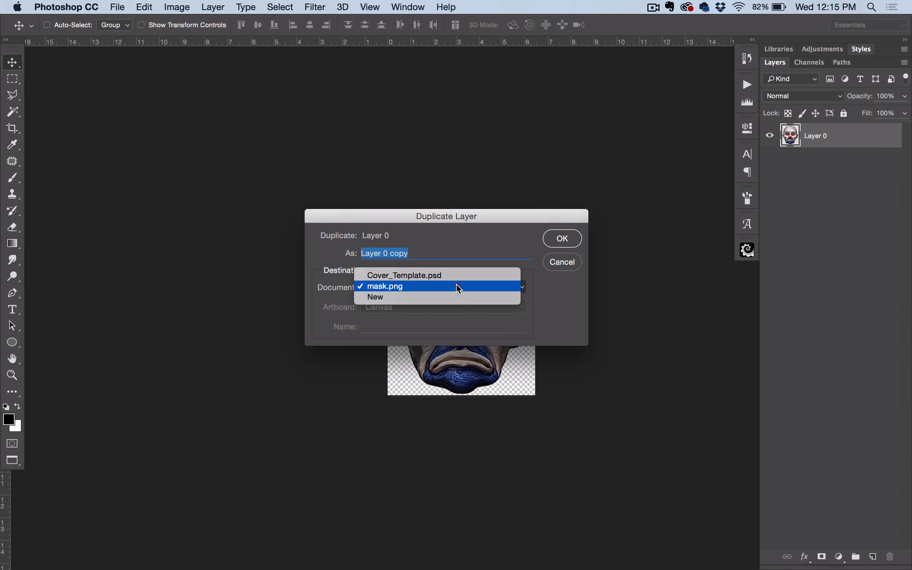
pyautogui.click(459, 275)
pyautogui.click(562, 238)
pyautogui.press('super+w')
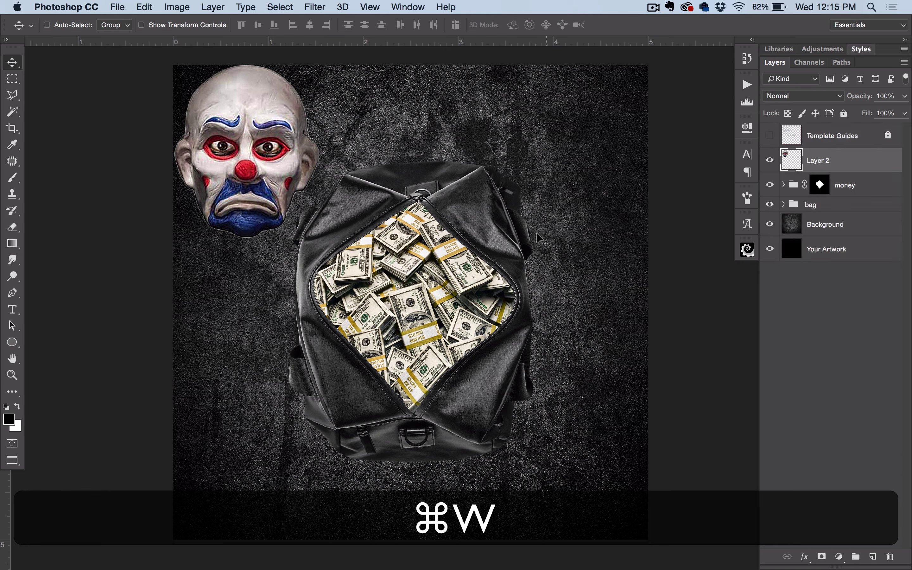
# Move the clown mask to the bag's lower-right corner and place its layer beneath the bag group
pyautogui.moveTo(389, 241); pyautogui.dragTo(380, 258)
pyautogui.moveTo(247, 181); pyautogui.dragTo(515, 361)
pyautogui.press('space')
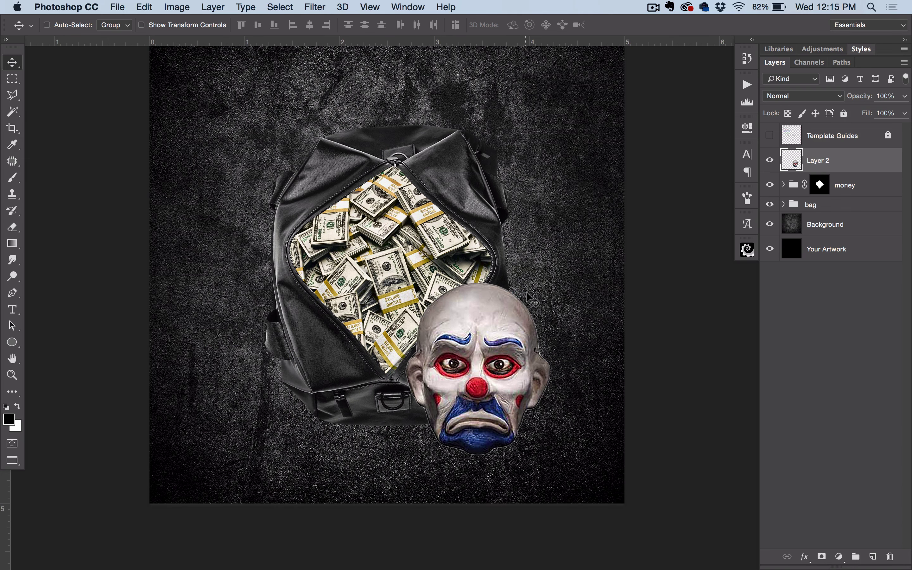
pyautogui.moveTo(823, 158); pyautogui.dragTo(834, 215)
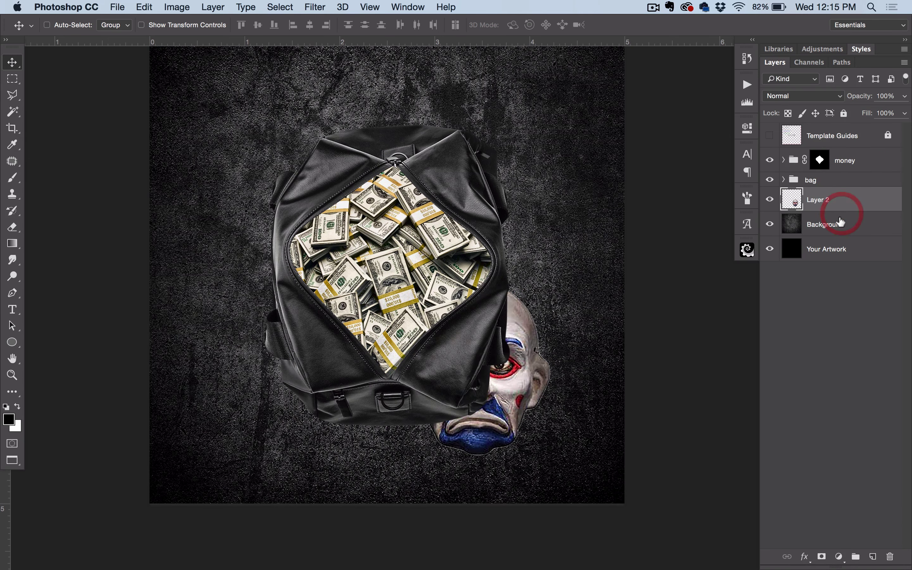
# Put the clown mask layer in a new group named mask
pyautogui.press('super')
pyautogui.press('super+g')
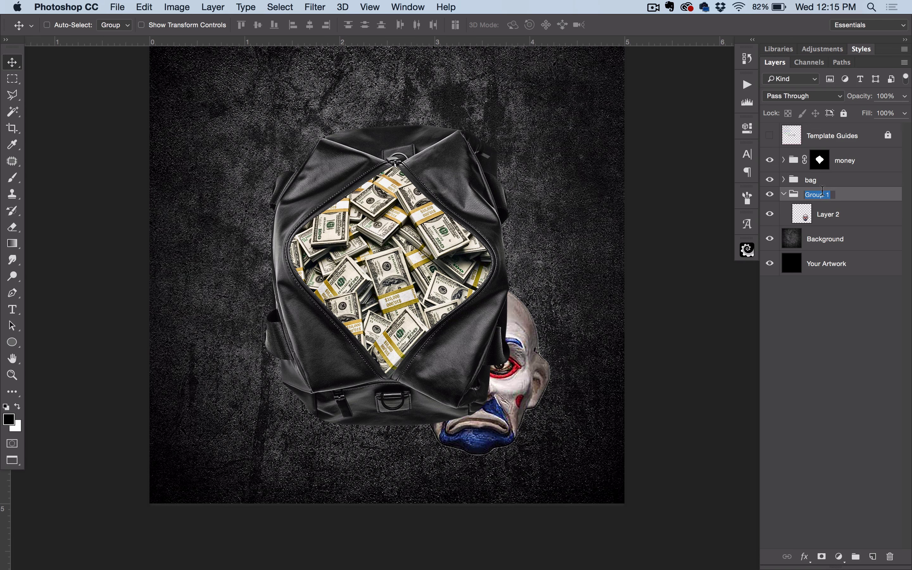
pyautogui.write('mask')
# Move the clown mask layer in the mask group further out from behind the bag's lower-right side
pyautogui.click(831, 212)
pyautogui.press('v')
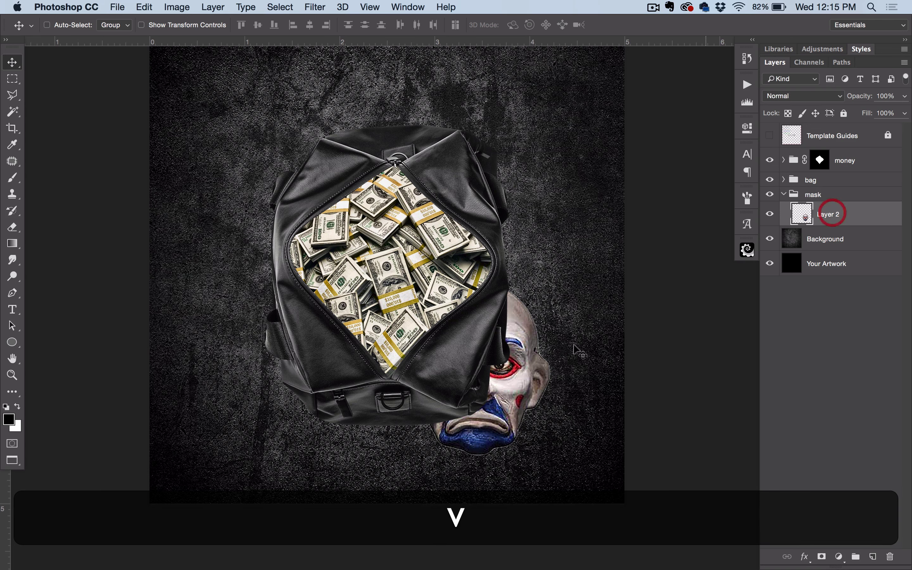
pyautogui.moveTo(538, 365); pyautogui.dragTo(580, 355)
pyautogui.press('super+t')
pyautogui.moveTo(605, 261); pyautogui.dragTo(639, 275)
pyautogui.moveTo(569, 319); pyautogui.dragTo(584, 330)
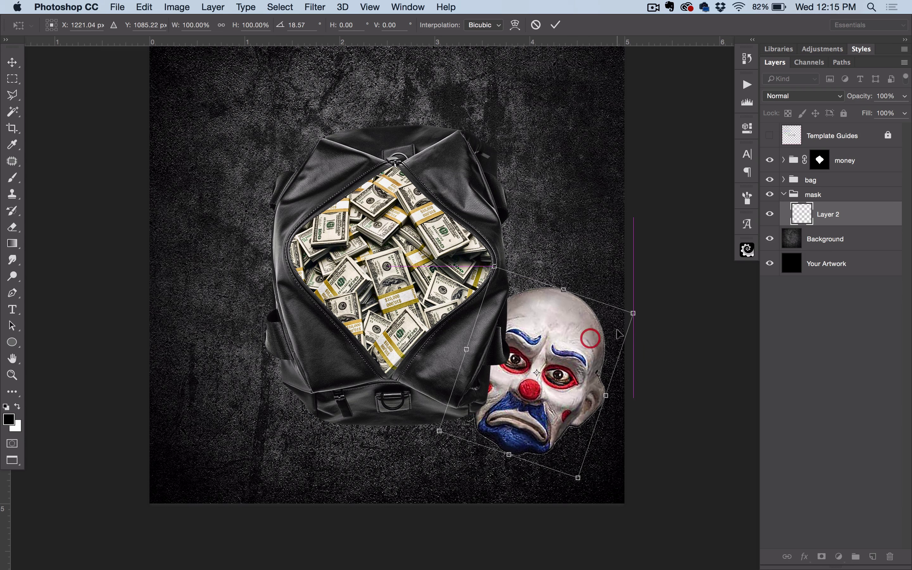
pyautogui.moveTo(633, 312)
pyautogui.mouseDown()
pyautogui.moveTo(615, 328)
pyautogui.moveTo(623, 322)
pyautogui.mouseUp()
pyautogui.press('Return')
pyautogui.press('alt+super+z')
pyautogui.press('alt+super+z')
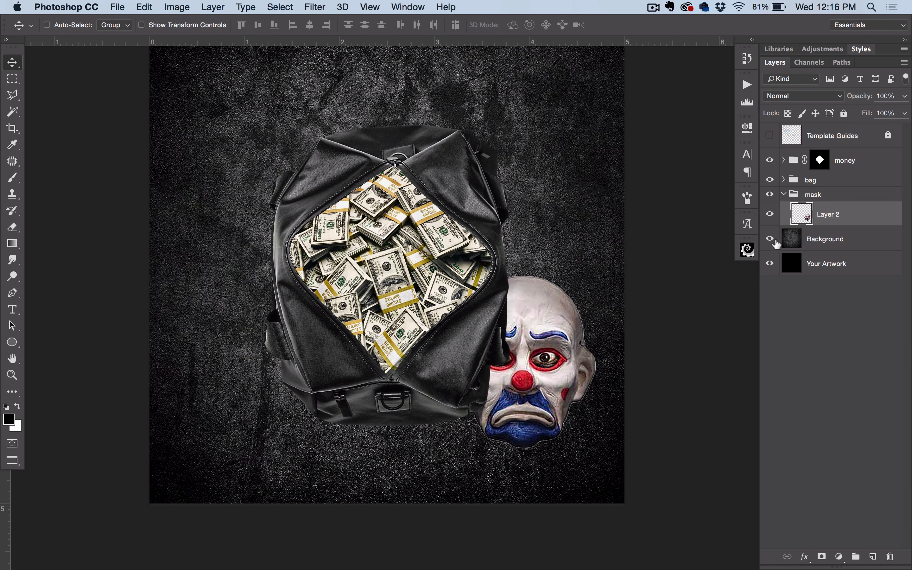
# Scale the clown mask to about 84%, rotate it about 10° clockwise, and place it beside the bag's lower-right corner
pyautogui.press('super+t')
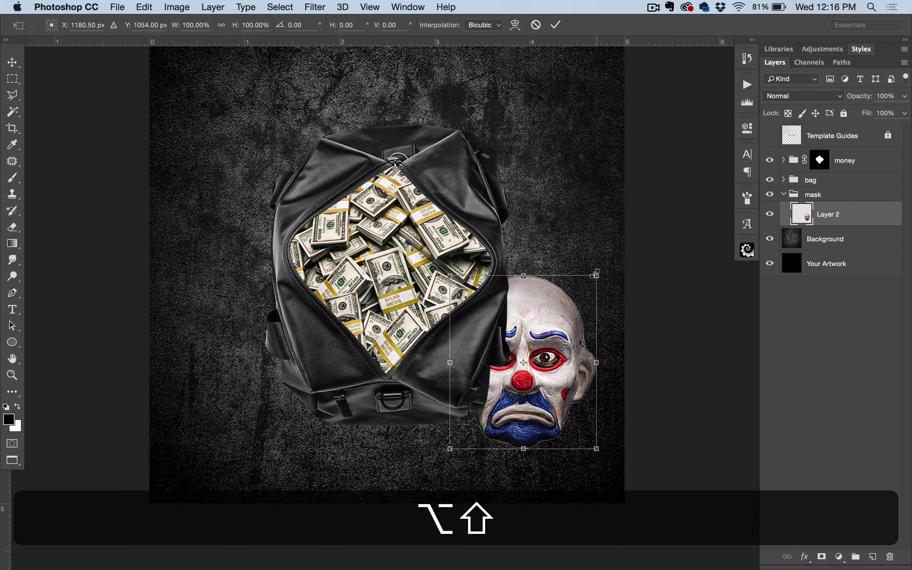
pyautogui.moveTo(596, 273); pyautogui.dragTo(608, 291)
pyautogui.moveTo(551, 317); pyautogui.dragTo(570, 337)
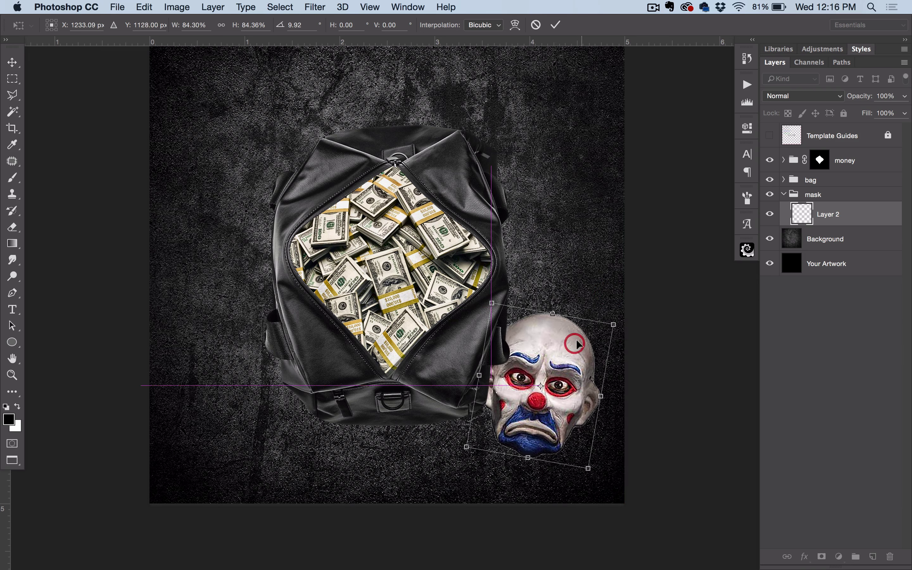
pyautogui.press('Return')
pyautogui.press('space')
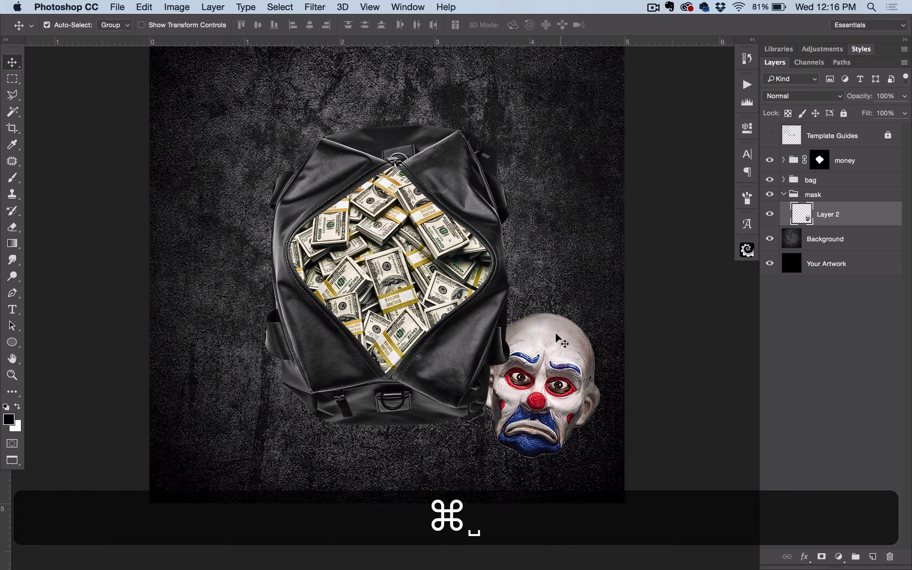
pyautogui.press('super+equal')
pyautogui.press('super+equal')
pyautogui.press('super+equal')
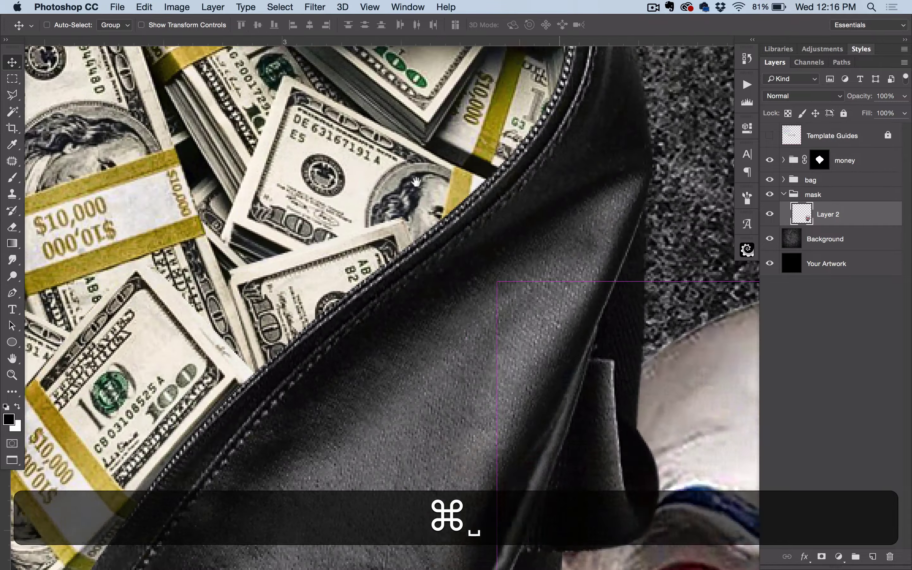
pyautogui.moveTo(659, 444); pyautogui.dragTo(515, 249)
pyautogui.press('super+1')
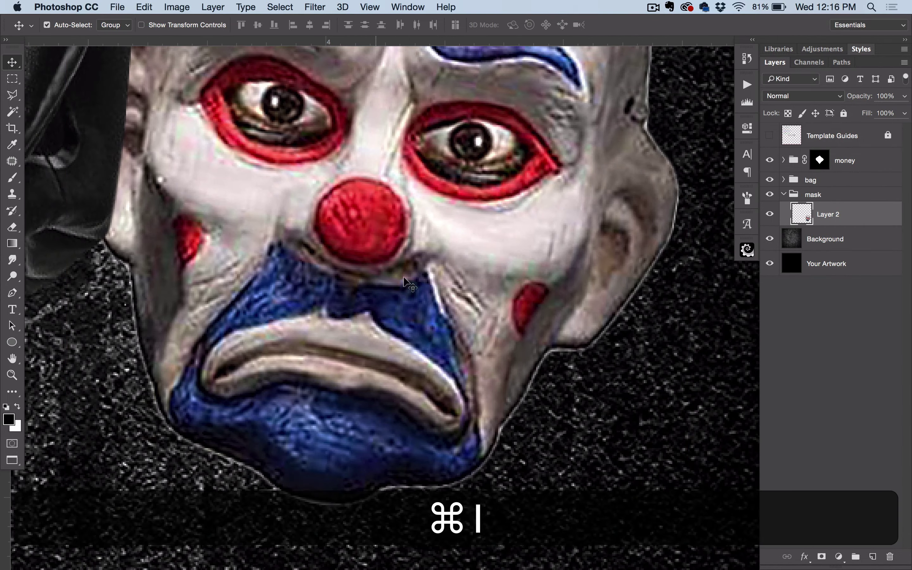
pyautogui.moveTo(388, 234); pyautogui.dragTo(455, 339)
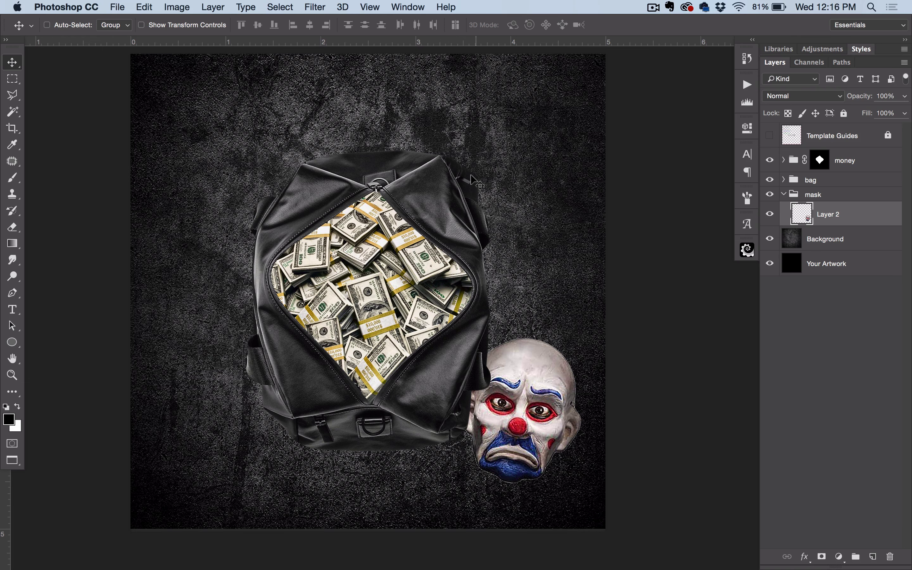
# Collapse the mask group, switch to Adobe Bridge and open ak47_shadow.jpg and ak47.png from the Stock Photos folder
pyautogui.click(783, 194)
pyautogui.press('super+Tab')
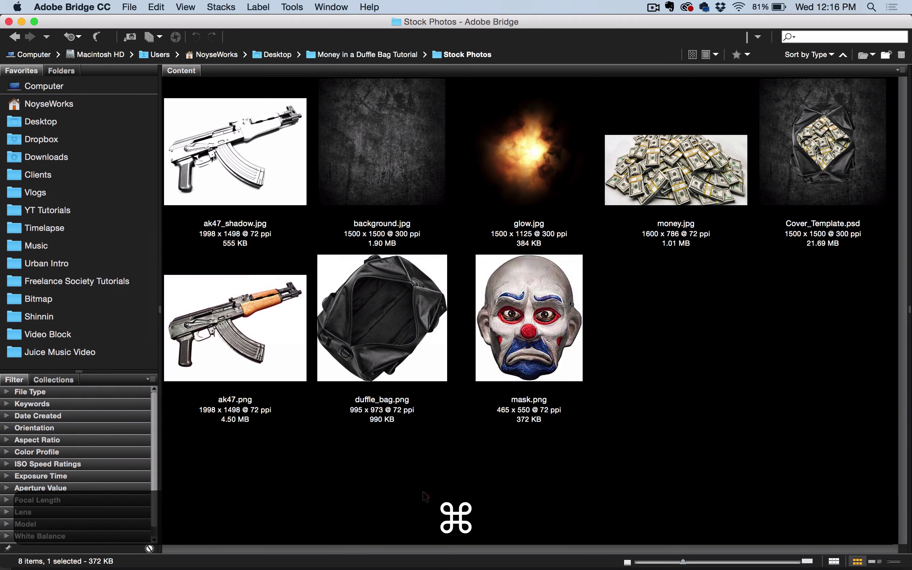
pyautogui.click(425, 497)
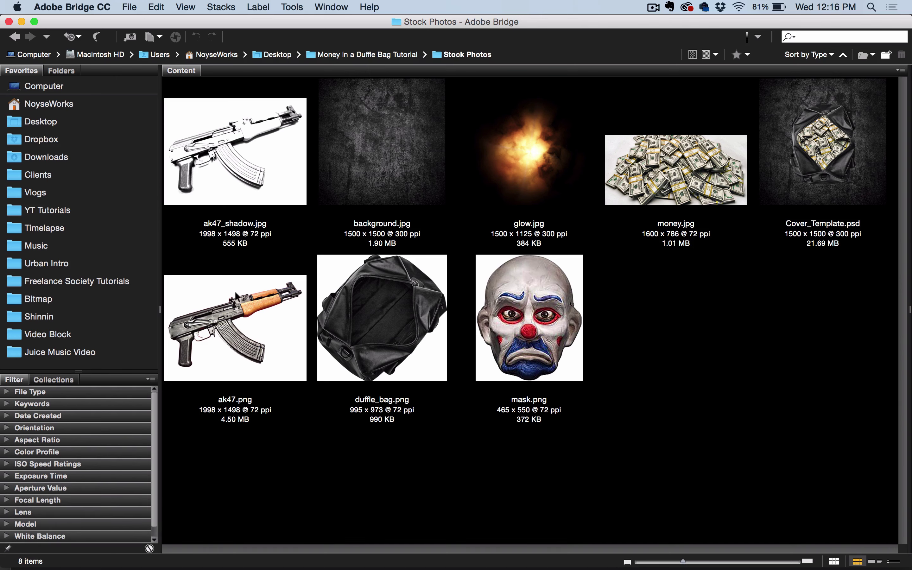
pyautogui.click(260, 170)
pyautogui.keyDown('super'); pyautogui.click(270, 321); pyautogui.keyUp('super')
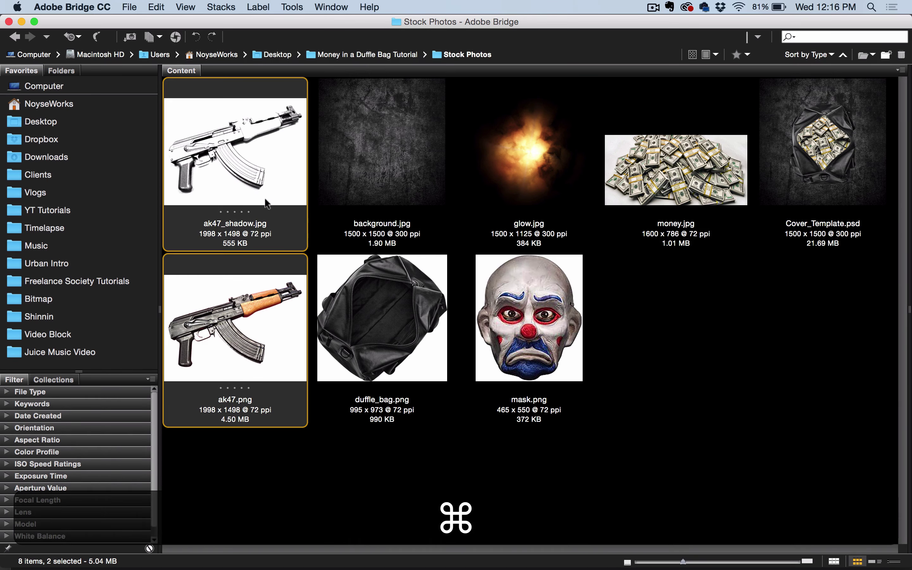
pyautogui.doubleClick(273, 299)
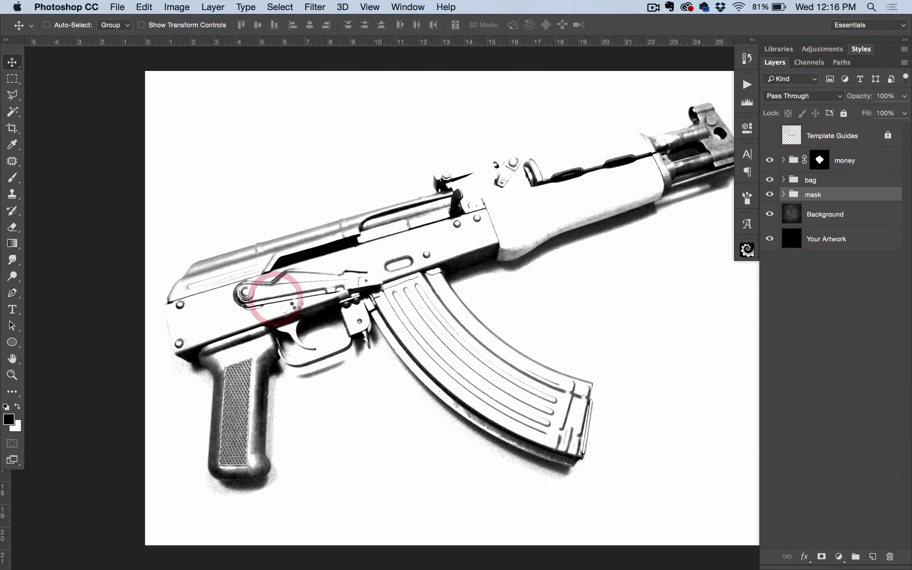
# Duplicate the rifle layer into Cover_Template.psd and close ak47.png
pyautogui.keyDown('ctrl'); pyautogui.click(827, 134); pyautogui.keyUp('ctrl')
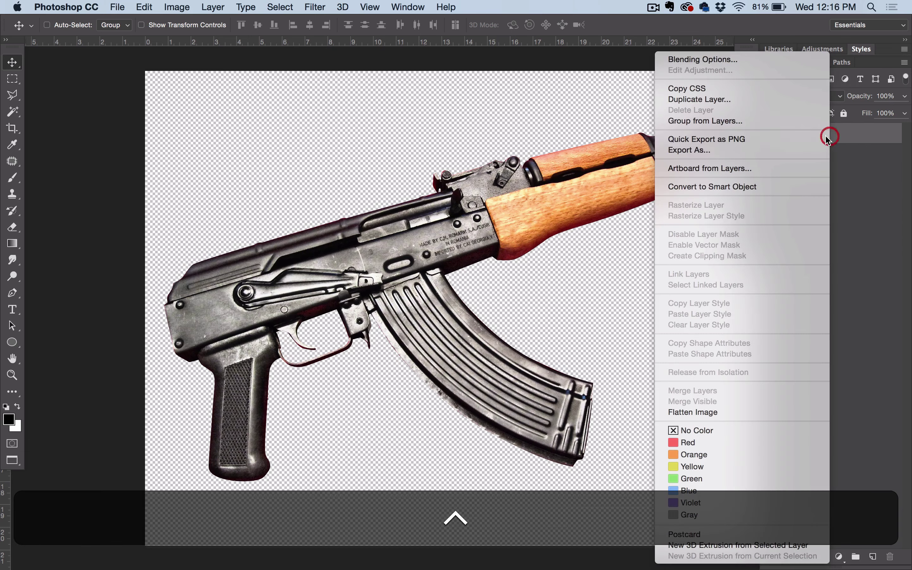
pyautogui.click(799, 98)
pyautogui.click(482, 287)
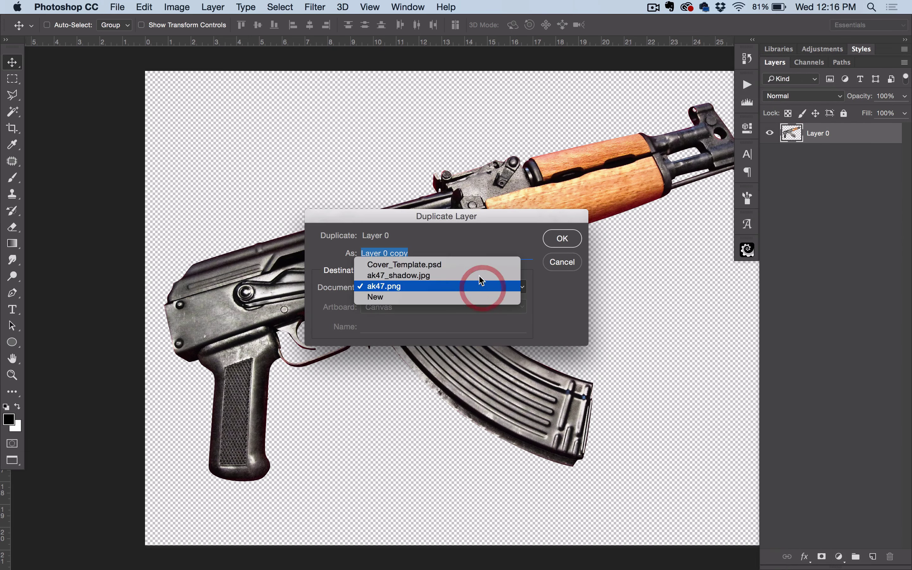
pyautogui.click(495, 265)
pyautogui.click(563, 237)
pyautogui.press('super+w')
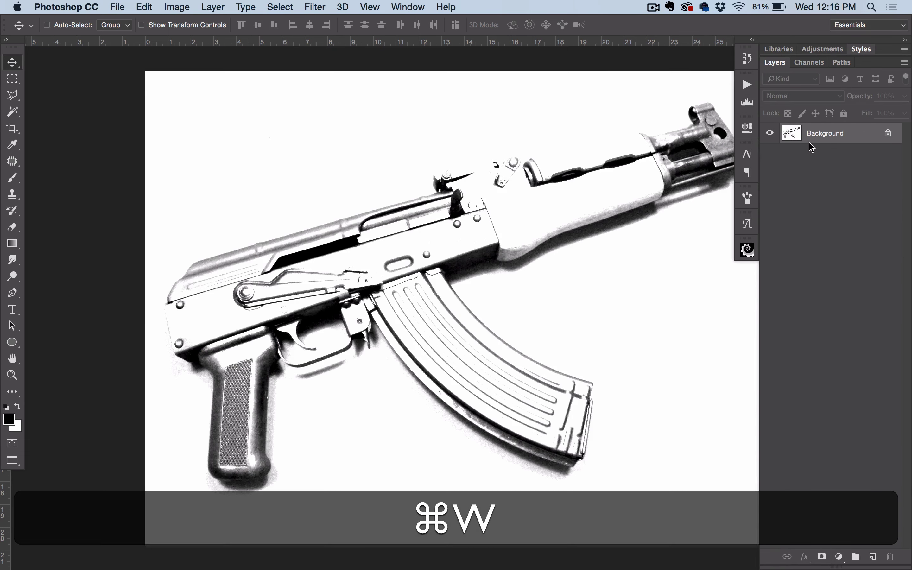
# Duplicate the rifle shadow's Background layer into Cover_Template.psd and close ak47_shadow.jpg
pyautogui.keyDown('ctrl'); pyautogui.click(810, 137); pyautogui.keyUp('ctrl')
pyautogui.click(784, 158)
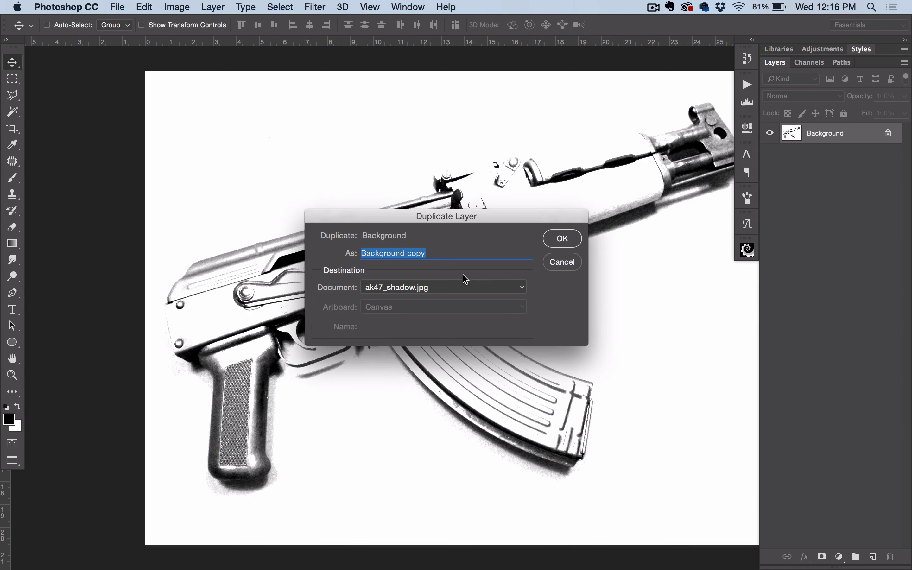
pyautogui.click(466, 287)
pyautogui.click(466, 268)
pyautogui.click(562, 238)
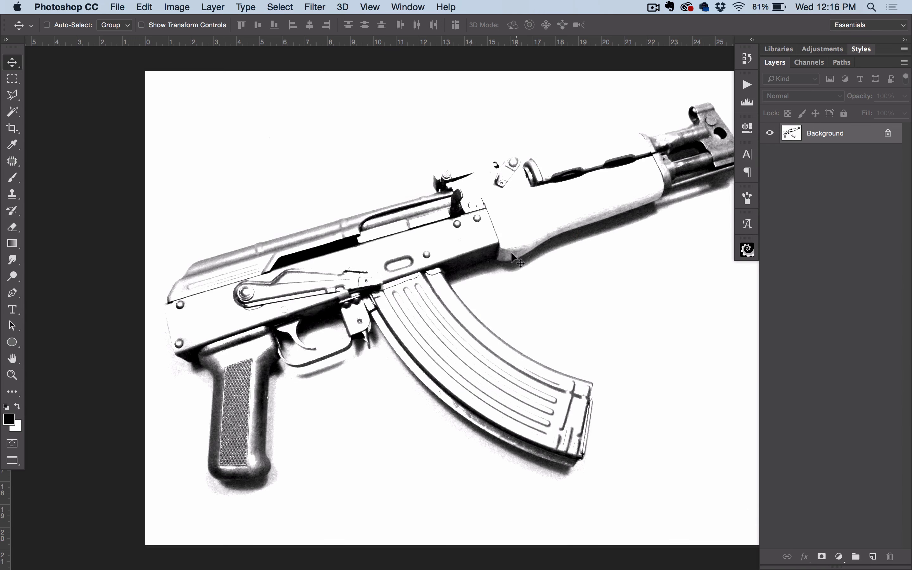
pyautogui.press('super+w')
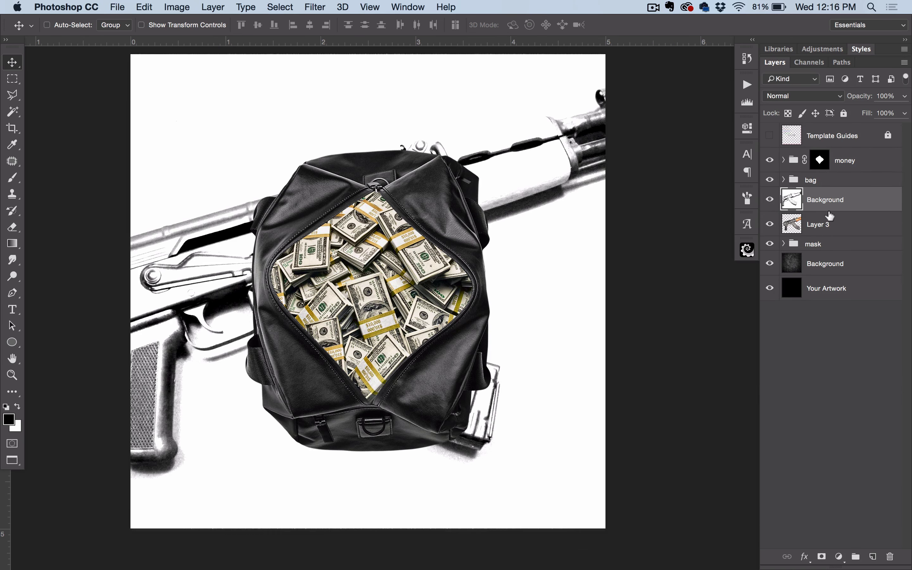
# Group the rifle and rifle shadow layers as ak47, expand the group and save the document
pyautogui.keyDown('shift'); pyautogui.click(829, 225); pyautogui.keyUp('shift')
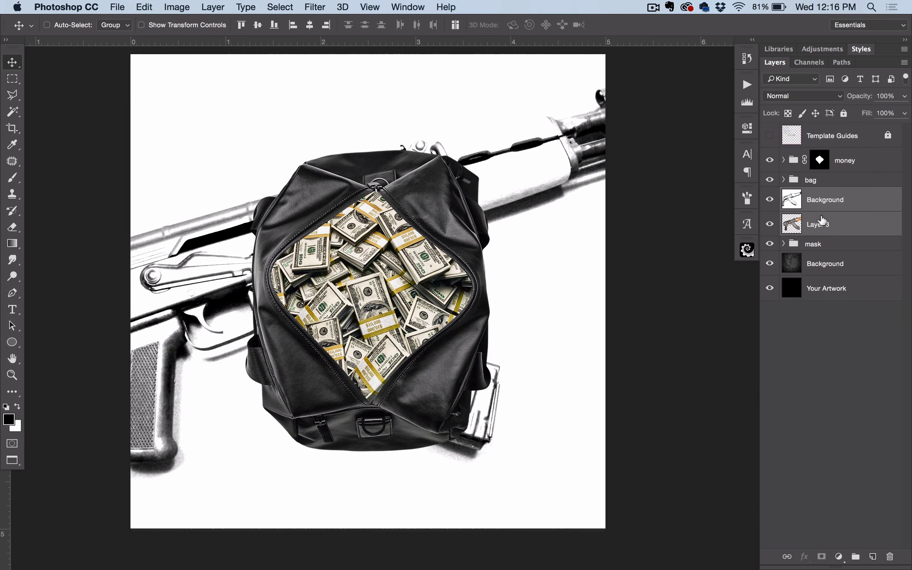
pyautogui.press('super+g')
pyautogui.write('a')
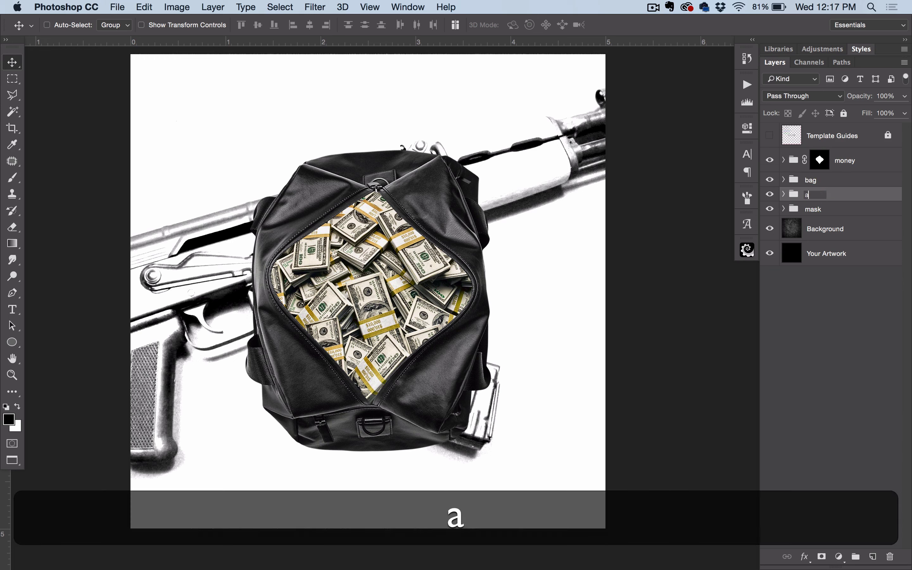
pyautogui.write('k47')
pyautogui.click(784, 194)
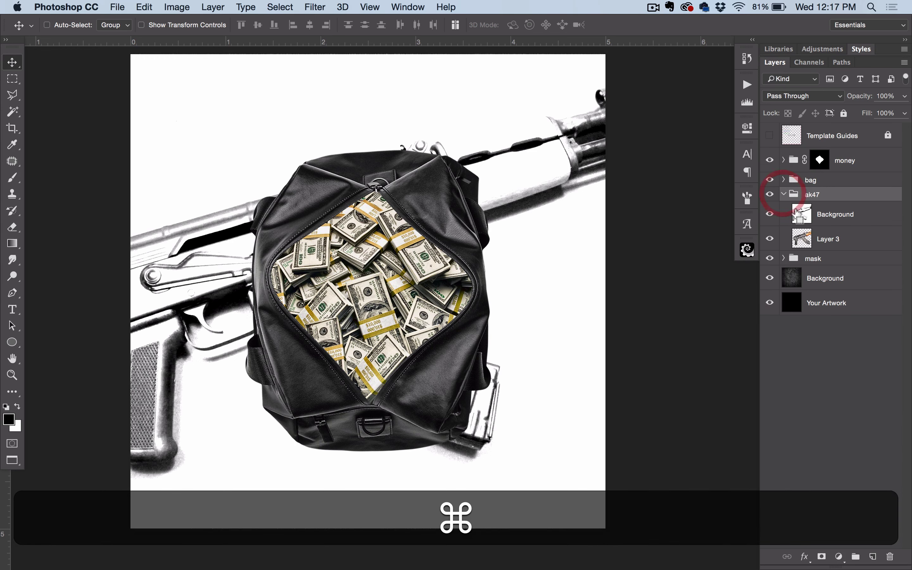
pyautogui.press('super+s')
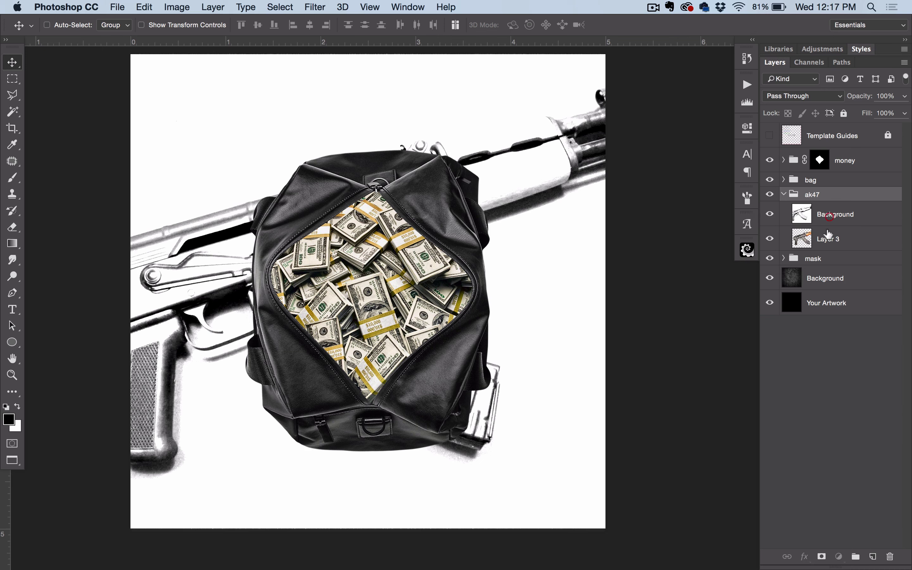
# Place the colour rifle layer above the rifle shadow layer inside the ak47 group
pyautogui.click(829, 216)
pyautogui.press('space')
pyautogui.moveTo(574, 280); pyautogui.dragTo(592, 303)
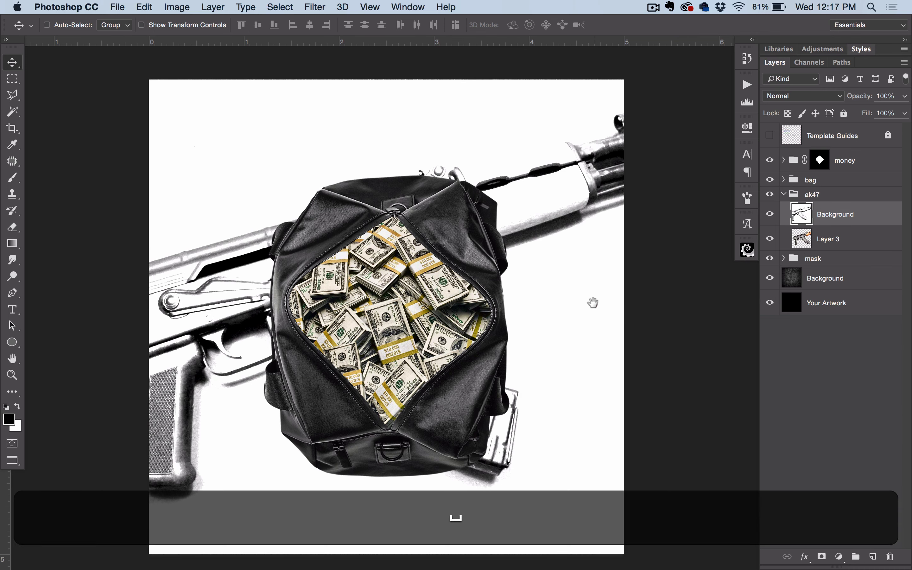
pyautogui.click(823, 230)
pyautogui.moveTo(830, 238); pyautogui.dragTo(833, 206)
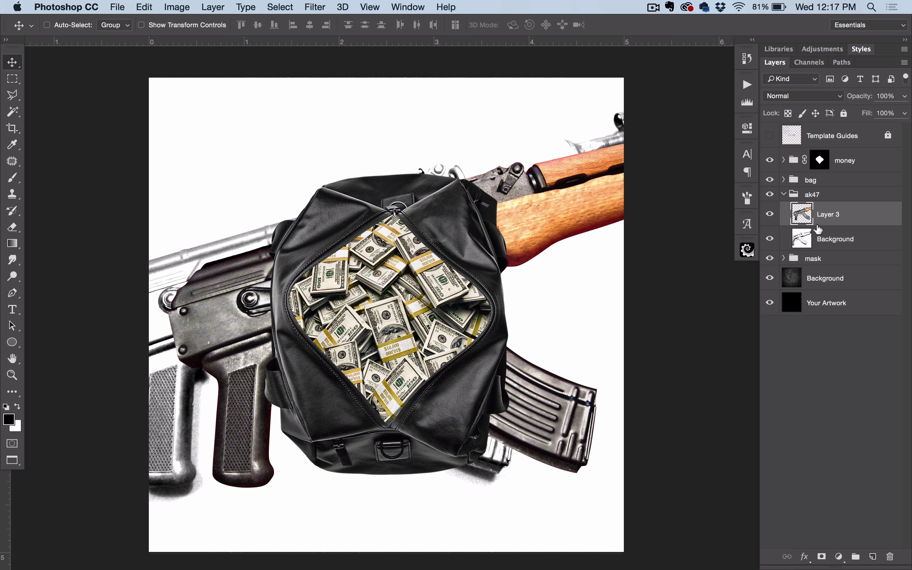
# Move the rifle shadow layer to line up behind the colour rifle and check it by toggling its visibility
pyautogui.click(814, 243)
pyautogui.moveTo(296, 290); pyautogui.dragTo(372, 292)
pyautogui.click(770, 238)
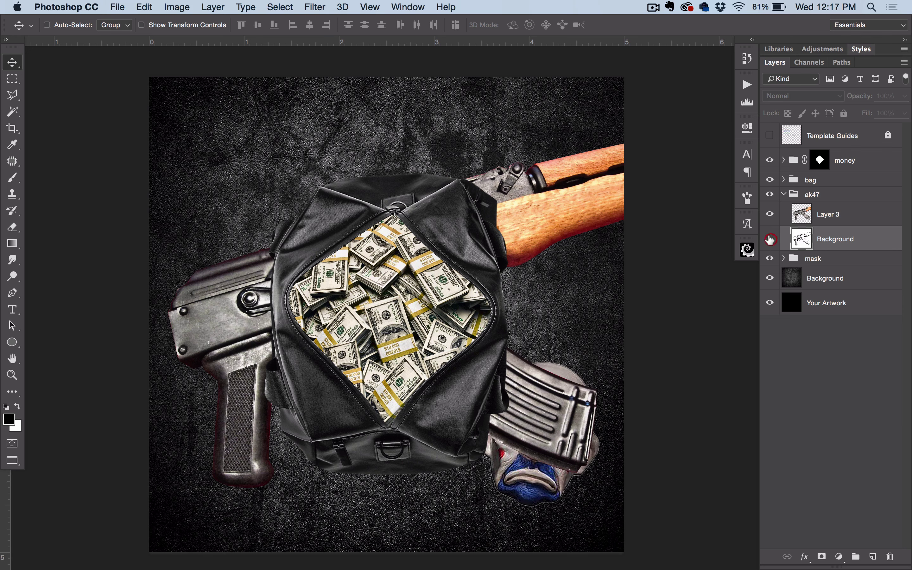
pyautogui.click(770, 239)
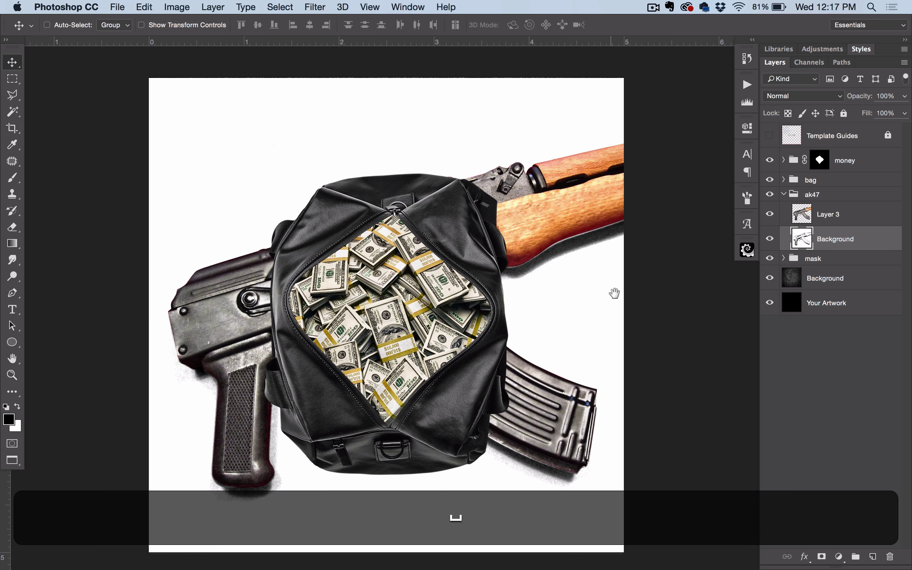
# Set the rifle shadow layer's blend mode to Multiply
pyautogui.moveTo(612, 291); pyautogui.dragTo(527, 327)
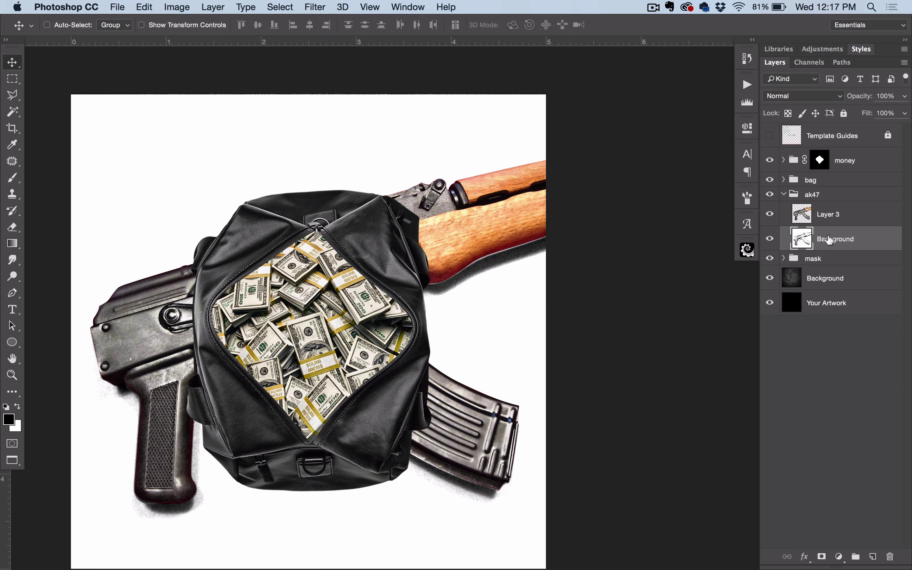
pyautogui.press('super+equal')
pyautogui.press('super+equal')
pyautogui.press('super+minus')
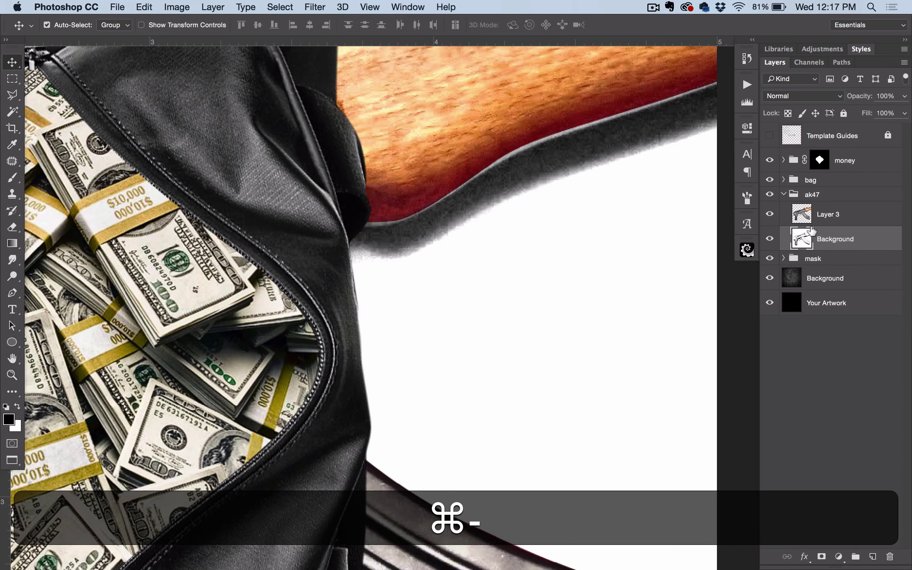
pyautogui.press('super+minus')
pyautogui.press('super+minus')
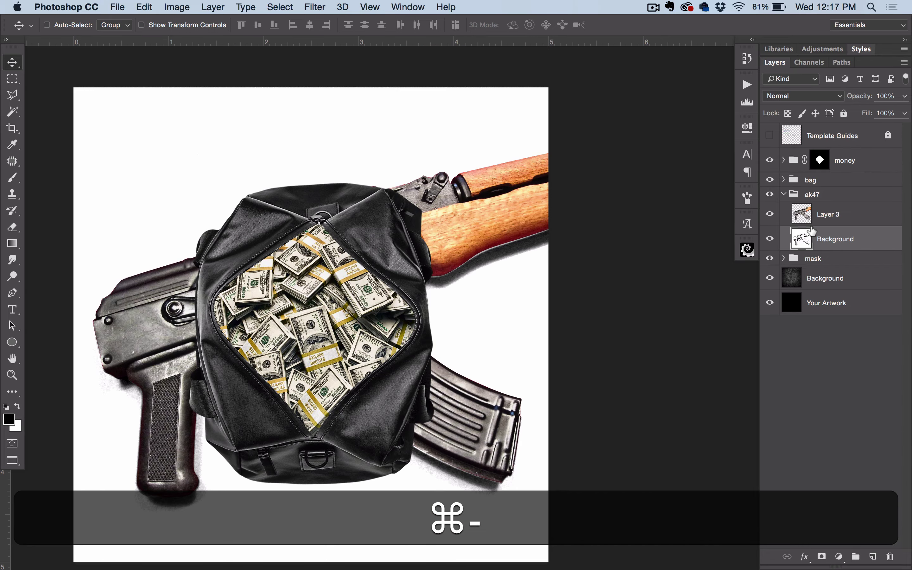
pyautogui.click(856, 240)
pyautogui.click(810, 97)
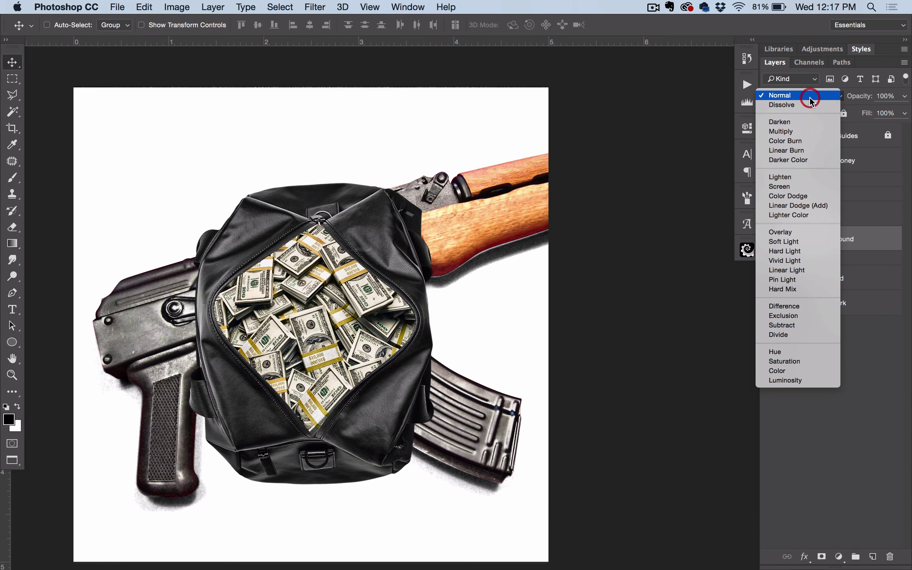
pyautogui.click(806, 132)
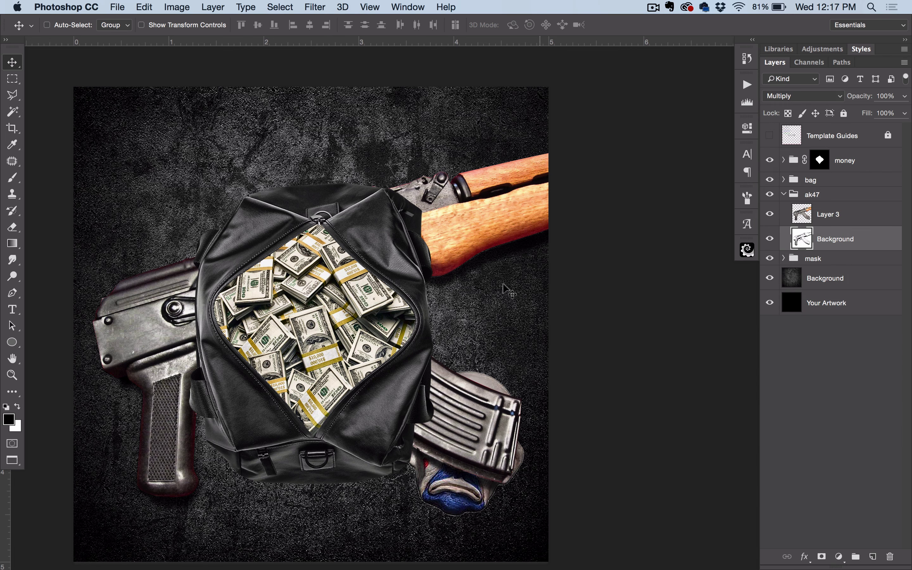
# Compare the rifle with and without its shadow layer, and nudge the shadow up against the wooden handguard
pyautogui.click(771, 238)
pyautogui.click(771, 238)
pyautogui.scroll(5, 496, 236)
pyautogui.click(771, 238)
pyautogui.click(771, 238)
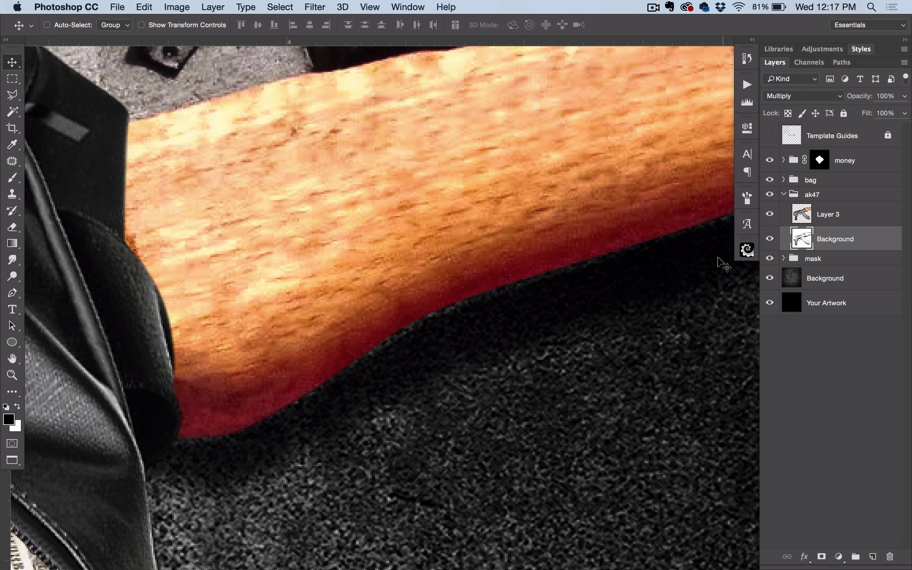
pyautogui.press('v')
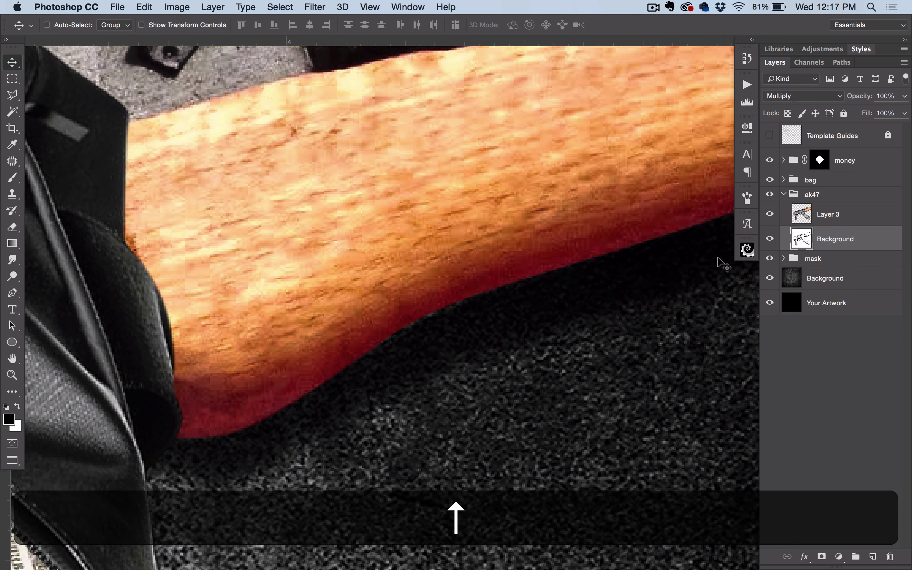
pyautogui.moveTo(211, 356); pyautogui.dragTo(644, 179)
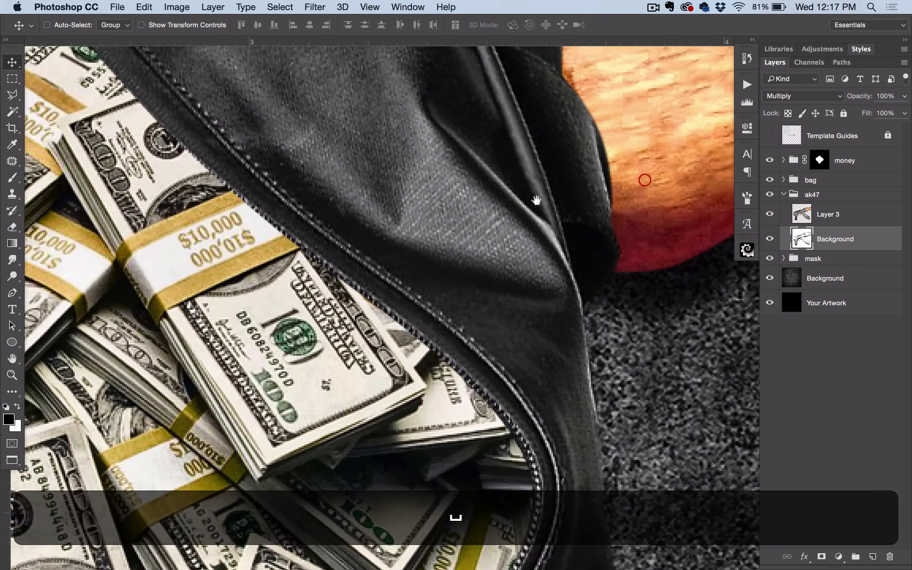
# Inspect the rifle's handguard and pistol grip edges against the bag, comparing them with the rifle shadow layer hidden and shown
pyautogui.moveTo(260, 298); pyautogui.dragTo(599, 281)
pyautogui.moveTo(226, 271); pyautogui.dragTo(656, 170)
pyautogui.moveTo(400, 296); pyautogui.dragTo(608, 110)
pyautogui.moveTo(420, 267); pyautogui.dragTo(509, 124)
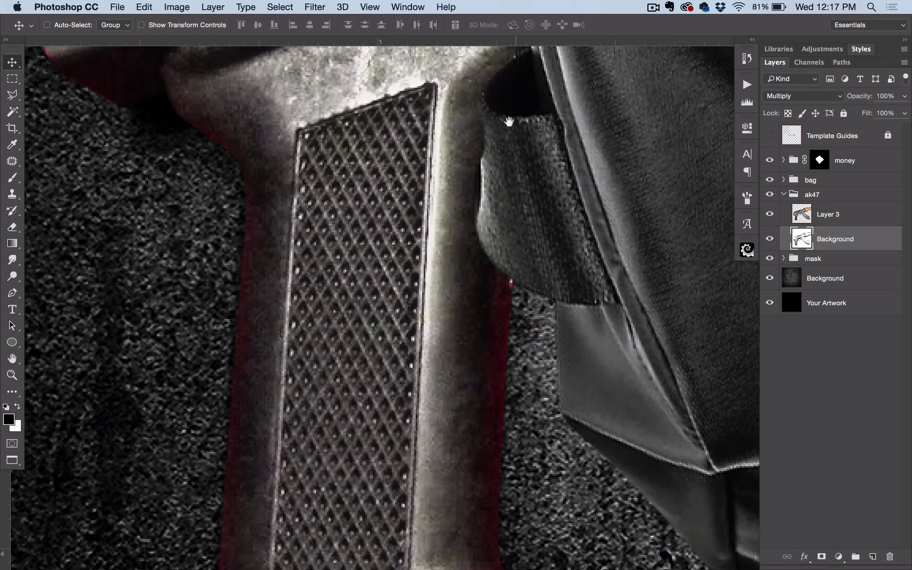
pyautogui.moveTo(528, 356); pyautogui.dragTo(515, 155)
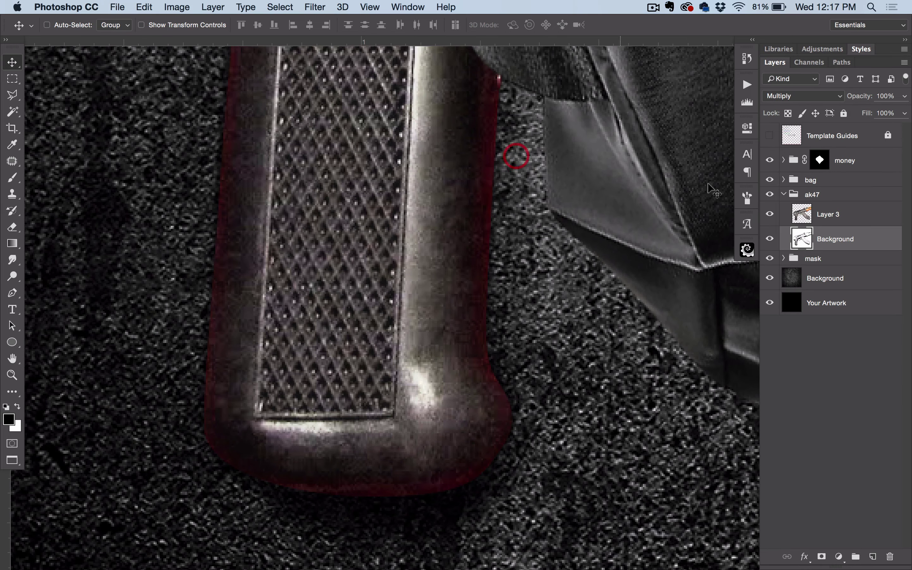
pyautogui.click(769, 234)
pyautogui.click(769, 236)
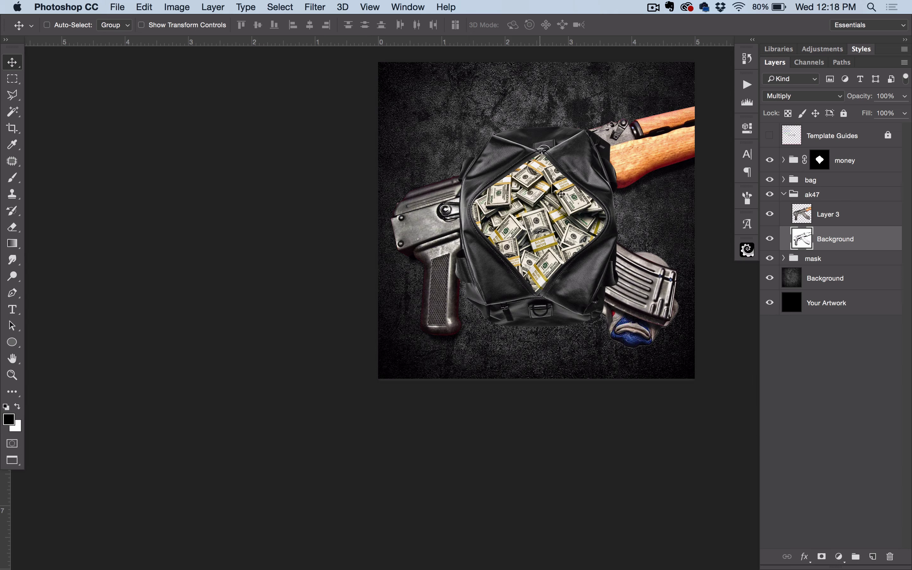
pyautogui.moveTo(585, 226); pyautogui.dragTo(473, 317)
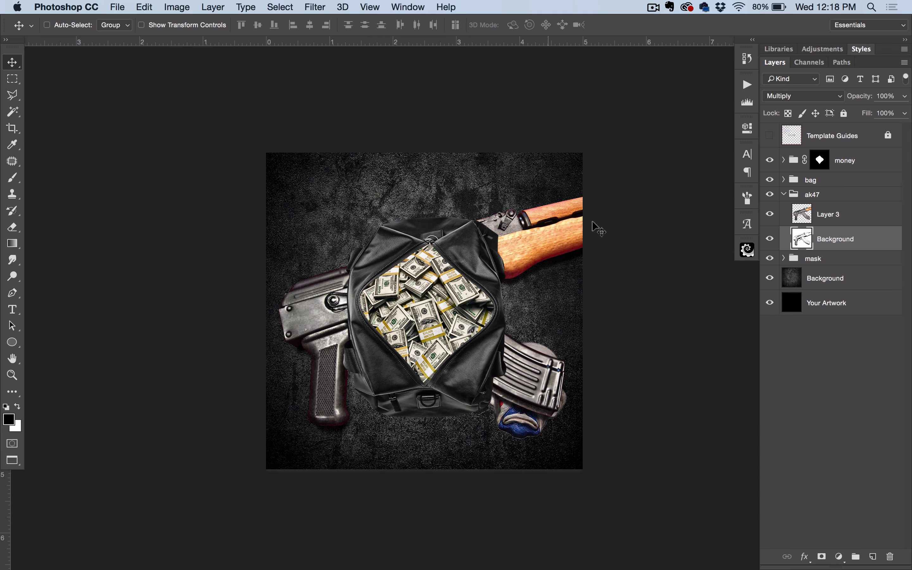
# Collapse the ak47 group, scale it down to roughly half size and rotate it about 24° counterclockwise behind the bag
pyautogui.click(786, 194)
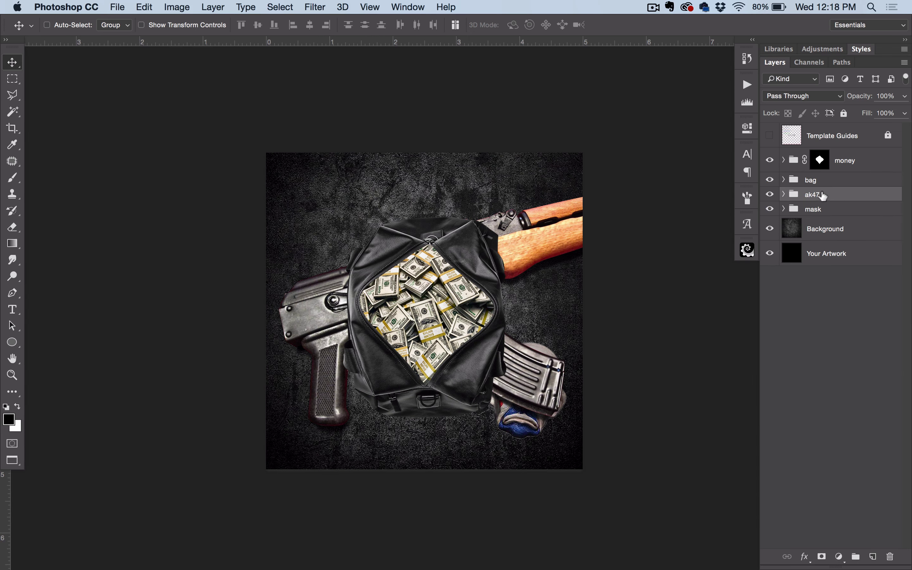
pyautogui.press('super+t')
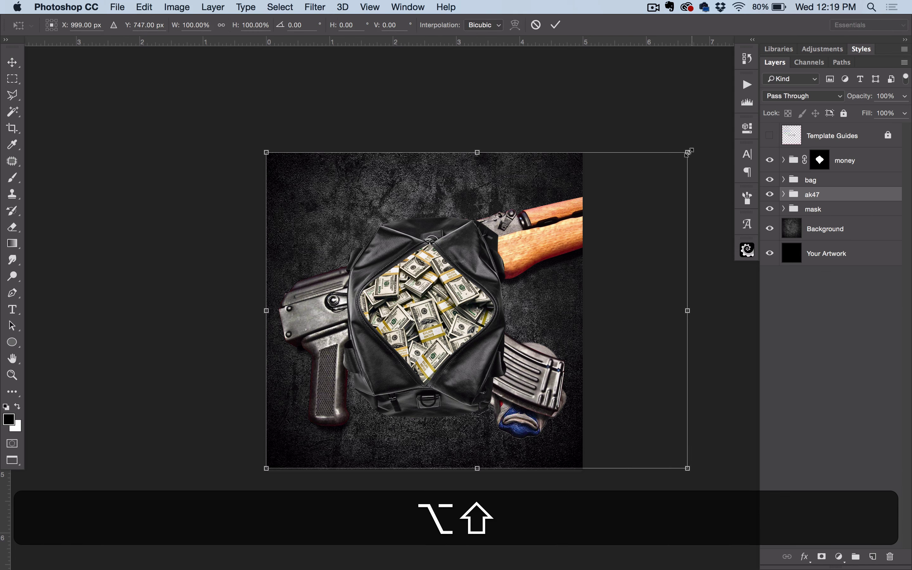
pyautogui.moveTo(687, 153); pyautogui.dragTo(571, 170)
pyautogui.moveTo(539, 246); pyautogui.dragTo(456, 214)
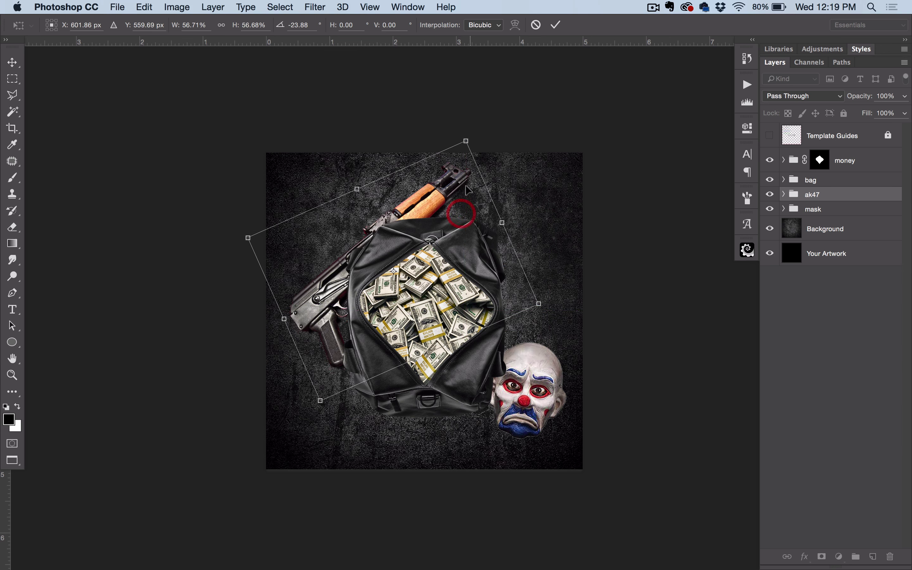
pyautogui.moveTo(466, 141); pyautogui.dragTo(458, 152)
pyautogui.press('Return')
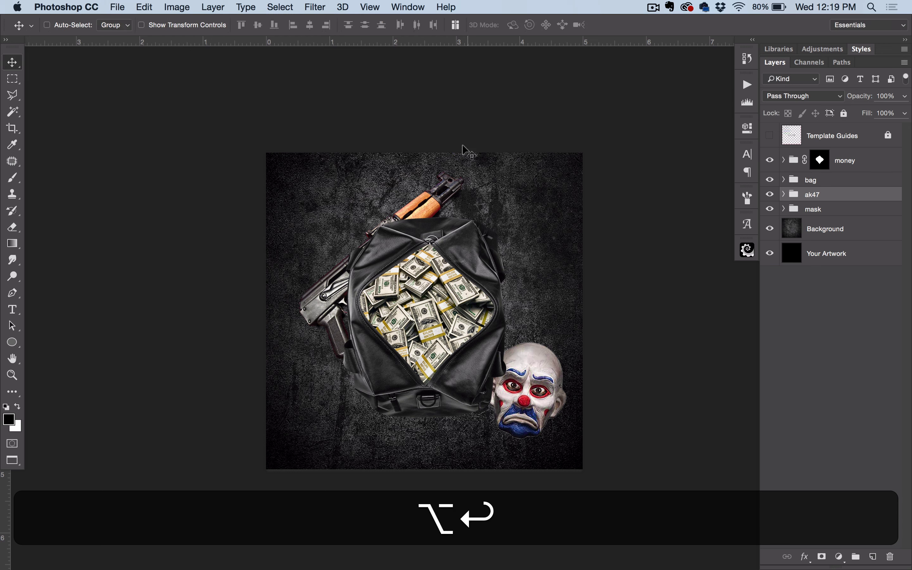
# Bring the ak47 group and the mask group above the money group, laying the rifle across the bag and the mask over its lower right corner
pyautogui.moveTo(829, 182); pyautogui.dragTo(825, 150)
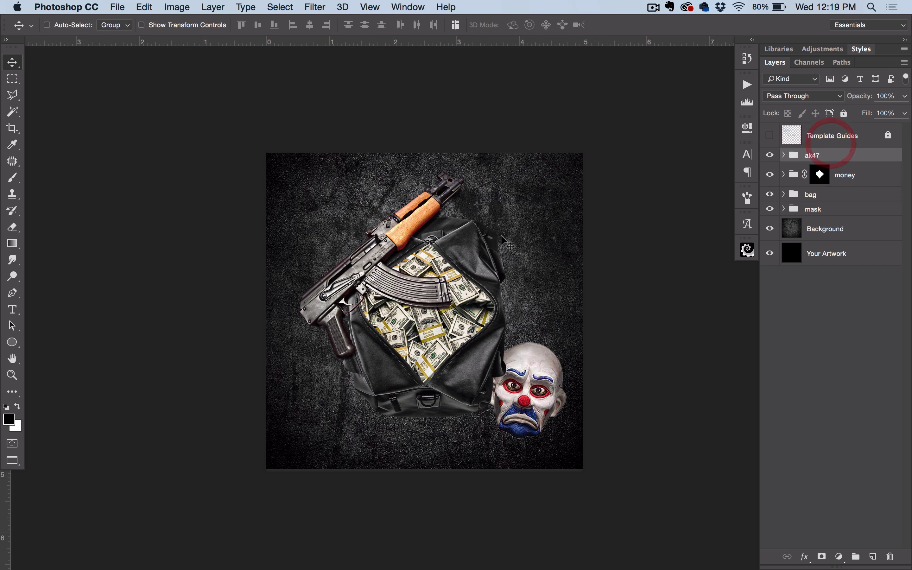
pyautogui.moveTo(437, 228); pyautogui.dragTo(464, 244)
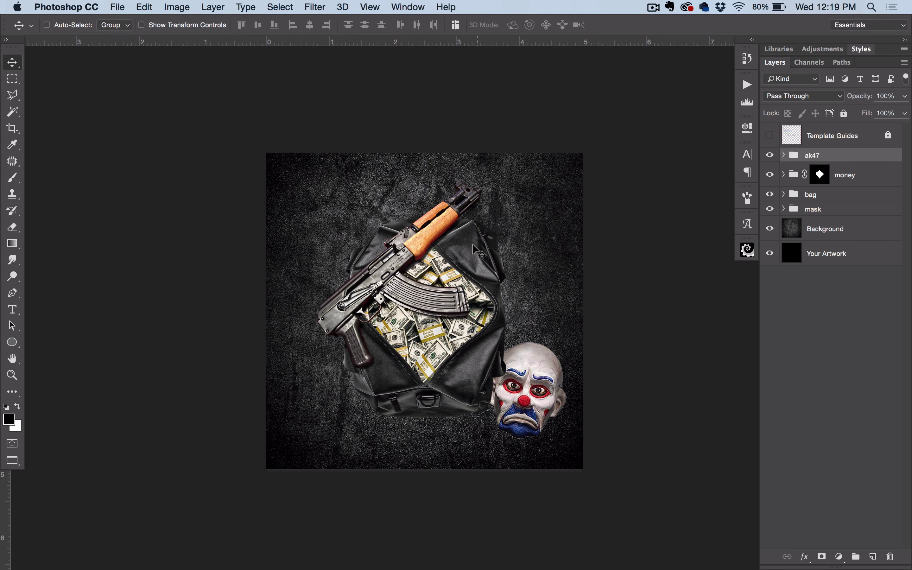
pyautogui.moveTo(821, 208); pyautogui.dragTo(844, 164)
pyautogui.moveTo(511, 402); pyautogui.dragTo(478, 404)
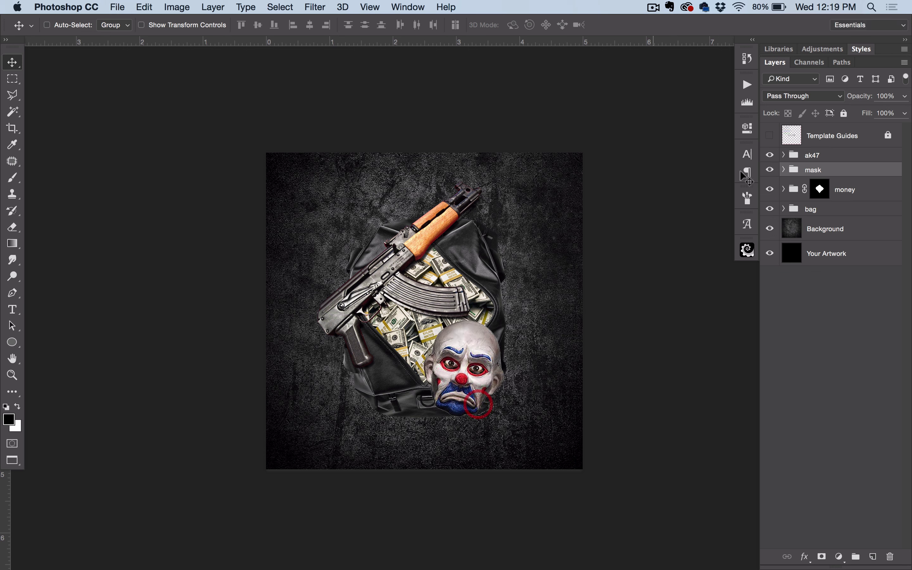
pyautogui.moveTo(819, 168); pyautogui.dragTo(823, 149)
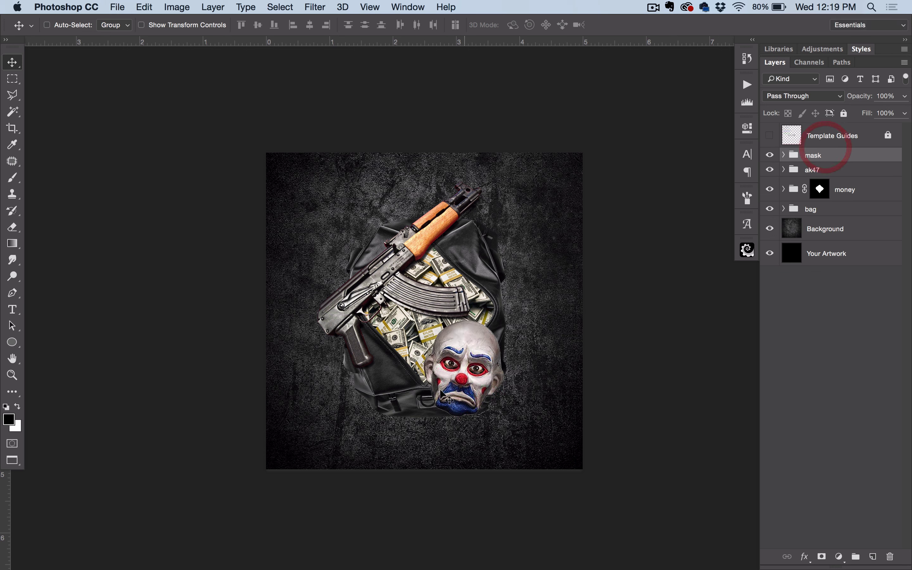
pyautogui.moveTo(447, 381)
pyautogui.mouseDown()
pyautogui.moveTo(448, 354)
pyautogui.moveTo(443, 372)
pyautogui.mouseUp()
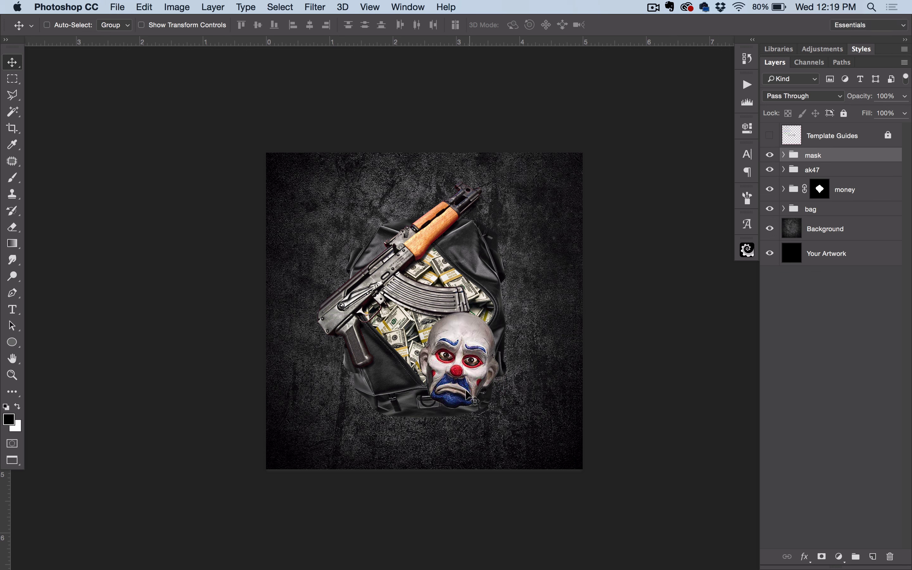
# Fine-tune the composition by moving the mask slightly down and right on the bag and the rifle slightly left
pyautogui.press('super+plus')
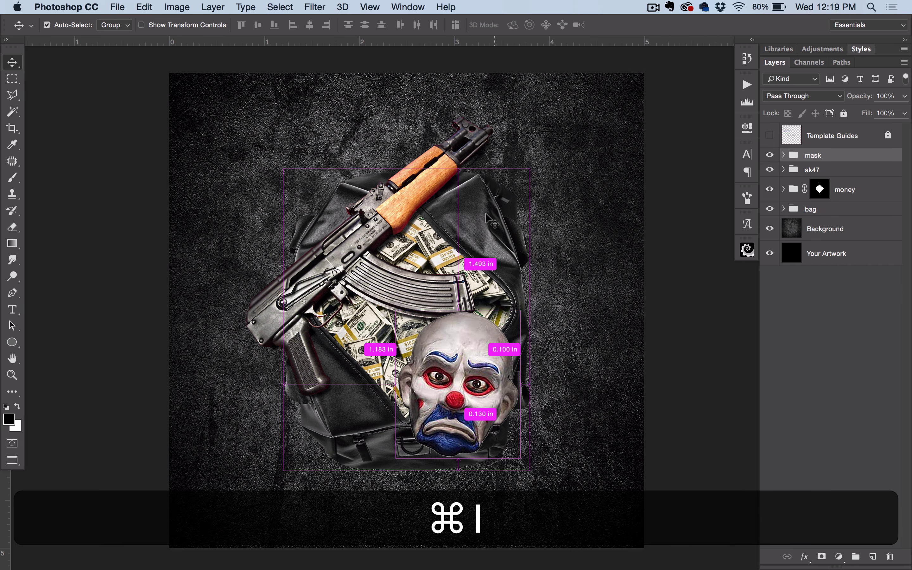
pyautogui.moveTo(506, 291); pyautogui.dragTo(512, 299)
pyautogui.moveTo(475, 388); pyautogui.dragTo(484, 400)
pyautogui.click(820, 167)
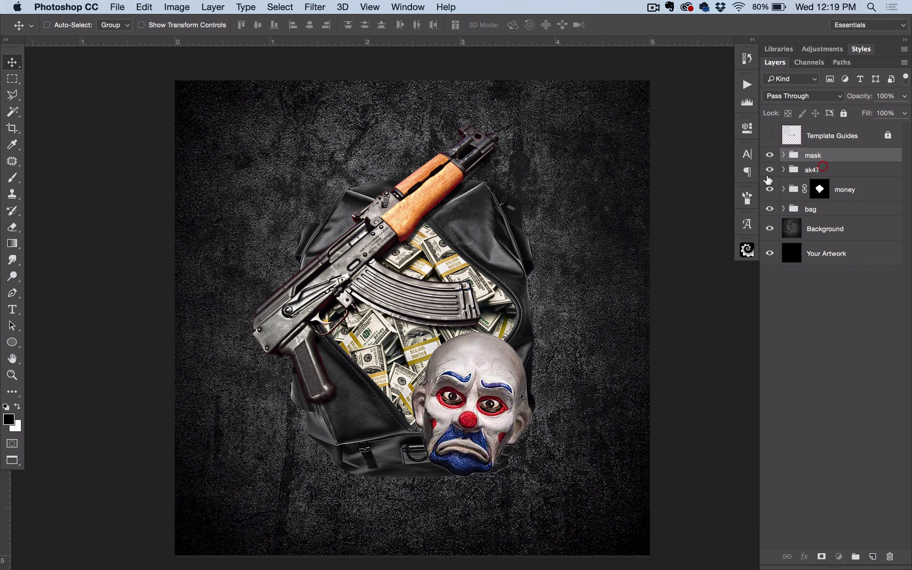
pyautogui.moveTo(410, 245)
pyautogui.mouseDown()
pyautogui.moveTo(398, 255)
pyautogui.moveTo(398, 242)
pyautogui.mouseUp()
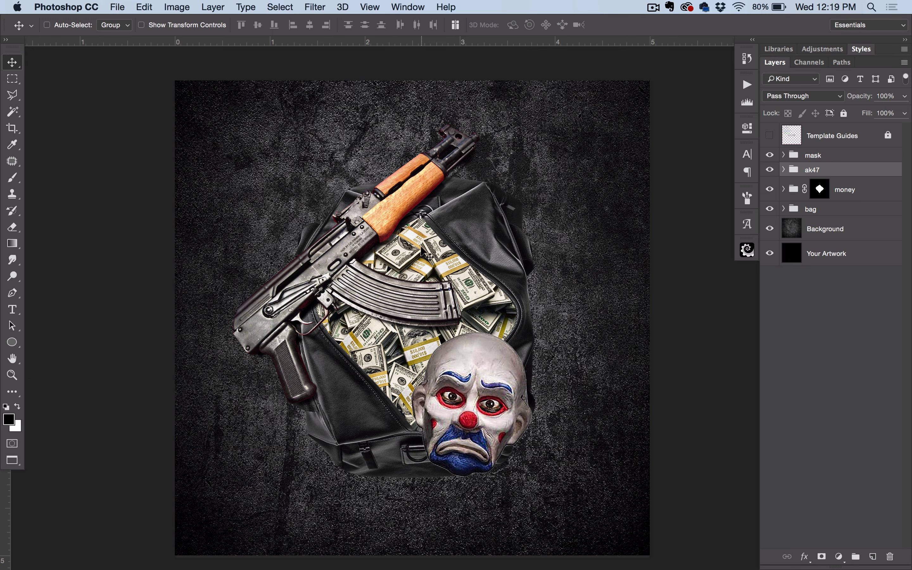
# Shift the mask, ak47, money and bag groups together slightly down on the canvas and save the document
pyautogui.click(823, 157)
pyautogui.keyDown('shift'); pyautogui.click(838, 206); pyautogui.keyUp('shift')
pyautogui.moveTo(482, 307); pyautogui.dragTo(477, 310)
pyautogui.press('super+s')
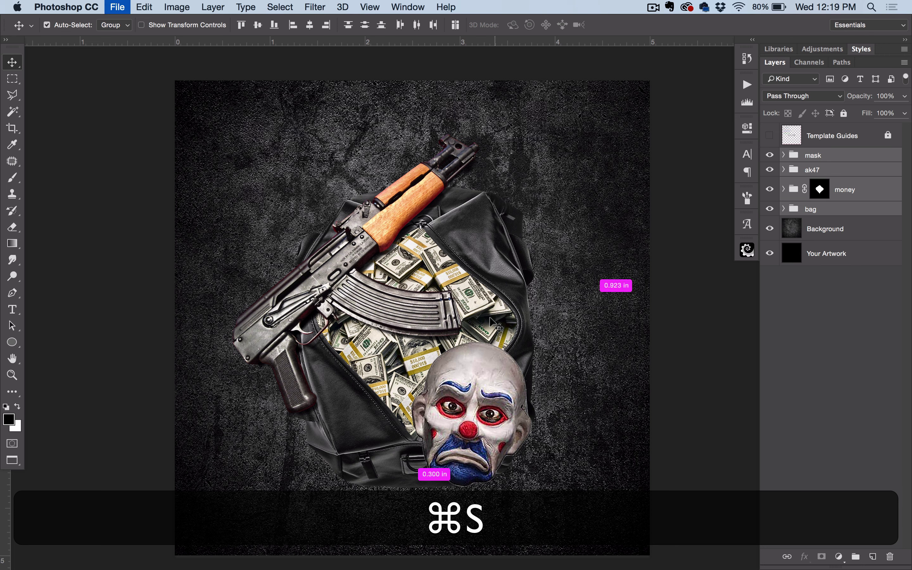
pyautogui.moveTo(512, 368)
pyautogui.mouseDown()
pyautogui.moveTo(510, 357)
pyautogui.moveTo(525, 356)
pyautogui.mouseUp()
pyautogui.press('super+s')
pyautogui.press('super+s')
pyautogui.press('super+space')
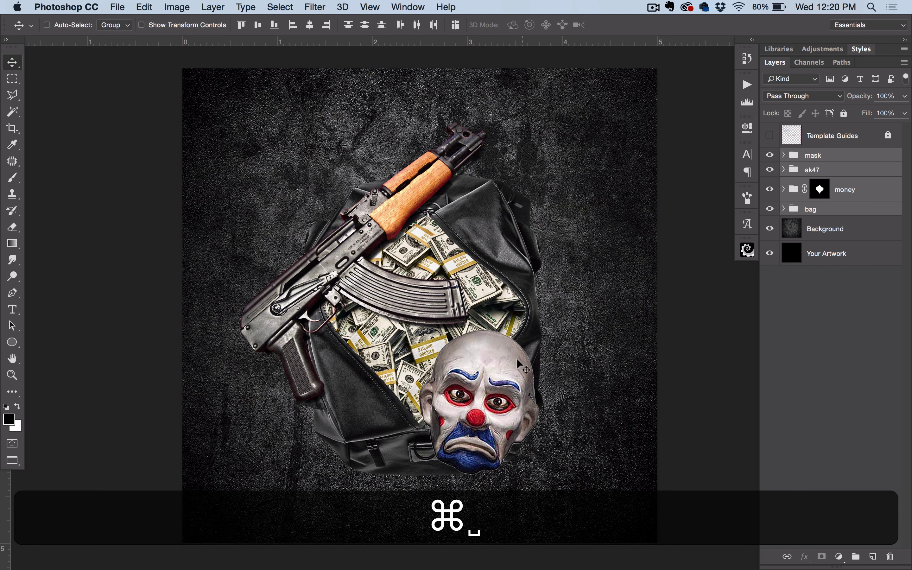
# Switch to Adobe Bridge and open glow.jpg from the Stock Photos folder in Photoshop
pyautogui.press('super+Tab')
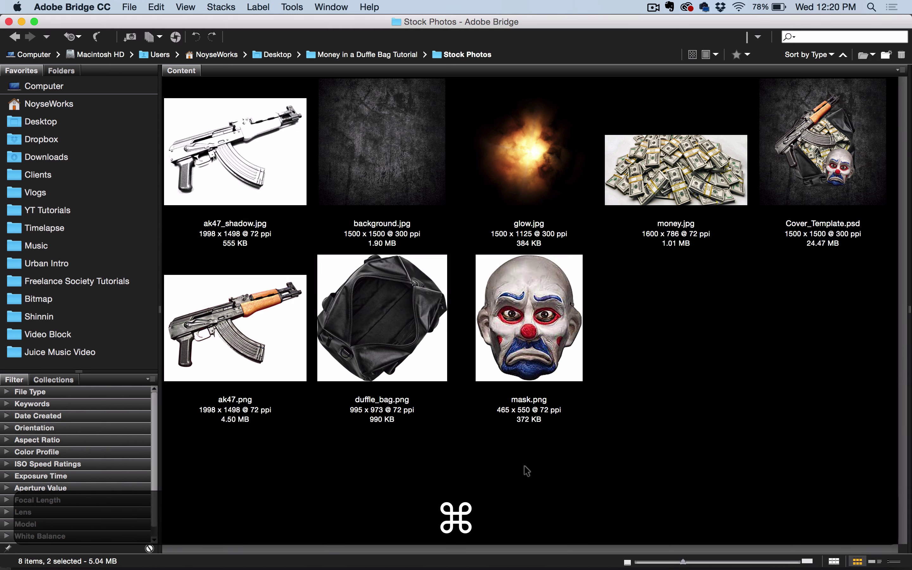
pyautogui.click(472, 468)
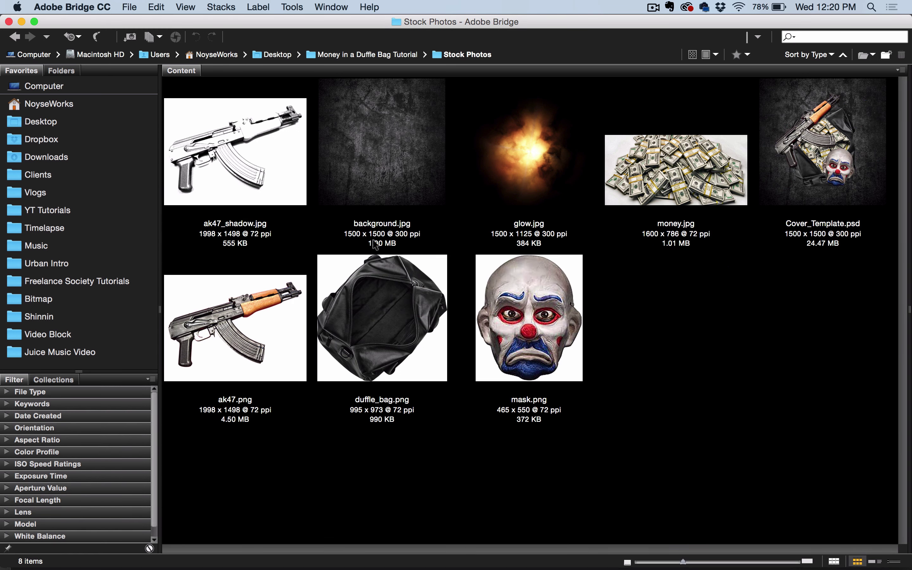
pyautogui.click(526, 175)
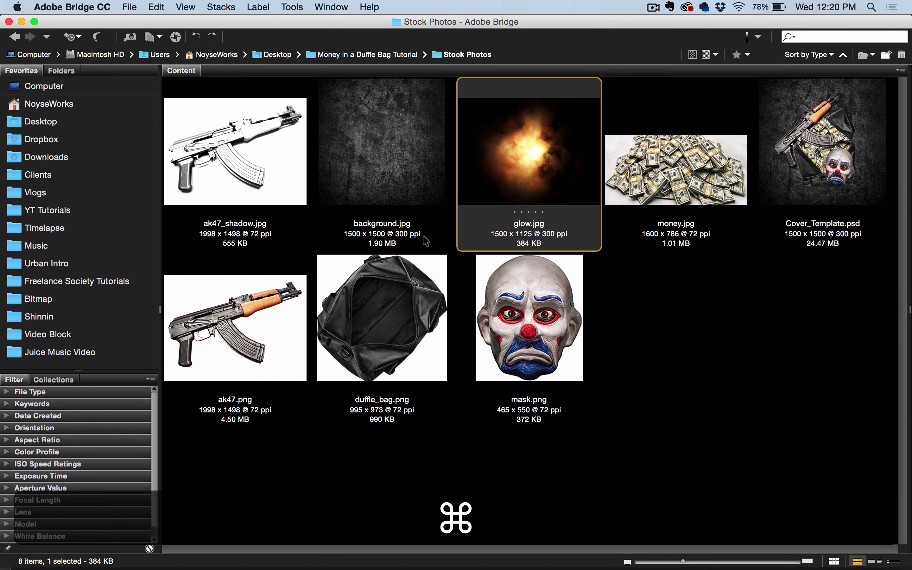
pyautogui.doubleClick(530, 156)
# Duplicate the glow image's Background layer into Cover_Template.psd and close glow.jpg
pyautogui.keyDown('ctrl'); pyautogui.click(819, 135); pyautogui.keyUp('ctrl')
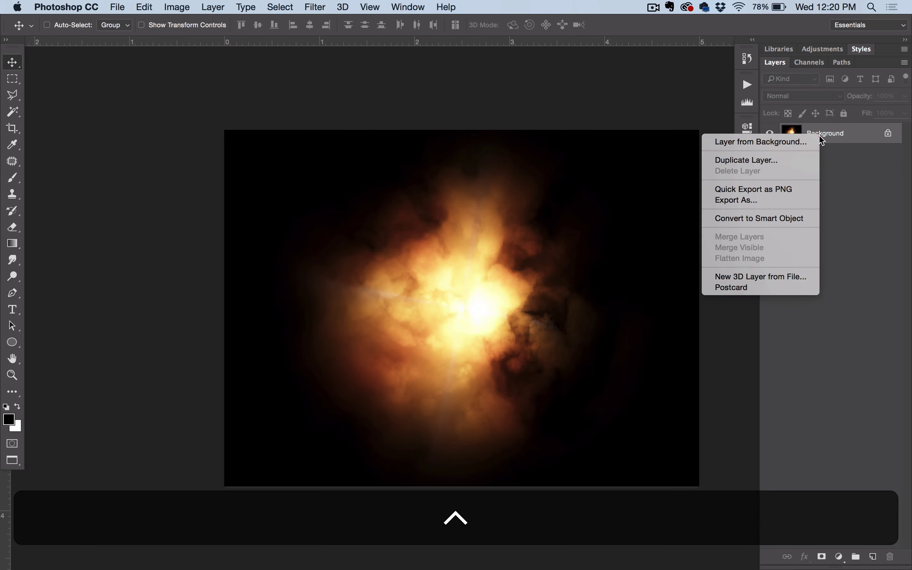
pyautogui.click(802, 160)
pyautogui.click(443, 287)
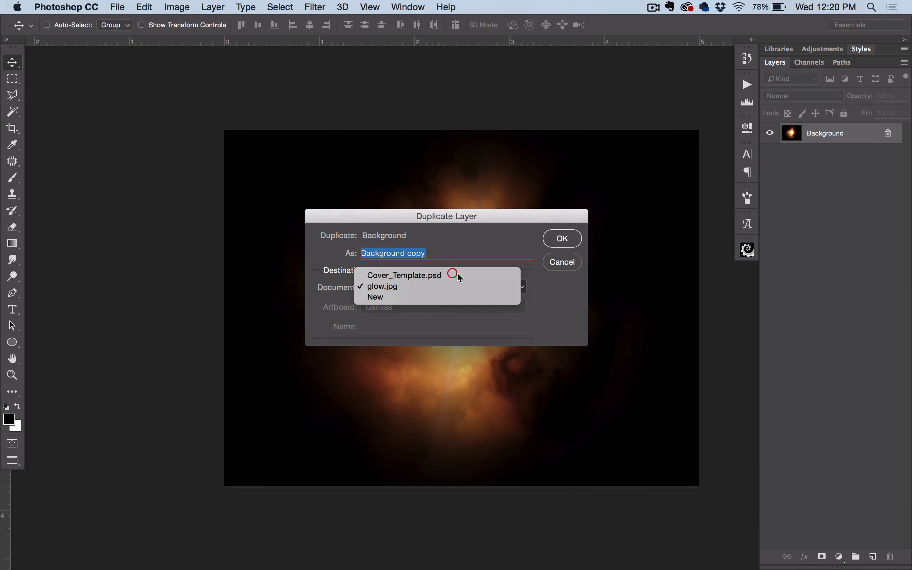
pyautogui.click(452, 270)
pyautogui.click(578, 237)
pyautogui.press('super+w')
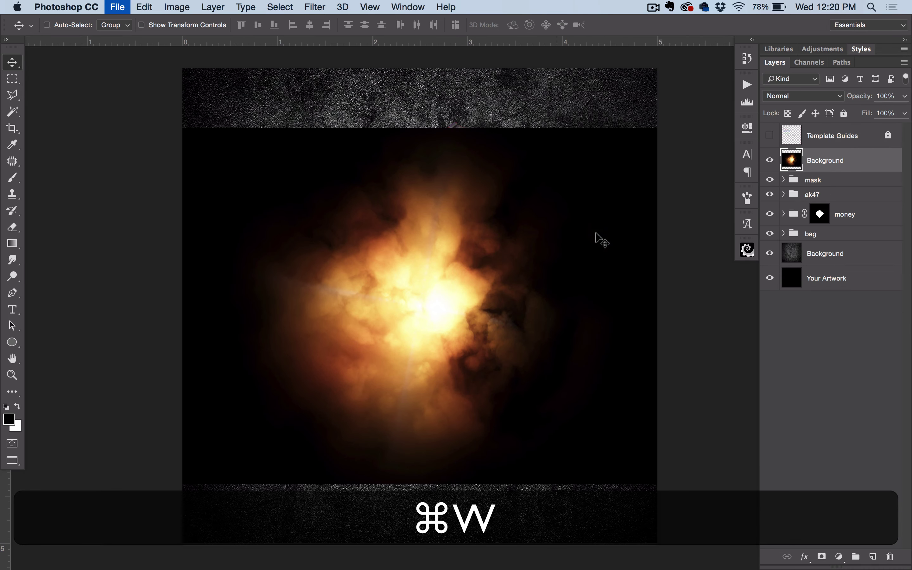
# Put the glow layer in its own group named glow
pyautogui.press('super+g')
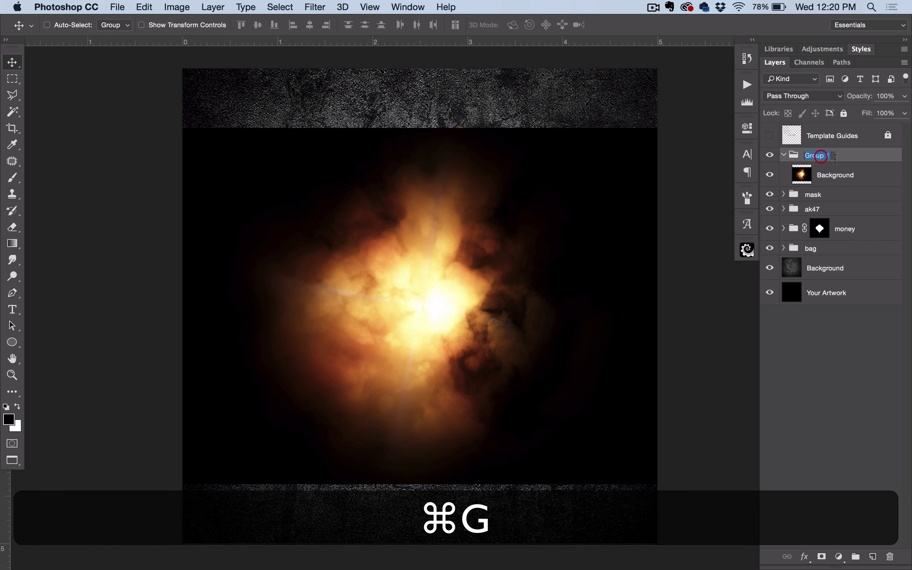
pyautogui.write('glow')
pyautogui.press('Return')
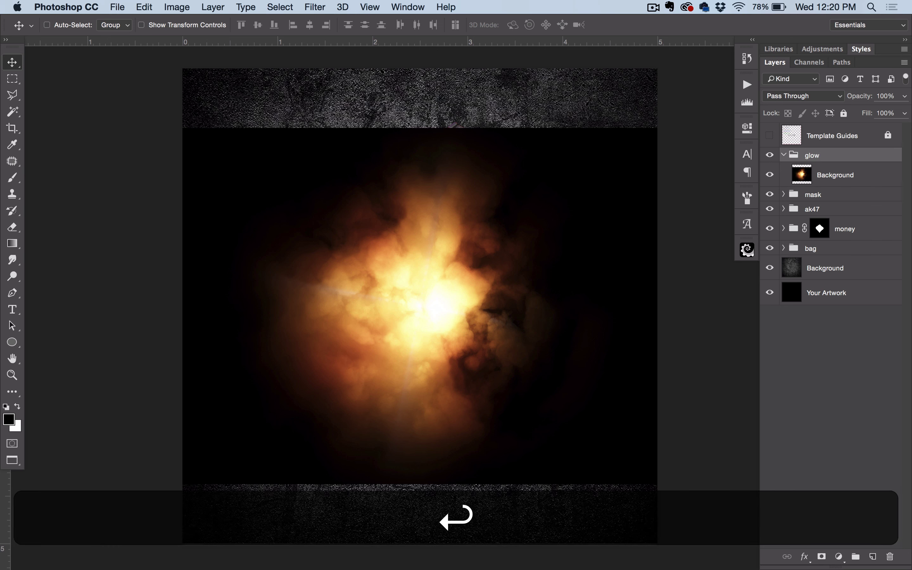
# Set the glow layer's blend mode to Screen and move it up behind the rifle's muzzle at the artwork's upper edge
pyautogui.click(833, 176)
pyautogui.click(804, 95)
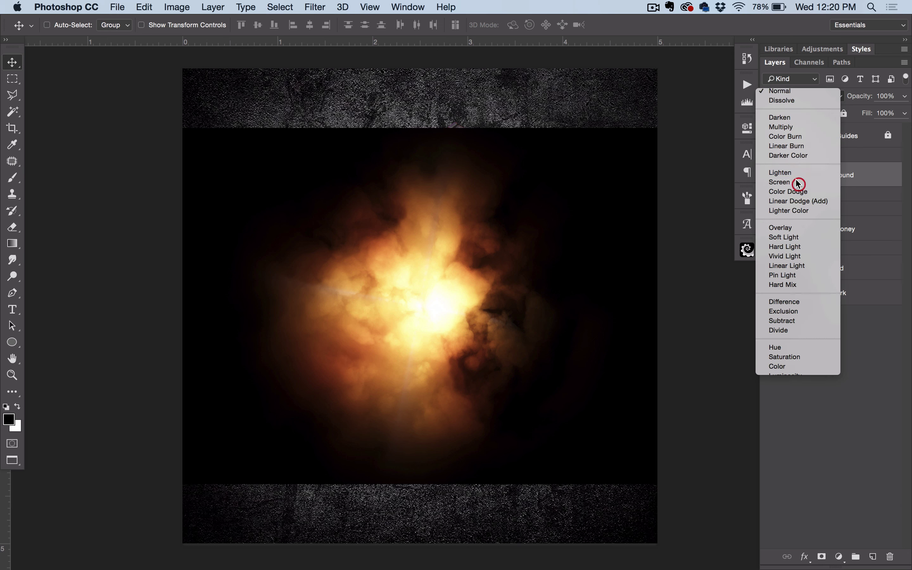
pyautogui.click(798, 184)
pyautogui.moveTo(475, 342); pyautogui.dragTo(488, 146)
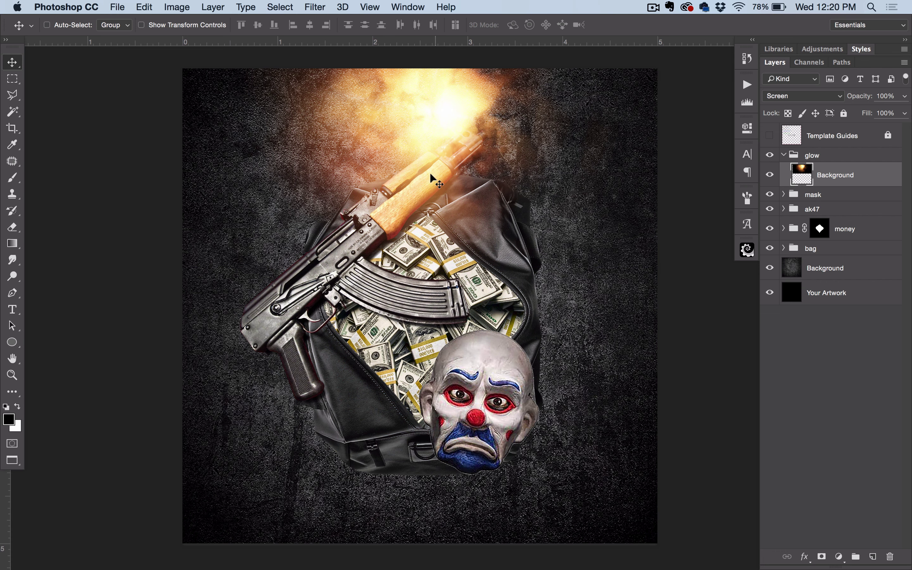
# Enlarge the glow layer with Free Transform so the light spreads well beyond the artwork's upper edge
pyautogui.press('super+minus')
pyautogui.press('super+minus')
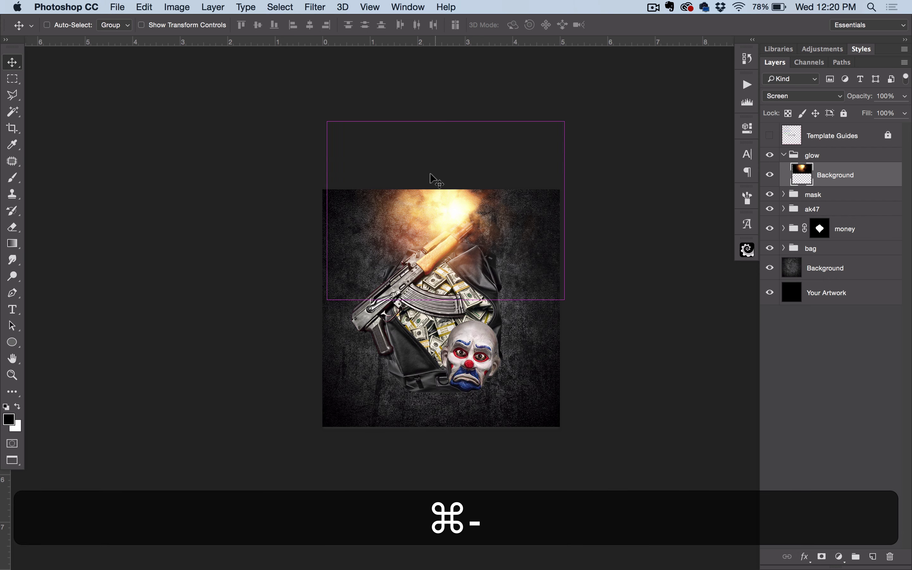
pyautogui.press('super+t')
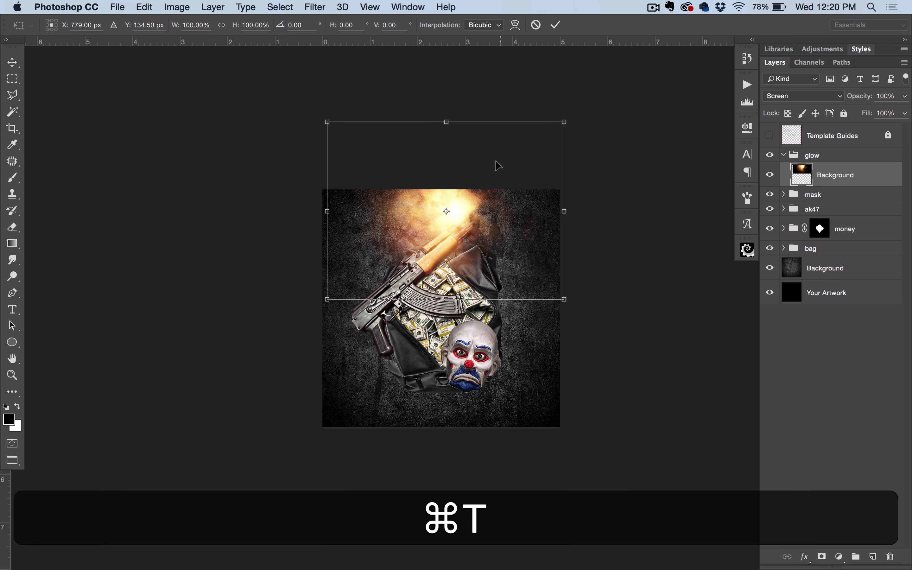
pyautogui.moveTo(569, 112); pyautogui.dragTo(613, 202)
pyautogui.press('Return')
pyautogui.press('space')
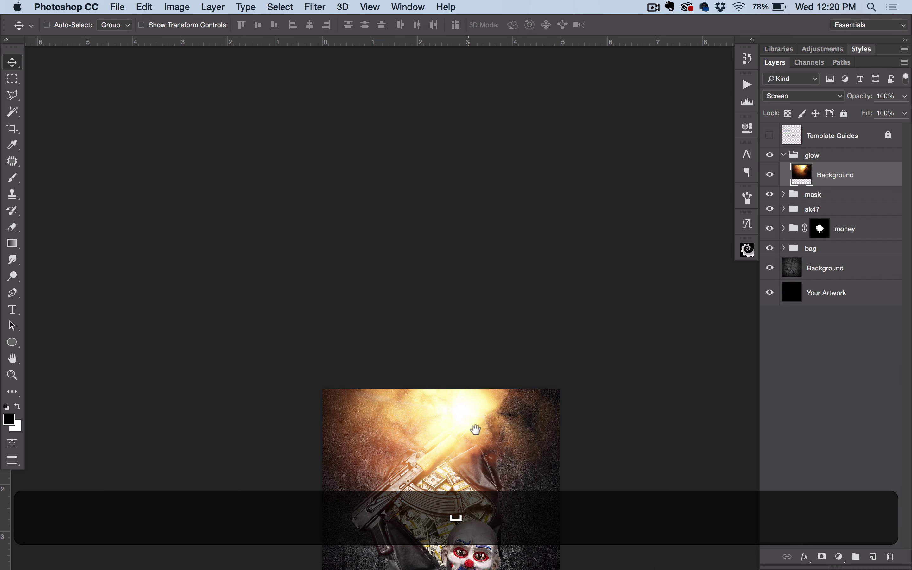
pyautogui.moveTo(475, 428); pyautogui.dragTo(484, 267)
# Apply a Gaussian Blur with a 76.6-pixel radius to the glow layer and move it up to the artwork's upper edge
pyautogui.click(315, 7)
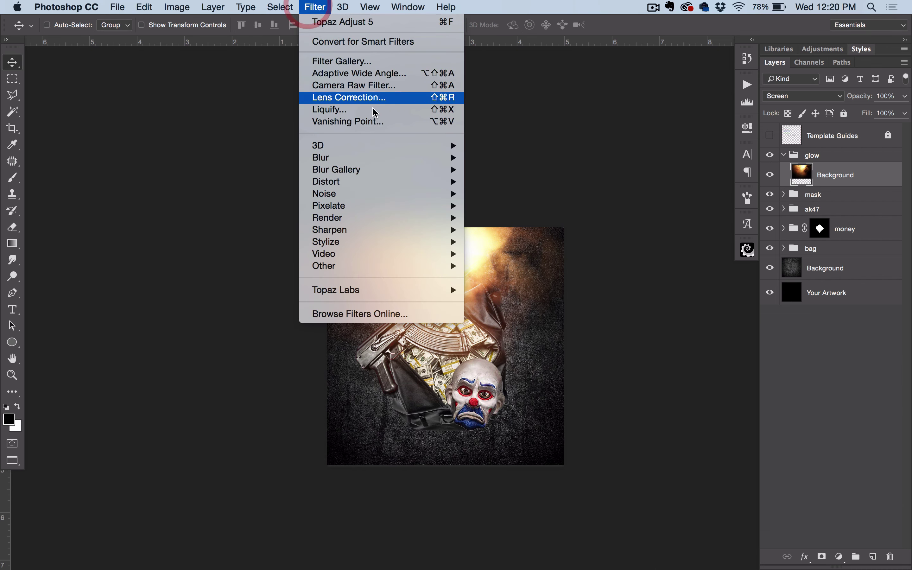
pyautogui.moveTo(368, 158)
pyautogui.click(515, 205)
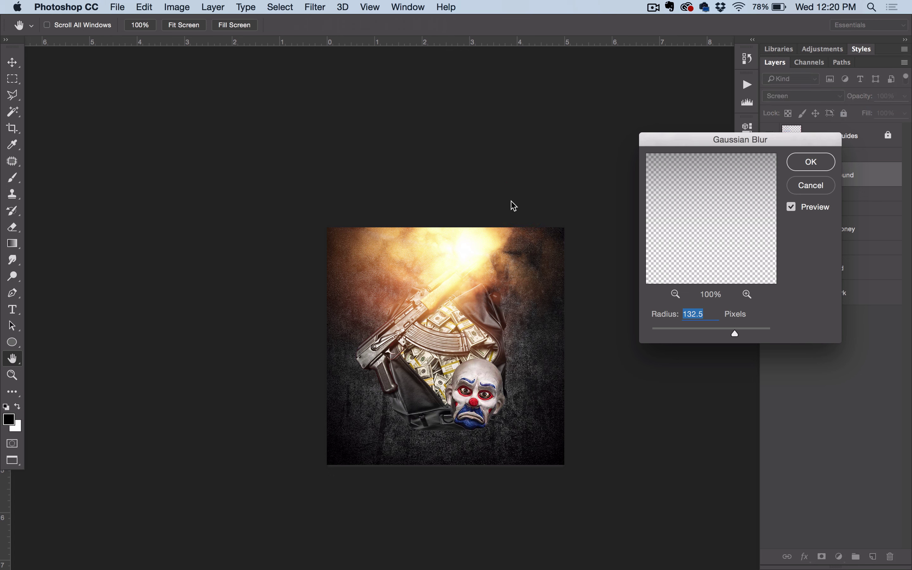
pyautogui.moveTo(737, 334); pyautogui.dragTo(727, 336)
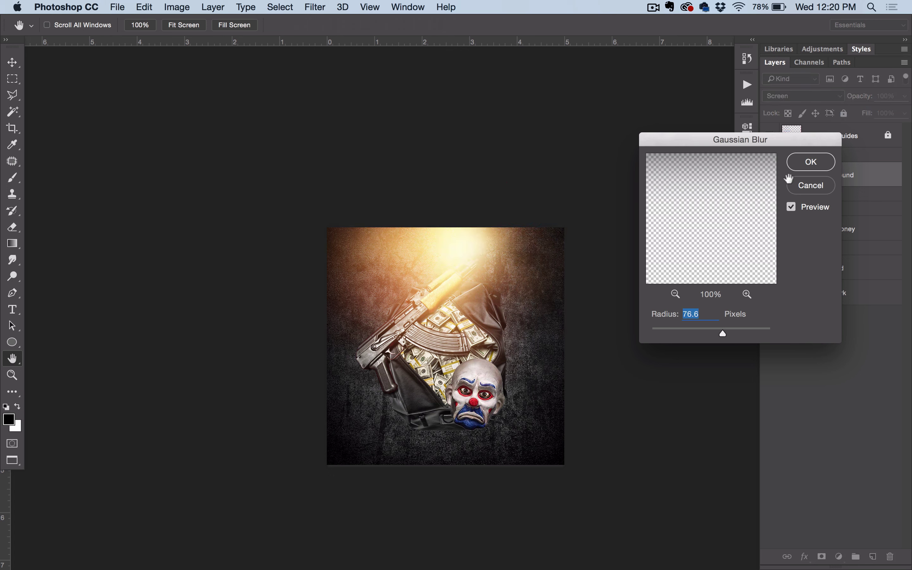
pyautogui.click(802, 162)
pyautogui.press('v')
pyautogui.moveTo(507, 293); pyautogui.dragTo(527, 240)
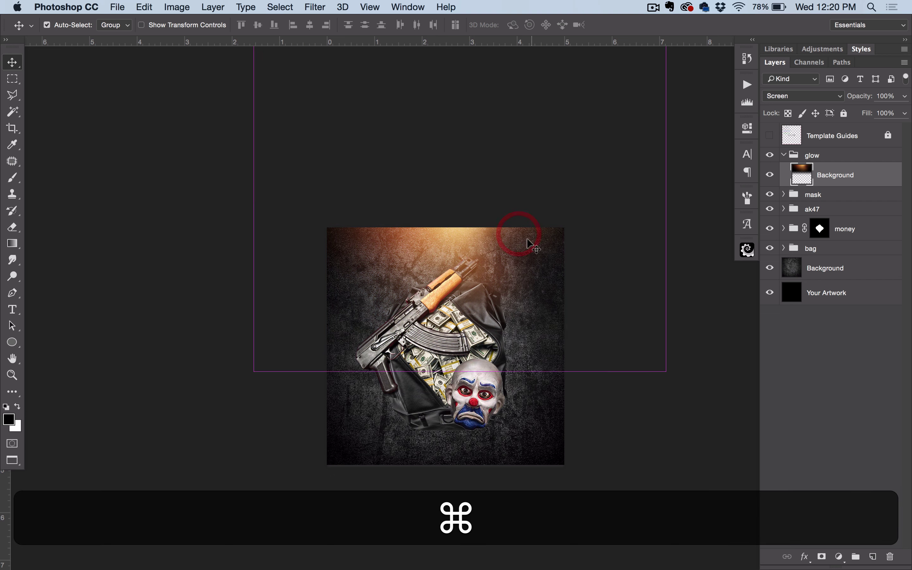
# Rescale the glow layer about its center with Free Transform and save the document
pyautogui.press('super+t')
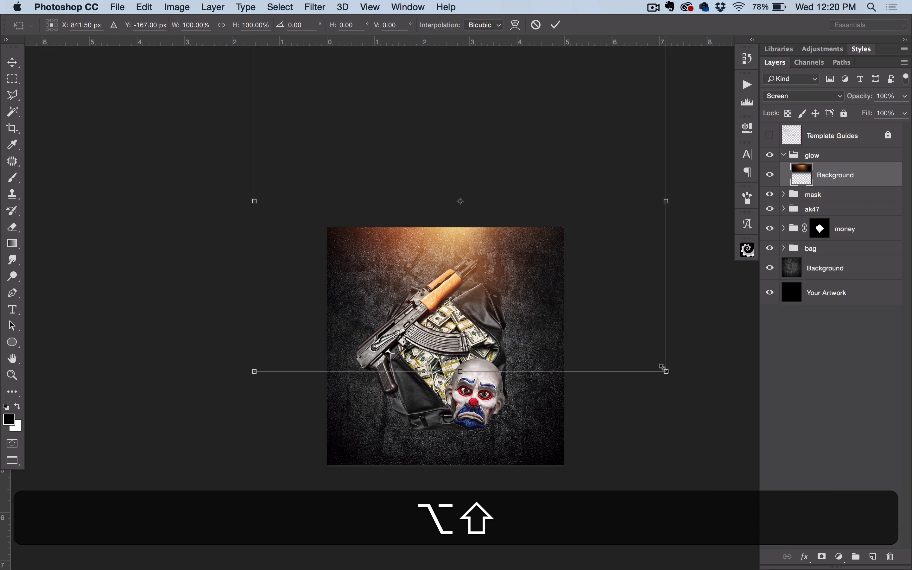
pyautogui.moveTo(666, 372); pyautogui.dragTo(651, 338)
pyautogui.press('Return')
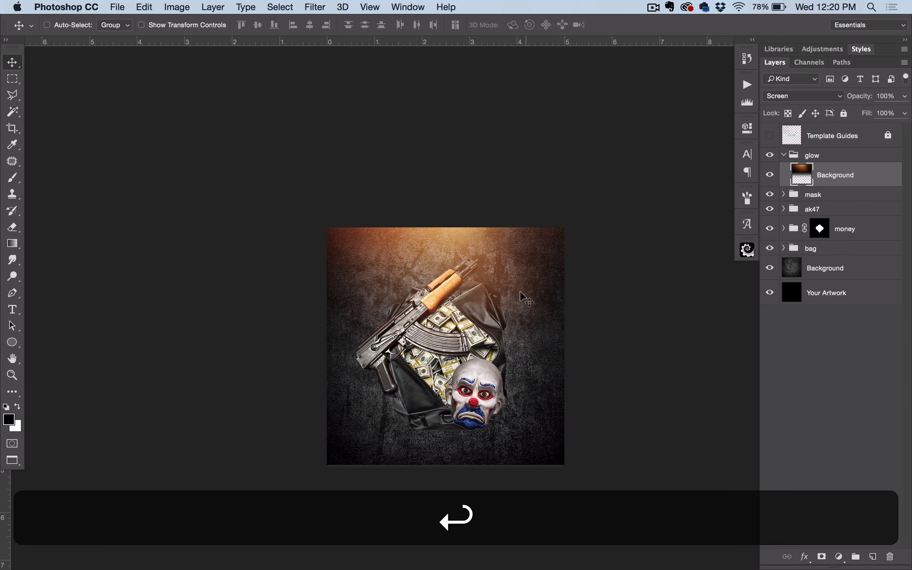
pyautogui.press('super+equal')
pyautogui.press('super+equal')
pyautogui.moveTo(542, 314); pyautogui.dragTo(529, 210)
pyautogui.press('super+s')
pyautogui.moveTo(541, 283); pyautogui.dragTo(545, 310)
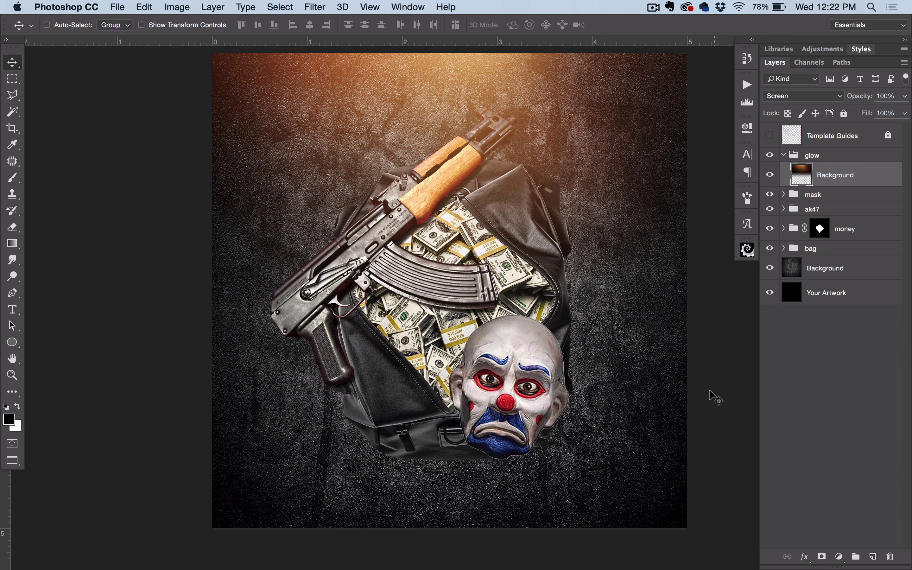
# Collapse the glow group and create a group named adj above it, containing a new empty layer
pyautogui.click(783, 154)
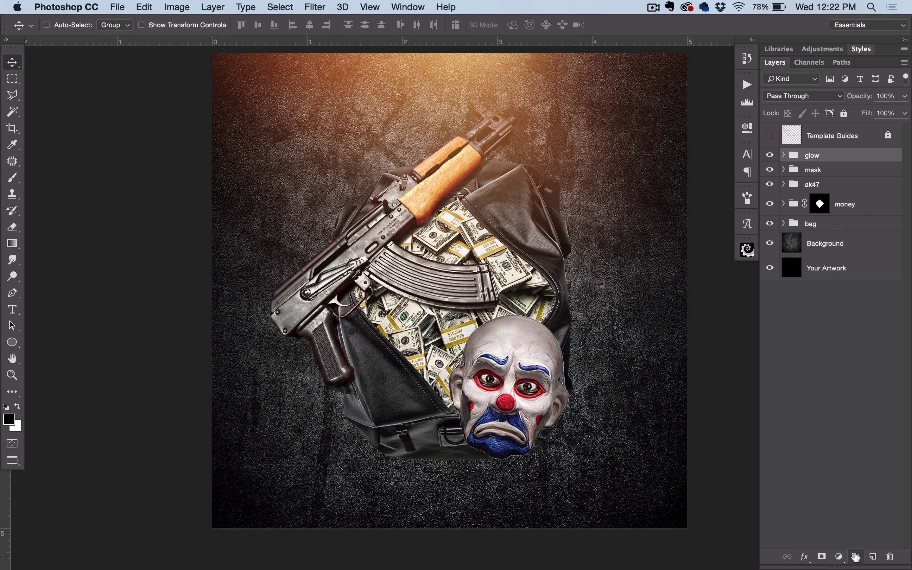
pyautogui.click(855, 557)
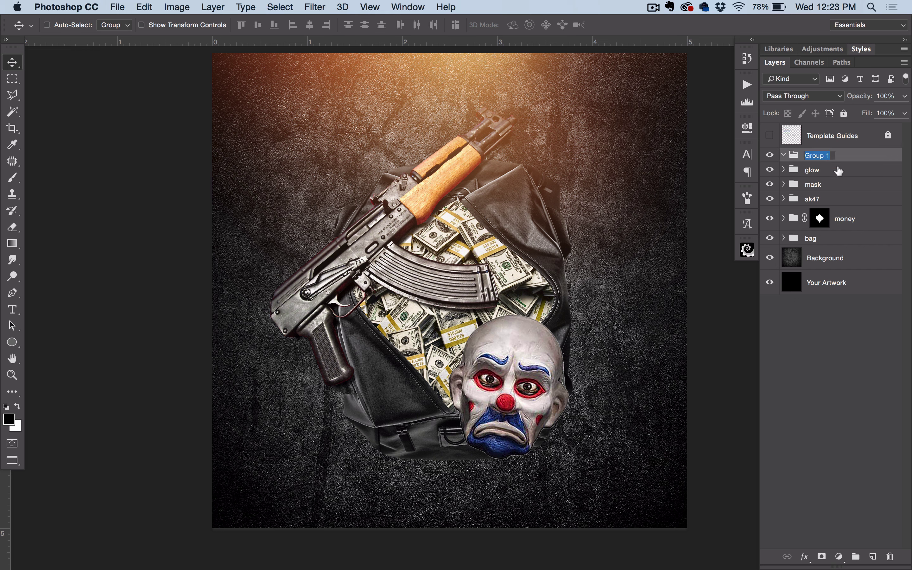
pyautogui.write('adj')
pyautogui.press('Return')
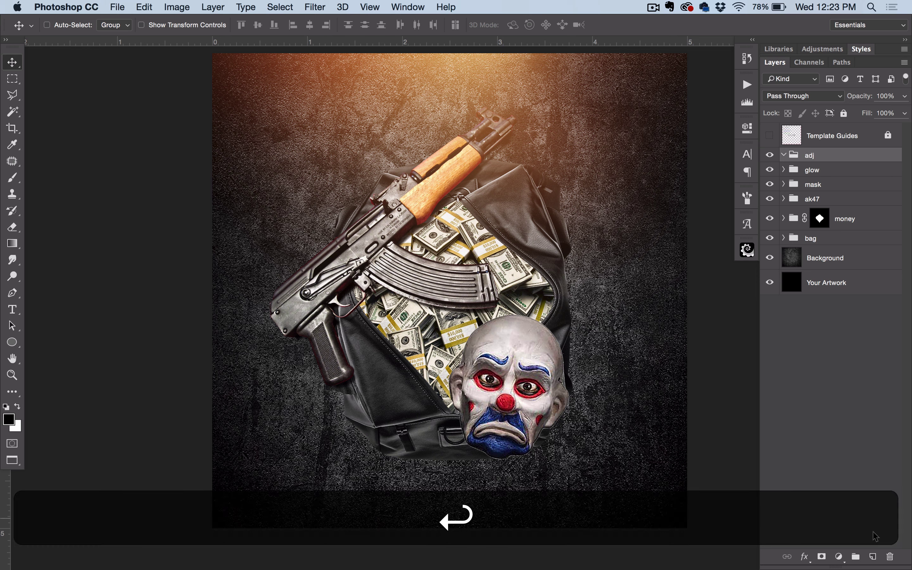
pyautogui.click(872, 556)
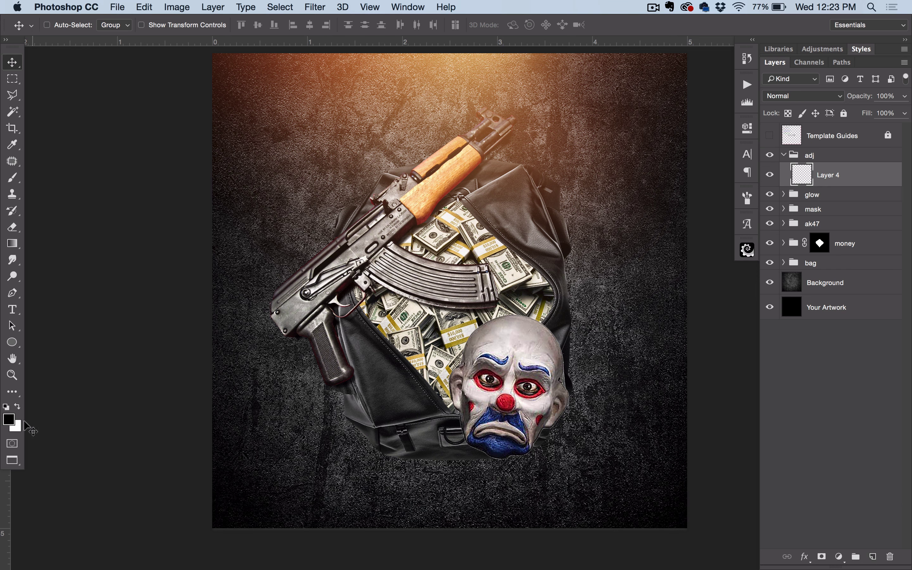
# Set the background color to 000000 and choose the Gradient tool with a linear black-to-transparent gradient
pyautogui.click(19, 429)
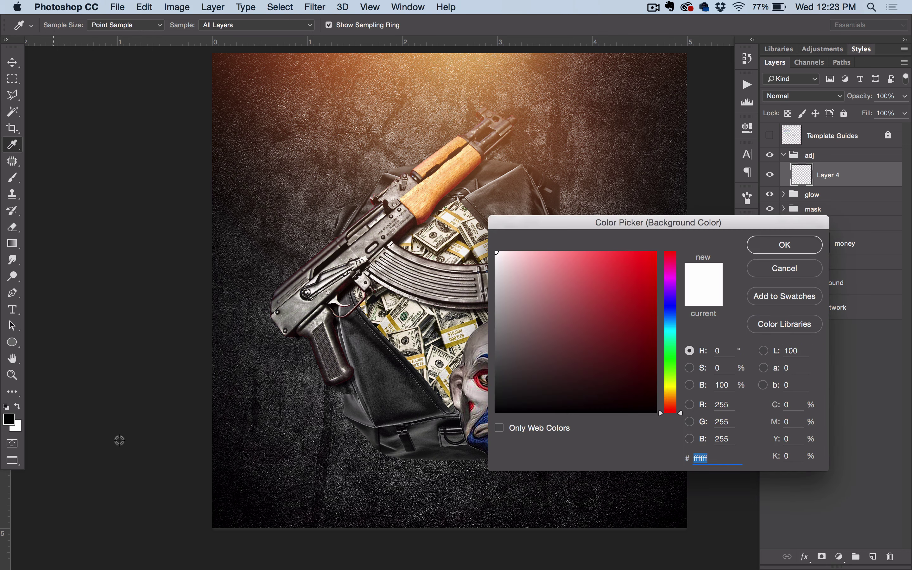
pyautogui.write('000000')
pyautogui.press('Return')
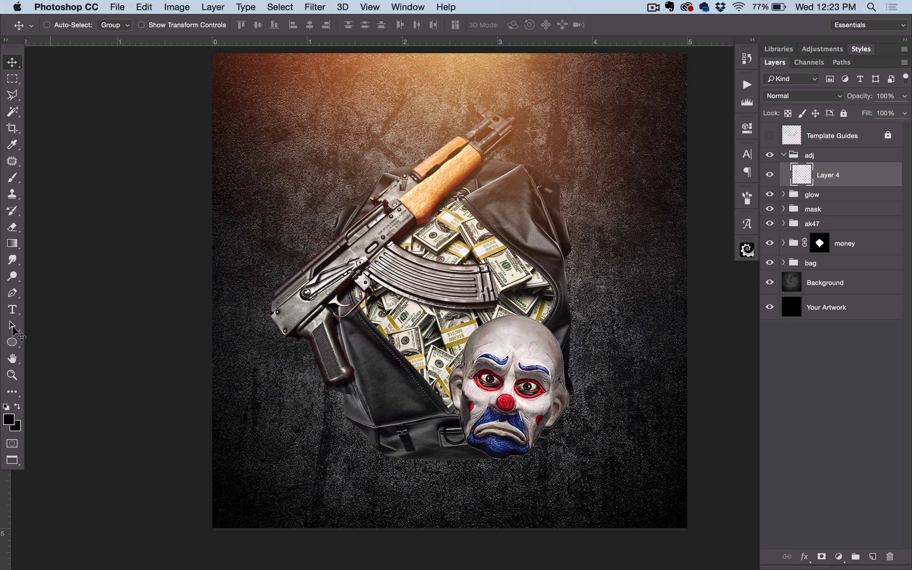
pyautogui.click(17, 200)
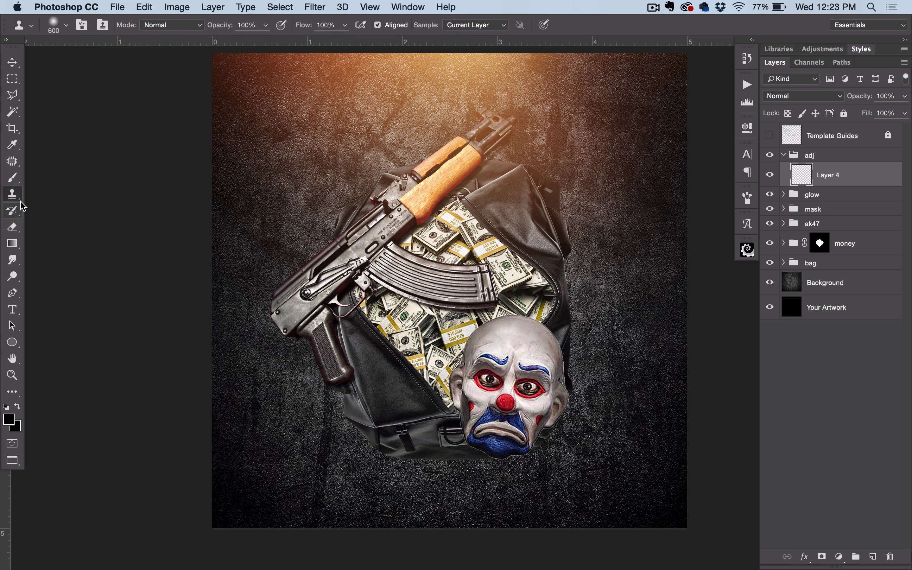
pyautogui.click(17, 245)
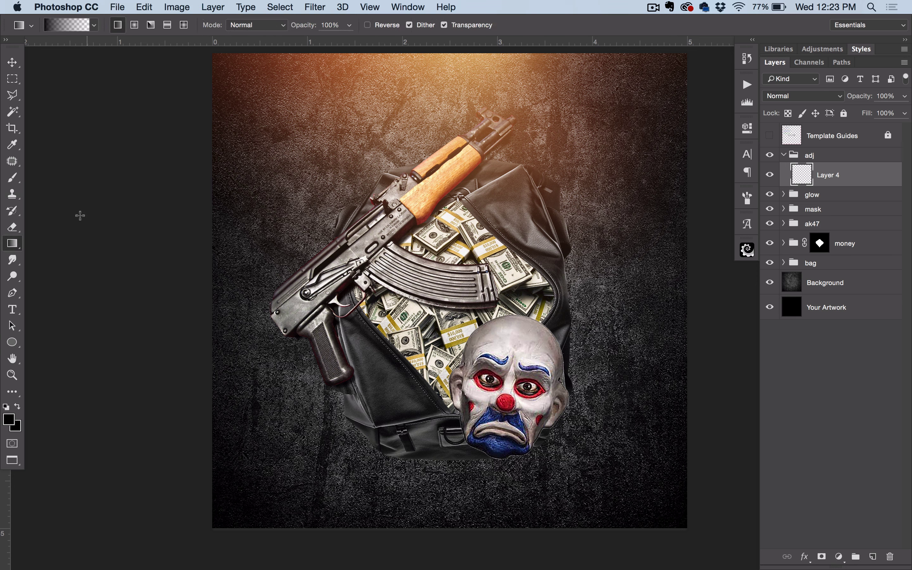
pyautogui.press('g')
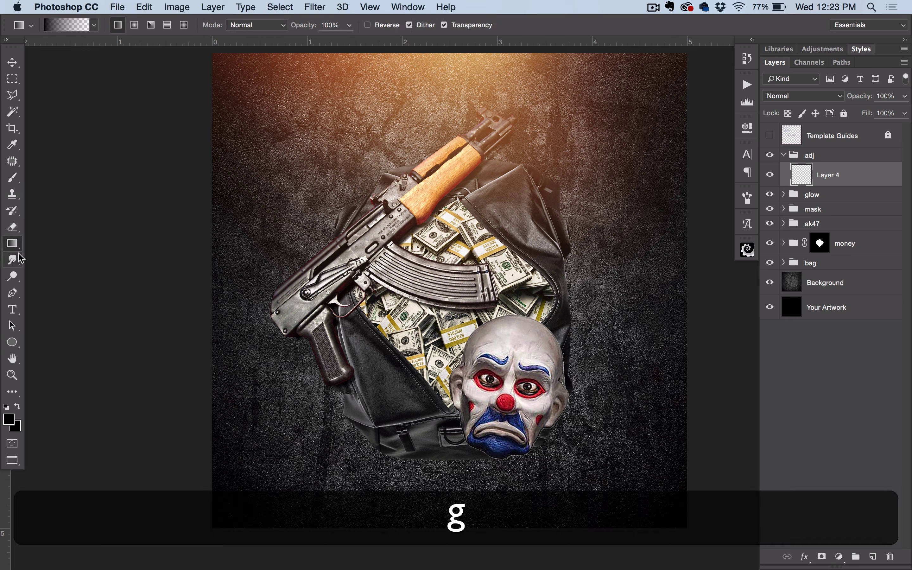
pyautogui.click(94, 25)
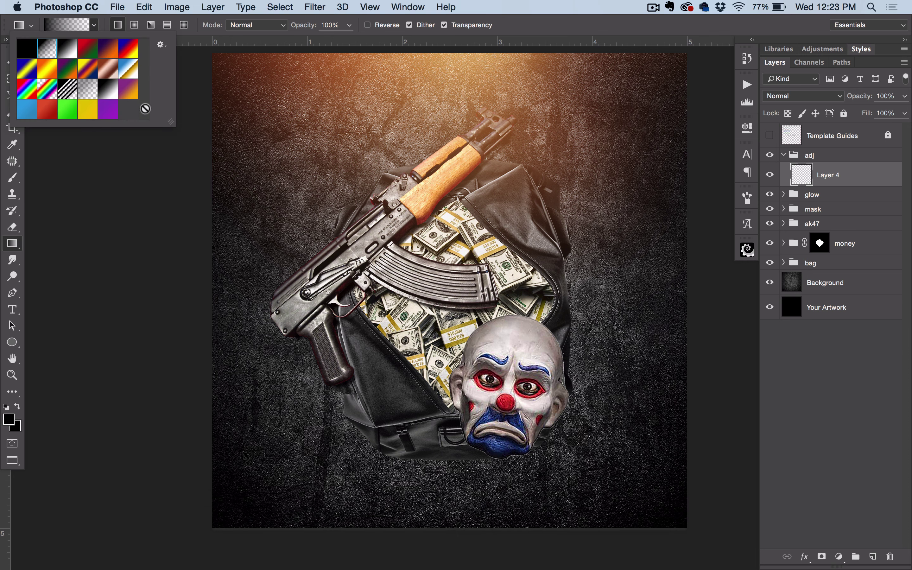
pyautogui.click(98, 205)
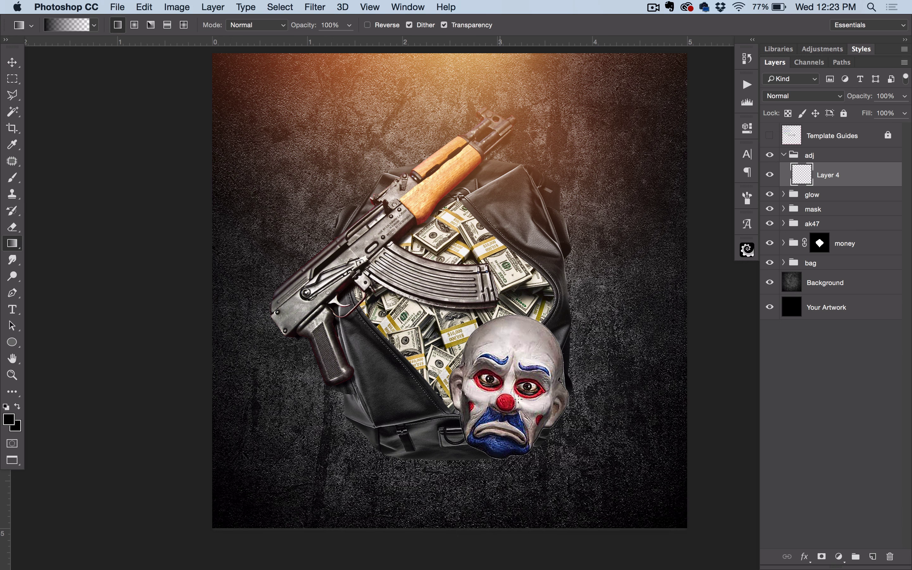
# Try a long vertical black-to-transparent gradient on the new layer, starting below the artwork, and undo it
pyautogui.scroll(-8, 452, 426)
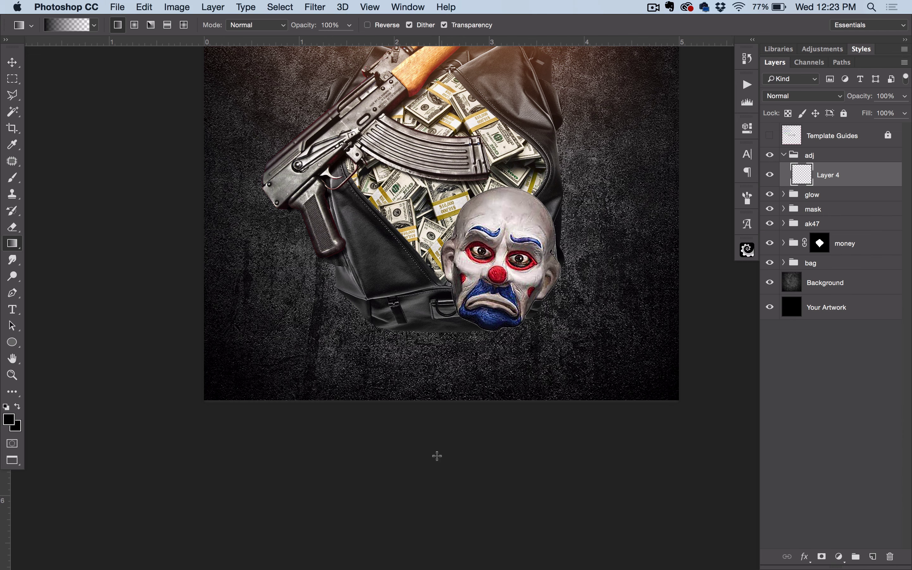
pyautogui.press('shift')
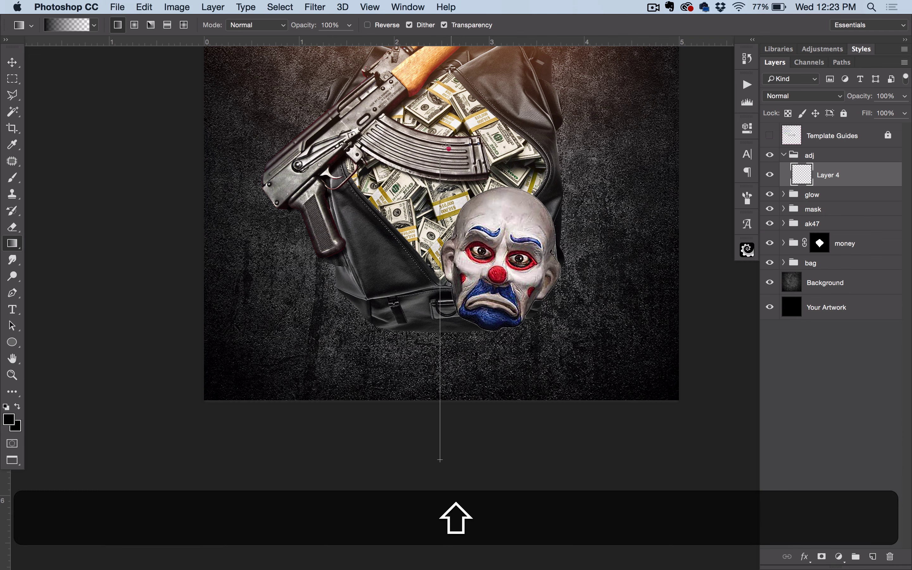
pyautogui.moveTo(449, 149); pyautogui.dragTo(458, 97)
pyautogui.moveTo(454, 350); pyautogui.dragTo(454, 348)
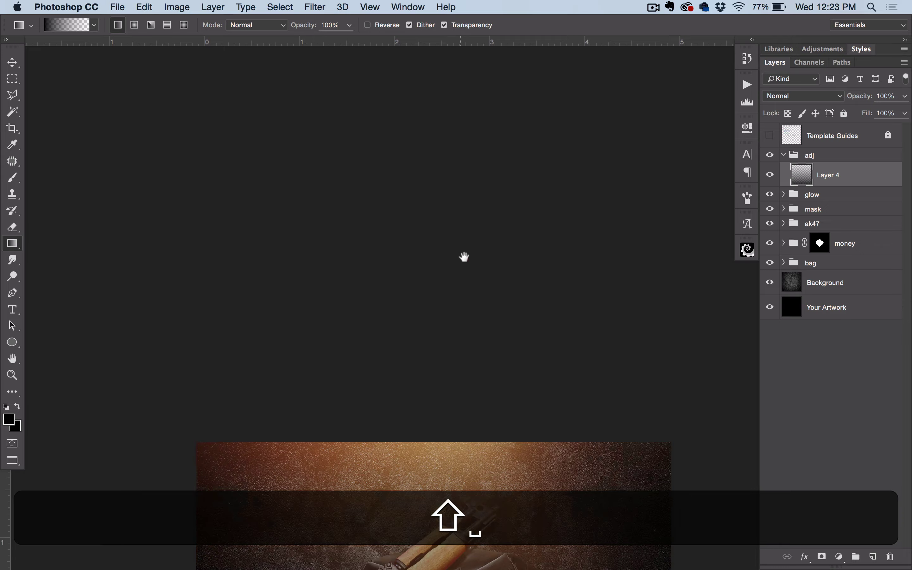
pyautogui.press('super+z')
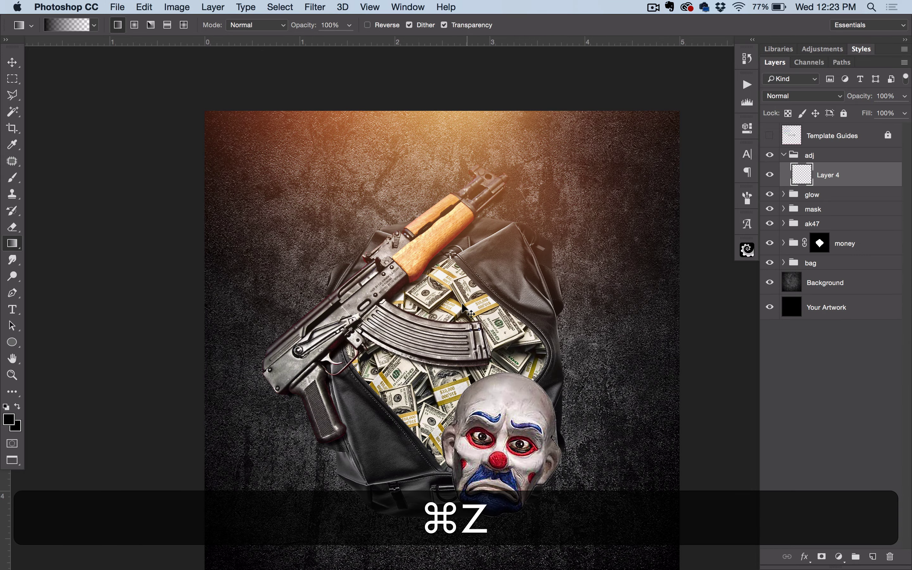
# Draw a straight vertical black-to-transparent gradient from just below the artwork up to the money in the bag
pyautogui.press('super+minus')
pyautogui.press('super+minus')
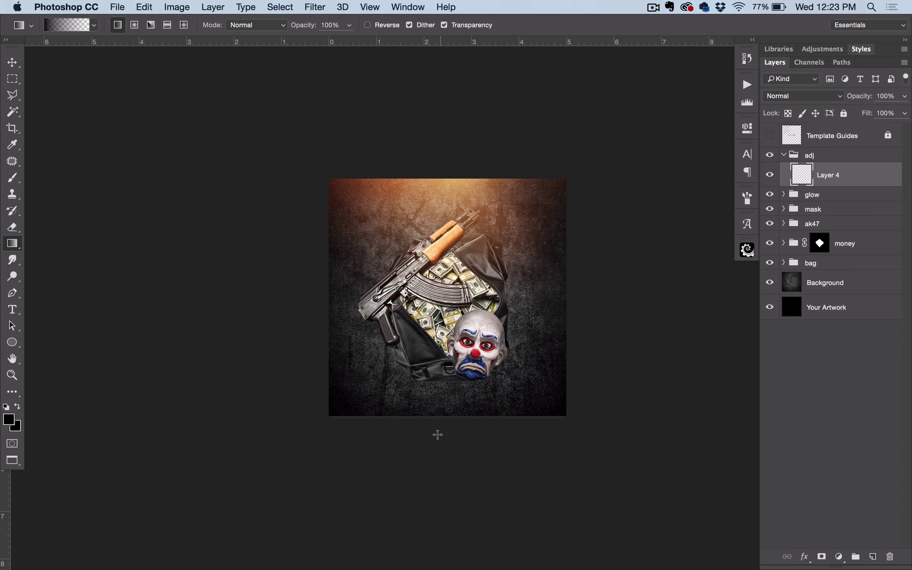
pyautogui.press('shift')
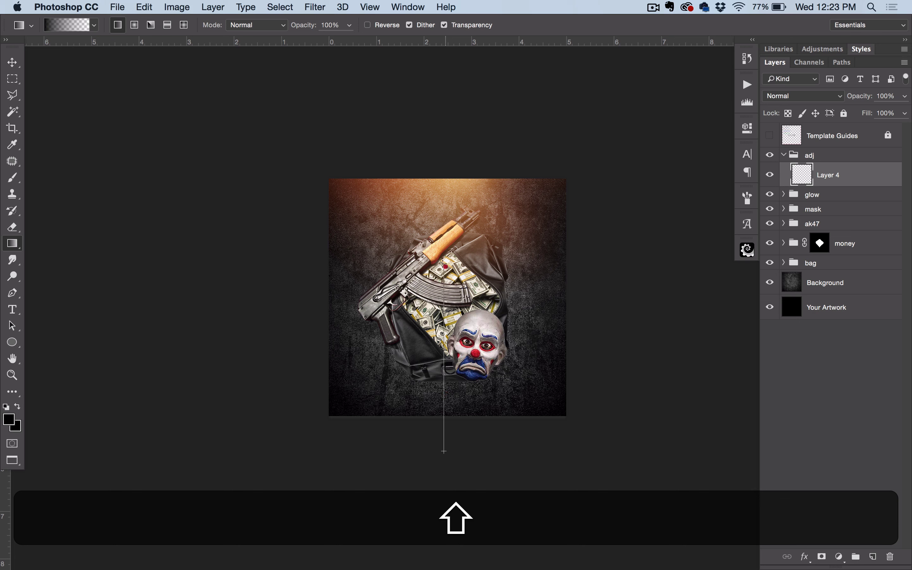
pyautogui.moveTo(463, 412); pyautogui.dragTo(463, 265)
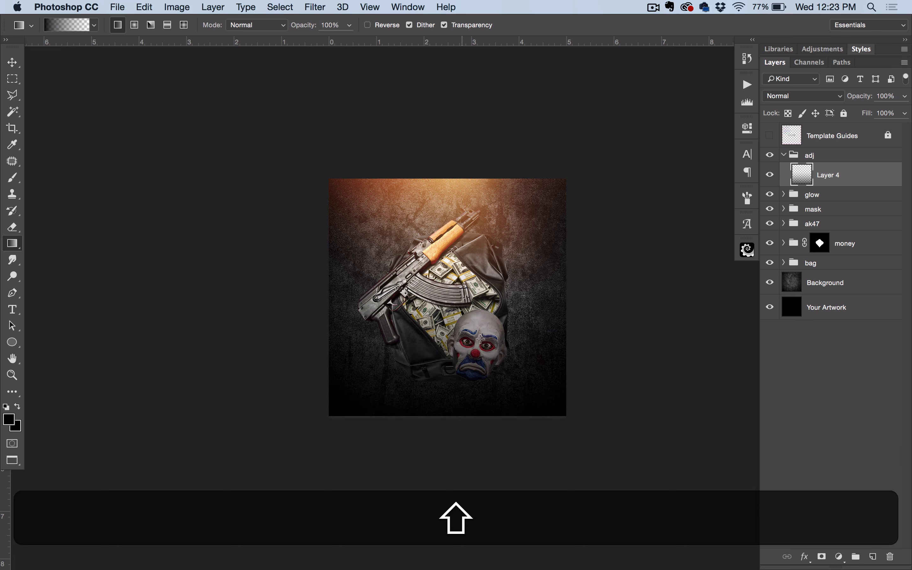
# Stretch the gradient layer upward to 138.07% height with Free Transform, up to the rifle's muzzle
pyautogui.press('super+t')
pyautogui.moveTo(448, 261); pyautogui.dragTo(448, 205)
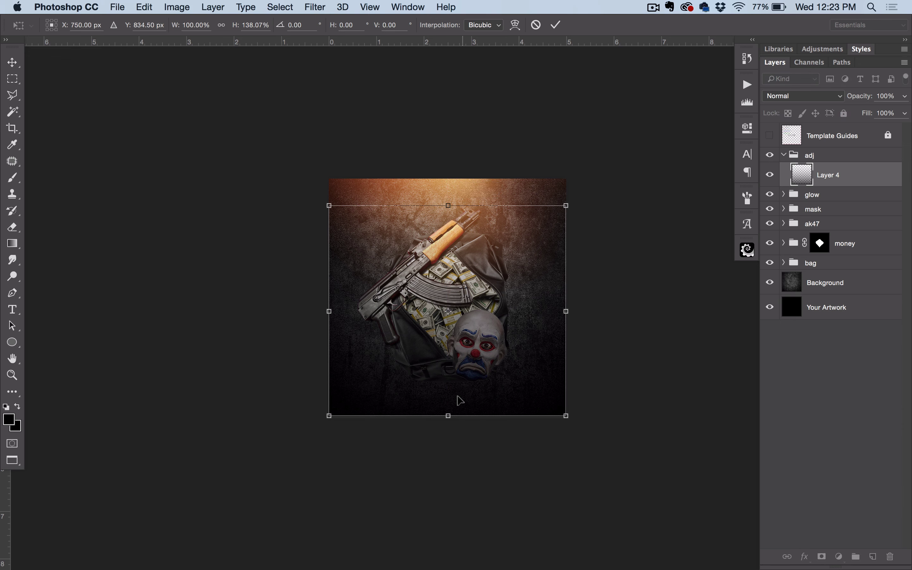
pyautogui.press('Return')
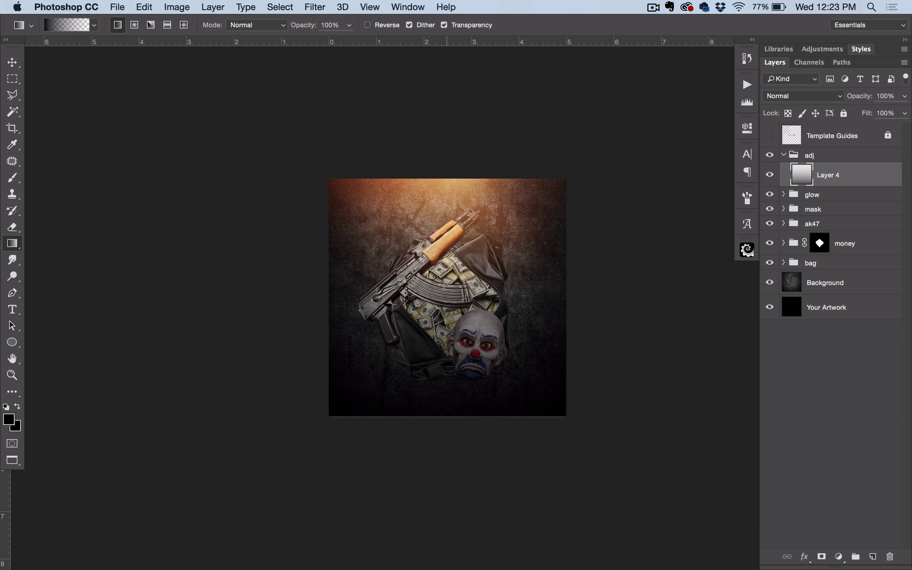
# Lower the gradient layer's opacity to 55% and save the document
pyautogui.press('super+1')
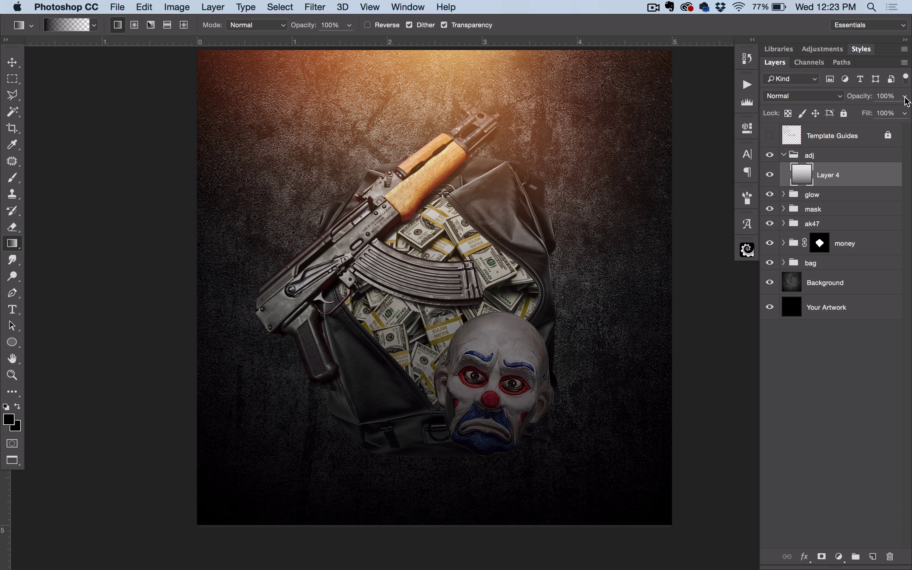
pyautogui.moveTo(907, 101); pyautogui.dragTo(878, 112)
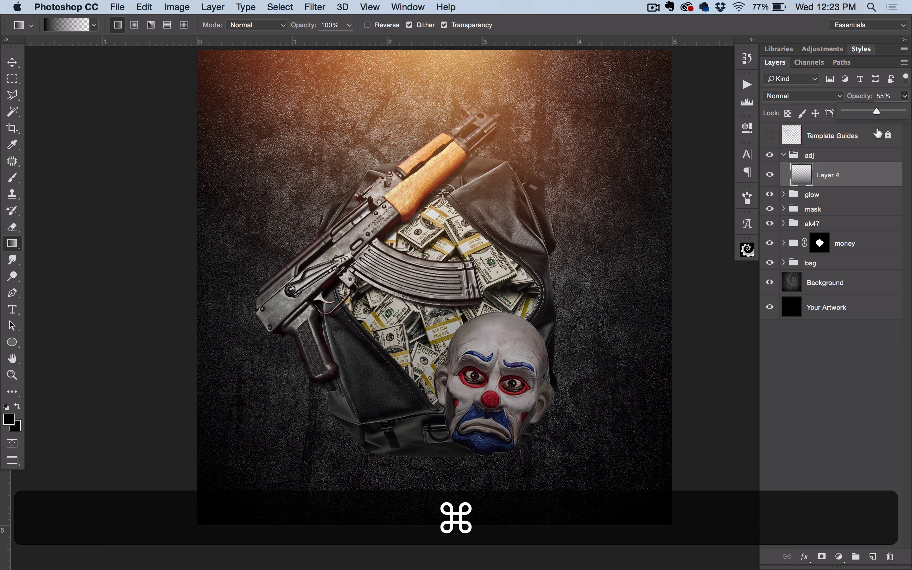
pyautogui.press('cmd+s')
pyautogui.press('space')
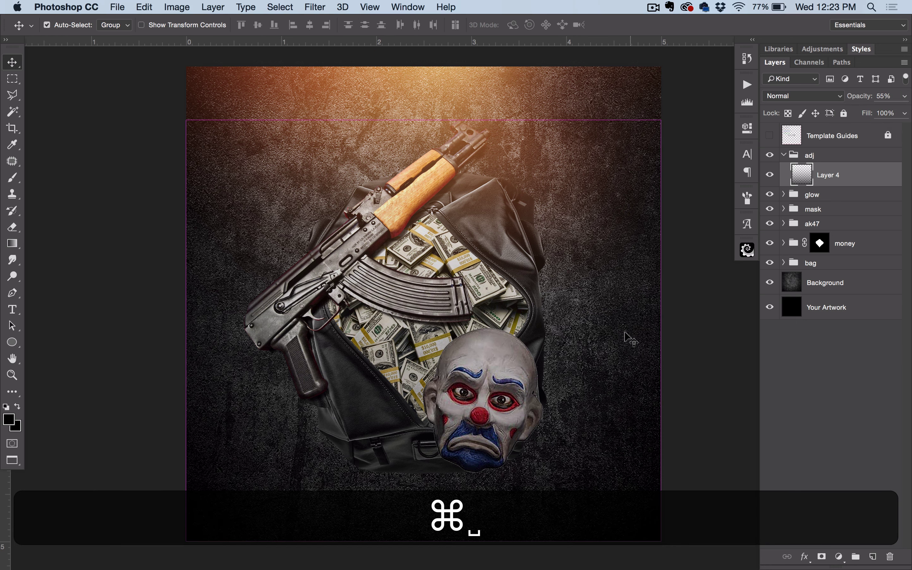
pyautogui.press('super+s')
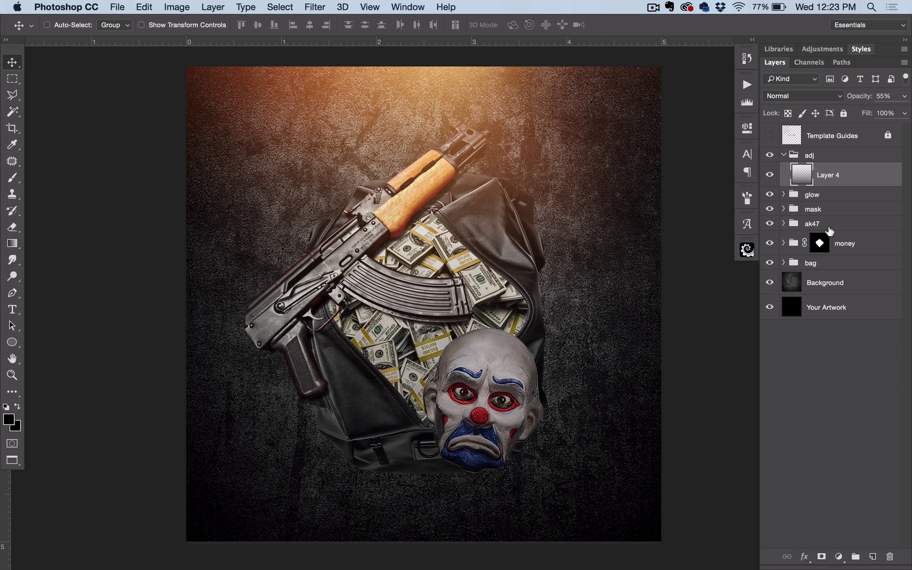
# Move the gradient layer between the bag group and the Background layer, compare it hidden and shown, and save
pyautogui.moveTo(810, 180); pyautogui.dragTo(829, 271)
pyautogui.press('space')
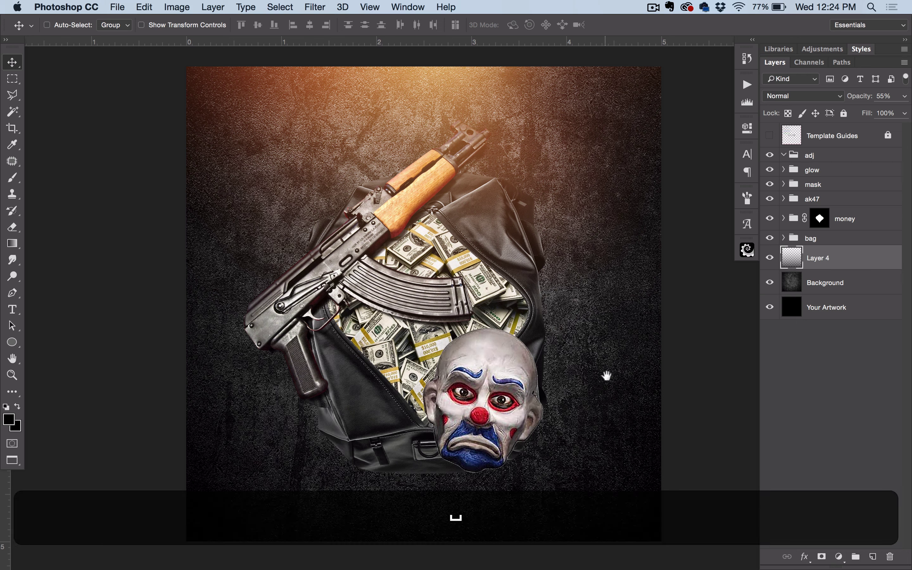
pyautogui.click(769, 257)
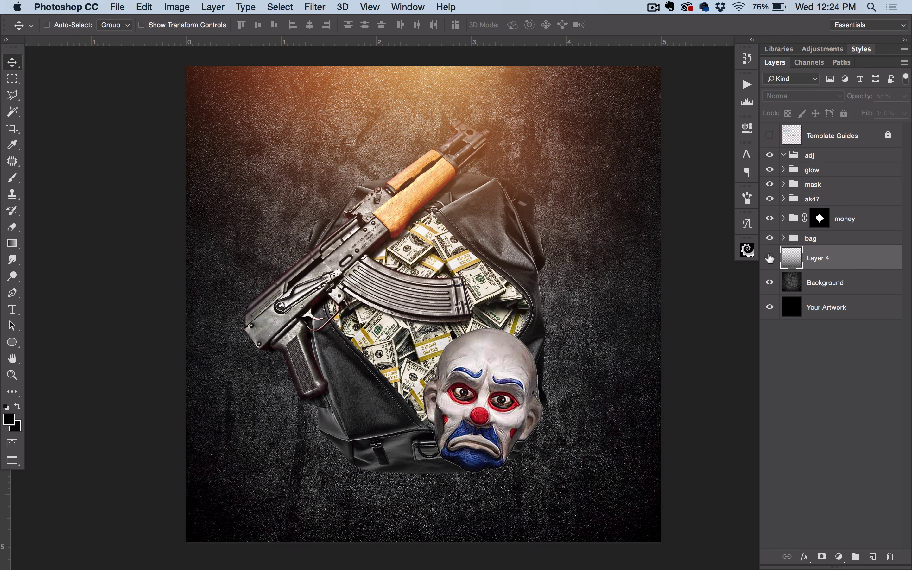
pyautogui.click(770, 257)
pyautogui.press('super+s')
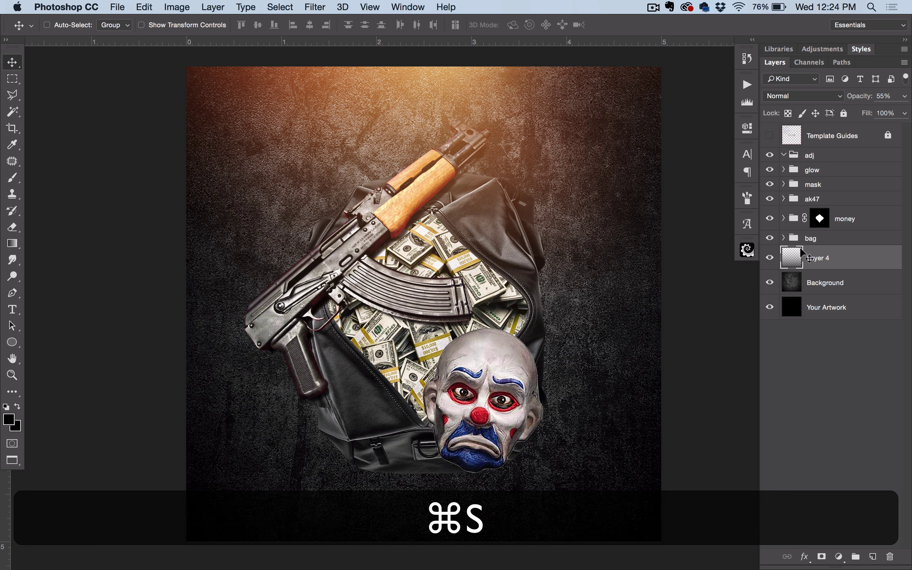
# Group the gradient layer with the Background layer and name the group bg
pyautogui.keyDown('shift'); pyautogui.click(823, 283); pyautogui.keyUp('shift')
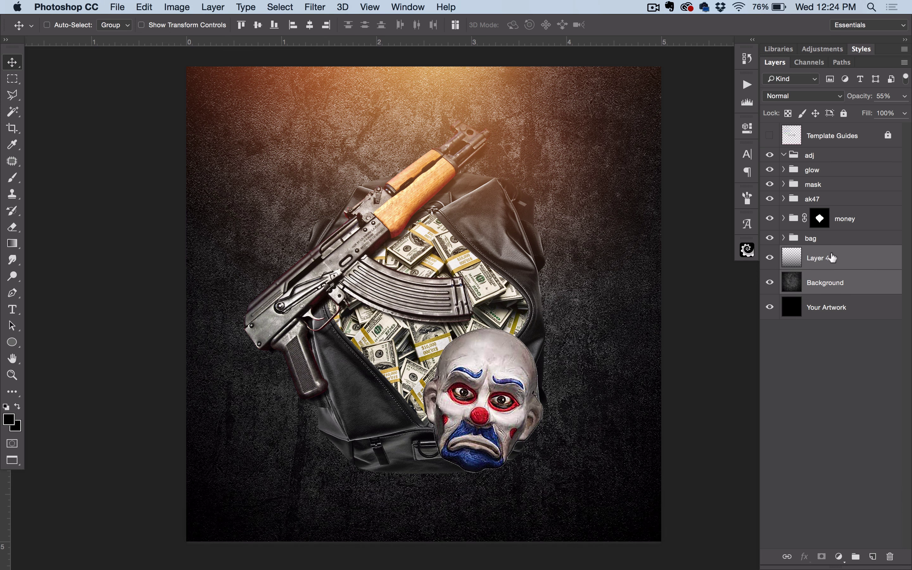
pyautogui.press('super+g')
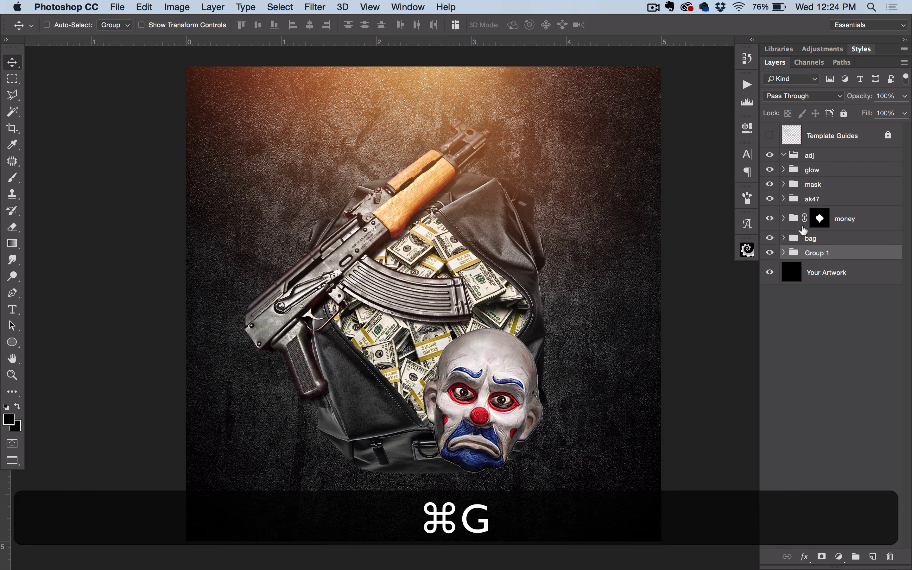
pyautogui.doubleClick(810, 252)
pyautogui.write('bg')
pyautogui.press('Return')
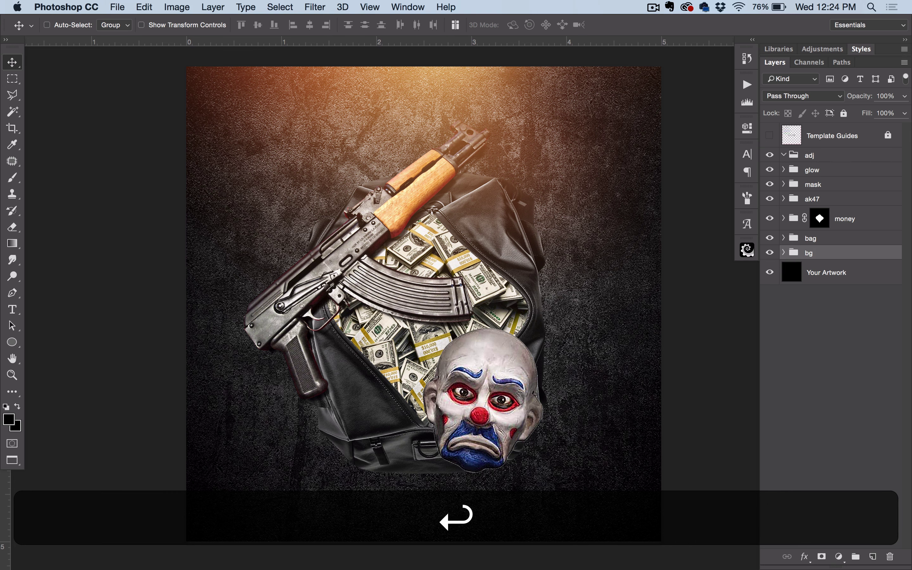
# Delete the Your Artwork layer and leave no layer selected
pyautogui.click(825, 273)
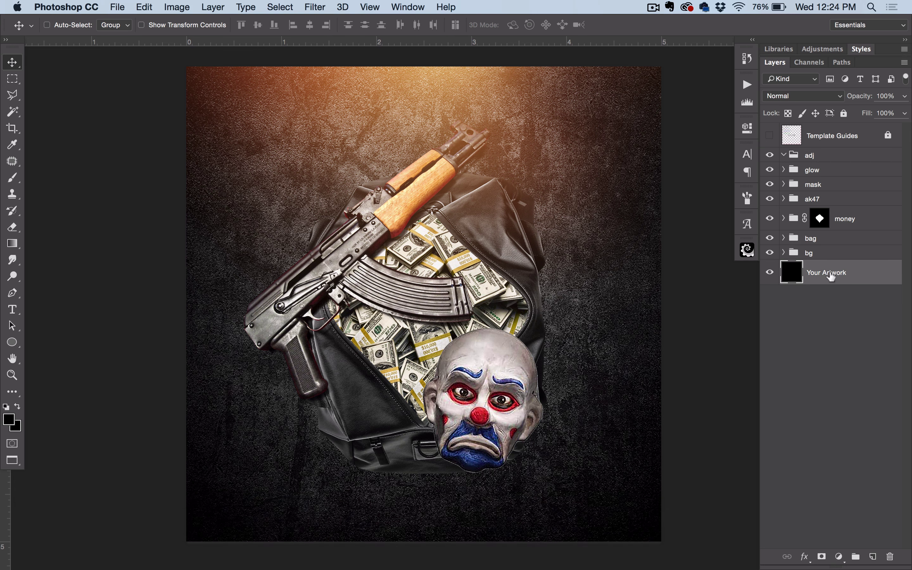
pyautogui.click(888, 558)
pyautogui.click(789, 402)
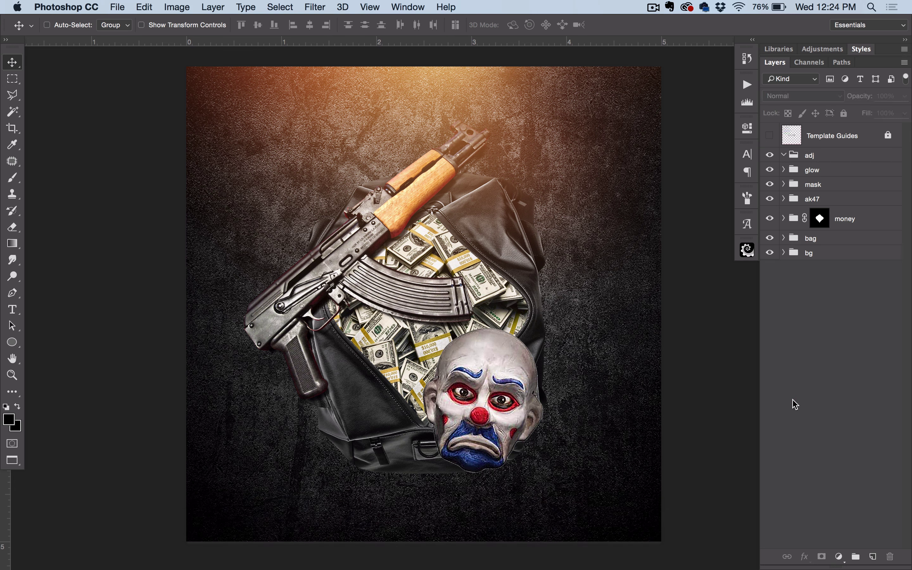
# Save the document
pyautogui.press('super+s')
pyautogui.press('super+space')
pyautogui.press('super+s')
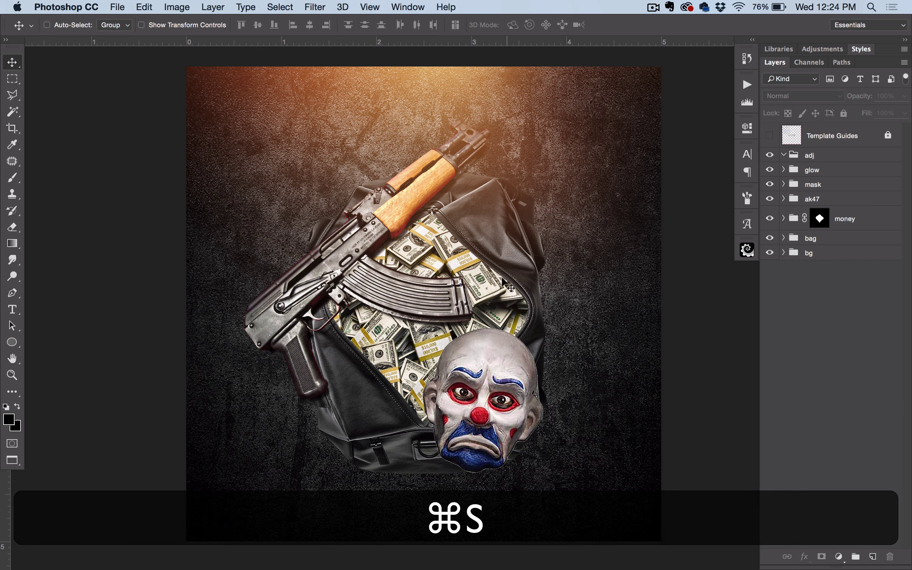
pyautogui.press('super+space')
# Hide the mask, ak47 and money groups, and select Layer 1 inside the bag group
pyautogui.click(791, 213)
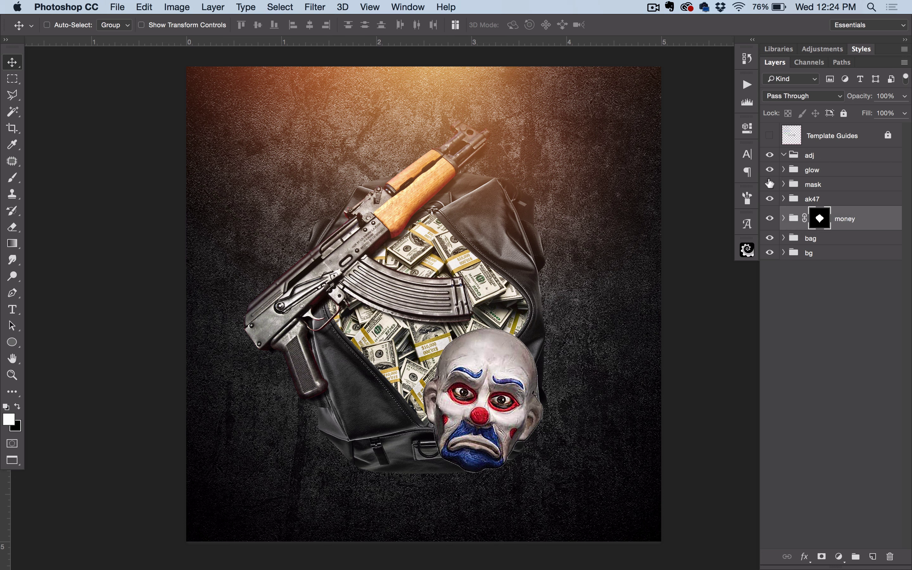
pyautogui.moveTo(770, 196); pyautogui.dragTo(769, 225)
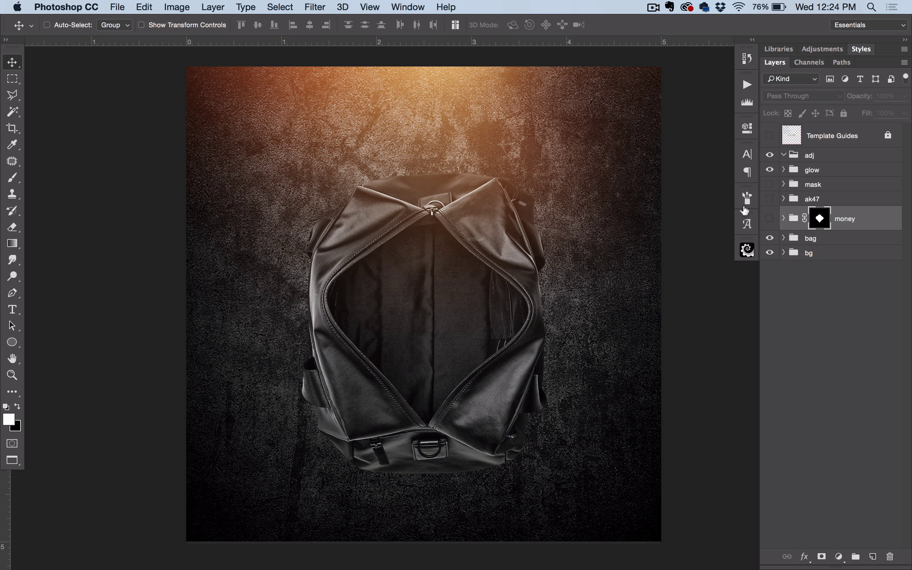
pyautogui.click(783, 238)
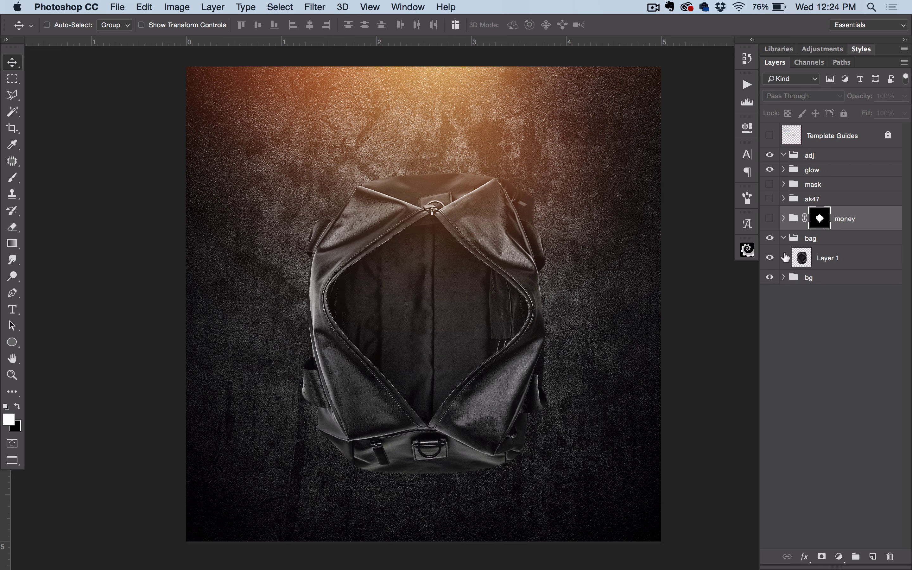
pyautogui.click(829, 257)
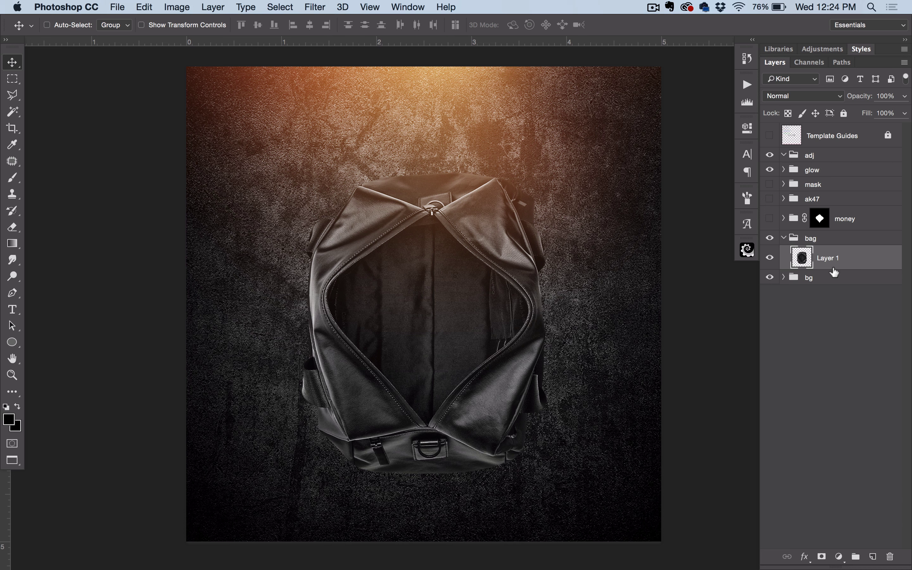
# Try filling a new layer with black in the bag's outline using the Paint Bucket, and delete that layer
pyautogui.click(873, 556)
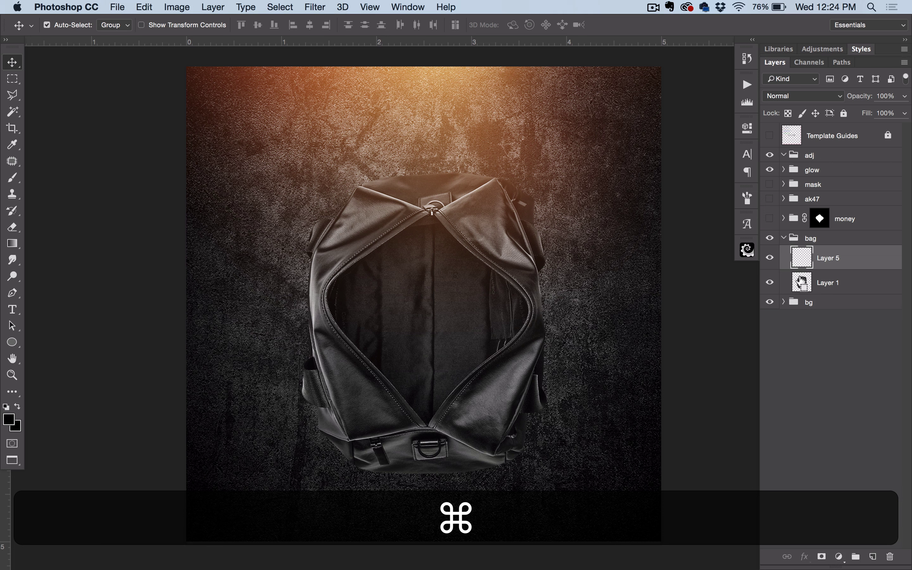
pyautogui.keyDown('super'); pyautogui.click(802, 282); pyautogui.keyUp('super')
pyautogui.press('super+d')
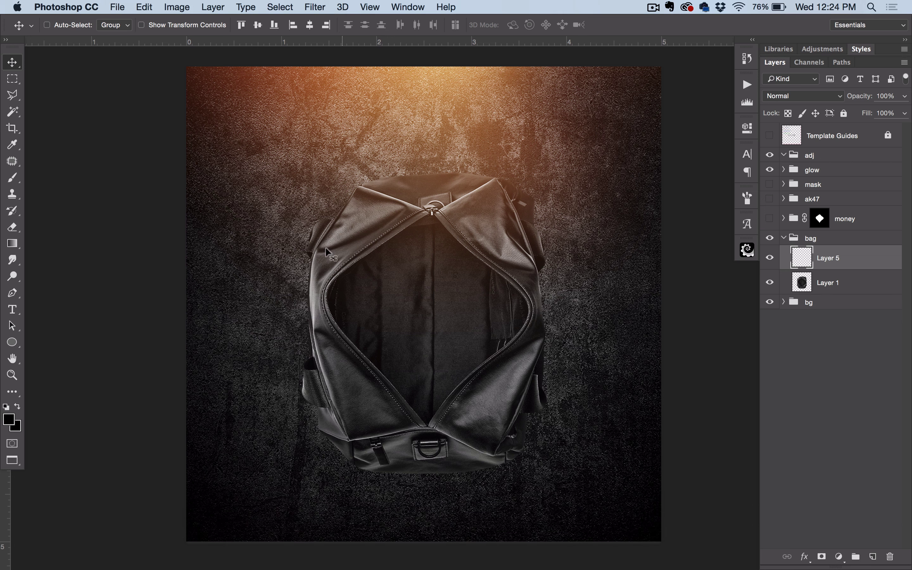
pyautogui.keyDown('super'); pyautogui.click(806, 284); pyautogui.keyUp('super')
pyautogui.click(13, 245)
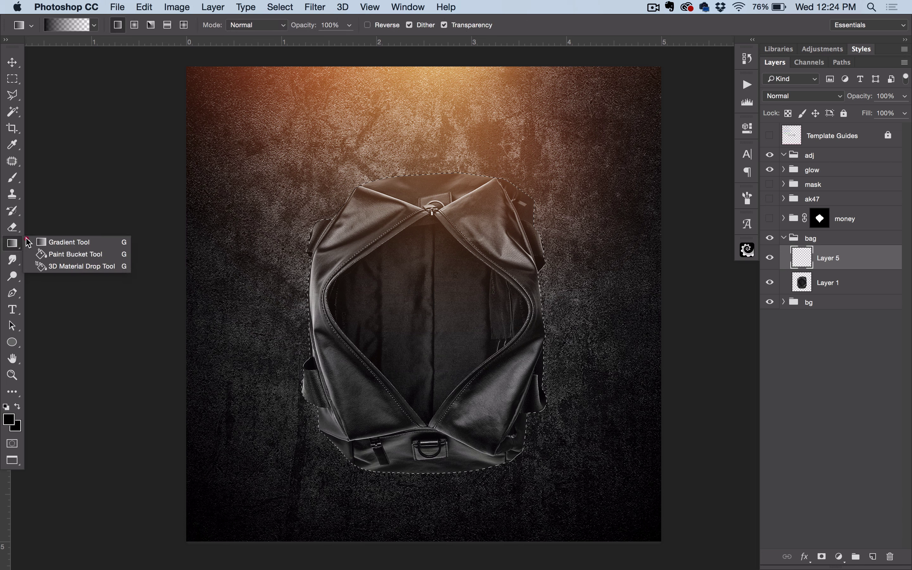
pyautogui.click(72, 255)
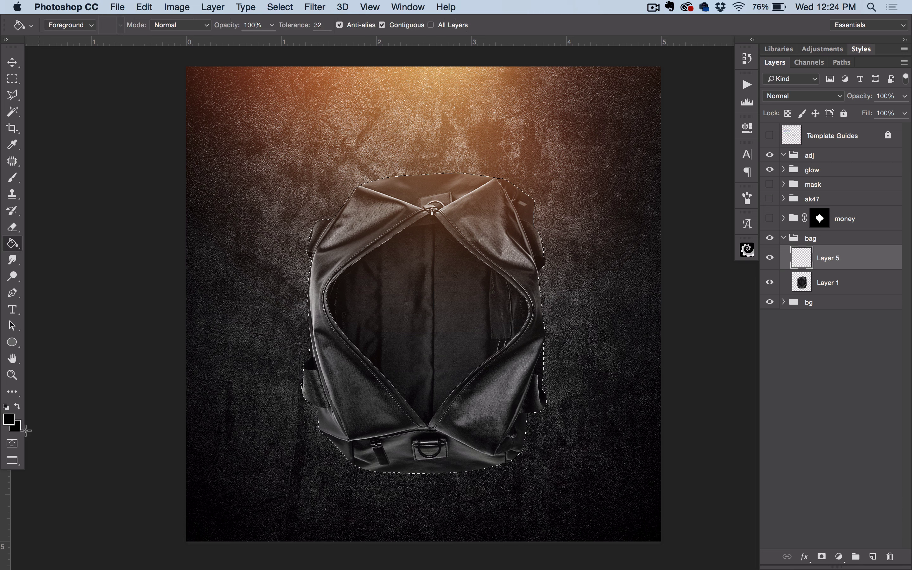
pyautogui.click(10, 418)
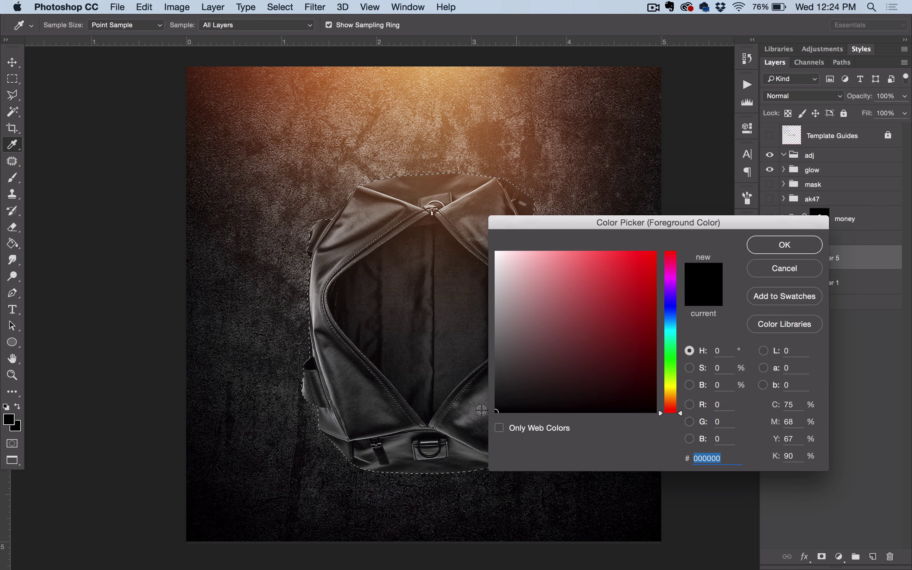
pyautogui.click(763, 252)
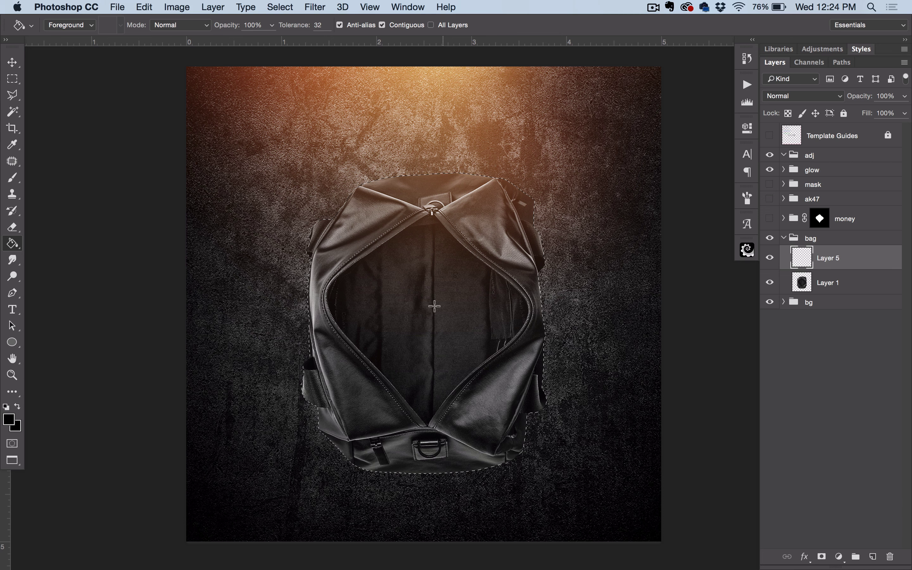
pyautogui.click(444, 318)
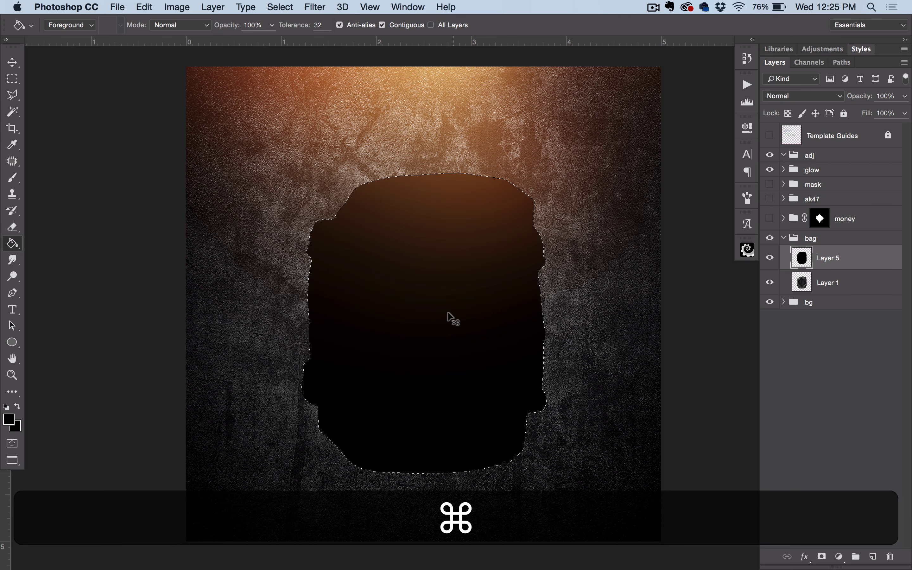
pyautogui.press('super+d')
pyautogui.click(890, 556)
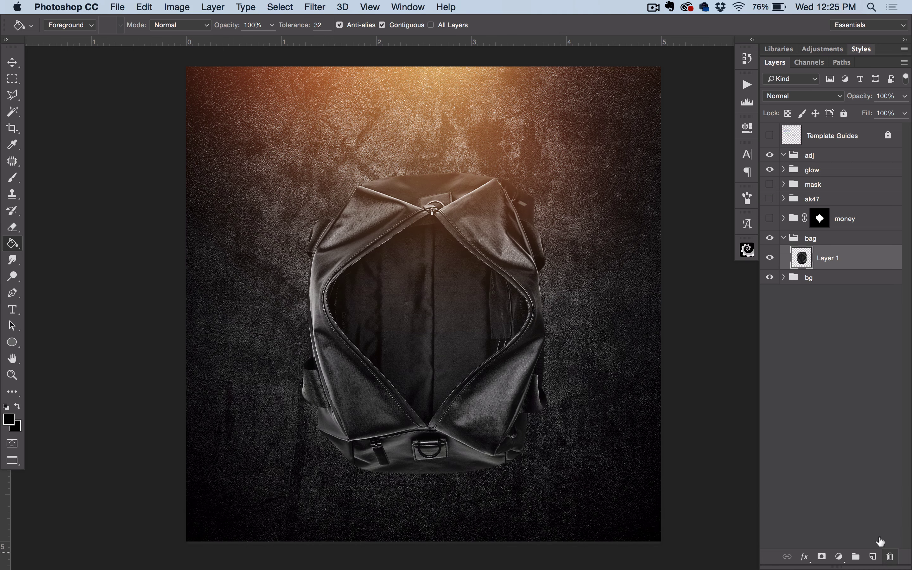
# Add a new layer above Layer 1 in the bag group and load the bag's outline as a selection
pyautogui.click(872, 554)
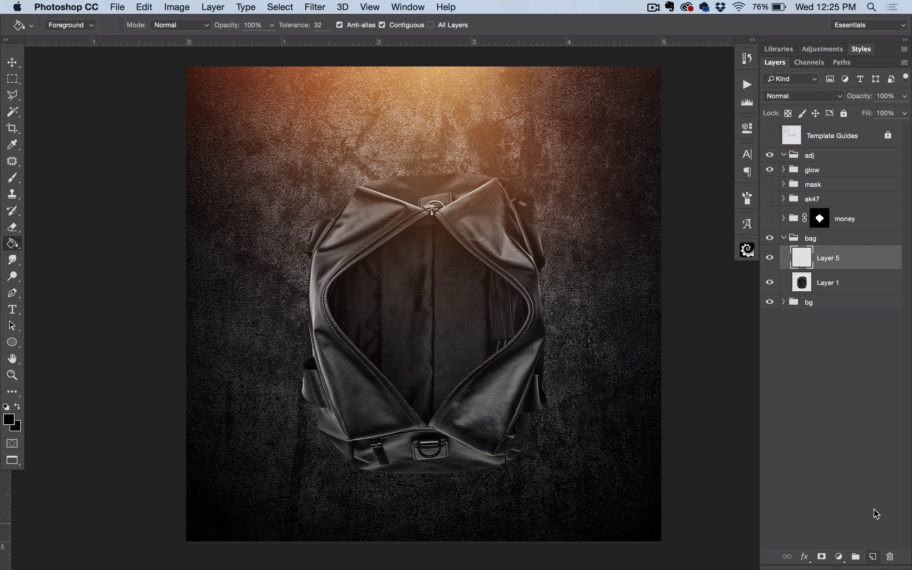
pyautogui.keyDown('super'); pyautogui.click(803, 283); pyautogui.keyUp('super')
# Try filling the bag selection with the black foreground and, after resetting the default colours, the white background colour, undoing each fill
pyautogui.hotkey('alt', 'BackSpace')
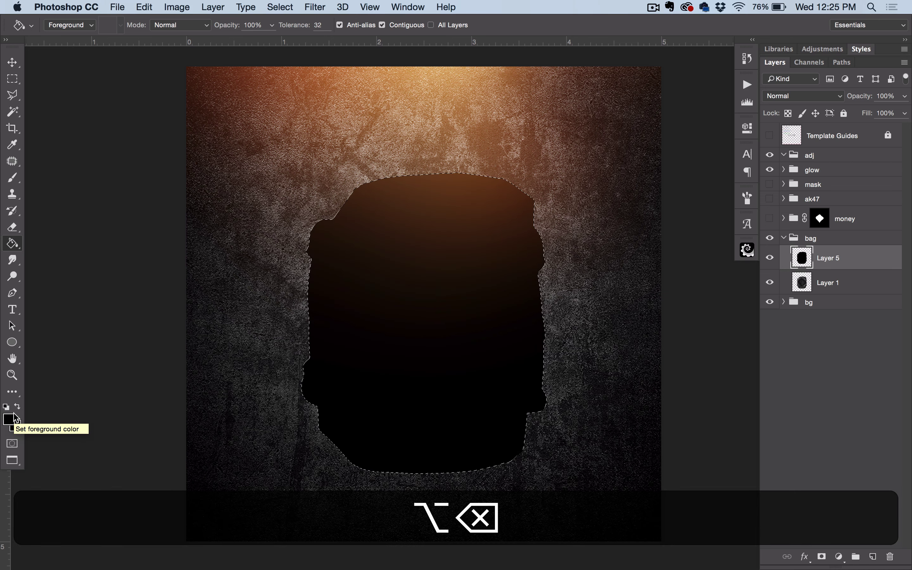
pyautogui.press('super')
pyautogui.press('alt+super+z')
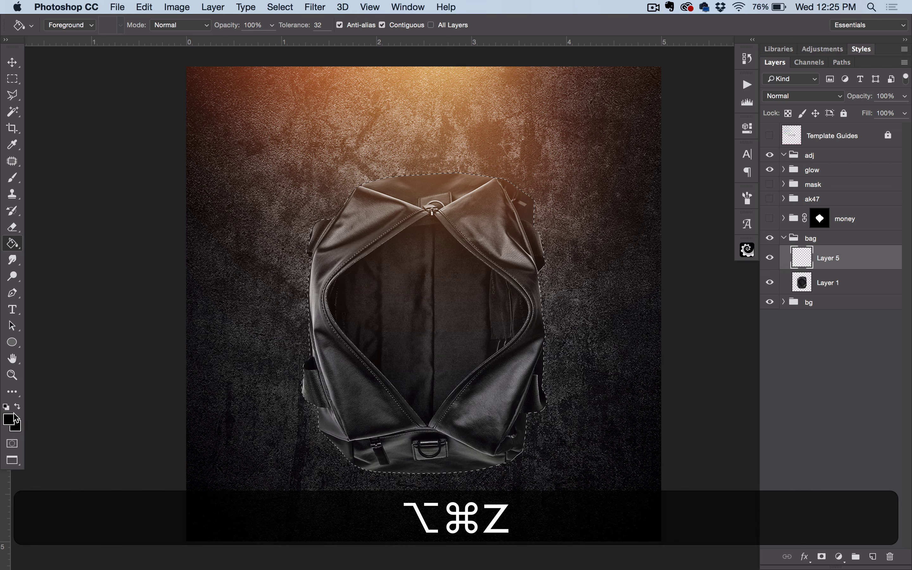
pyautogui.press('d')
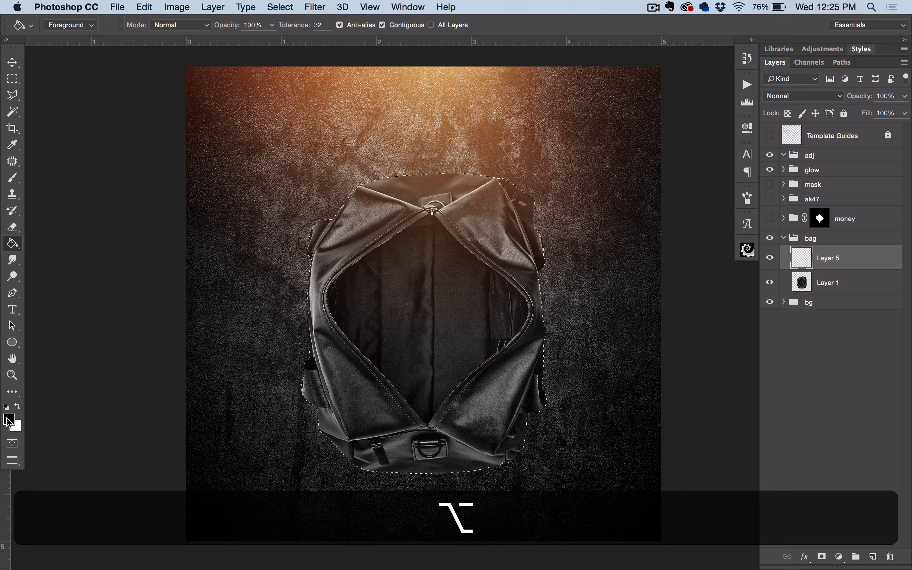
pyautogui.hotkey('alt', 'BackSpace')
pyautogui.press('super+d')
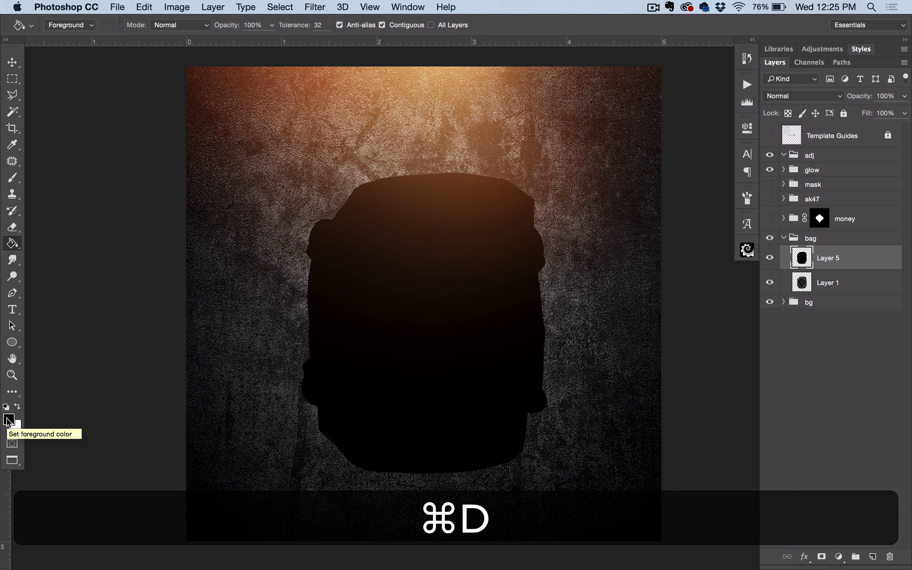
pyautogui.press('alt+super+z')
pyautogui.press('alt+super+z')
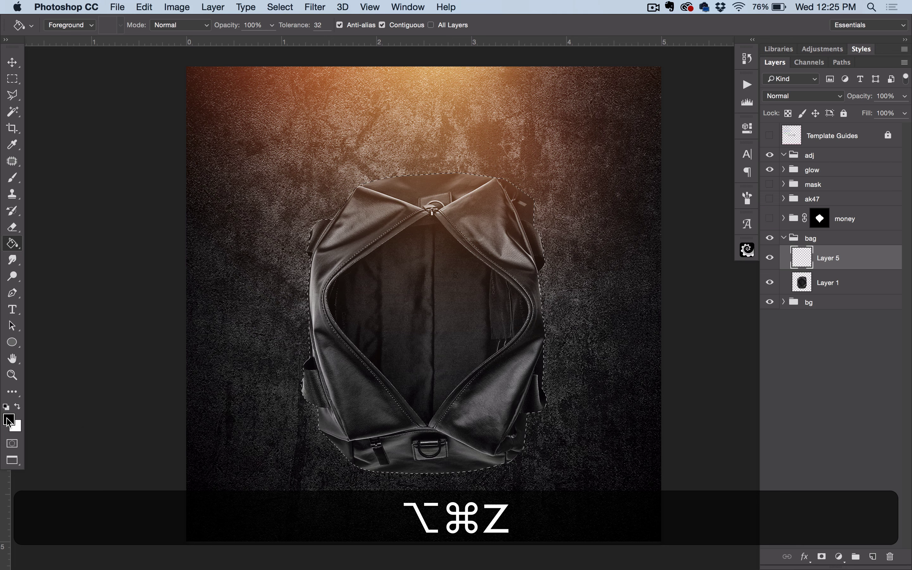
pyautogui.press('super+BackSpace')
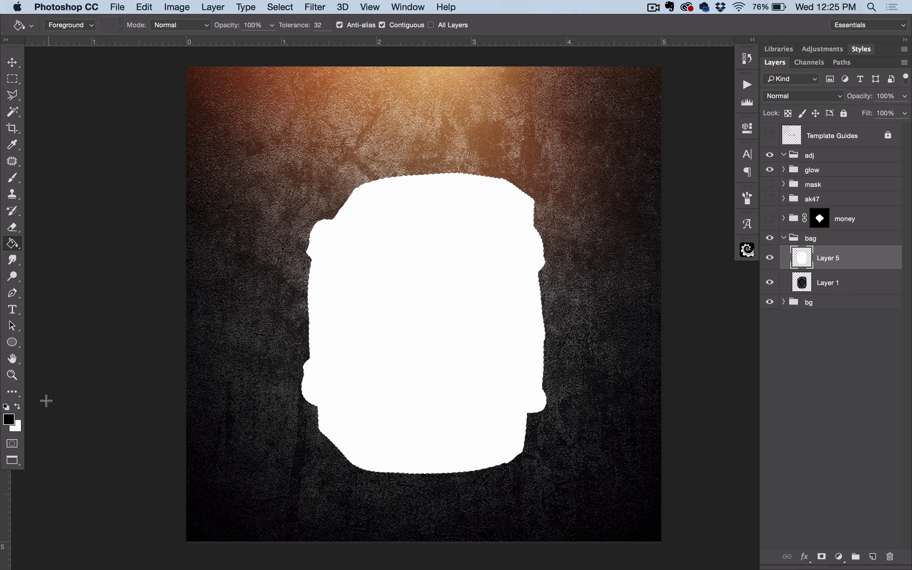
pyautogui.press('alt+super+z')
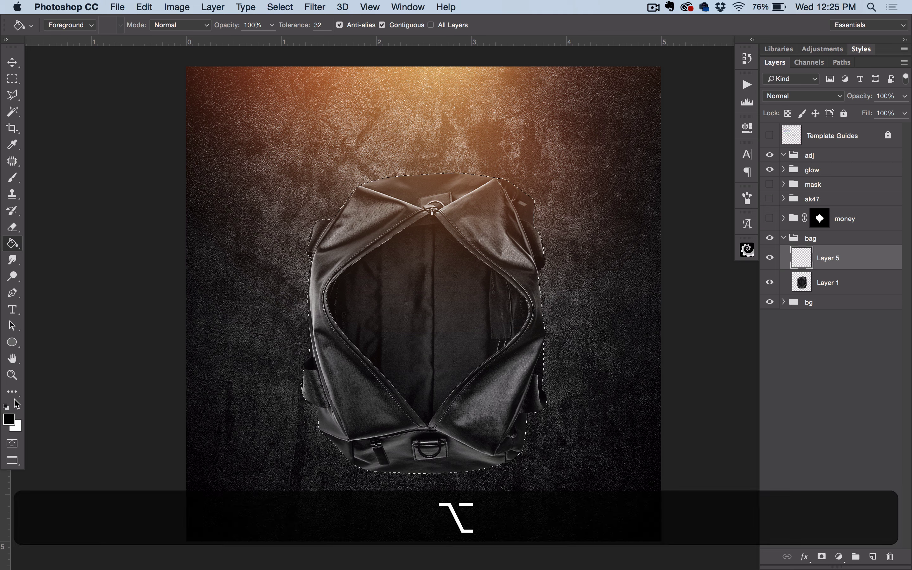
# Fill the bag selection with black, deselect, and add a layer mask to the filled layer
pyautogui.hotkey('alt', 'BackSpace')
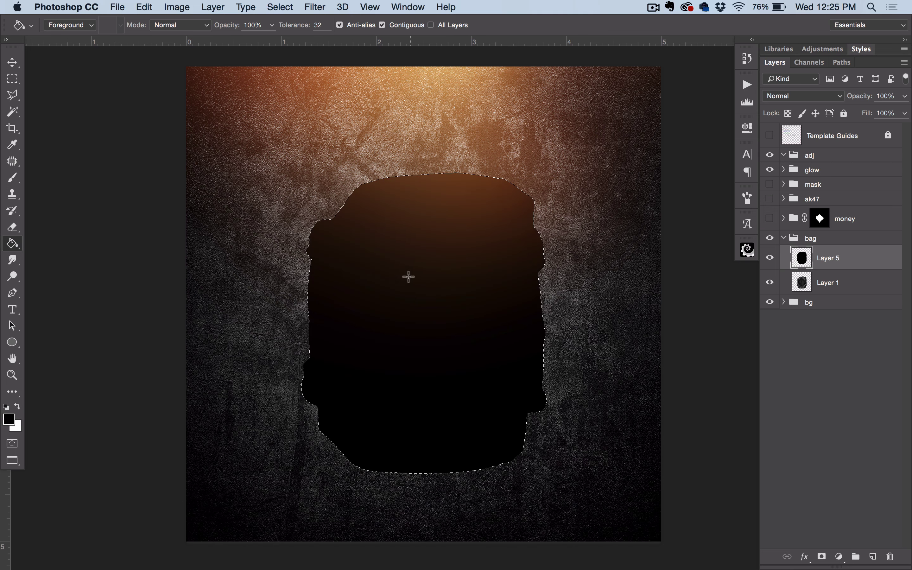
pyautogui.press('super+d')
pyautogui.click(822, 556)
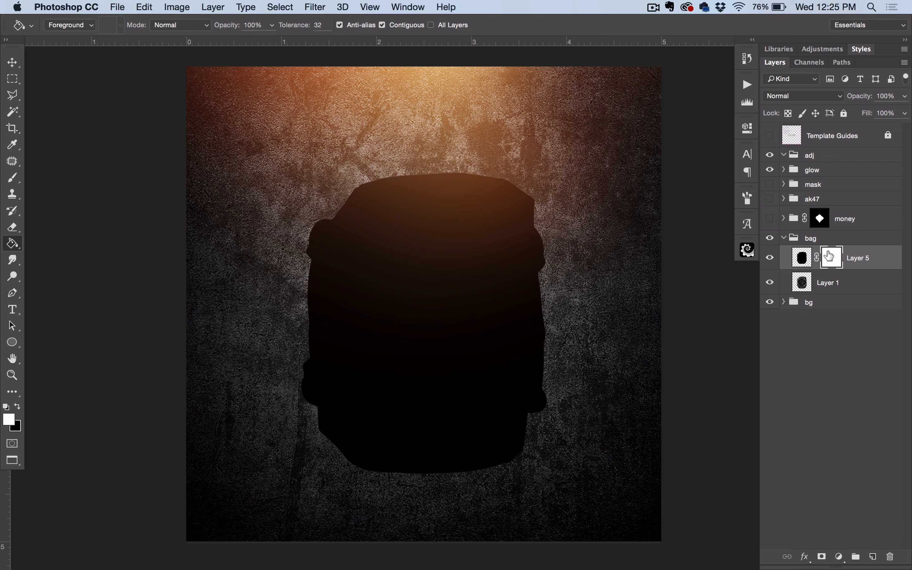
# Paint the mask with a soft 1000 px brush, black over the middle of the bag and white across its lower part, leaving the bottom shaded
pyautogui.press('b')
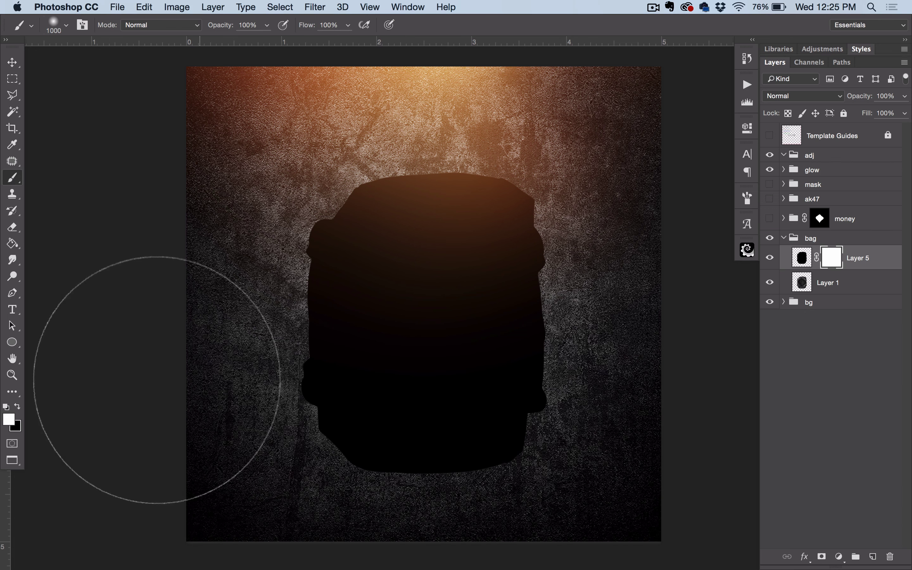
pyautogui.press('x')
pyautogui.moveTo(414, 271)
pyautogui.mouseDown()
pyautogui.moveTo(432, 294)
pyautogui.moveTo(433, 281)
pyautogui.mouseUp()
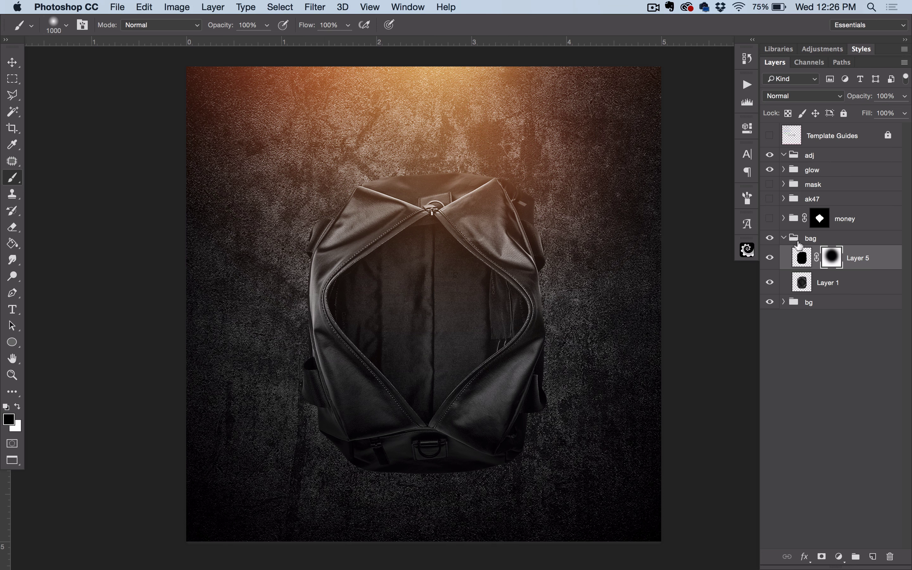
pyautogui.press('x')
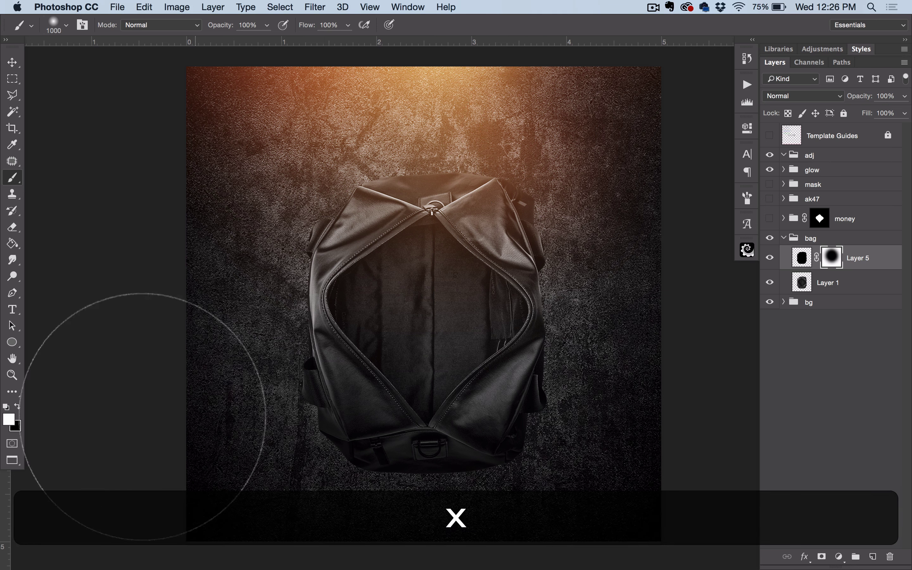
pyautogui.moveTo(350, 428)
pyautogui.mouseDown()
pyautogui.moveTo(495, 415)
pyautogui.moveTo(505, 386)
pyautogui.mouseUp()
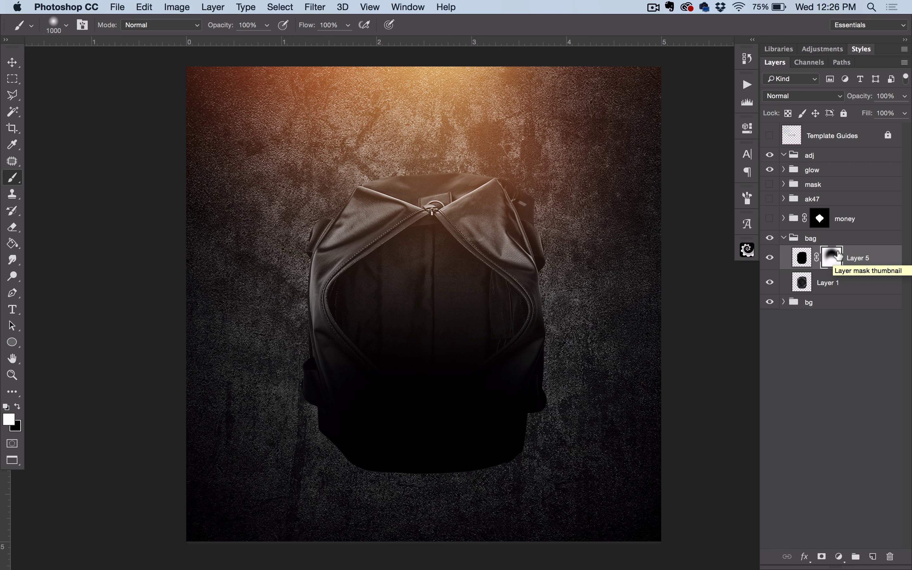
# Remove the mask from the black shading layer, applying it to the layer
pyautogui.click(889, 556)
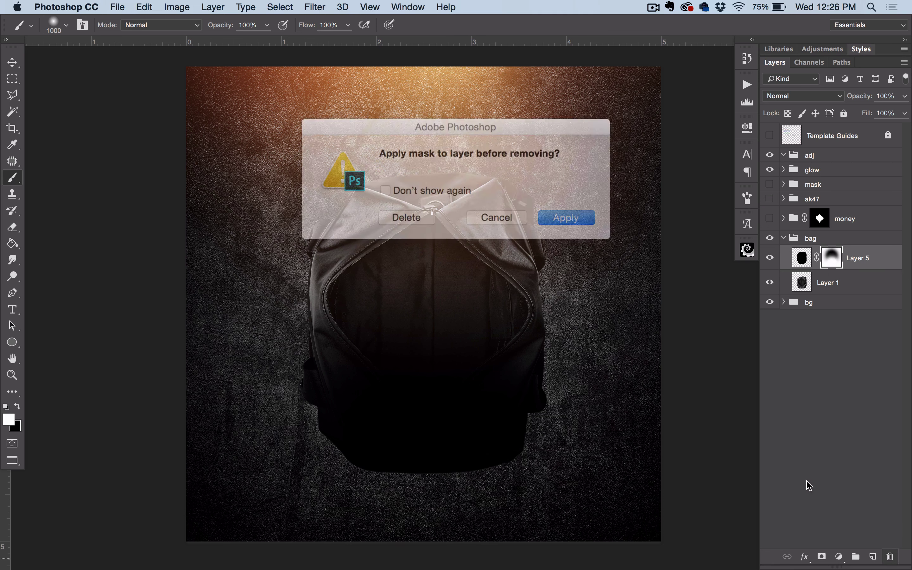
pyautogui.click(564, 215)
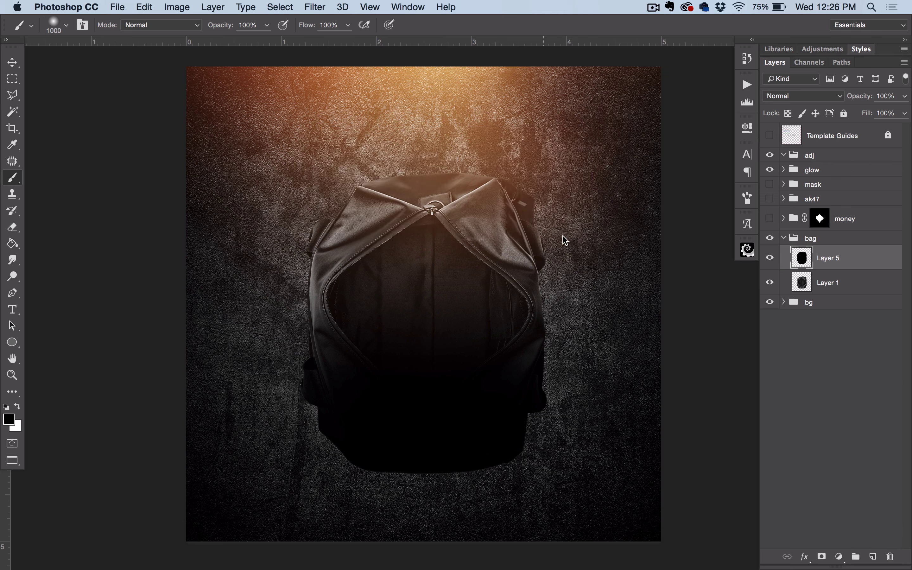
# Replace Layer 5 in the bag group with a new layer filled with black in the shape of the bag from Layer 1
pyautogui.click(884, 555)
pyautogui.click(872, 557)
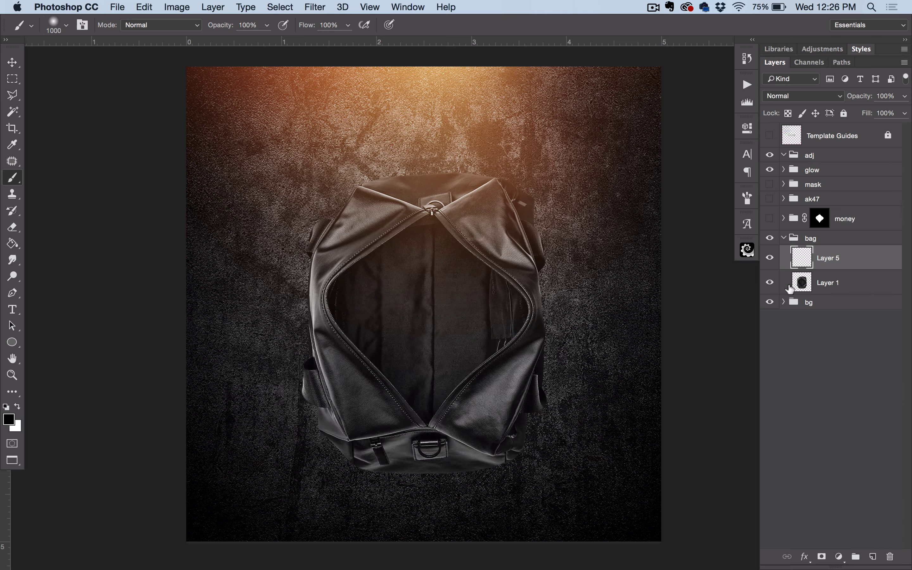
pyautogui.keyDown('super'); pyautogui.click(801, 283); pyautogui.keyUp('super')
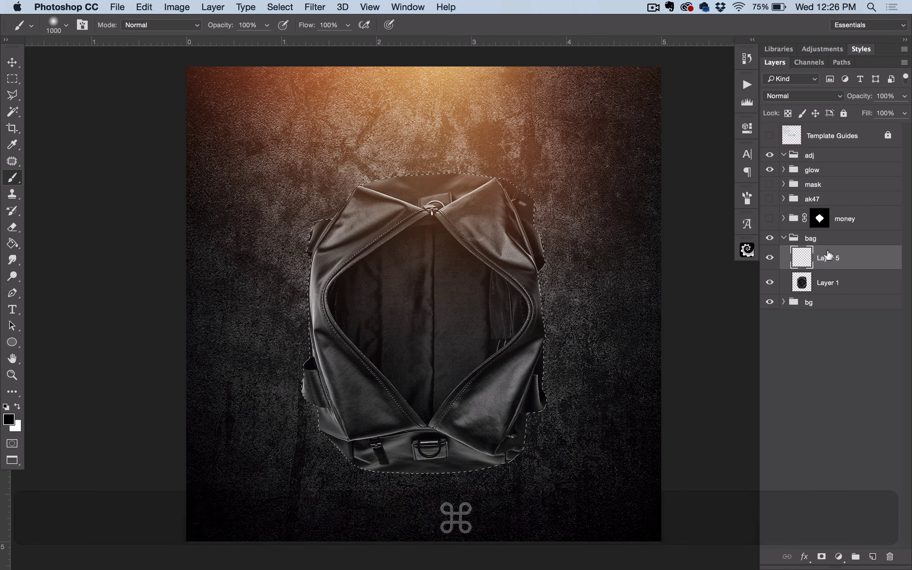
pyautogui.hotkey('alt', 'BackSpace')
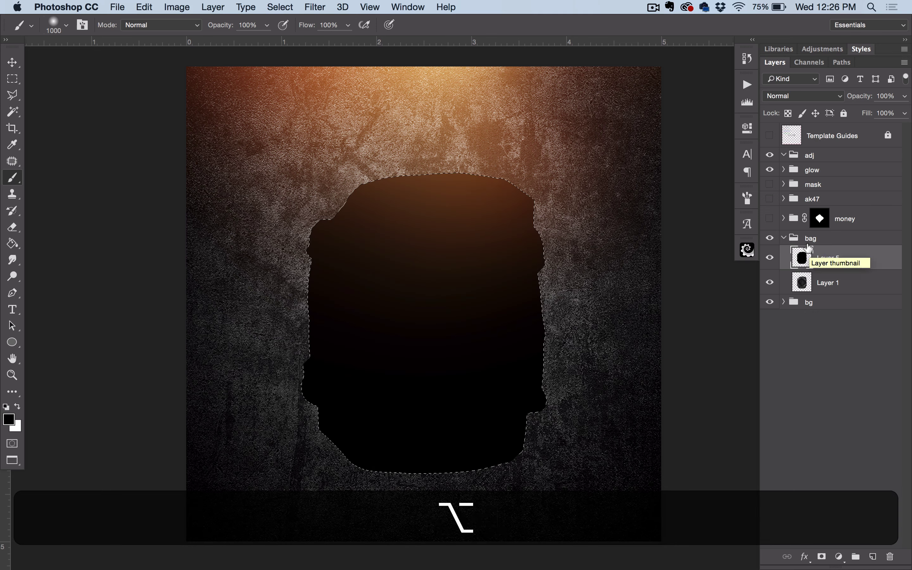
pyautogui.hotkey('ctrl', 'd')
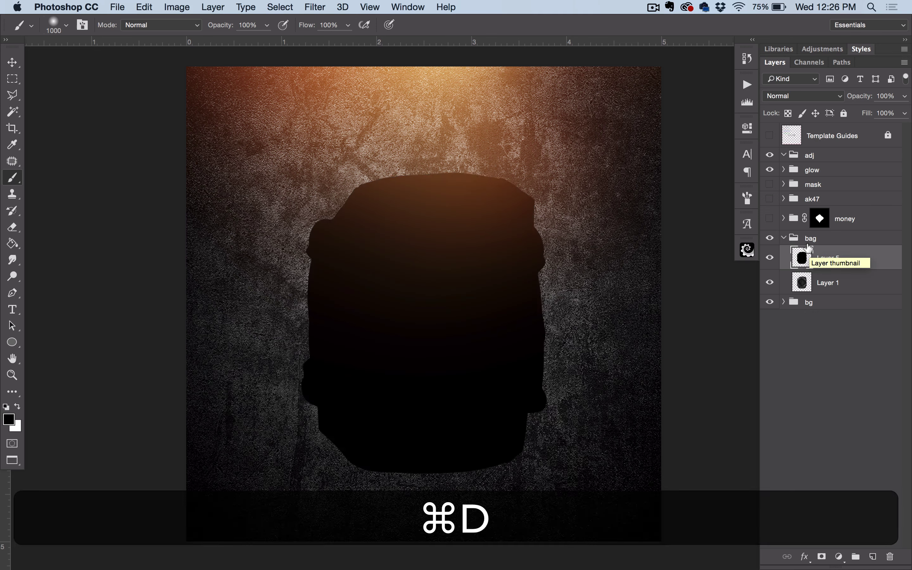
# Erase the upper and middle parts of the black bag fill with a large soft eraser, keeping the bag's bottom dark
pyautogui.press('e')
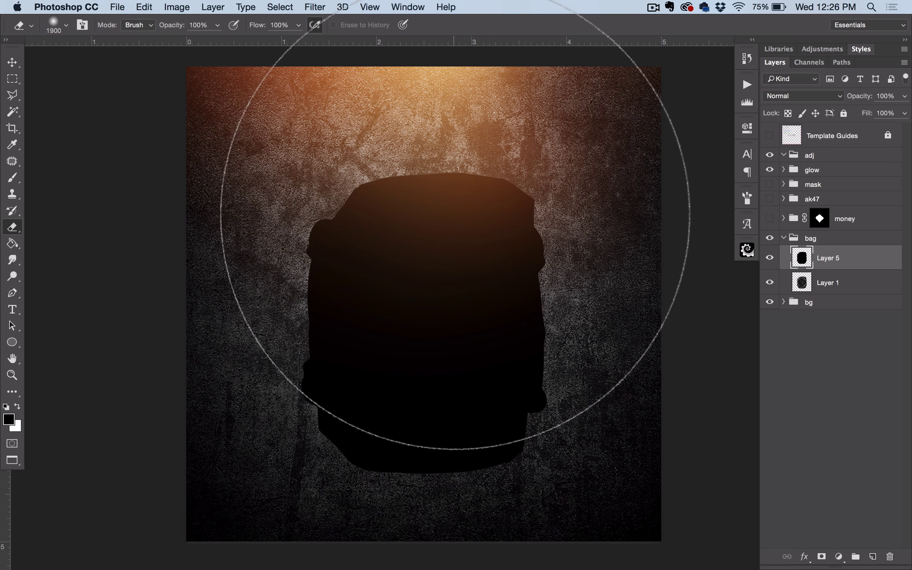
pyautogui.hotkey('shift', '[')
pyautogui.press('[')
pyautogui.press('[')
pyautogui.press('[')
pyautogui.press('[')
pyautogui.press('[')
pyautogui.press('[')
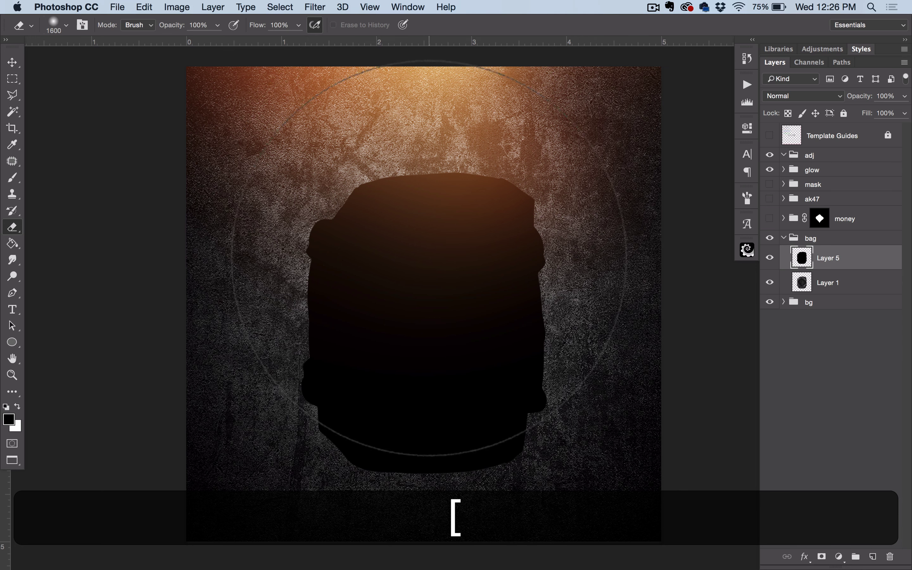
pyautogui.moveTo(432, 231); pyautogui.dragTo(455, 224)
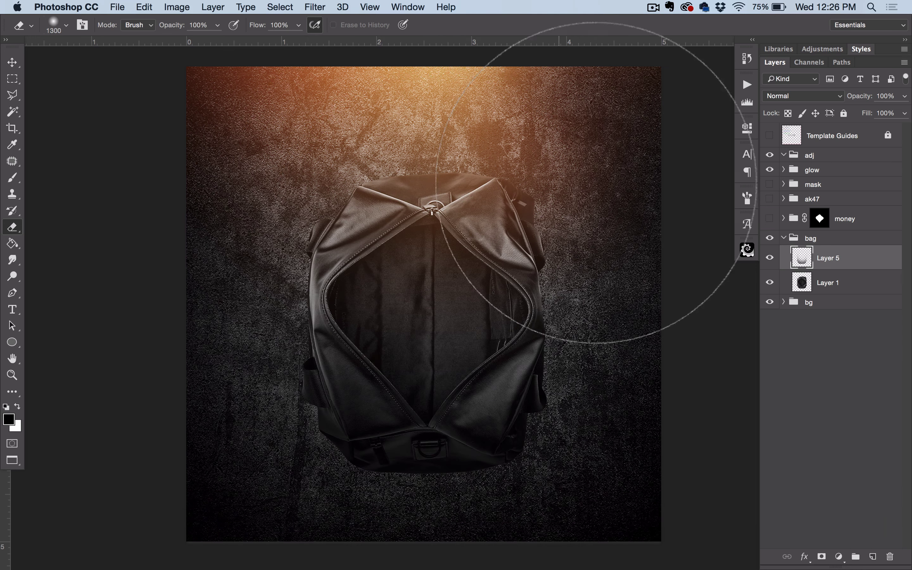
# Set the erased shading layer's opacity to 38% and save the document
pyautogui.click(903, 113)
pyautogui.moveTo(896, 114); pyautogui.dragTo(869, 116)
pyautogui.press('super+s')
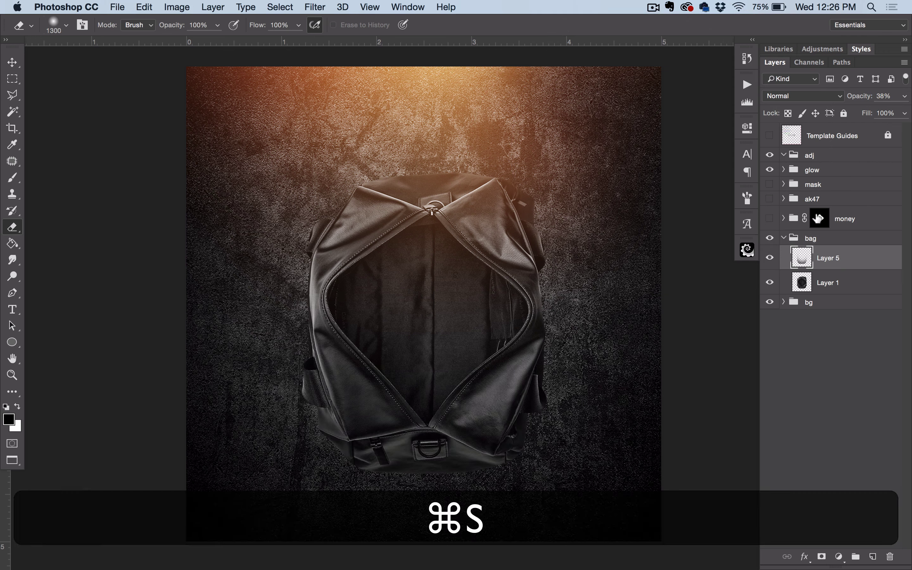
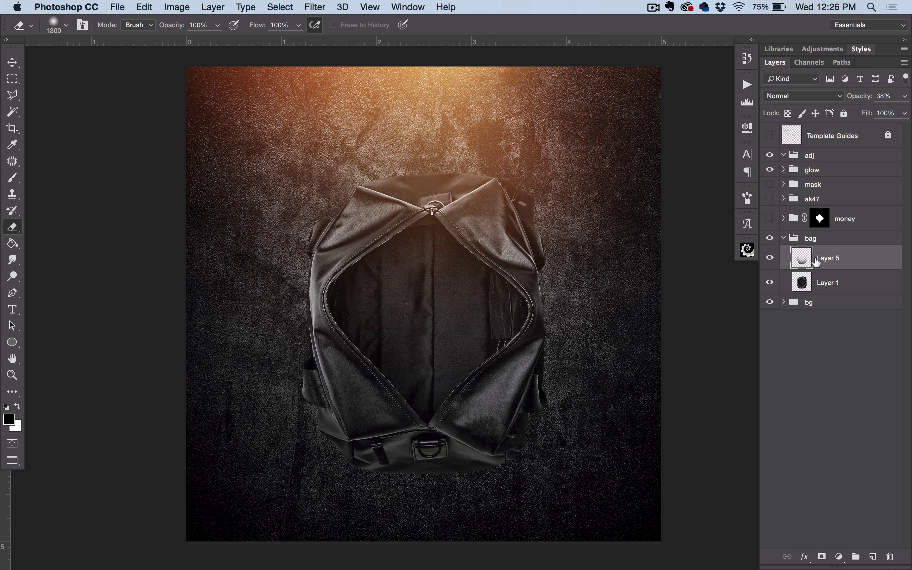
# Delete the erased shading layer and fill a new layer above Layer 1 with black in the shape of the bag
pyautogui.click(890, 555)
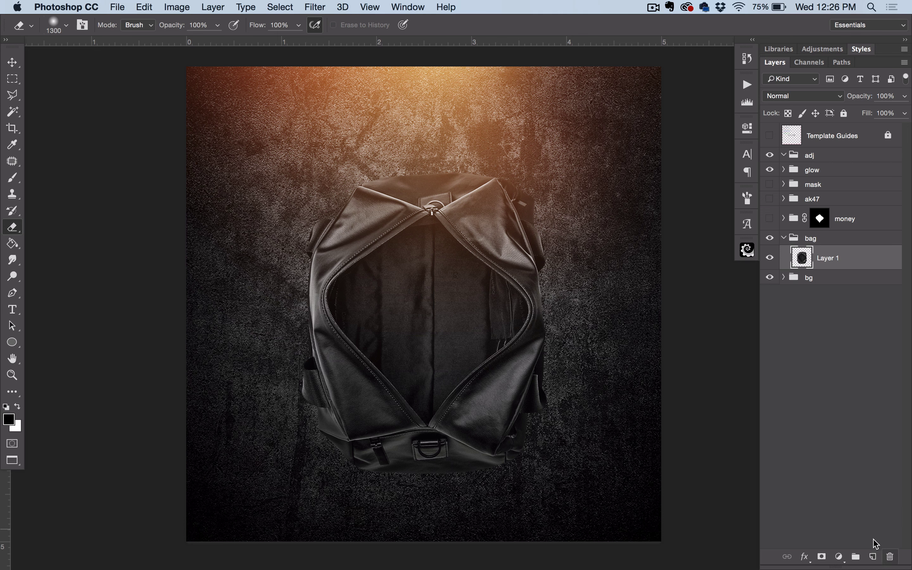
pyautogui.click(873, 556)
pyautogui.keyDown('super'); pyautogui.click(801, 282); pyautogui.keyUp('super')
pyautogui.press('alt+super+BackSpace')
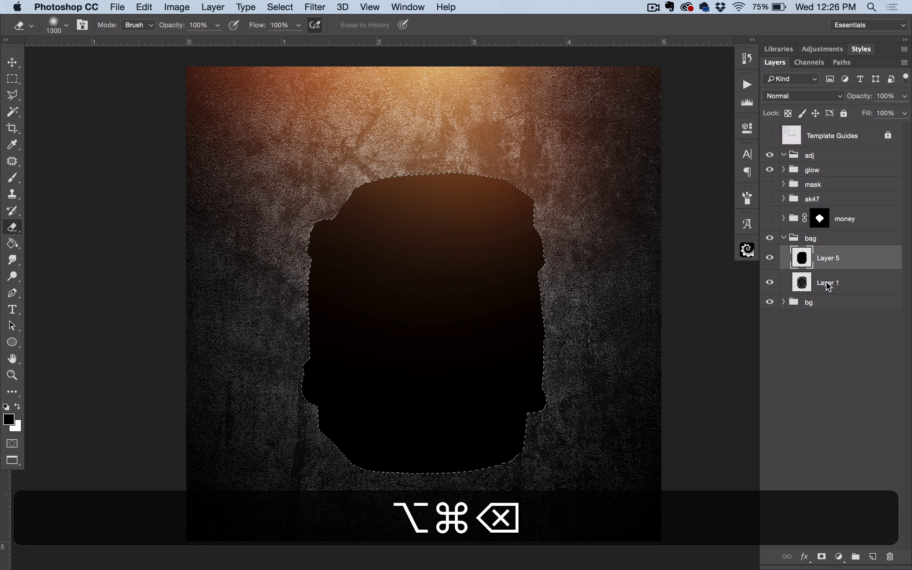
pyautogui.press('alt+super+d')
# Add a layer mask to the black fill and paint black over the bag's upper and middle area with a soft 1000 px brush
pyautogui.click(821, 556)
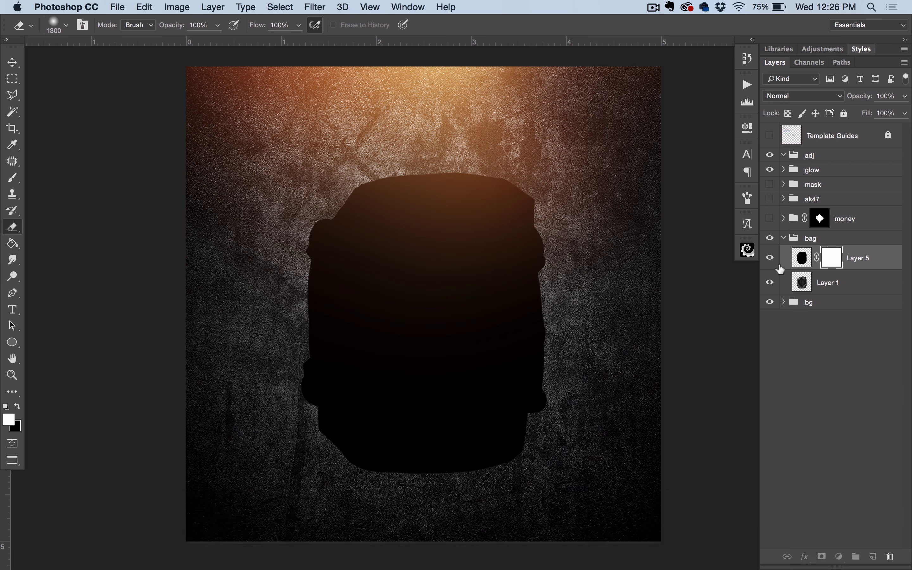
pyautogui.press('b')
pyautogui.press('x')
pyautogui.moveTo(409, 163)
pyautogui.mouseDown()
pyautogui.moveTo(407, 203)
pyautogui.moveTo(433, 339)
pyautogui.moveTo(437, 254)
pyautogui.moveTo(457, 289)
pyautogui.moveTo(436, 282)
pyautogui.mouseUp()
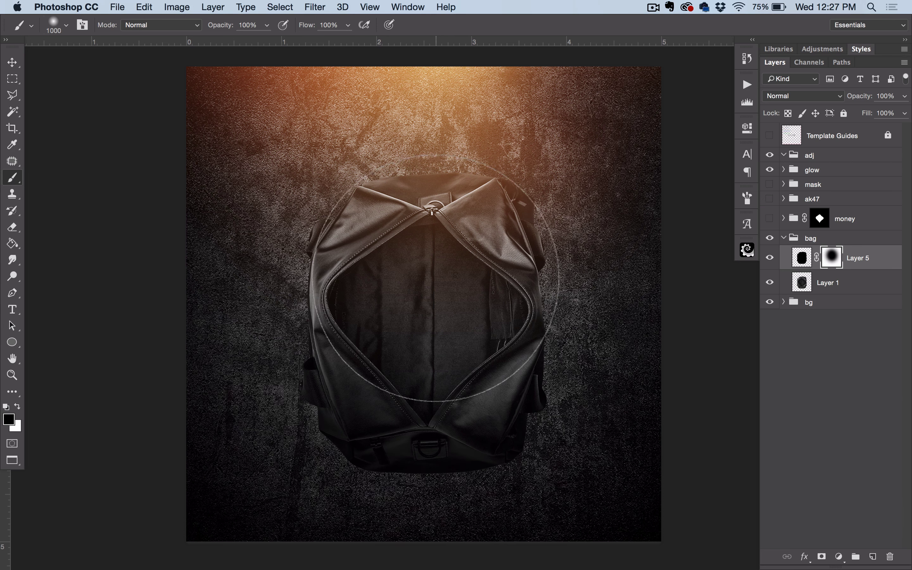
# Set the masked shading layer's opacity to 57%, compare the bag with and without it, and save the document
pyautogui.click(904, 96)
pyautogui.moveTo(905, 111); pyautogui.dragTo(878, 112)
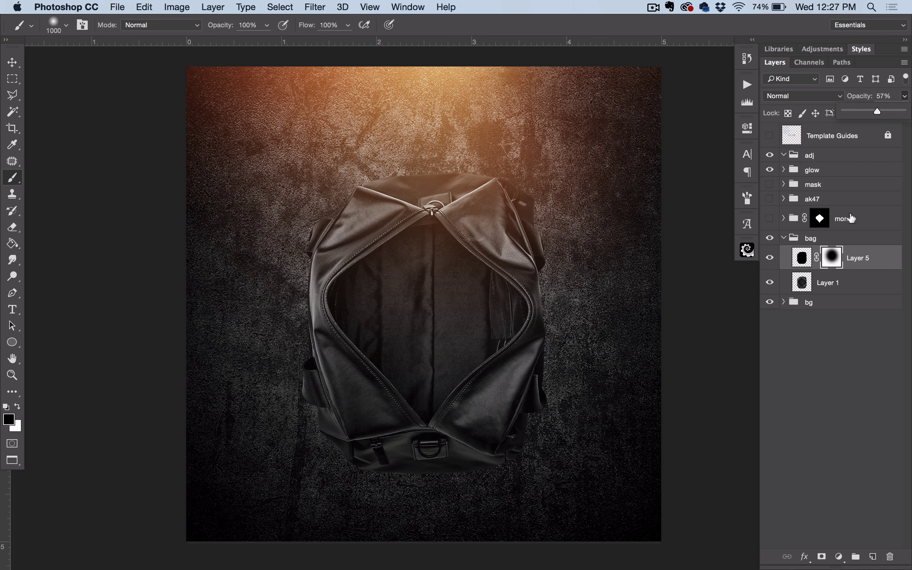
pyautogui.click(801, 259)
pyautogui.click(769, 258)
pyautogui.click(770, 257)
pyautogui.press('super+s')
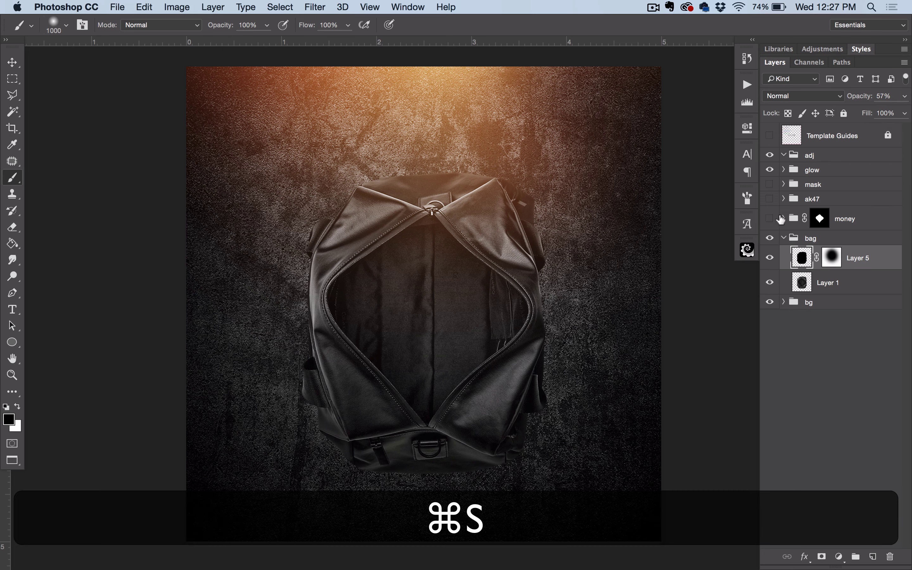
pyautogui.press('v')
pyautogui.moveTo(539, 270); pyautogui.dragTo(542, 265)
pyautogui.press('super+s')
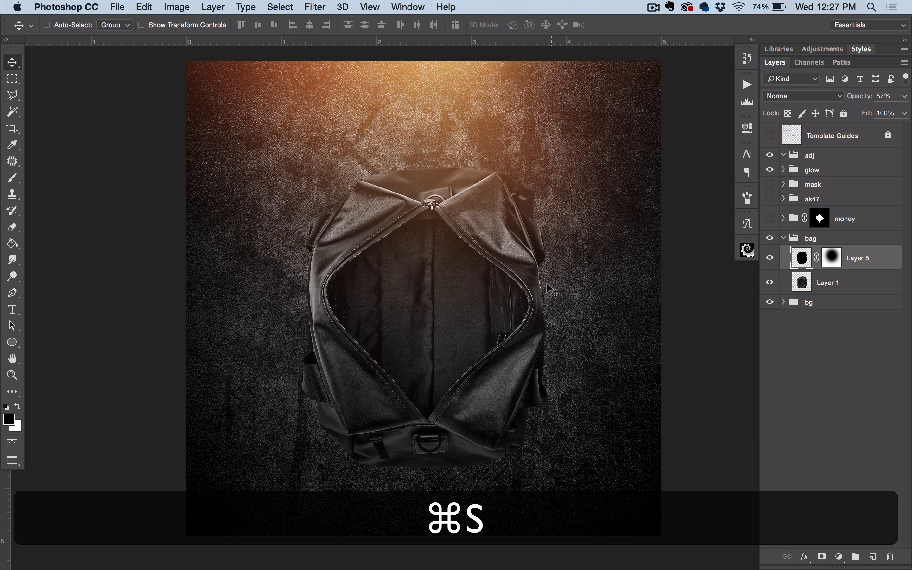
# Load the bag outline from Layer 1 as a selection and fill it with white on a new layer above Layer 5
pyautogui.press('super+space')
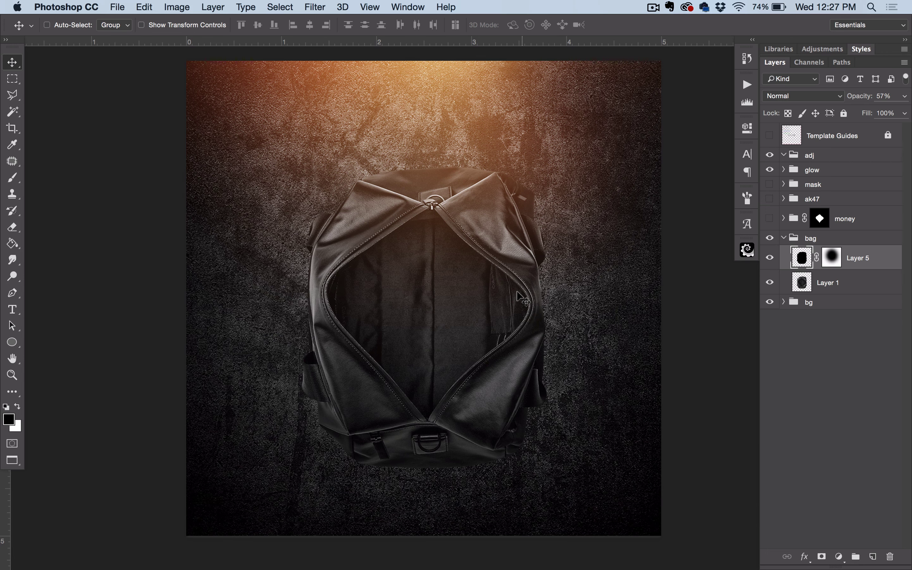
pyautogui.keyDown('super'); pyautogui.click(801, 281); pyautogui.keyUp('super')
pyautogui.click(874, 557)
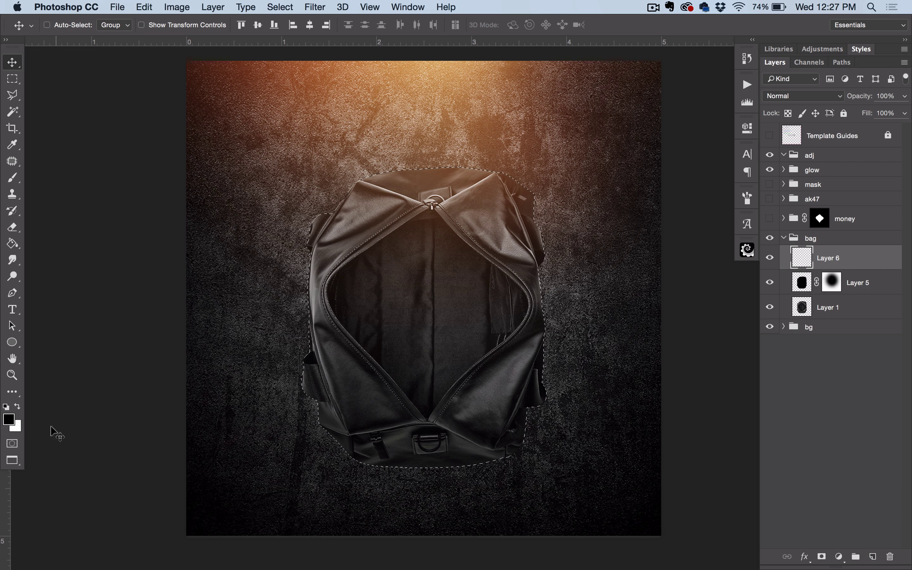
pyautogui.press('super+BackSpace')
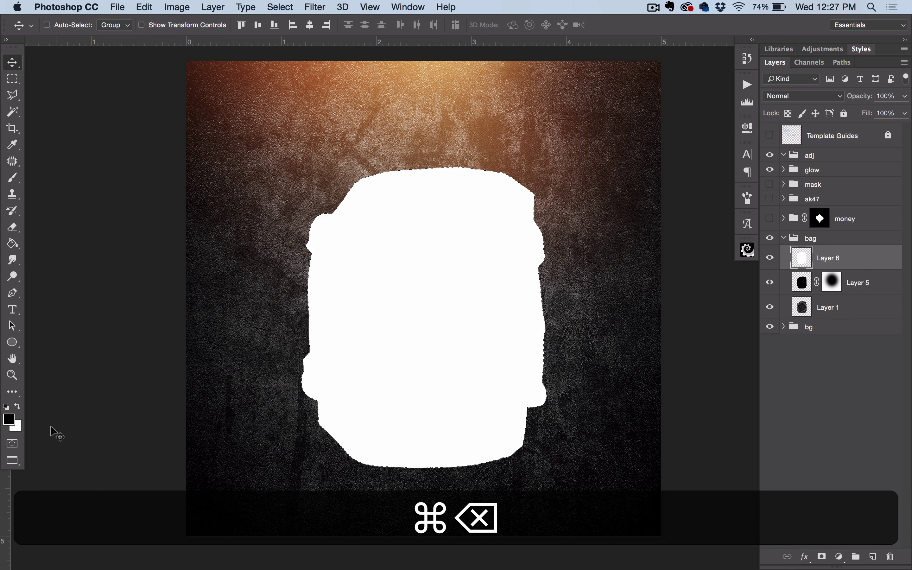
pyautogui.press('super+d')
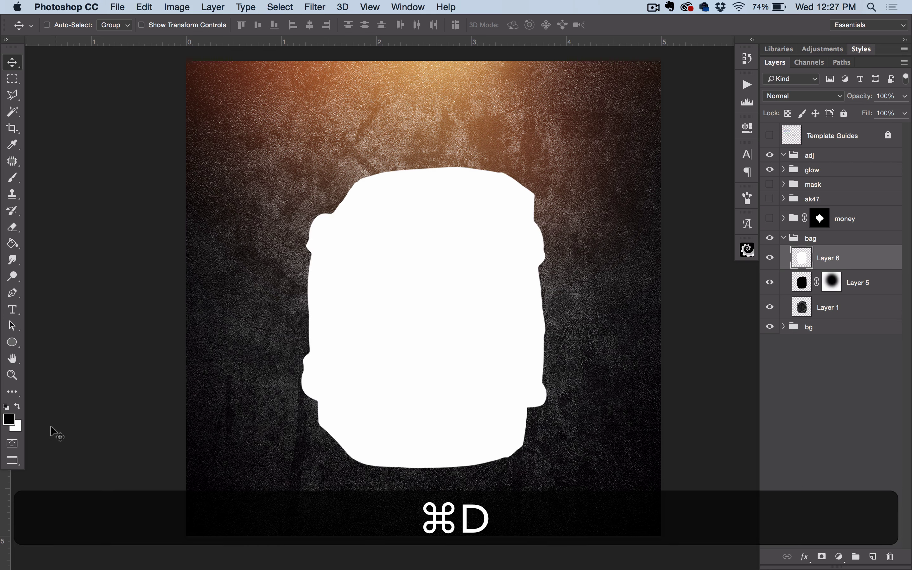
# Duplicate the white bag shape, invert the copy to black, and nudge it down by one pixel
pyautogui.press('super+j')
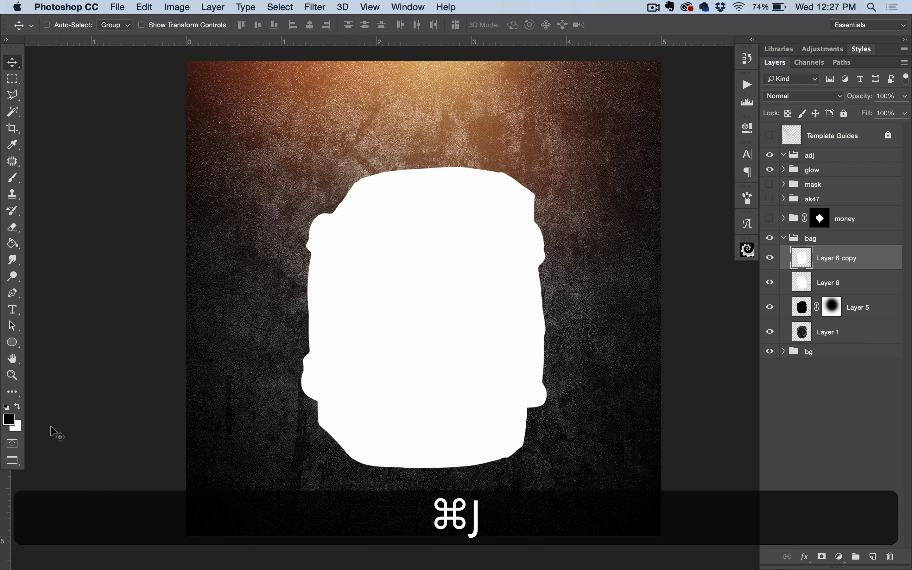
pyautogui.press('super+i')
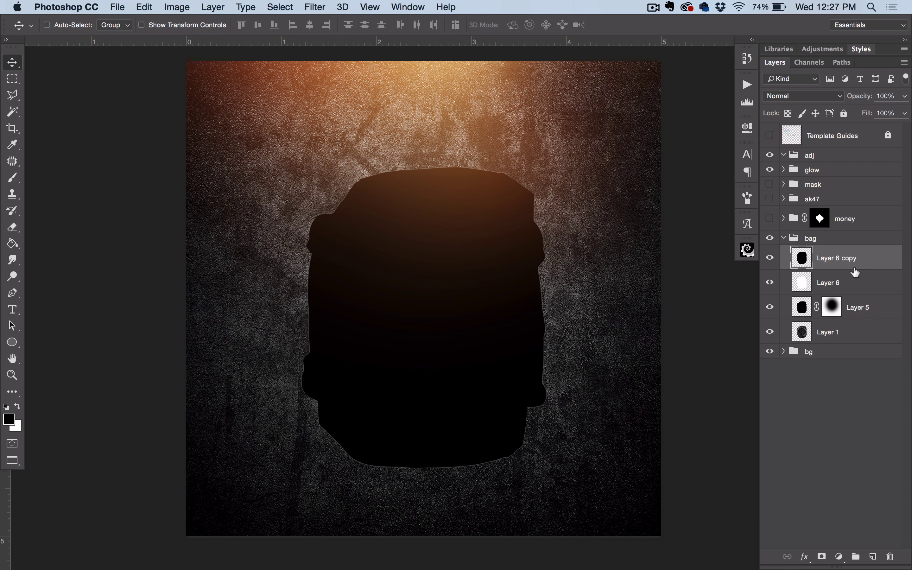
pyautogui.press('Down')
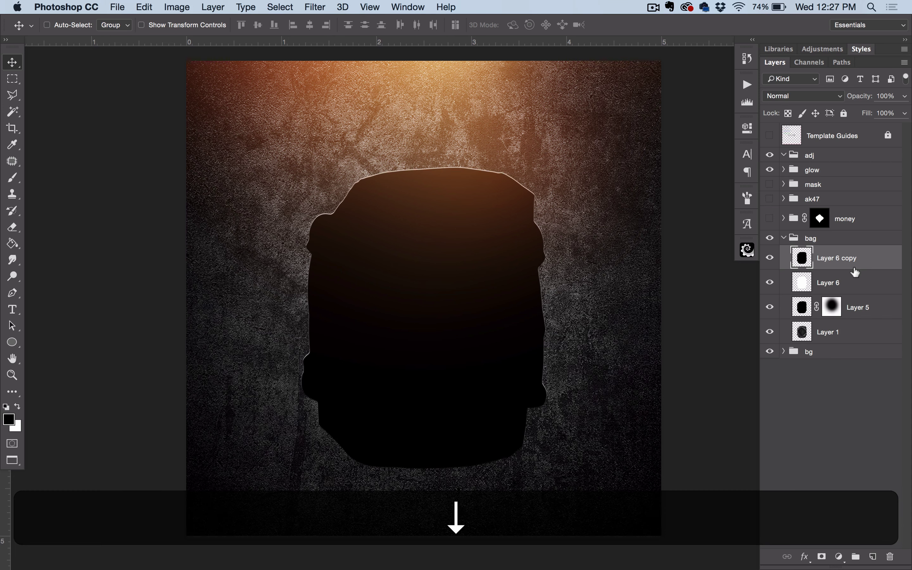
pyautogui.press('Up')
pyautogui.press('Down')
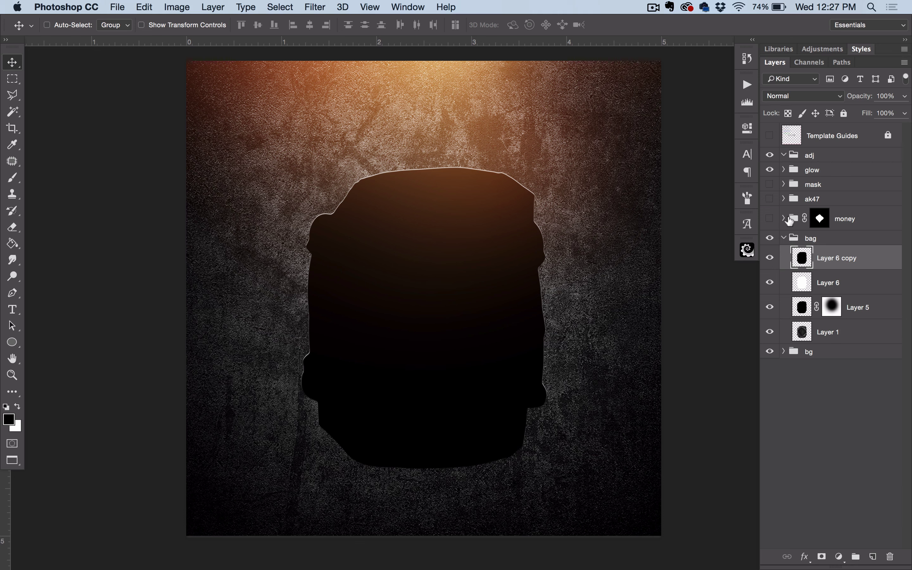
# Cut the black copy's shape out of the white Layer 6 to leave a thin rim highlight, and delete the copy
pyautogui.keyDown('super'); pyautogui.click(803, 258); pyautogui.keyUp('super')
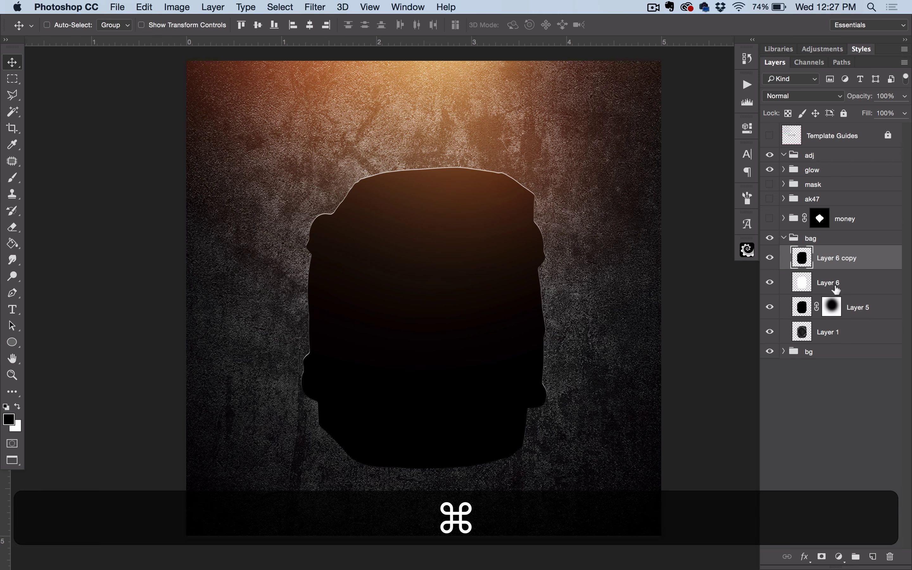
pyautogui.click(823, 283)
pyautogui.press('BackSpace')
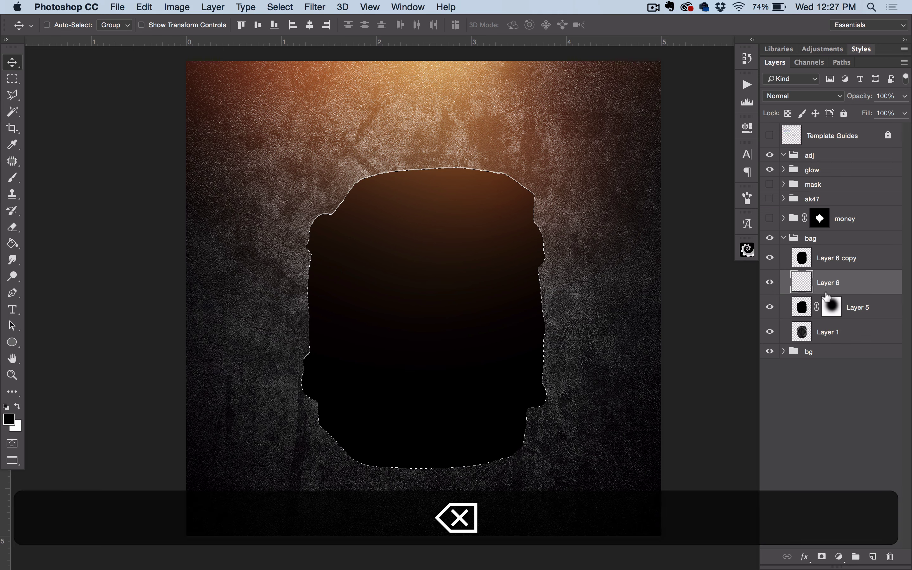
pyautogui.press('super+d')
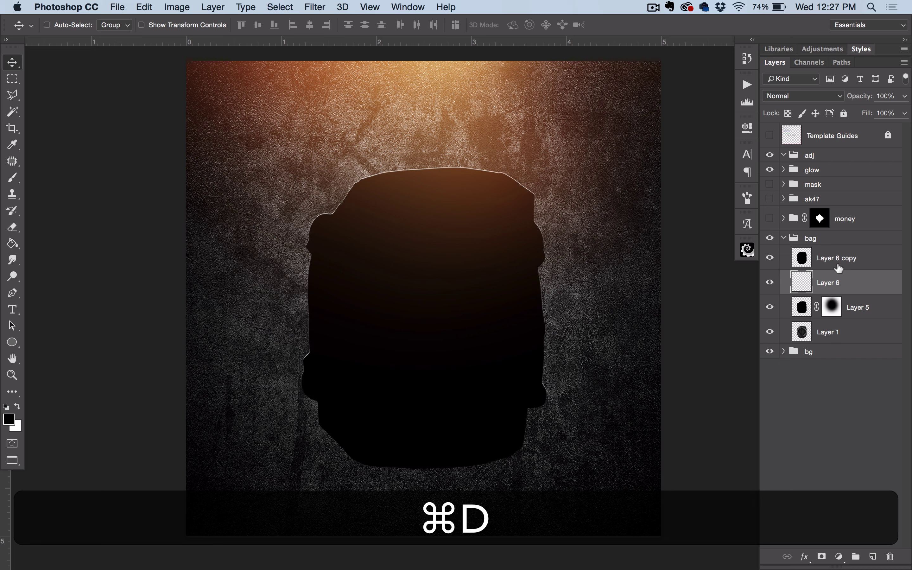
pyautogui.click(816, 259)
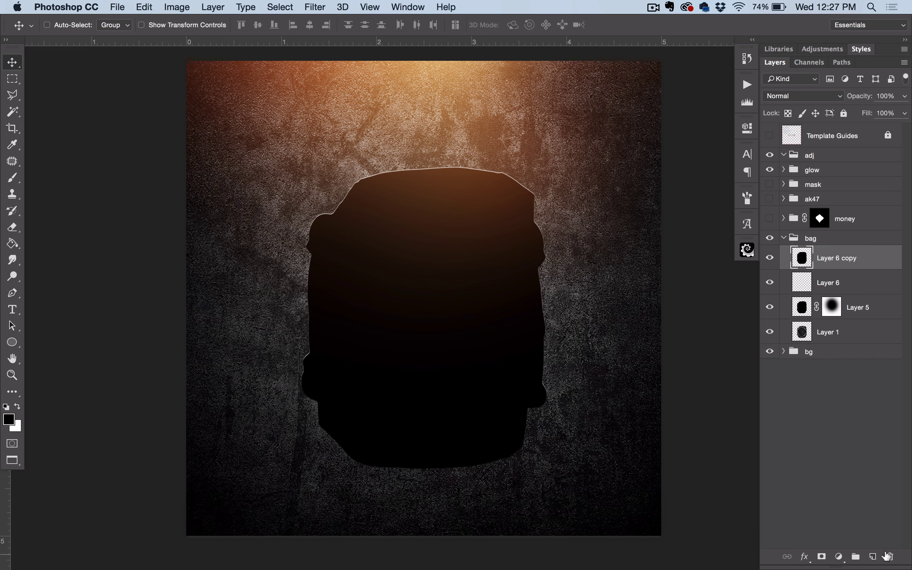
pyautogui.moveTo(887, 556); pyautogui.dragTo(889, 555)
# Compare the bag with and without the rim highlight and set the highlight layer's opacity to 64%
pyautogui.click(769, 257)
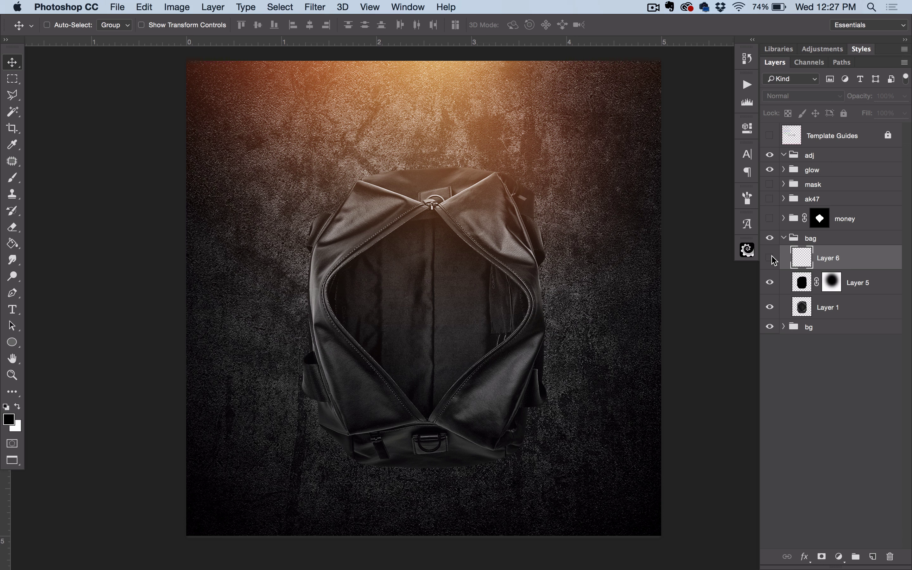
pyautogui.click(770, 257)
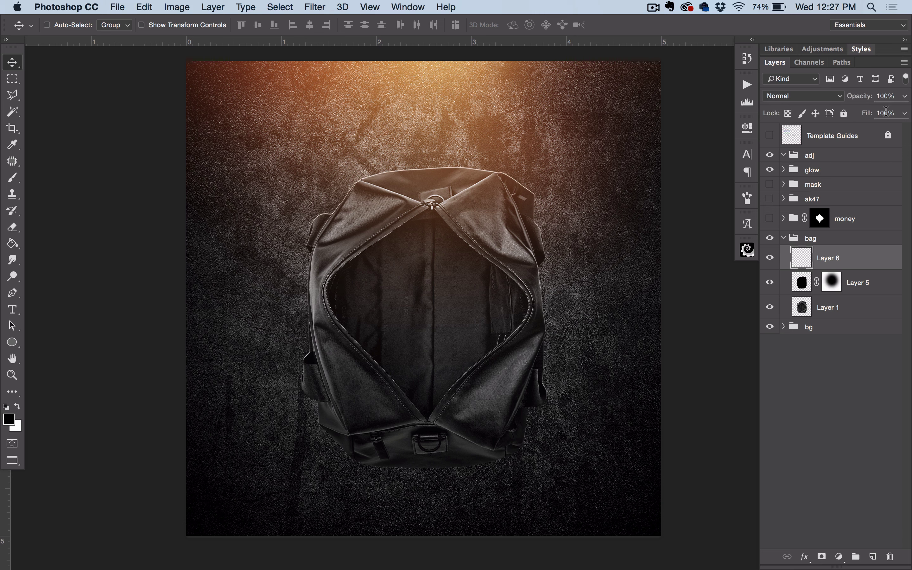
pyautogui.click(905, 96)
pyautogui.moveTo(904, 110); pyautogui.dragTo(877, 115)
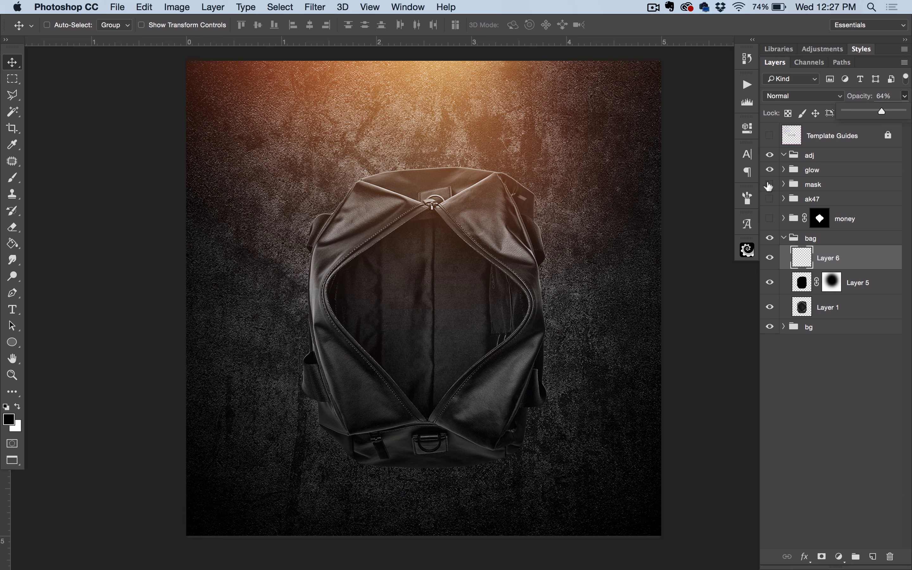
# Hide Layer 6, Layer 5, the background group's Layer 4 and the glow group to view the image without the lighting effects
pyautogui.click(769, 258)
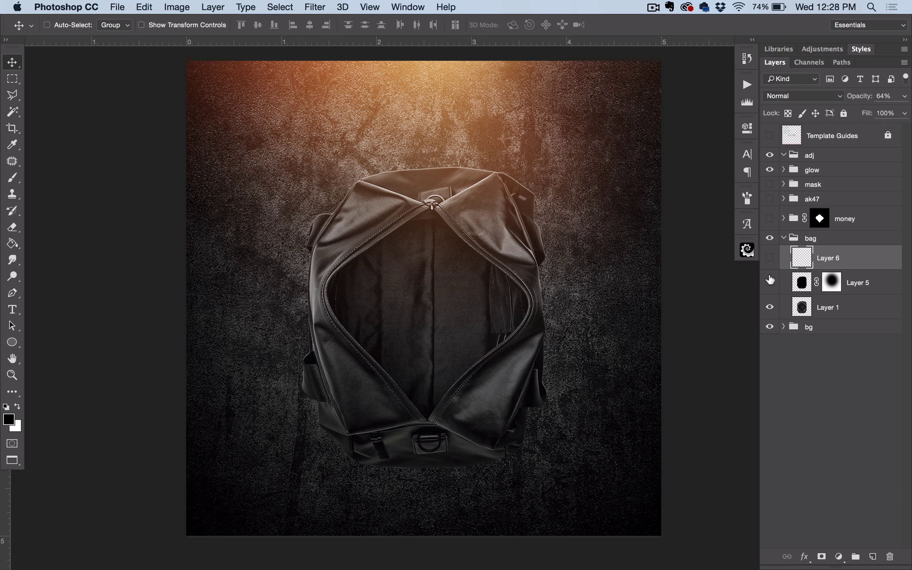
pyautogui.click(780, 326)
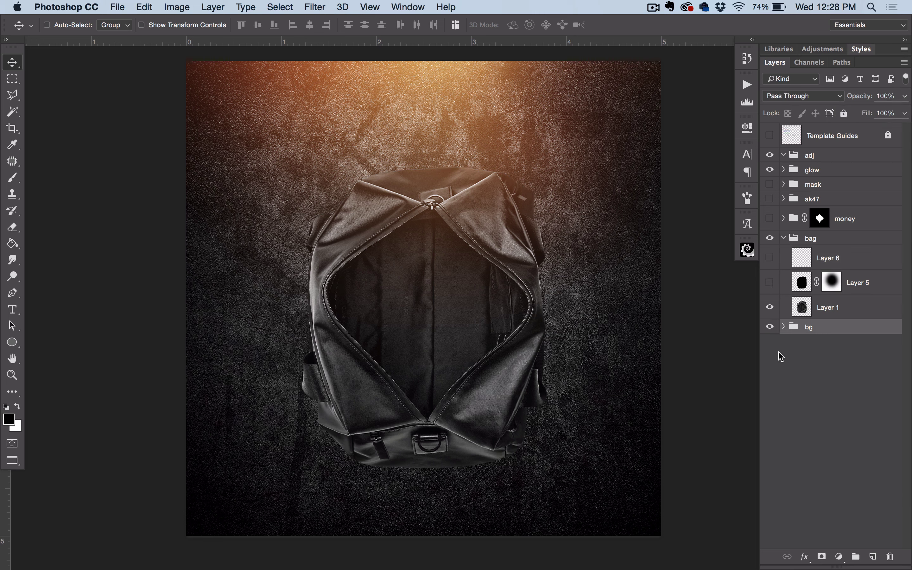
pyautogui.click(783, 327)
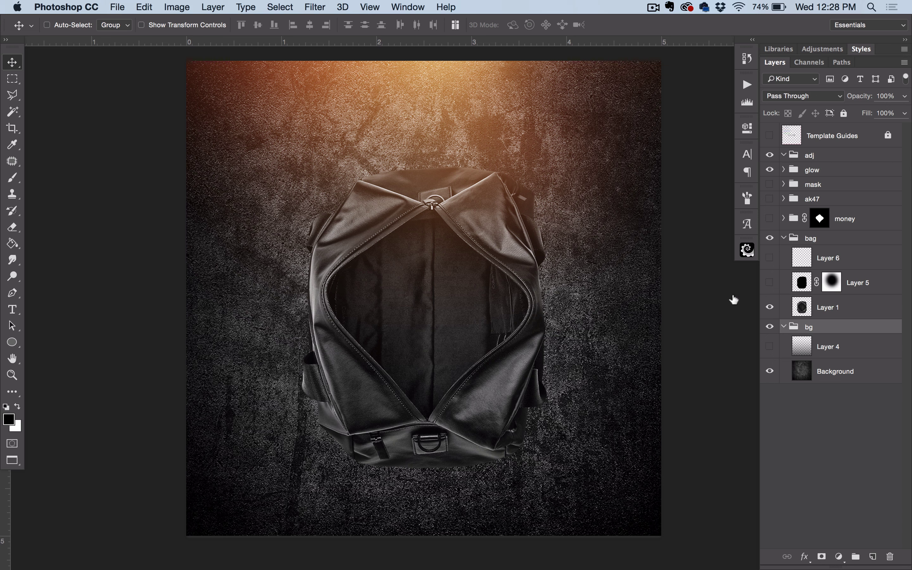
pyautogui.click(769, 170)
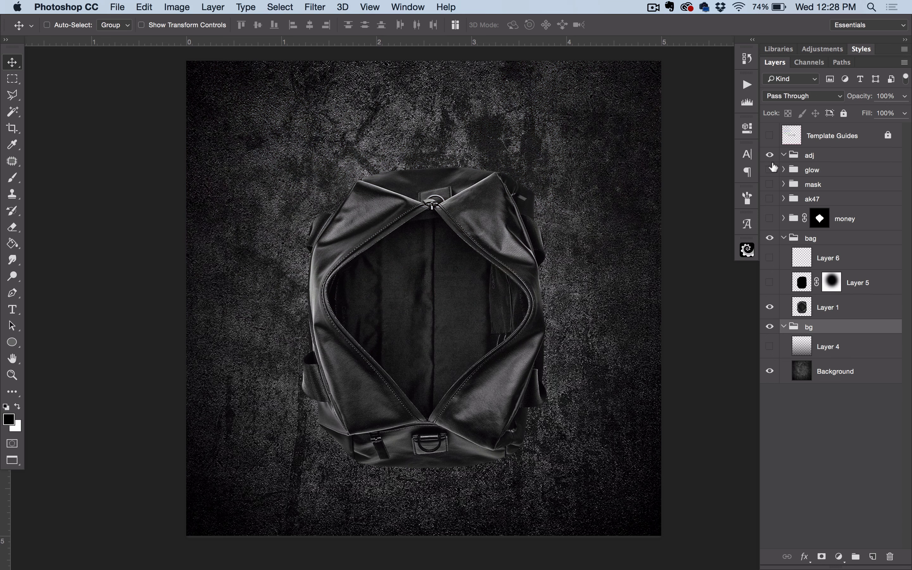
# Show Layer 4, Layer 5, Layer 6 and the glow group again, and collapse the bag and bg groups
pyautogui.click(769, 347)
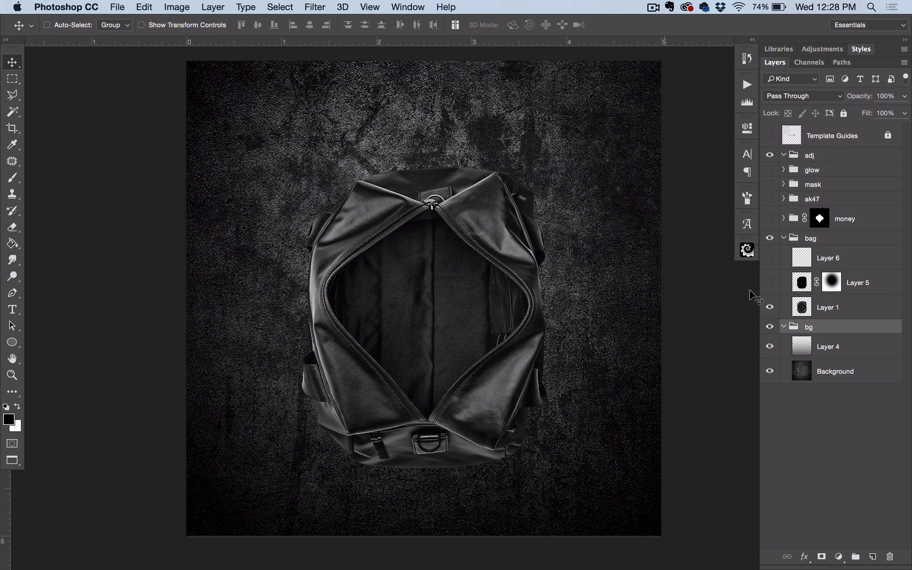
pyautogui.click(771, 284)
pyautogui.click(769, 257)
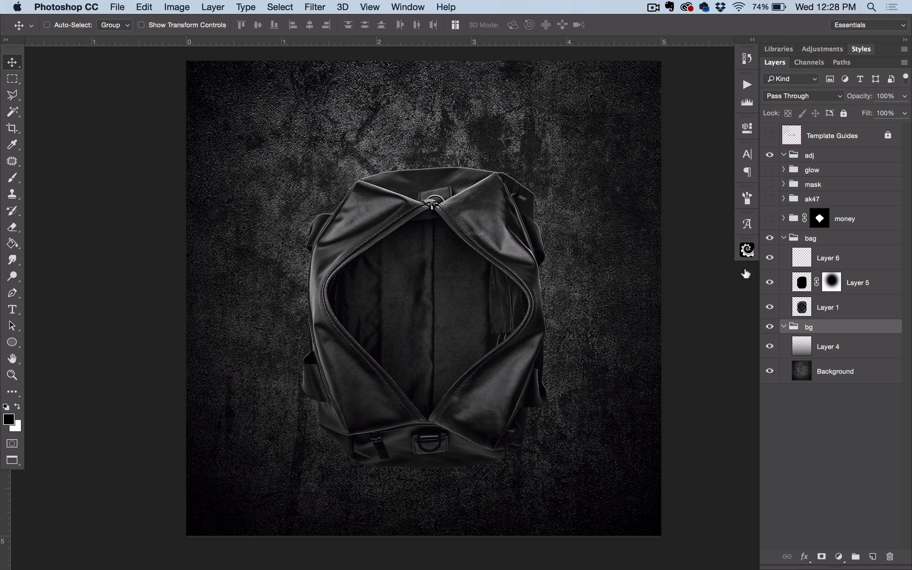
pyautogui.click(784, 238)
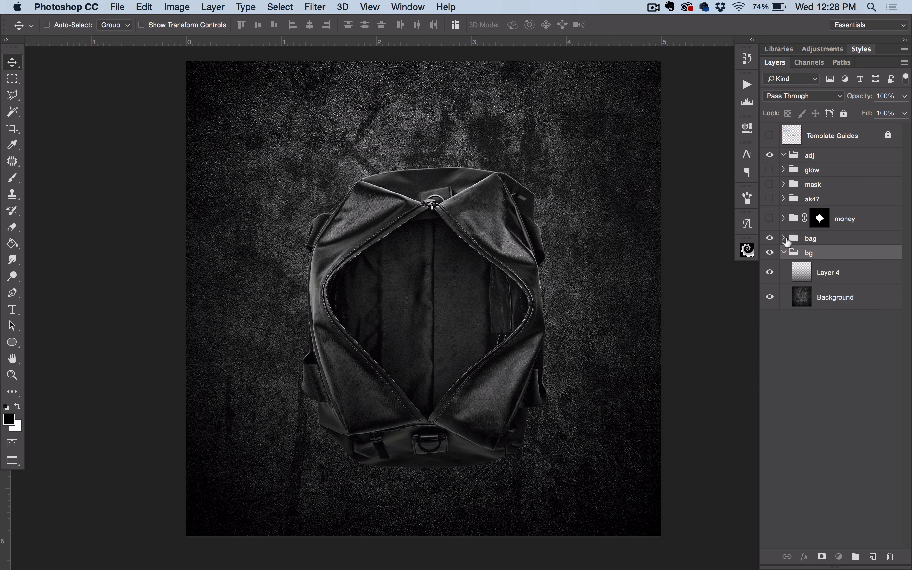
pyautogui.click(784, 327)
pyautogui.click(769, 170)
# Save the document
pyautogui.press('super+s')
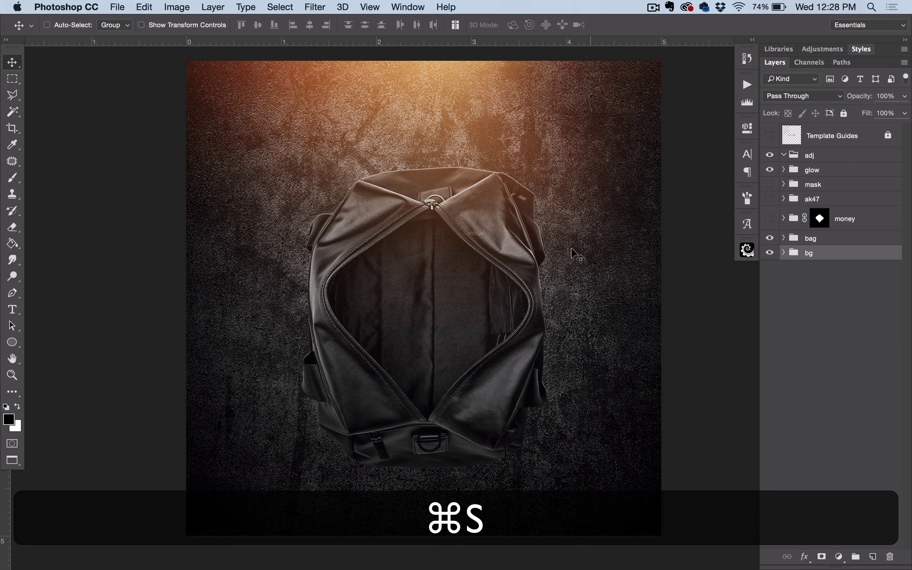
pyautogui.moveTo(604, 271); pyautogui.dragTo(601, 265)
pyautogui.press('super+s')
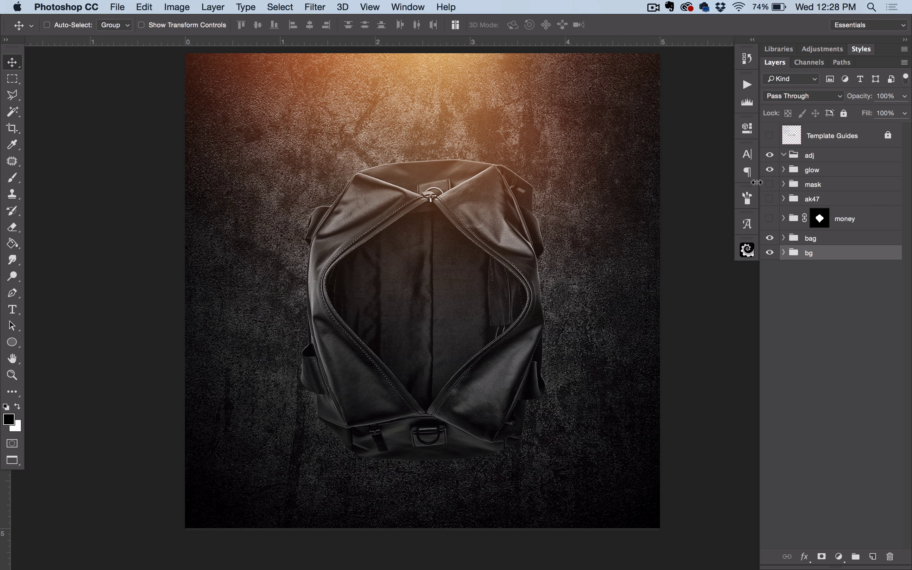
# Show and expand the money group, and add a new layer filled with black above its topmost money layer
pyautogui.click(767, 222)
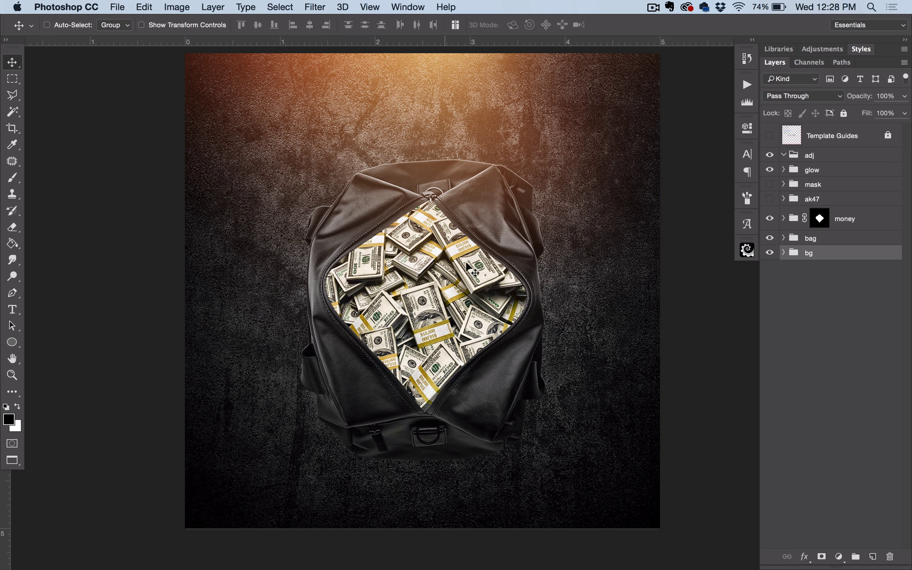
pyautogui.click(784, 218)
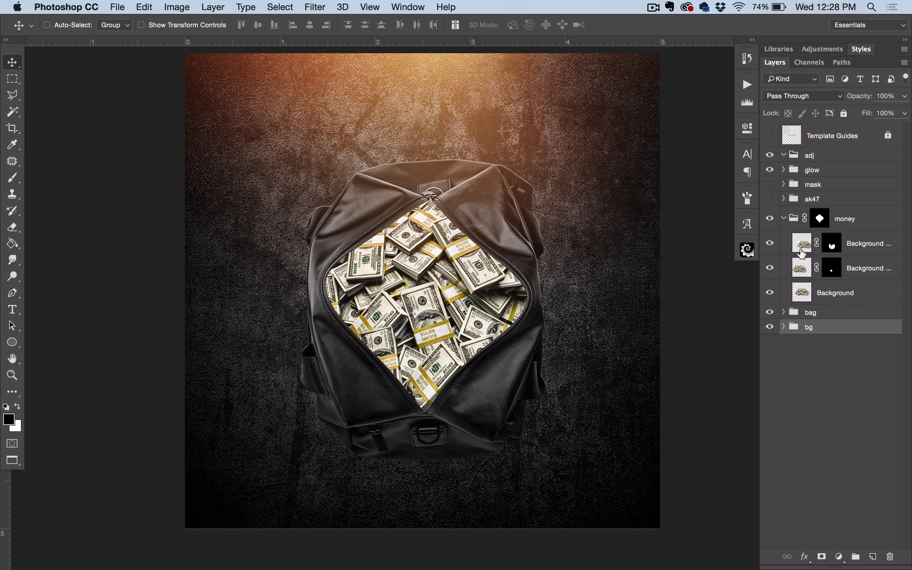
pyautogui.click(847, 246)
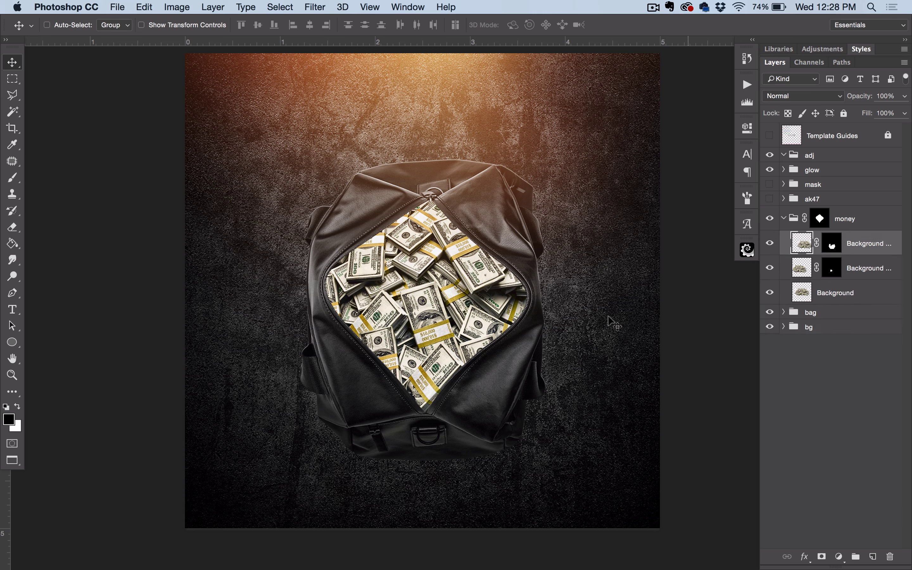
pyautogui.click(872, 556)
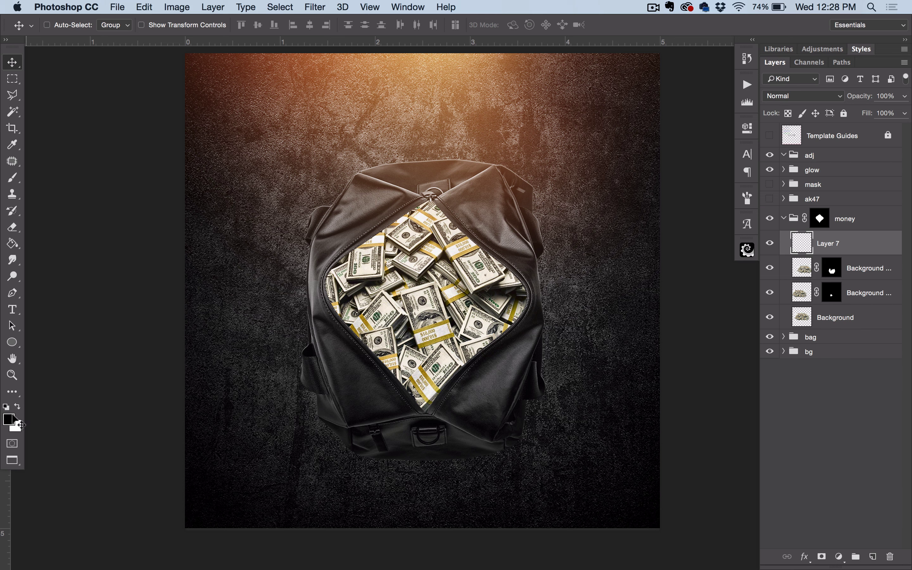
pyautogui.hotkey('alt', 'BackSpace')
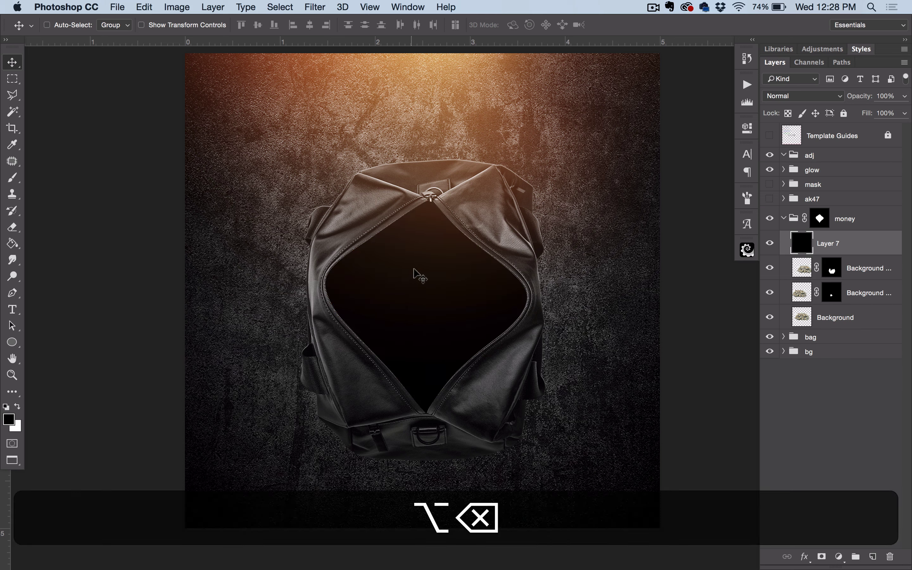
# Erase the centre of the black layer with a soft 600 px Eraser at 0% hardness, leaving dark edges around the money
pyautogui.press('e')
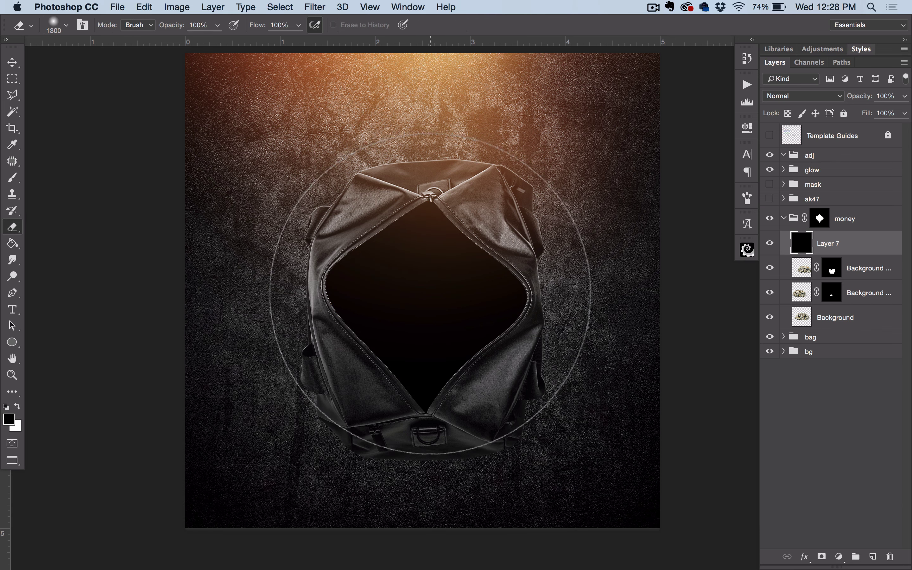
pyautogui.press('e')
pyautogui.press('shift')
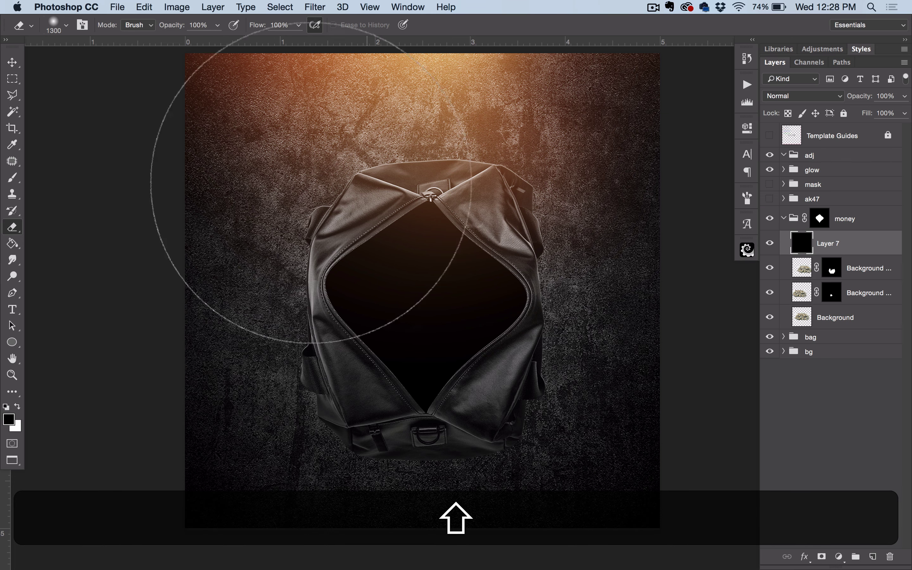
pyautogui.click(60, 32)
pyautogui.click(72, 93)
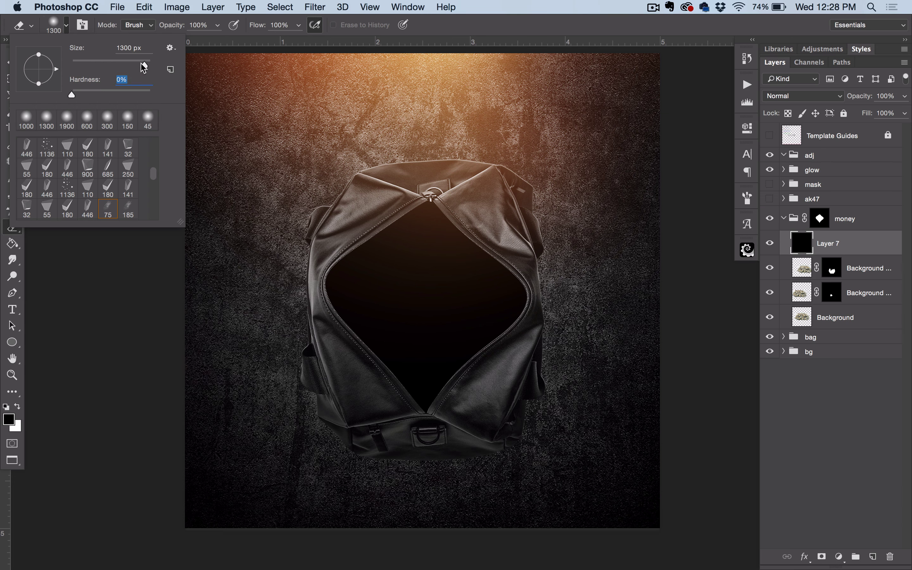
pyautogui.moveTo(144, 65); pyautogui.dragTo(102, 65)
pyautogui.click(67, 29)
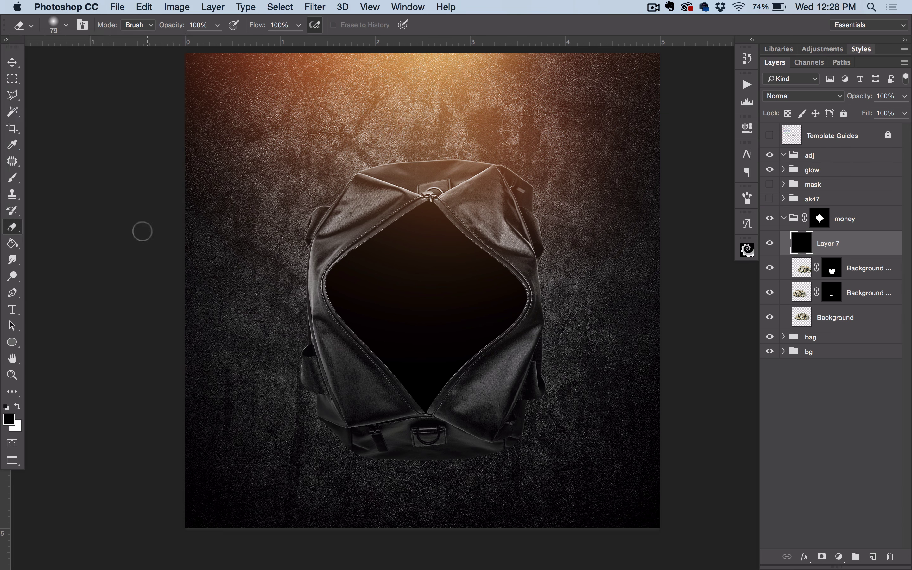
pyautogui.press(']')
pyautogui.press(']')
pyautogui.press(']')
pyautogui.press(']')
pyautogui.press(']')
pyautogui.press(']')
pyautogui.press(']')
pyautogui.press(']')
pyautogui.press(']')
pyautogui.press(']')
pyautogui.press(']')
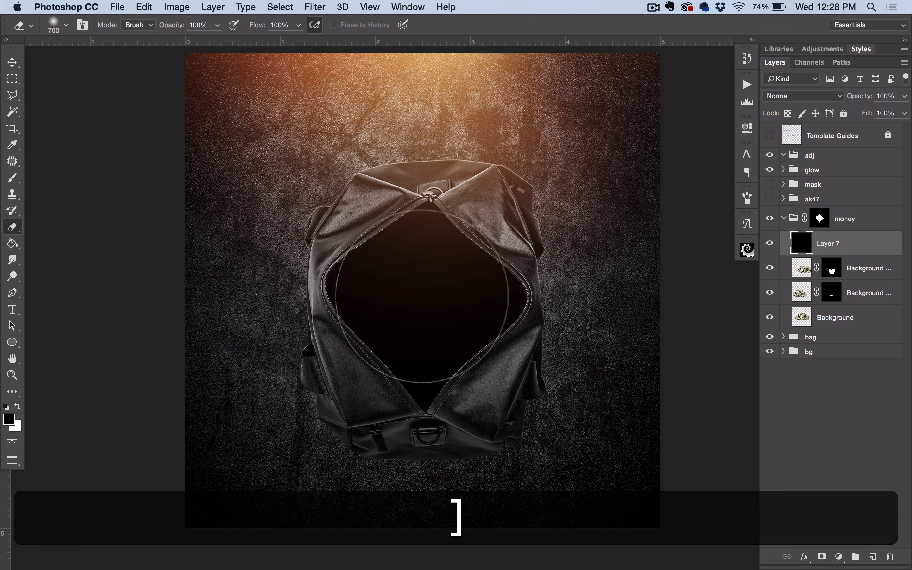
pyautogui.press('[')
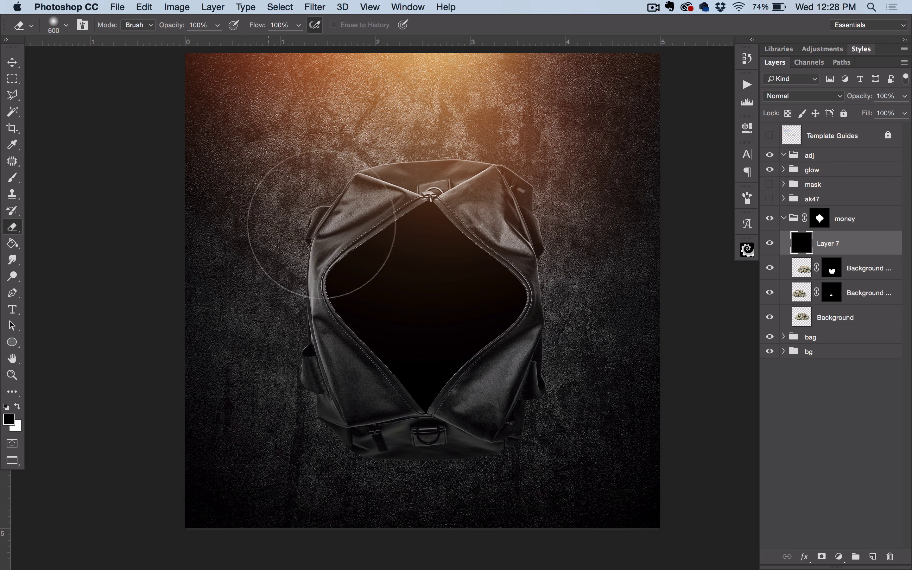
pyautogui.click(66, 25)
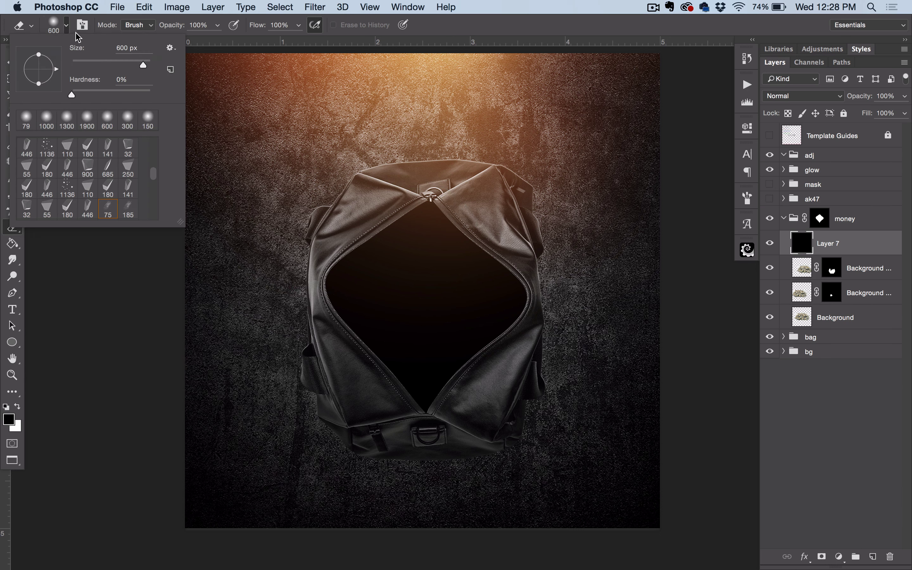
pyautogui.press('Return')
pyautogui.click(425, 301)
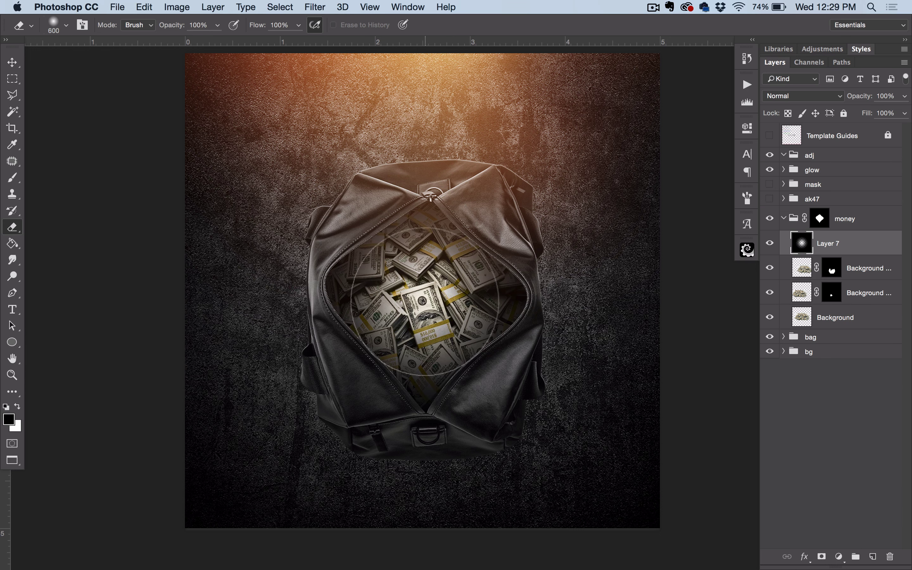
# Try erasing more shading from the upper money stacks with a 400 px Eraser, and undo it
pyautogui.press('[')
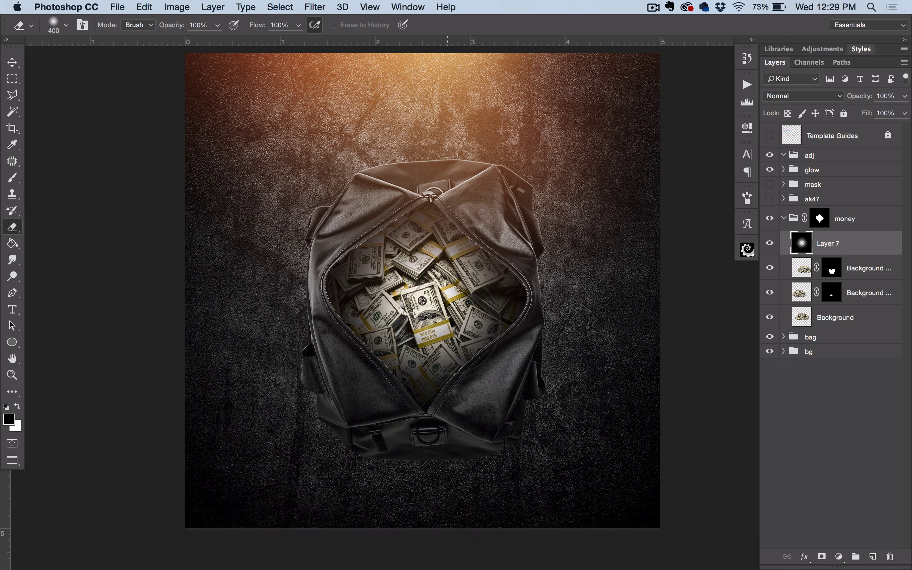
pyautogui.click(420, 273)
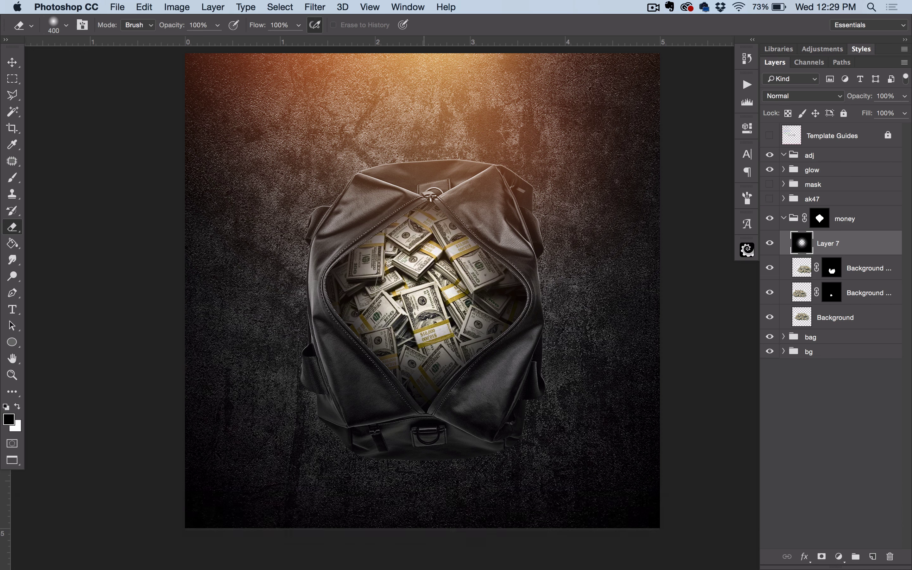
pyautogui.press('super+z')
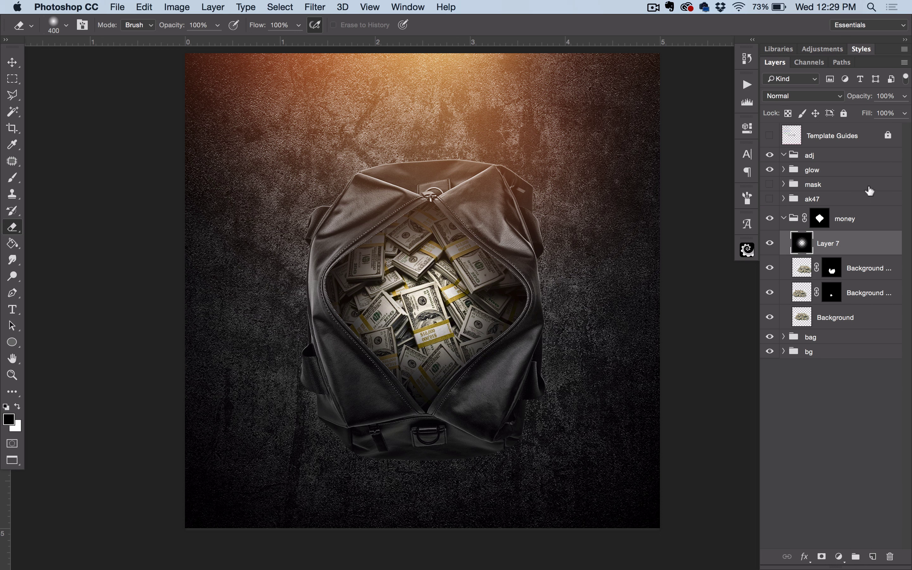
# Set Layer 7's opacity to 89% and add a second layer filled with black above it
pyautogui.moveTo(905, 99)
pyautogui.mouseDown()
pyautogui.moveTo(864, 115)
pyautogui.moveTo(896, 114)
pyautogui.mouseUp()
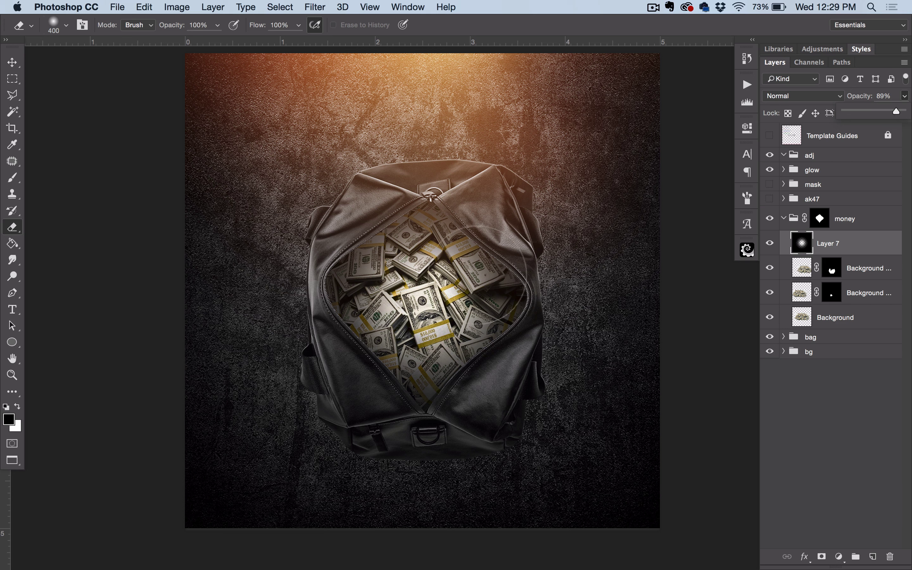
pyautogui.click(872, 556)
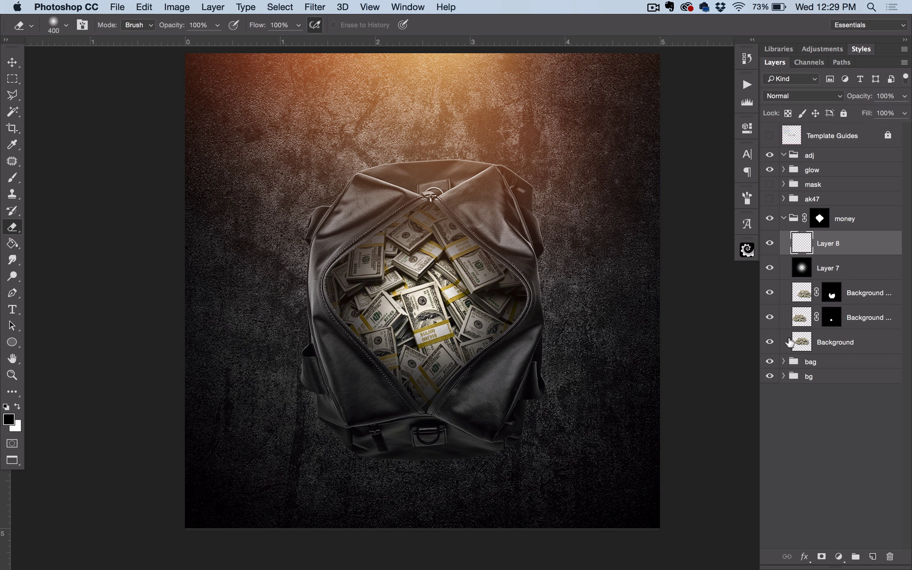
pyautogui.hotkey('alt', 'BackSpace')
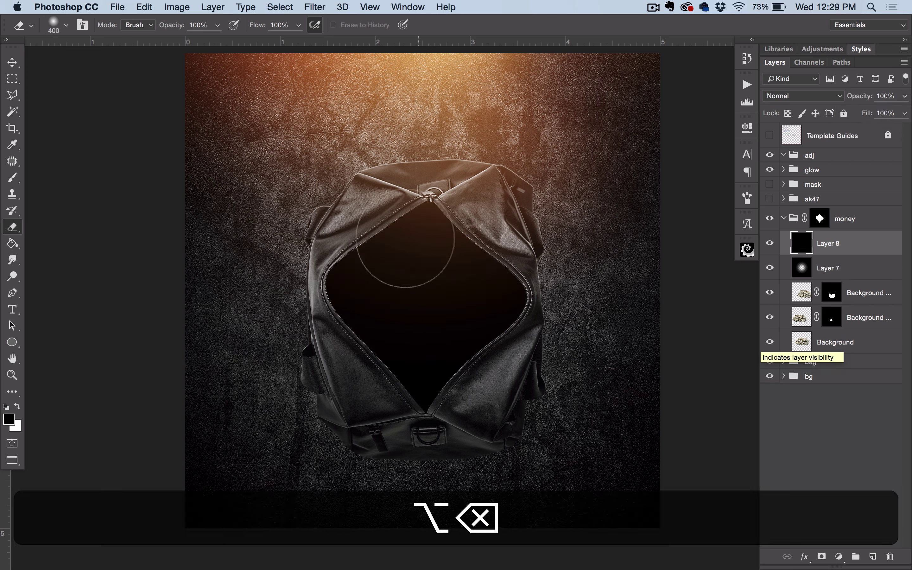
# Erase the inside of the new black layer with a soft 200 px Eraser, keeping a narrow shadow along the bag opening's edges
pyautogui.press('e')
pyautogui.press('[')
pyautogui.press('[')
pyautogui.press('[')
pyautogui.press('[')
pyautogui.press('[')
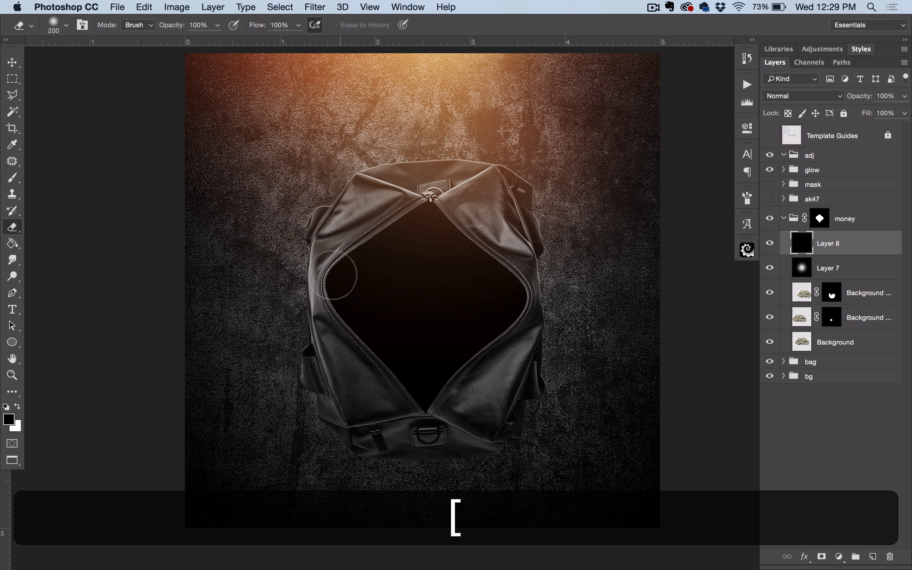
pyautogui.press(']')
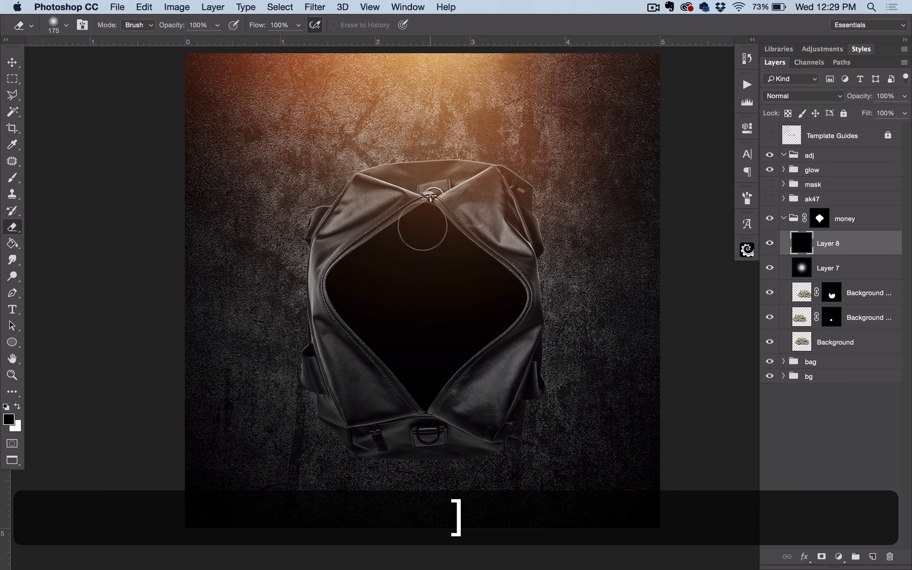
pyautogui.moveTo(430, 211)
pyautogui.mouseDown()
pyautogui.moveTo(398, 384)
pyautogui.moveTo(444, 316)
pyautogui.moveTo(358, 268)
pyautogui.moveTo(460, 272)
pyautogui.moveTo(442, 287)
pyautogui.moveTo(485, 328)
pyautogui.moveTo(426, 373)
pyautogui.moveTo(448, 270)
pyautogui.moveTo(487, 263)
pyautogui.moveTo(444, 351)
pyautogui.moveTo(392, 279)
pyautogui.moveTo(369, 297)
pyautogui.mouseUp()
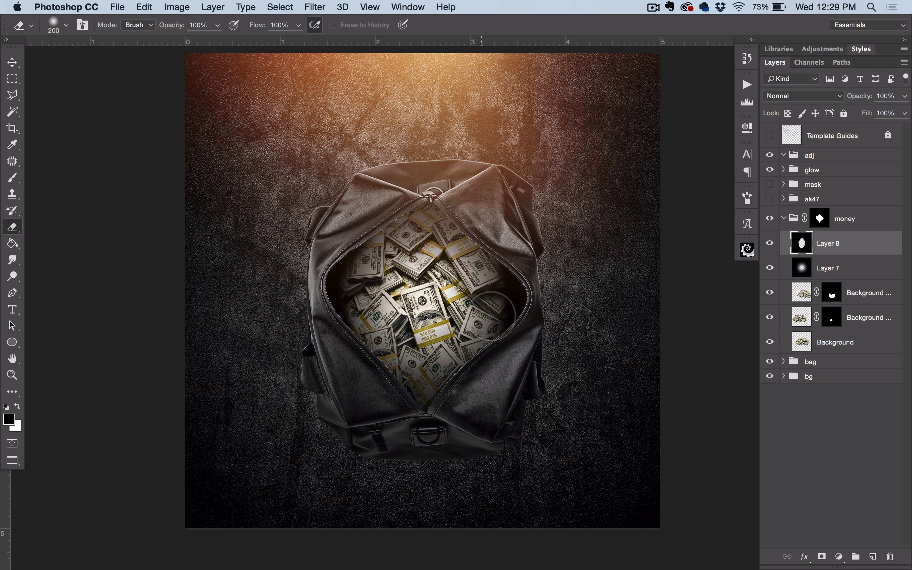
# Set Layer 8's opacity to 50%
pyautogui.click(904, 113)
pyautogui.moveTo(904, 113); pyautogui.dragTo(853, 112)
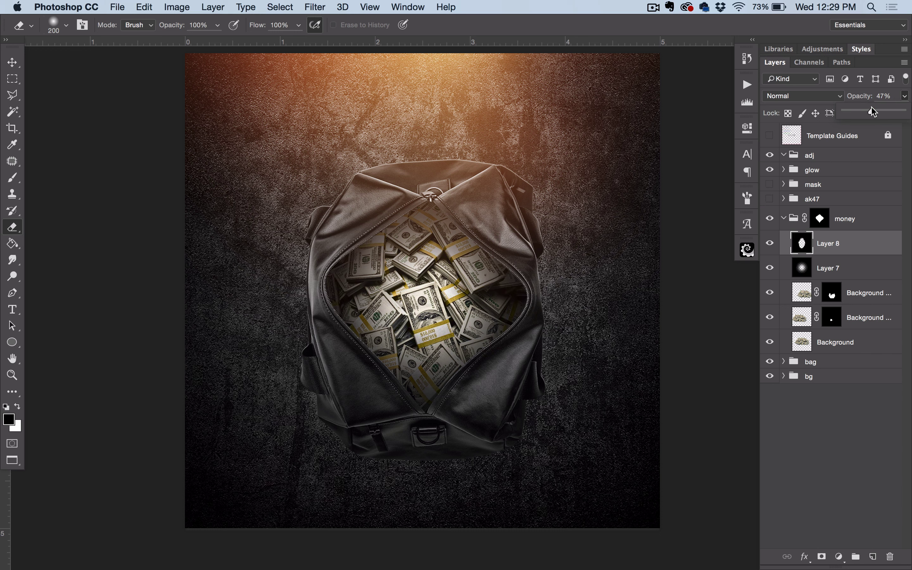
pyautogui.moveTo(871, 111); pyautogui.dragTo(874, 115)
# Paint black shading on Layer 8 at the upper end of the bag opening with a soft 400 px Brush at 0% hardness
pyautogui.press('b')
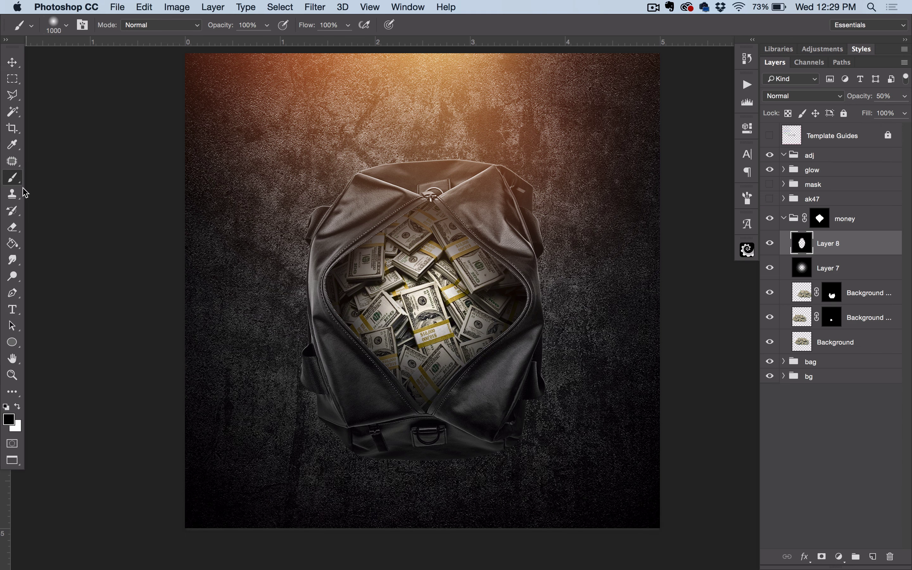
pyautogui.rightClick(12, 178)
pyautogui.click(15, 178)
pyautogui.press('[')
pyautogui.press('[')
pyautogui.press('[')
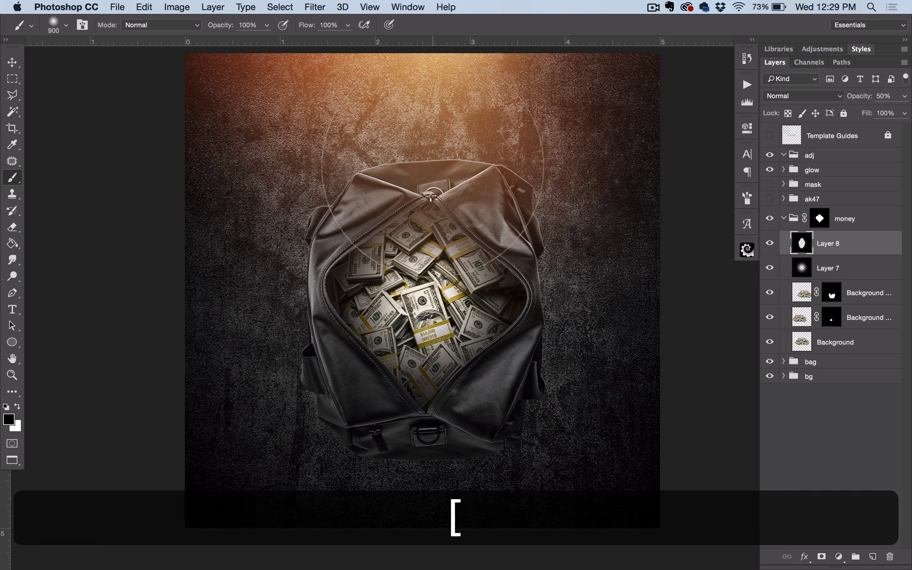
pyautogui.press('[')
pyautogui.press('[')
pyautogui.press('[')
pyautogui.click(66, 25)
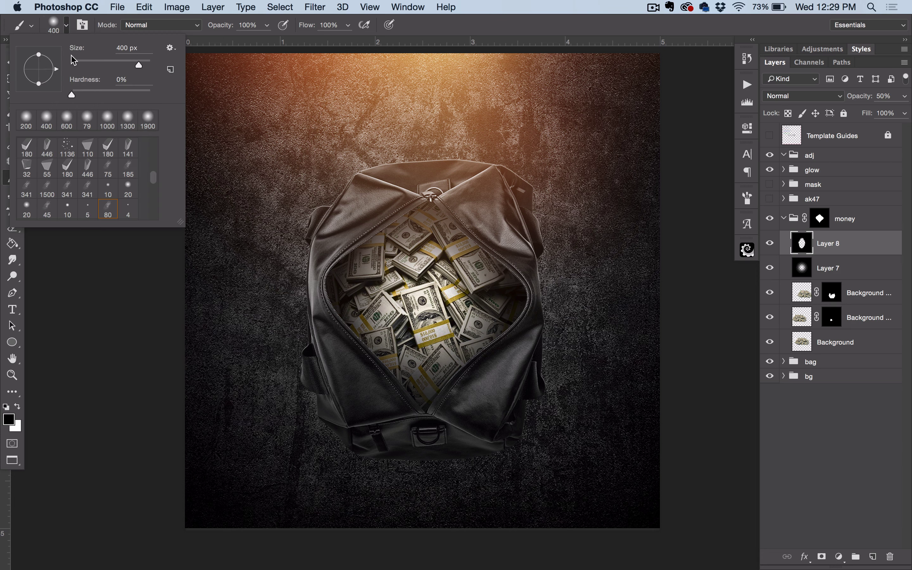
pyautogui.click(67, 28)
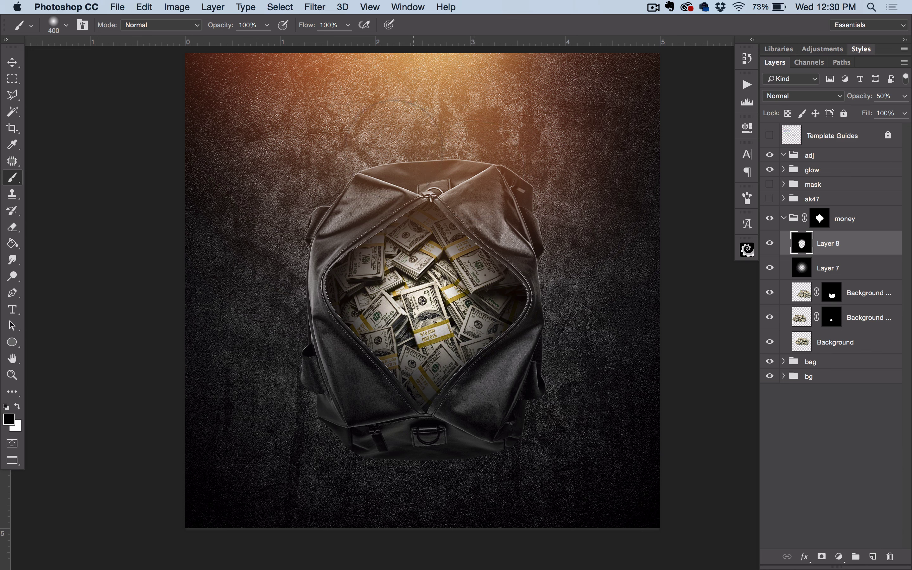
# Save the document and select the upper masked money layer with the Move tool active
pyautogui.press('super+s')
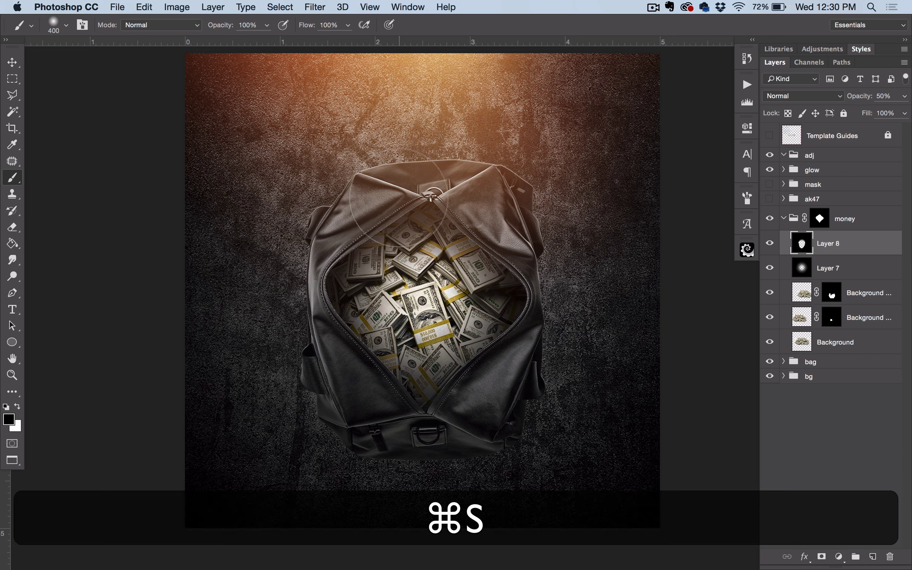
pyautogui.press('v')
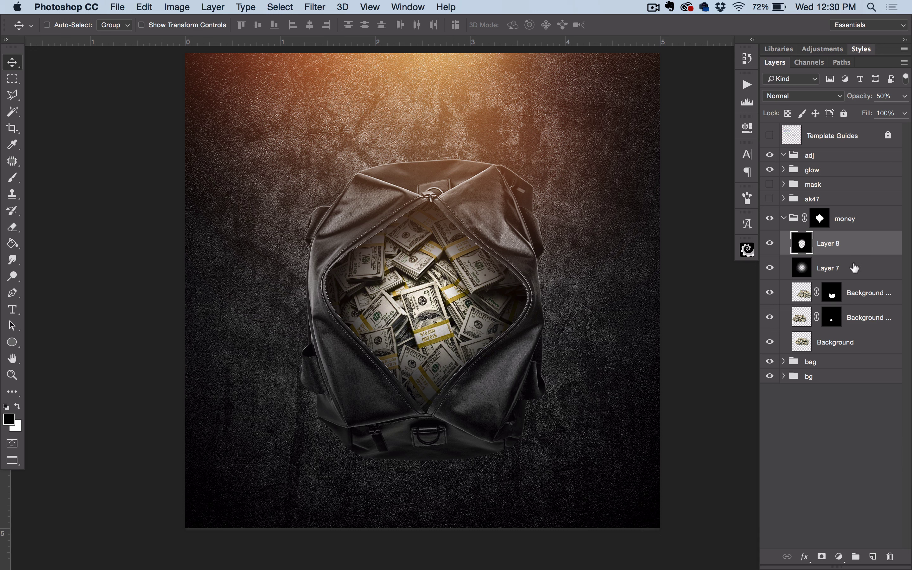
pyautogui.click(863, 294)
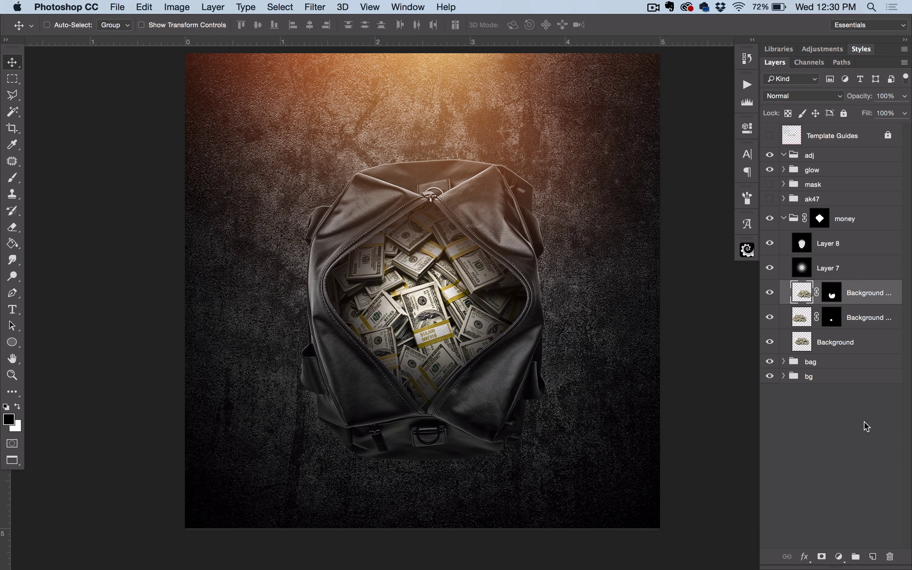
# Add a black-filled layer directly above the money images in the money group and set its opacity to 32%
pyautogui.click(873, 556)
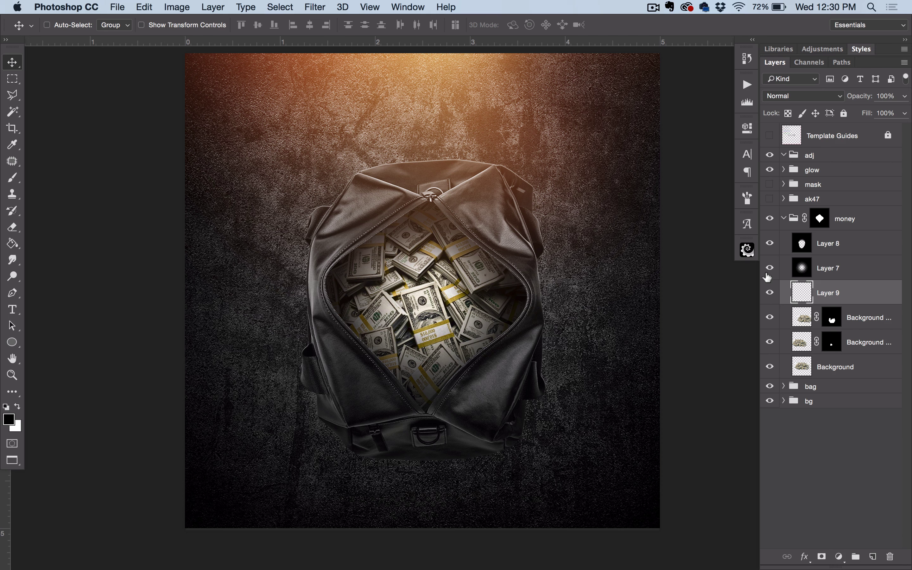
pyautogui.hotkey('alt', 'BackSpace')
pyautogui.moveTo(904, 95); pyautogui.dragTo(860, 115)
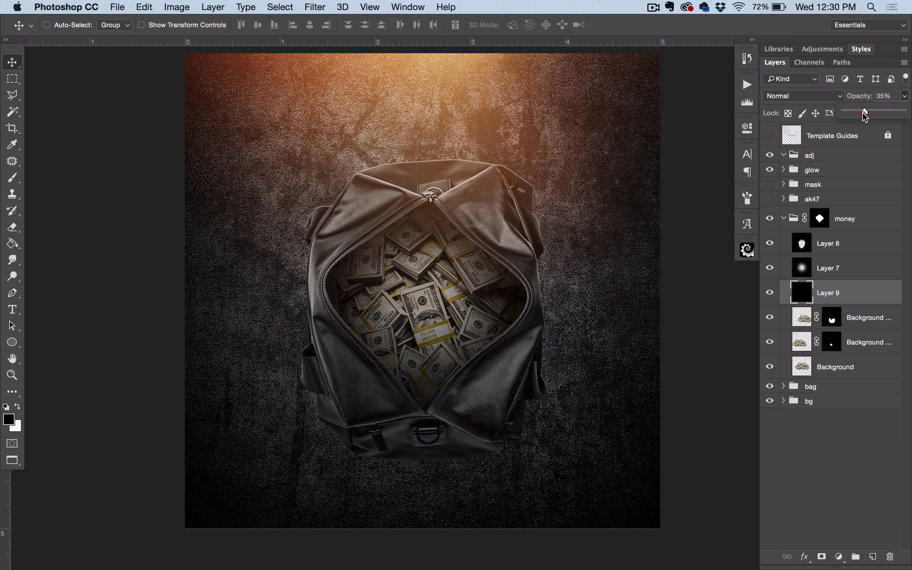
pyautogui.click(848, 283)
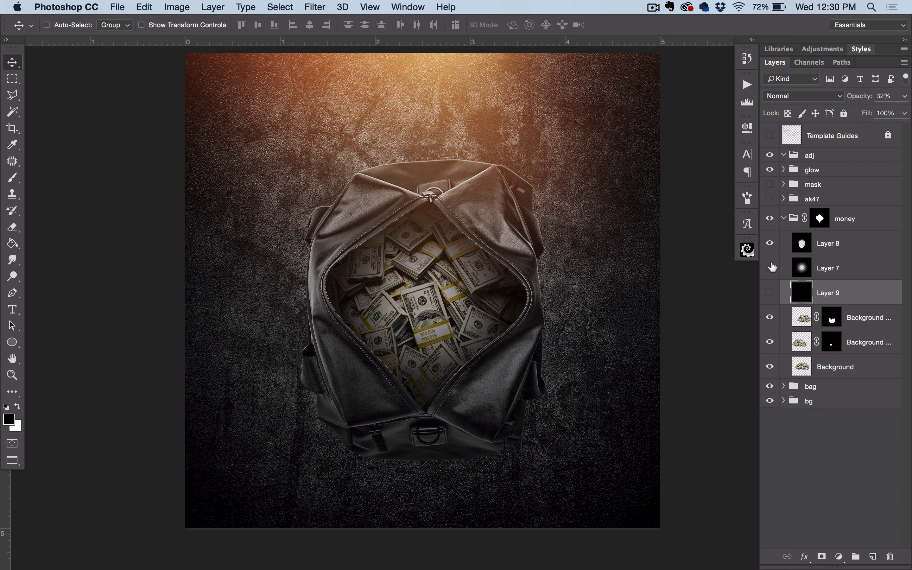
# Compare the money shading by toggling the money group's shadow layers, leave them visible and save the document
pyautogui.moveTo(770, 264); pyautogui.dragTo(770, 244)
pyautogui.click(770, 294)
pyautogui.press('super+s')
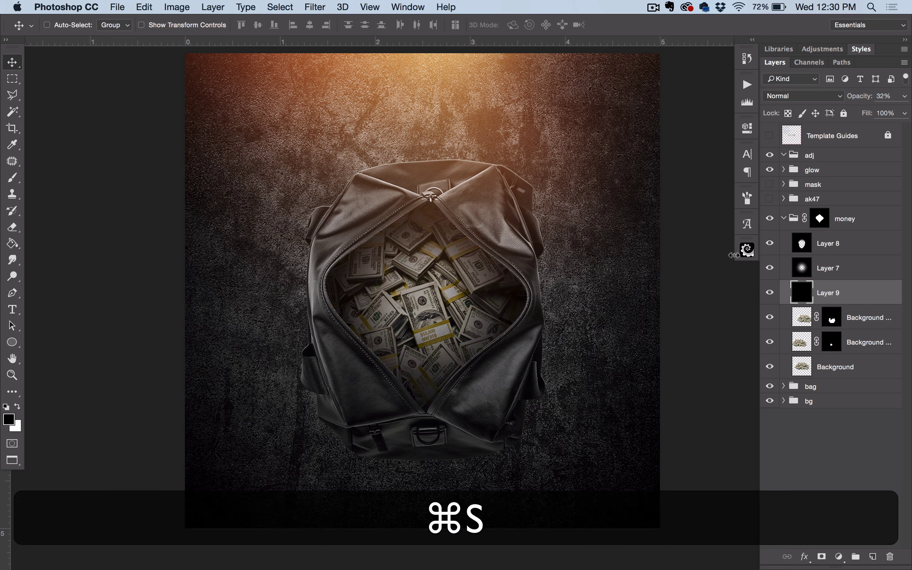
pyautogui.press('super+s')
pyautogui.press('space')
pyautogui.moveTo(487, 229); pyautogui.dragTo(484, 224)
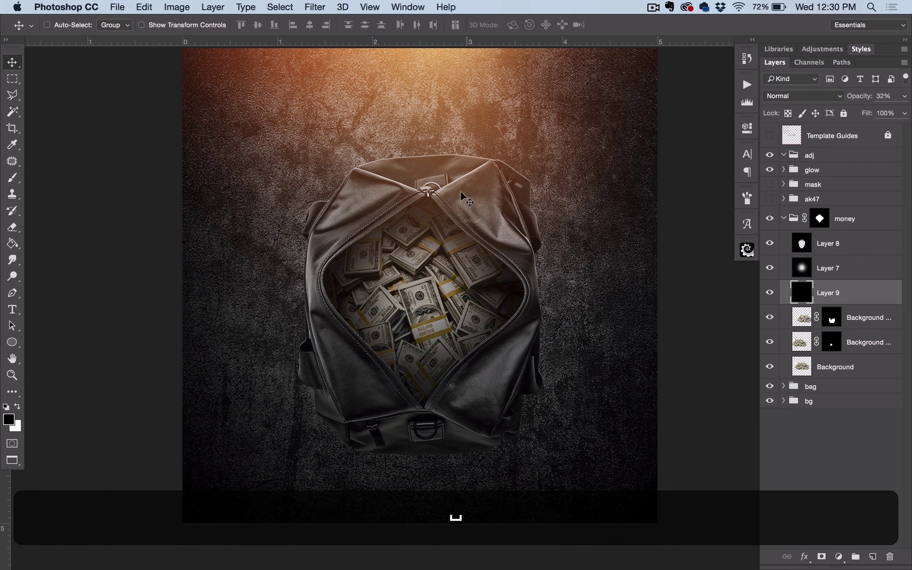
# Collapse the money group, make the ak47 group visible and expand its layers
pyautogui.click(785, 217)
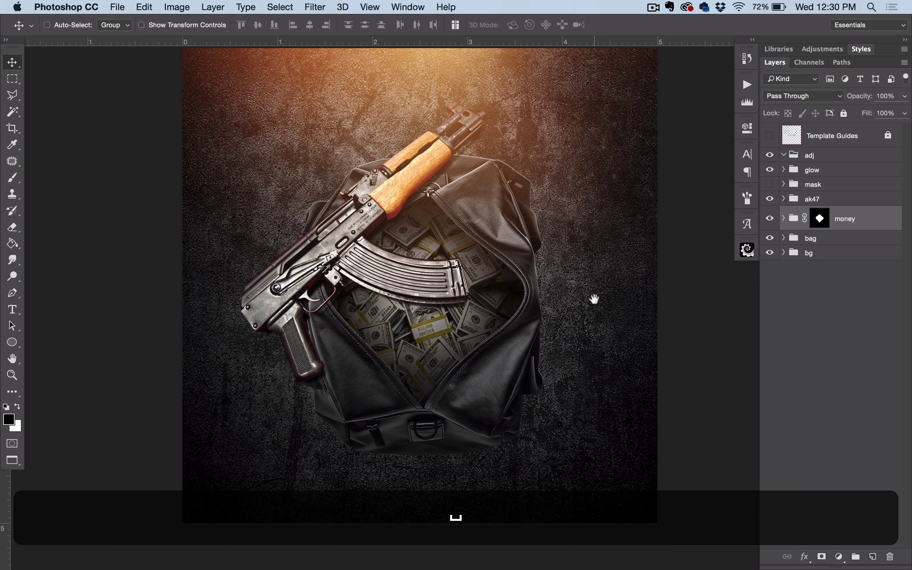
pyautogui.scroll(2, 592, 299)
pyautogui.click(783, 198)
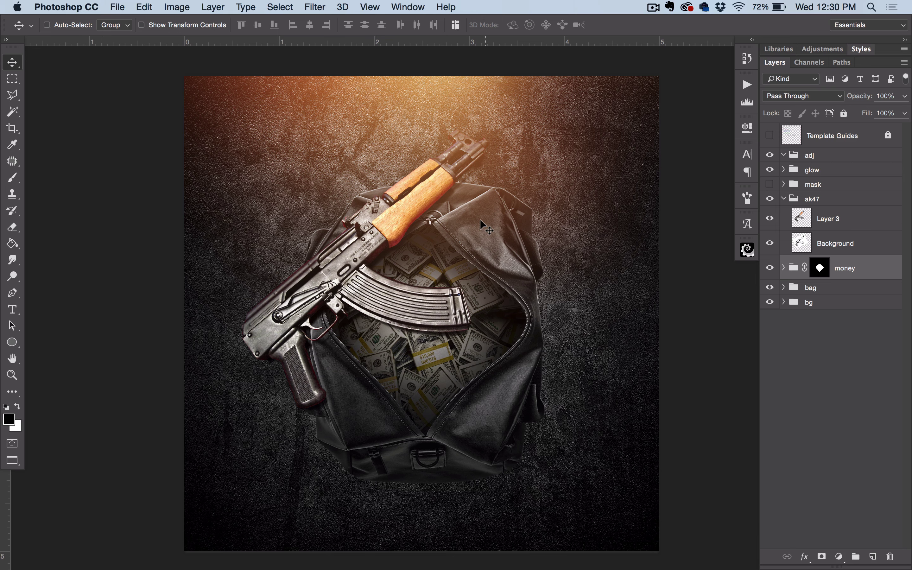
# Examine the rifle's edges and its shadow where it crosses the bag and the background
pyautogui.press('super+equal')
pyautogui.press('super+equal')
pyautogui.press('super+equal')
pyautogui.press('super+equal')
pyautogui.press('space')
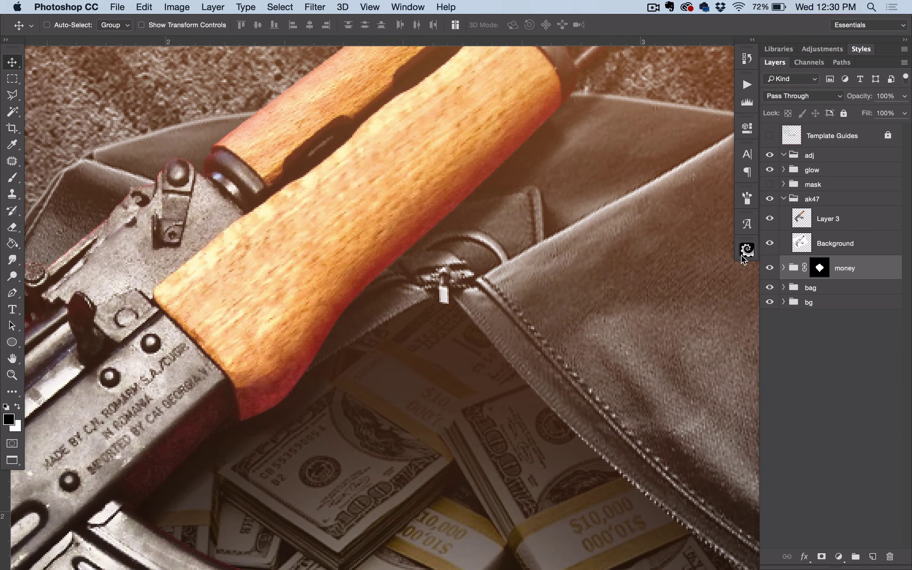
pyautogui.press('super+1')
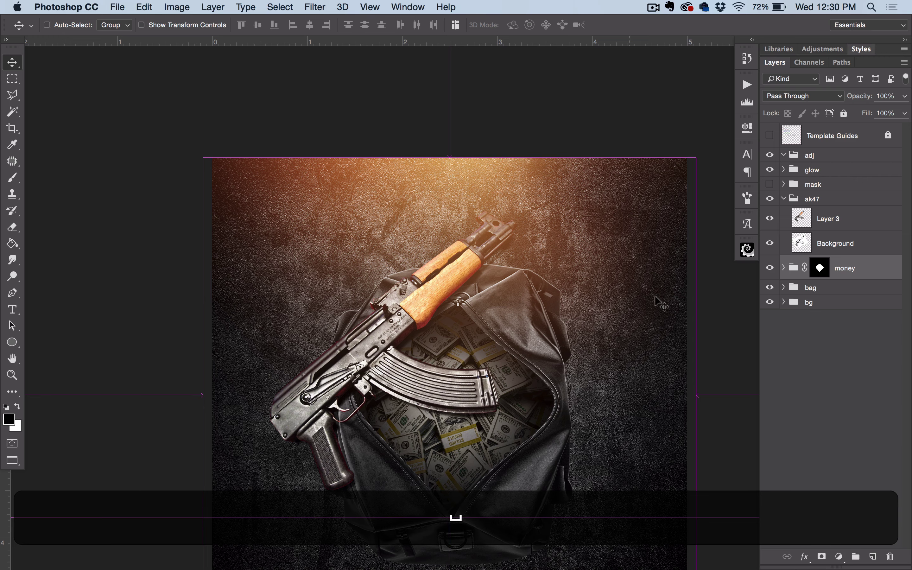
pyautogui.press('super+equal')
pyautogui.press('super+equal')
pyautogui.press('super+equal')
pyautogui.press('super+equal')
pyautogui.press('super+equal')
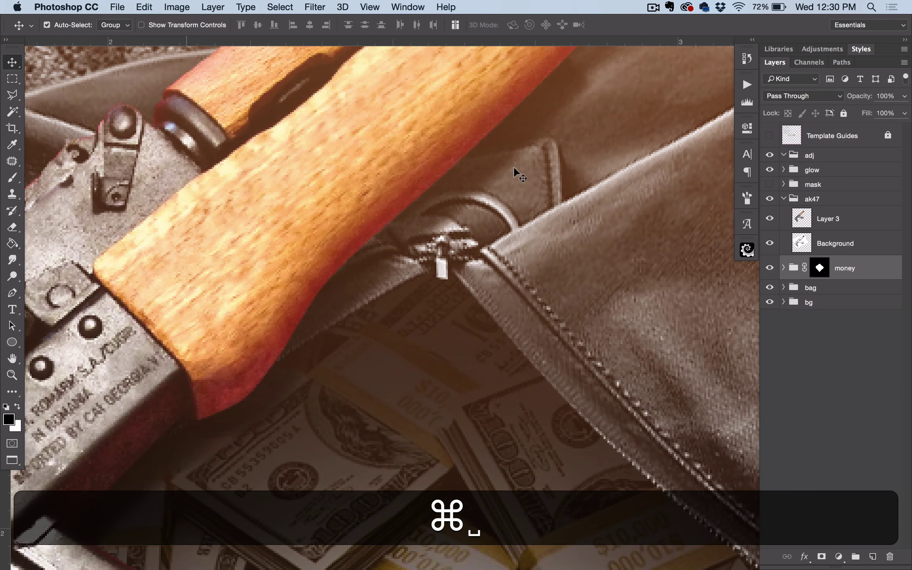
pyautogui.moveTo(524, 209); pyautogui.dragTo(430, 384)
pyautogui.moveTo(563, 218); pyautogui.dragTo(422, 348)
pyautogui.press('super+1')
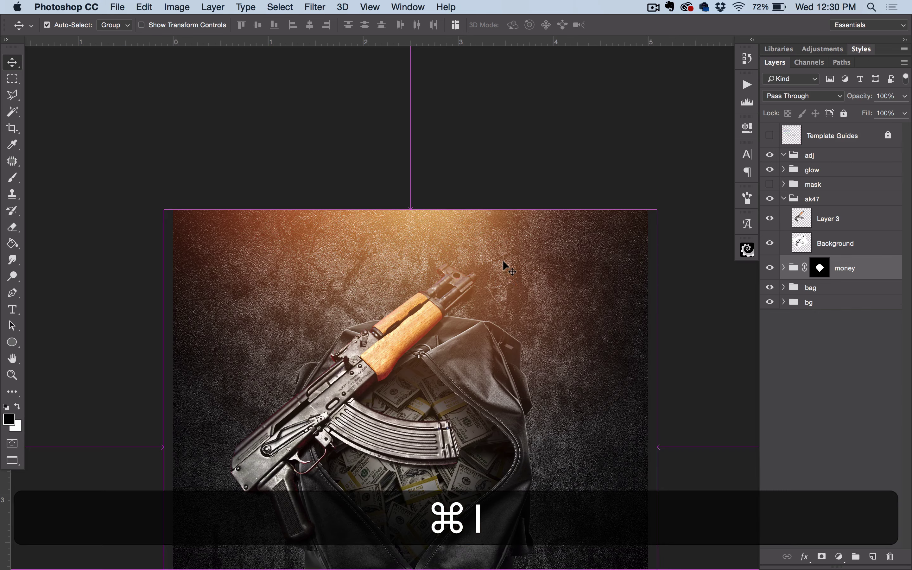
pyautogui.moveTo(501, 368); pyautogui.dragTo(513, 252)
pyautogui.press('super+semicolon')
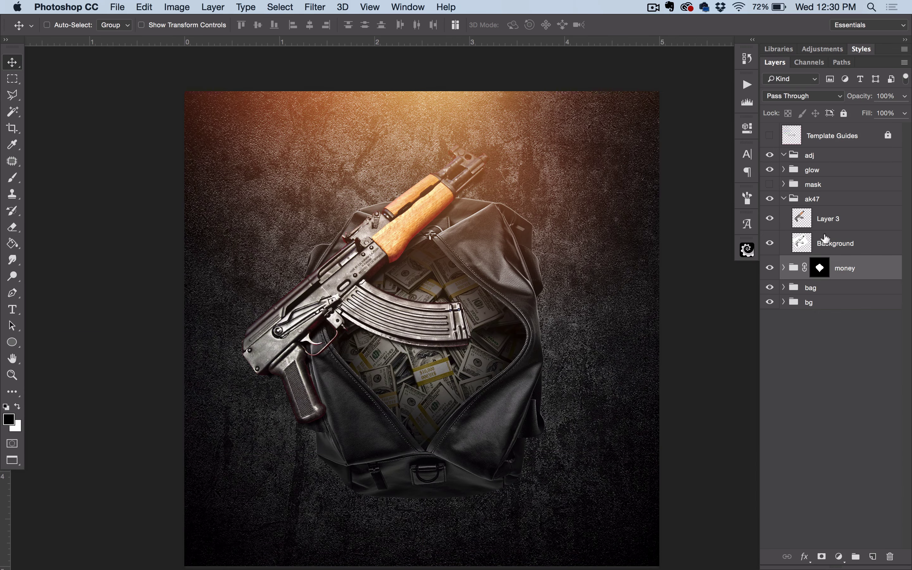
# Mask the rifle's Multiply shadow layer, Background, to the bag's outline using a selection loaded from the bag group's Layer 1
pyautogui.hotkey('alt', ']')
pyautogui.click(782, 287)
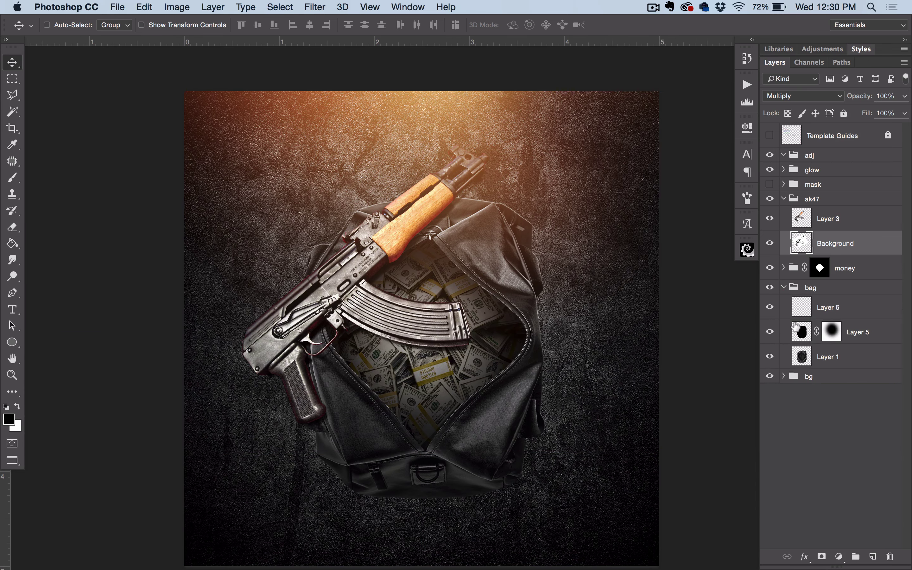
pyautogui.keyDown('super'); pyautogui.click(801, 357); pyautogui.keyUp('super')
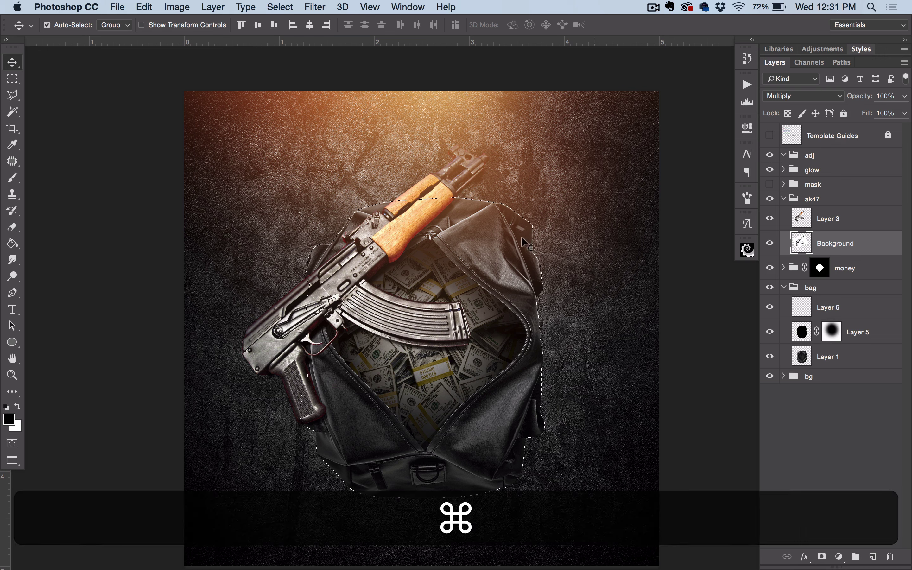
pyautogui.press('super+d')
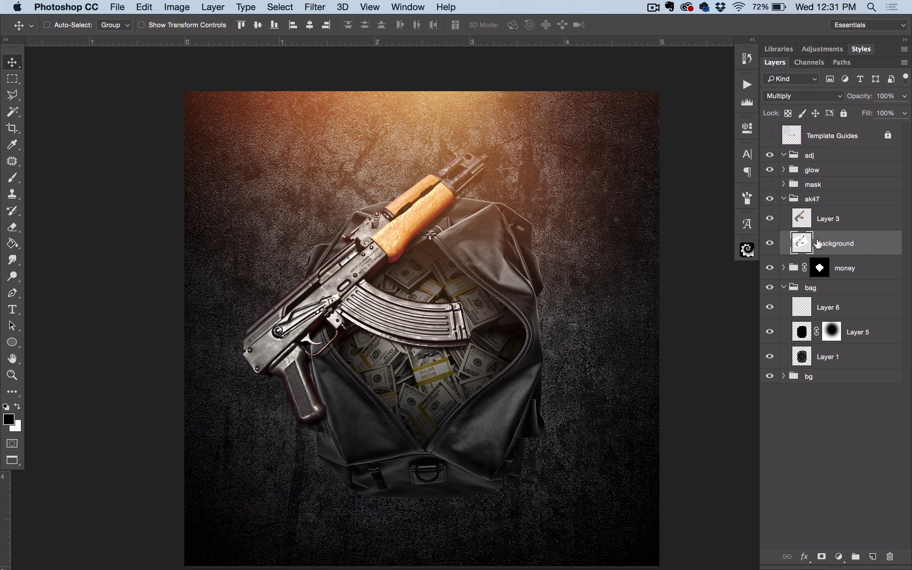
pyautogui.press('super+shift+d')
pyautogui.click(821, 556)
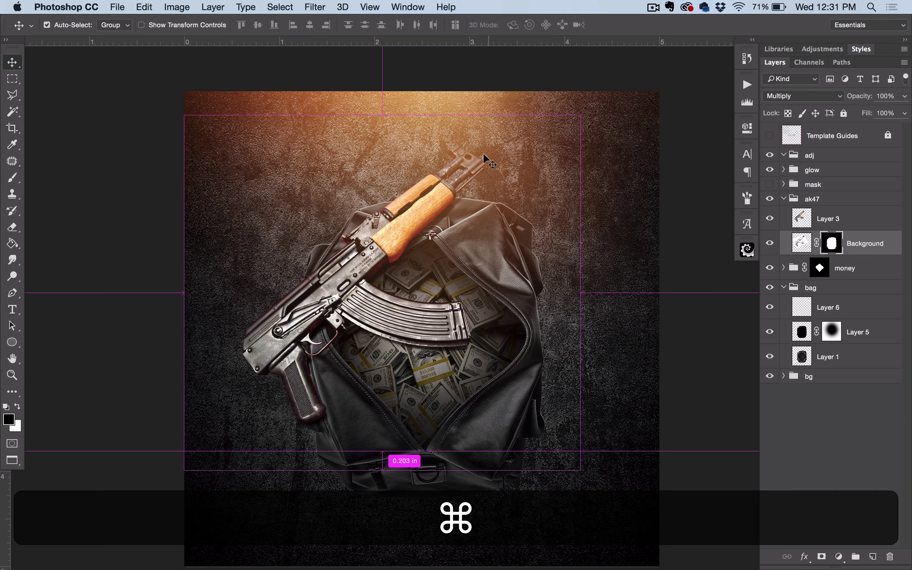
# Inspect the masked rifle shadow along the bag's edge, save the document and collapse the bag group
pyautogui.press('super+equal')
pyautogui.press('super+equal')
pyautogui.press('super+equal')
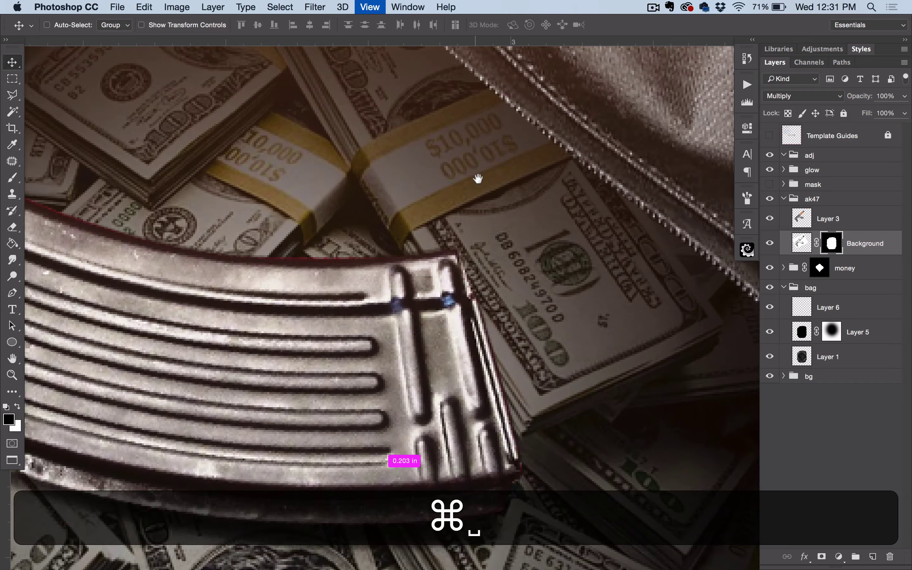
pyautogui.moveTo(478, 179); pyautogui.dragTo(494, 275)
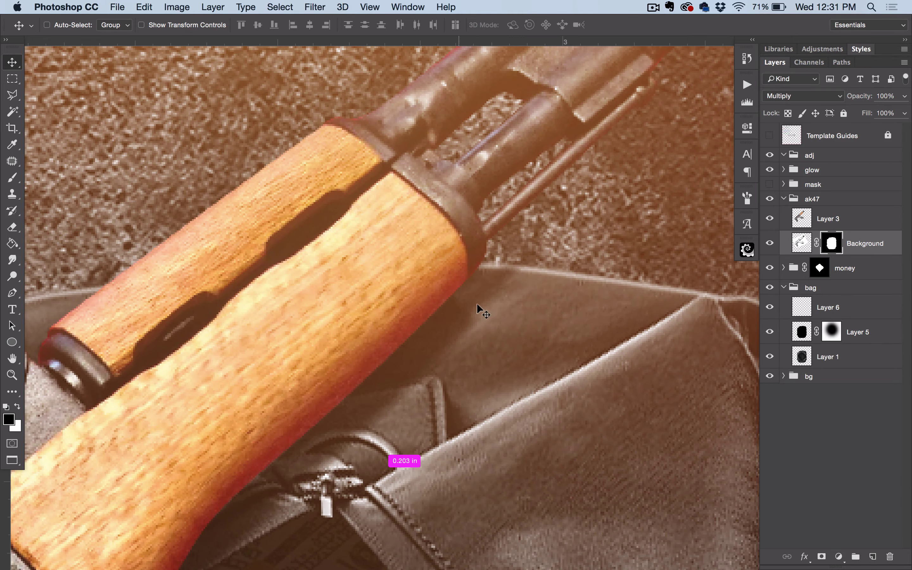
pyautogui.press('super+1')
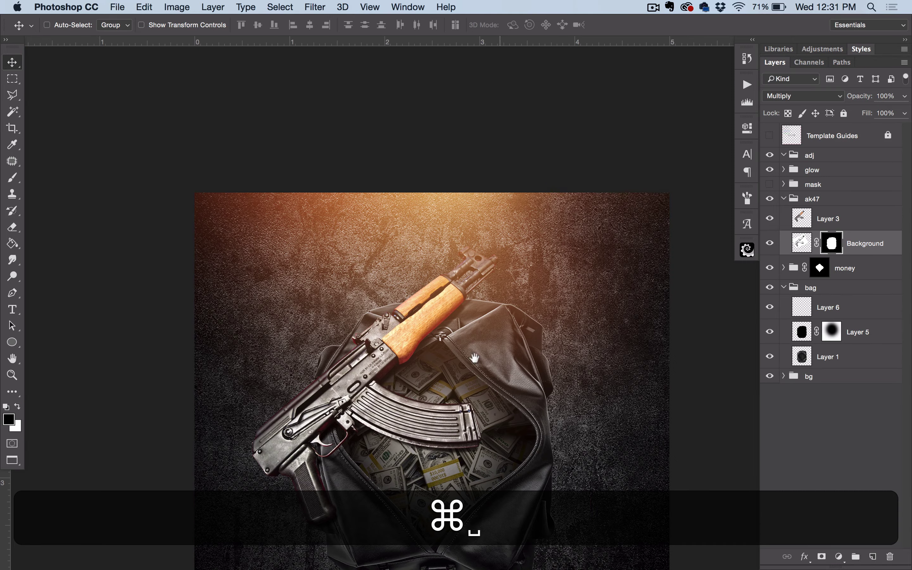
pyautogui.moveTo(474, 357); pyautogui.dragTo(468, 222)
pyautogui.press('super+s')
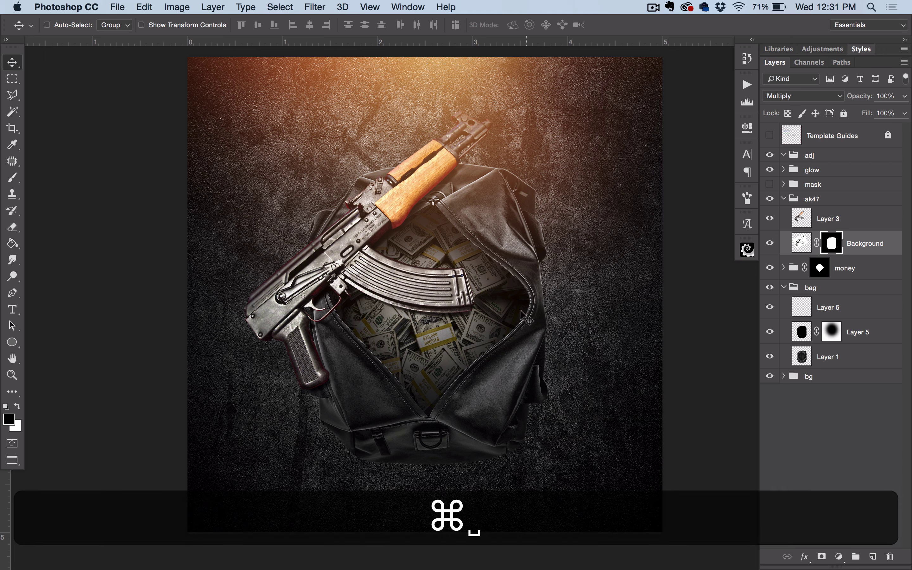
pyautogui.click(783, 287)
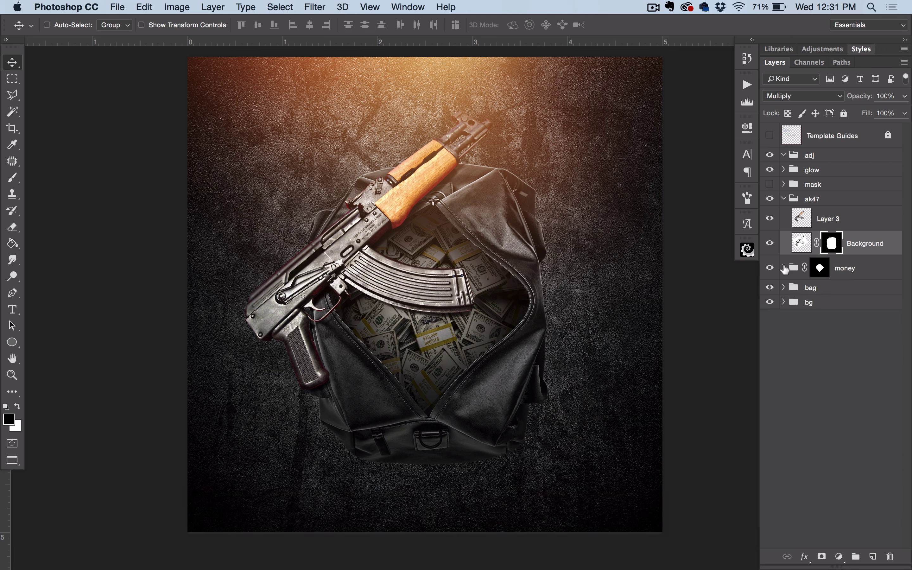
# Load the rifle outline from Layer 3, fill it with white on a new layer above and deselect
pyautogui.click(822, 219)
pyautogui.keyDown('super'); pyautogui.click(801, 219); pyautogui.keyUp('super')
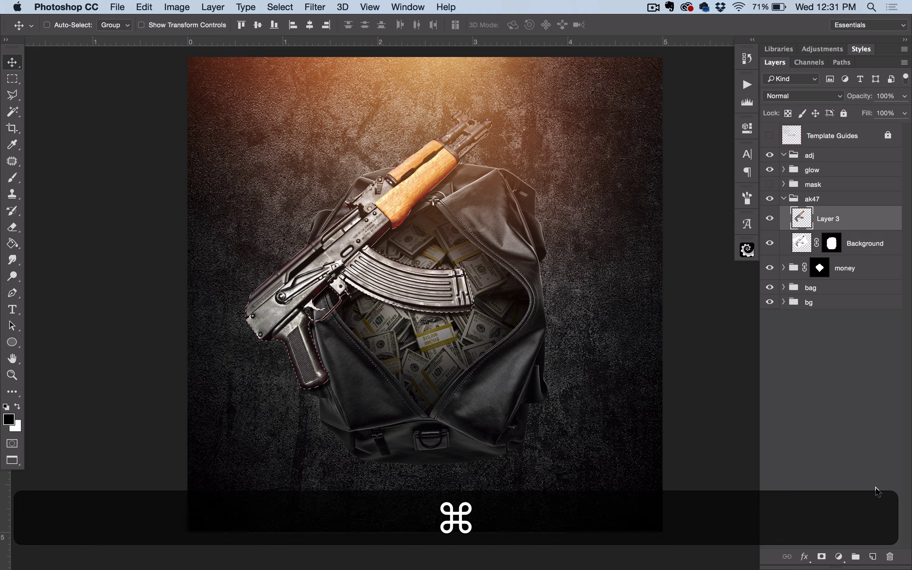
pyautogui.click(872, 556)
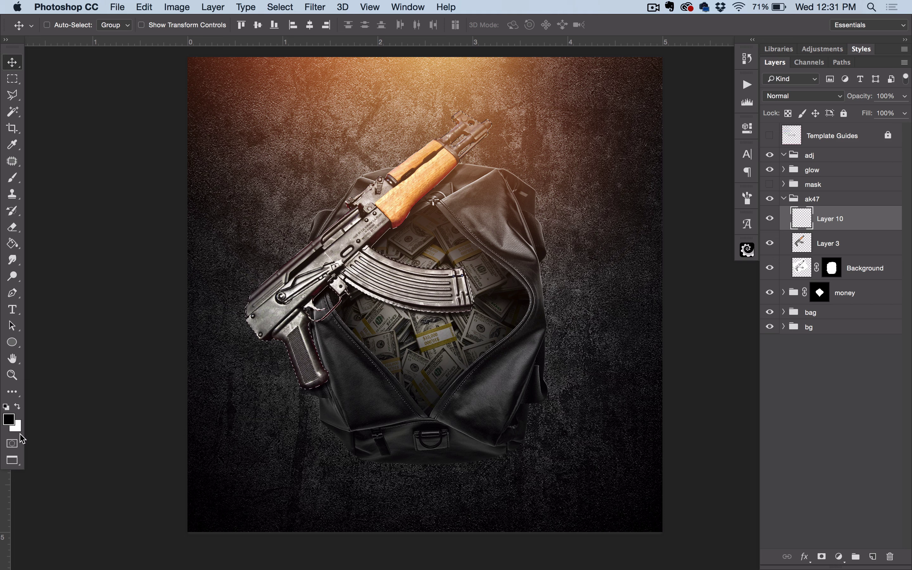
pyautogui.press('super+BackSpace')
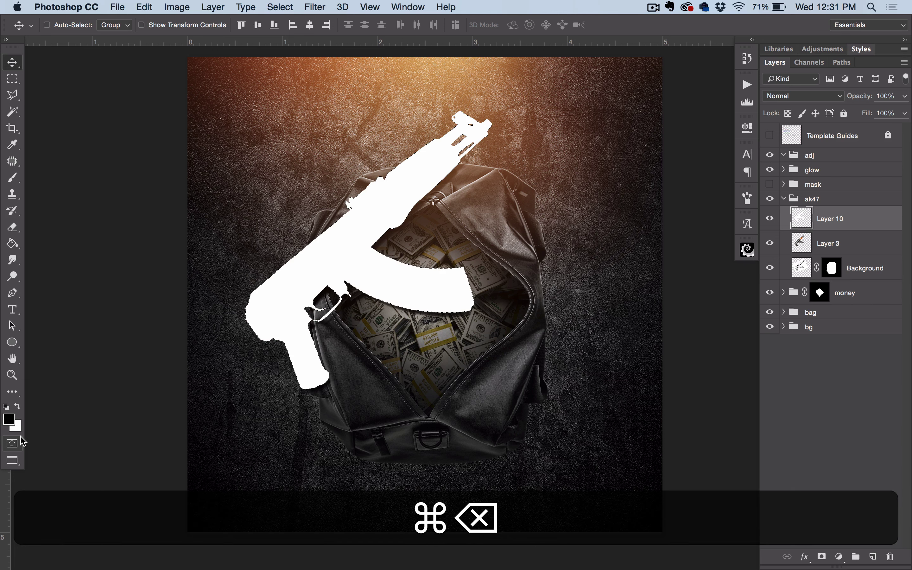
pyautogui.press('super+d')
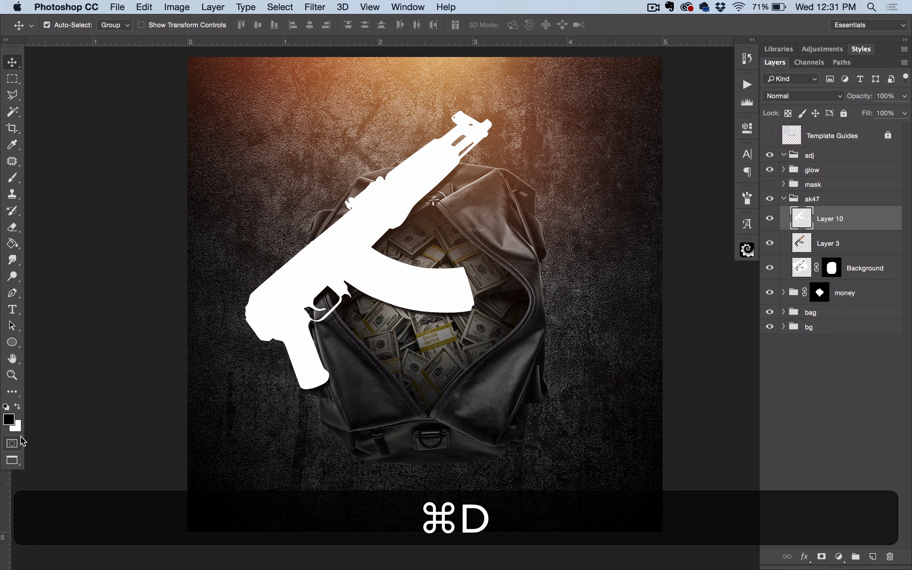
# Duplicate the white rifle silhouette, invert the copy to black and nudge it slightly down
pyautogui.press('super+j')
pyautogui.press('super+i')
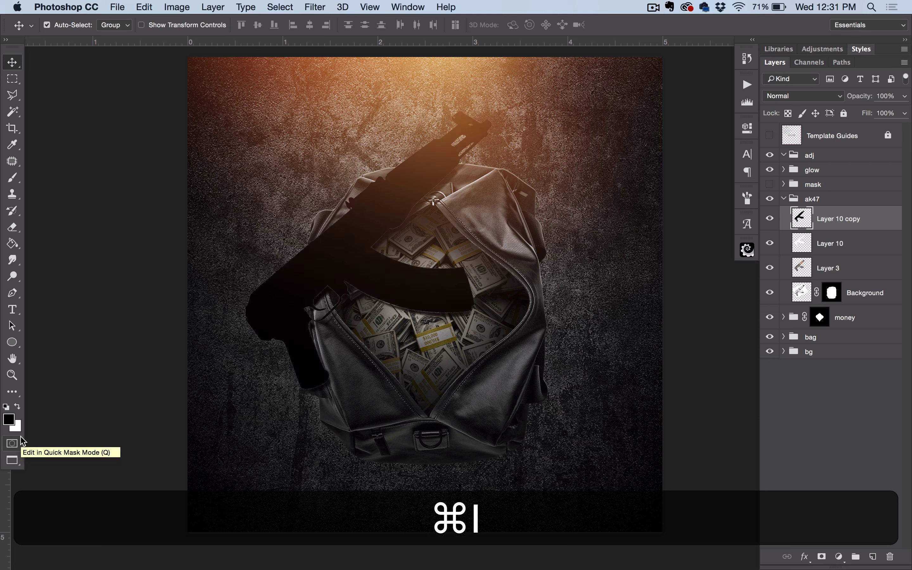
pyautogui.press('Down')
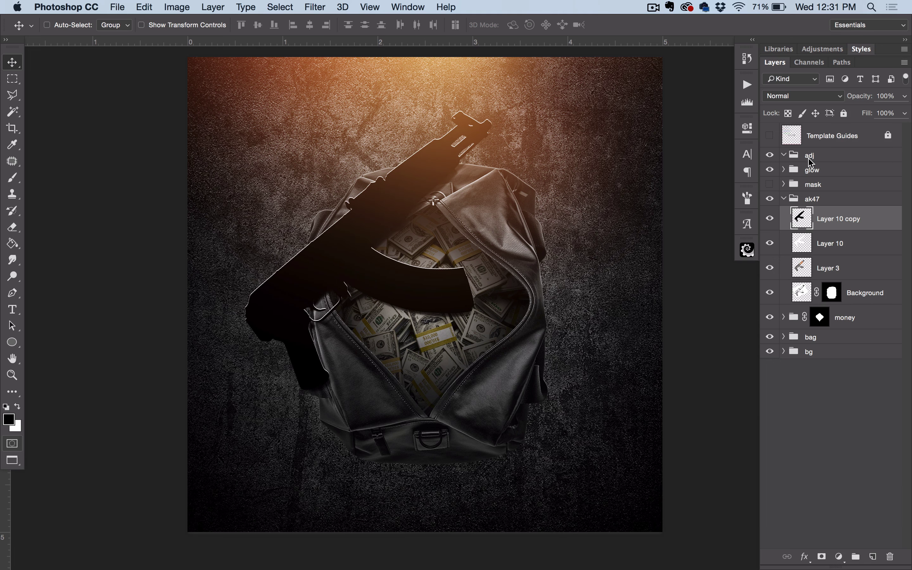
# Delete the black silhouette's shape from the white Layer 10, keeping only a thin rim highlight, and deselect
pyautogui.keyDown('super'); pyautogui.click(801, 224); pyautogui.keyUp('super')
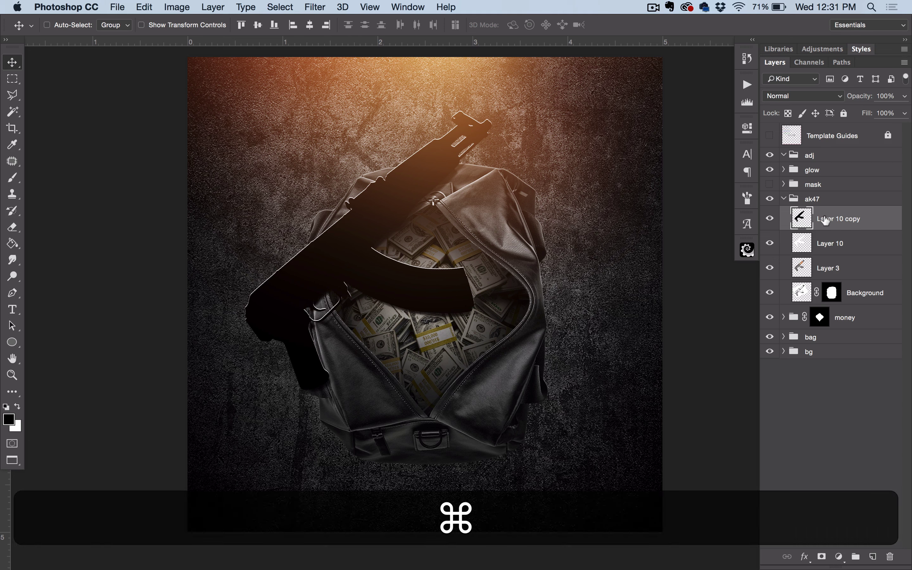
pyautogui.click(814, 239)
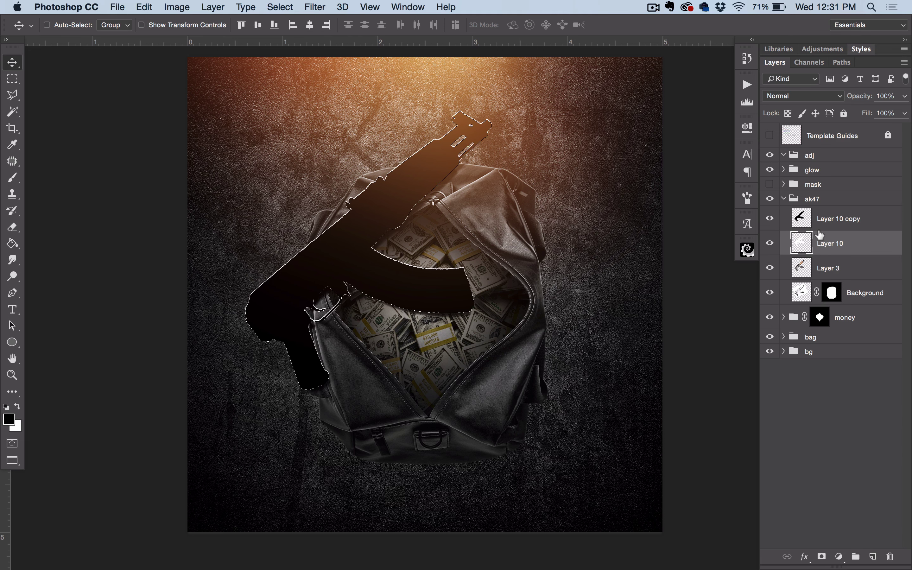
pyautogui.press('BackSpace')
pyautogui.press('super+d')
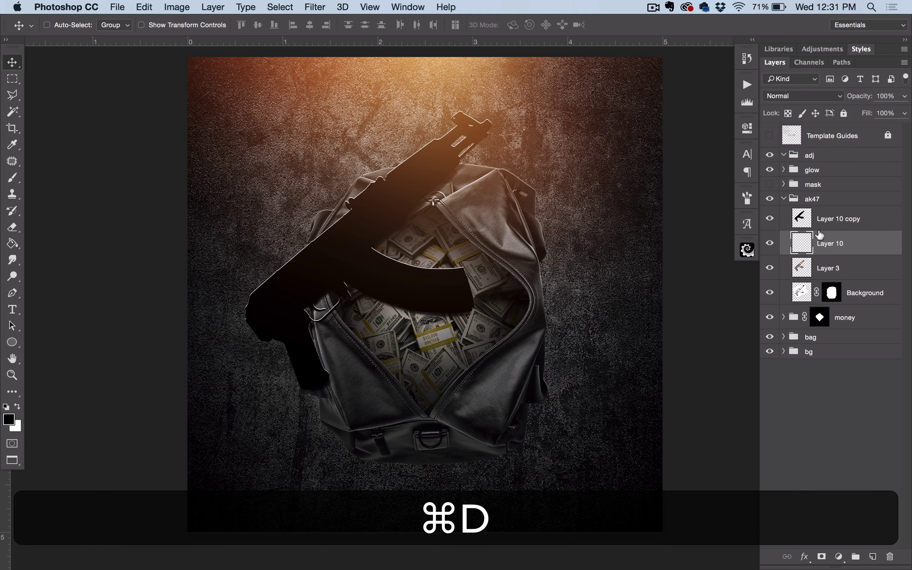
# Delete the black silhouette layer, Layer 10 copy, and save the document
pyautogui.click(835, 223)
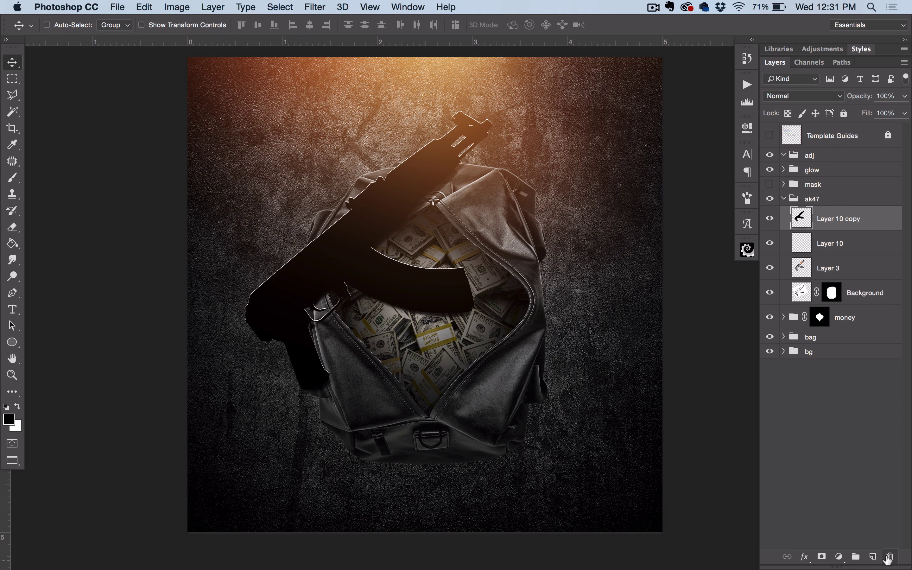
pyautogui.moveTo(888, 559); pyautogui.dragTo(888, 560)
pyautogui.press('super+s')
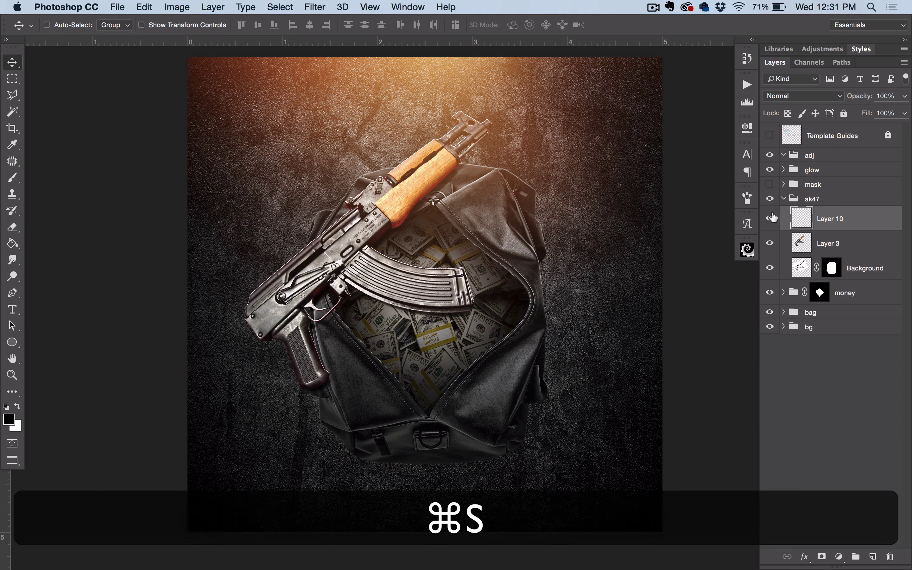
# Toggle the rim highlight on Layer 10 to compare, set its opacity to 80% and save the document
pyautogui.click(769, 215)
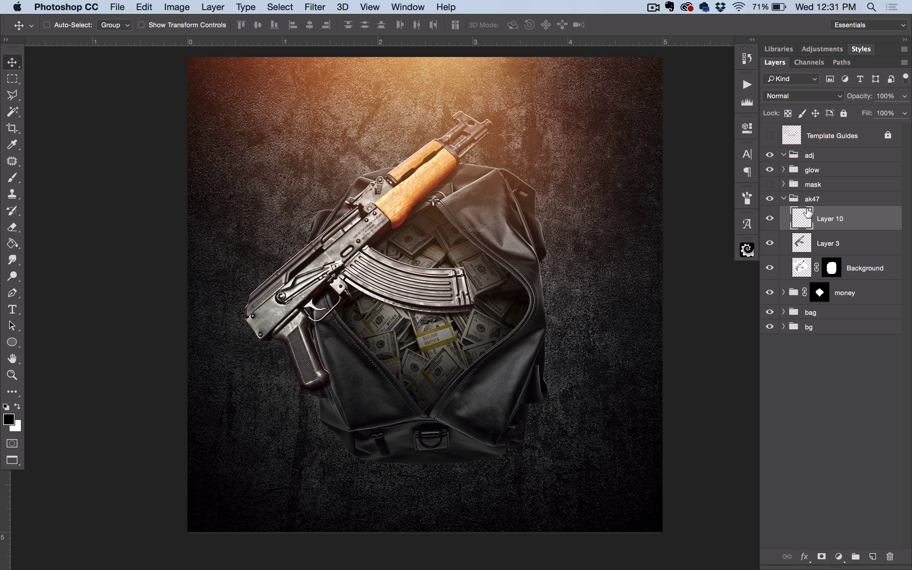
pyautogui.click(901, 97)
pyautogui.moveTo(901, 112)
pyautogui.mouseDown()
pyautogui.moveTo(842, 112)
pyautogui.moveTo(898, 116)
pyautogui.mouseUp()
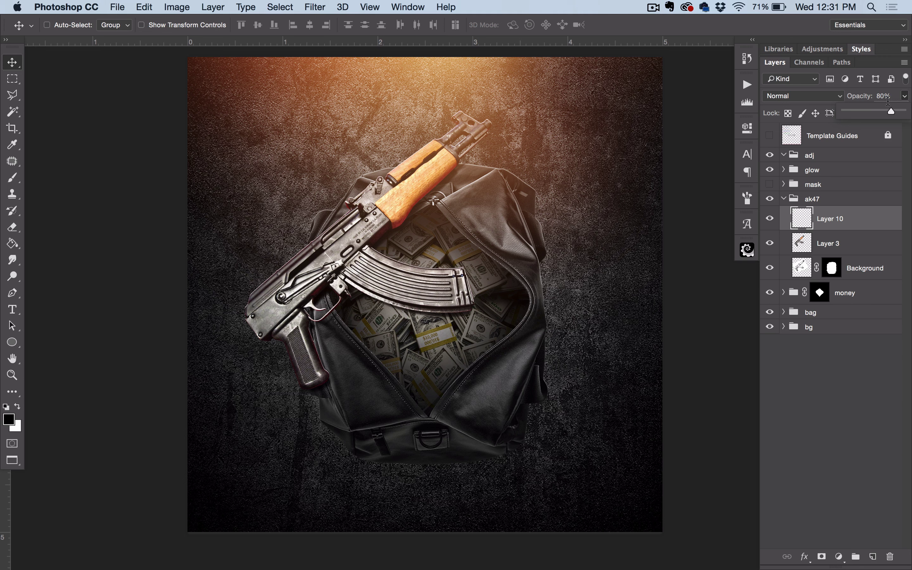
pyautogui.press('super+s')
pyautogui.moveTo(633, 318); pyautogui.dragTo(634, 312)
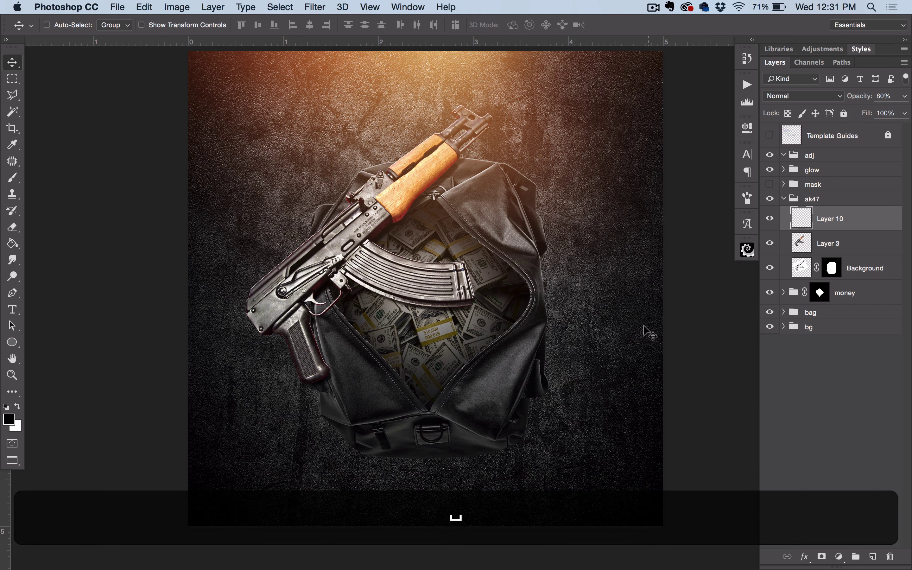
# Fill a new layer above Layer 3 with a black silhouette from the rifle's outline and deselect
pyautogui.press('super+s')
pyautogui.click(844, 242)
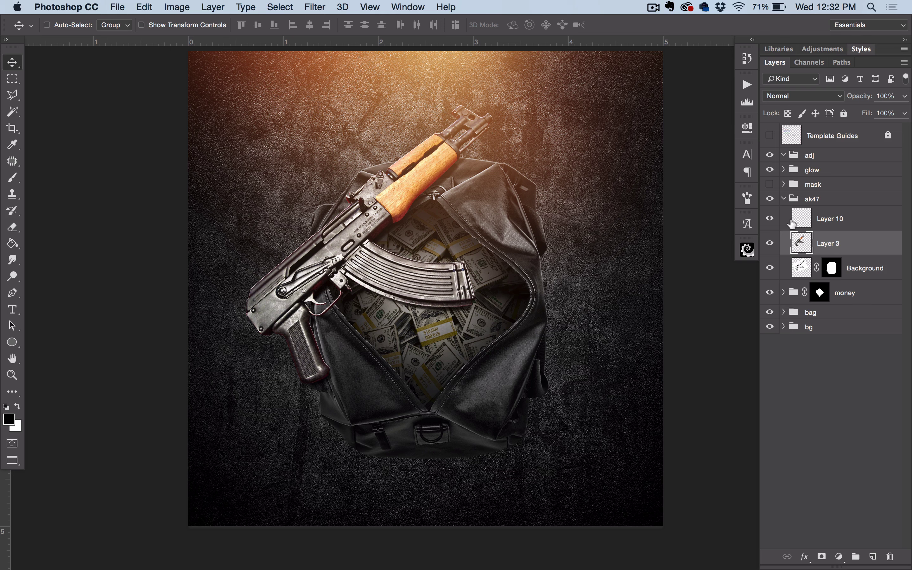
pyautogui.keyDown('super'); pyautogui.click(801, 243); pyautogui.keyUp('super')
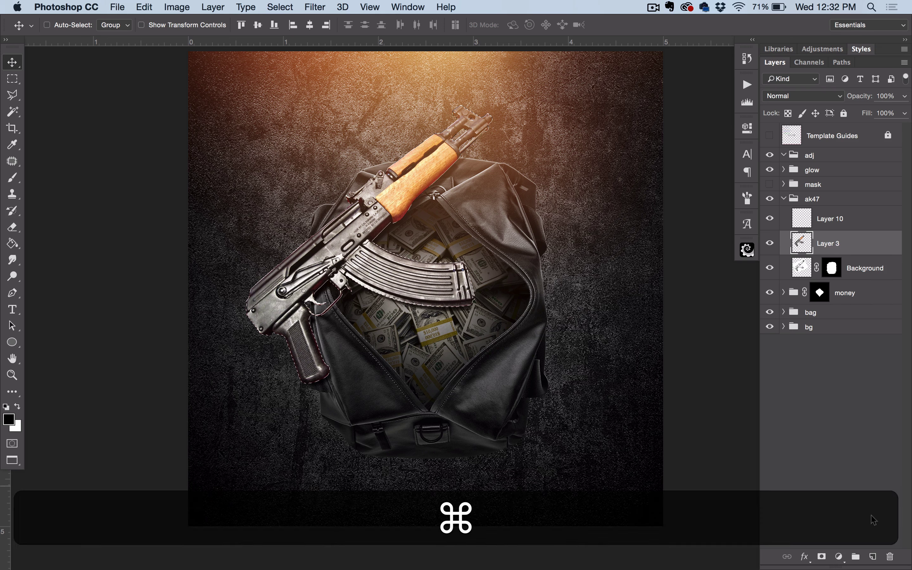
pyautogui.press('super+shift+alt+n')
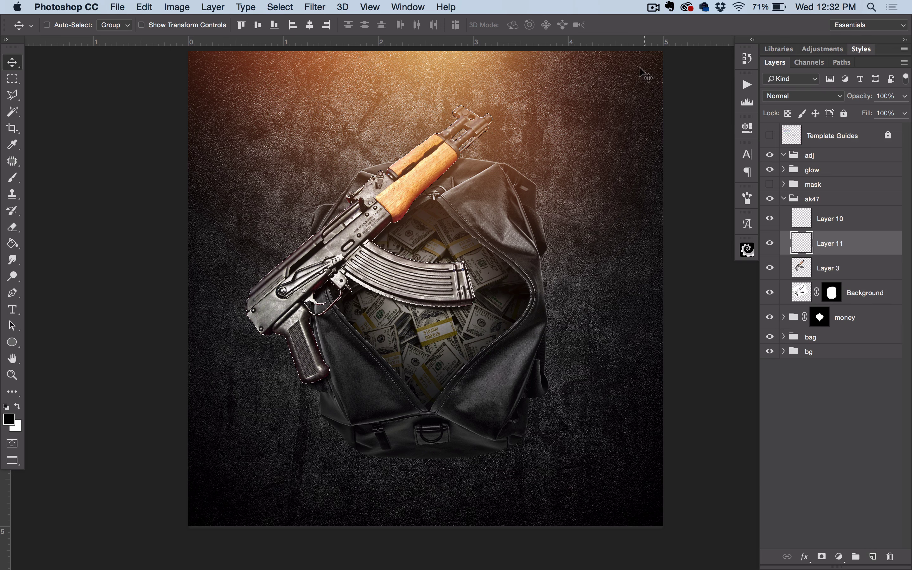
pyautogui.hotkey('alt', 'BackSpace')
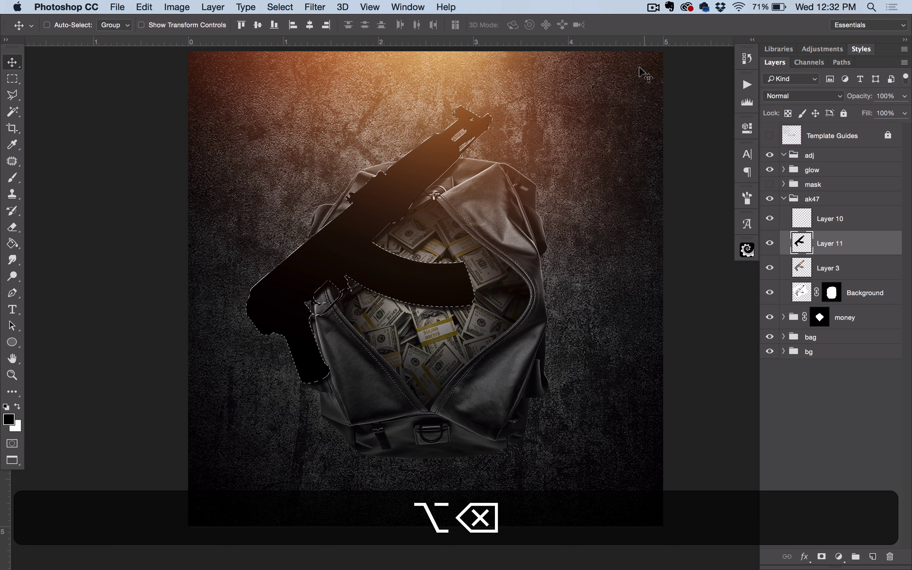
pyautogui.press('alt+super+d')
pyautogui.press('super+d')
# Erase the black silhouette over the rifle's upper side with a soft 1200 px eraser, leaving shading on the lower parts
pyautogui.press('e')
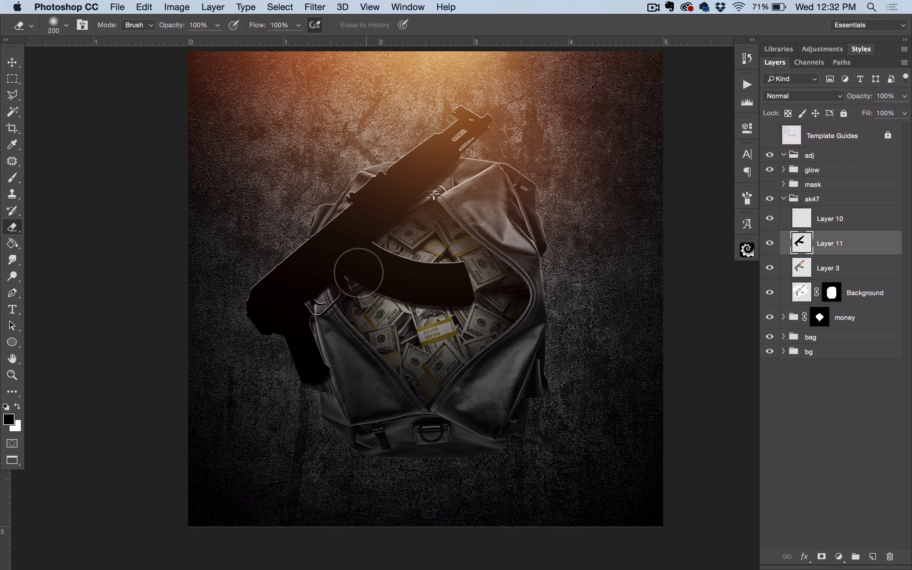
pyautogui.press(']')
pyautogui.press(']')
pyautogui.press(']')
pyautogui.press(']')
pyautogui.press(']')
pyautogui.press(']')
pyautogui.press(']')
pyautogui.press(']')
pyautogui.press(']')
pyautogui.press(']')
pyautogui.press(']')
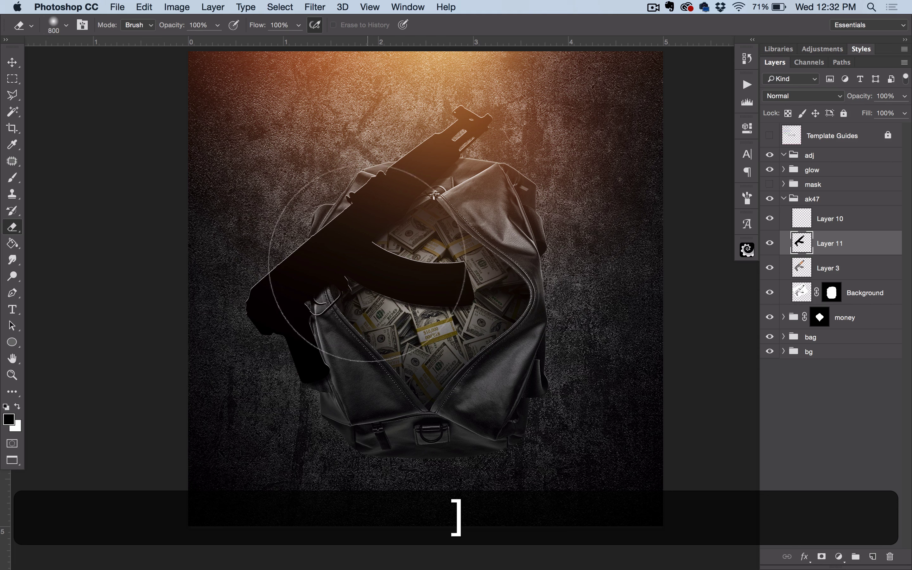
pyautogui.click(66, 26)
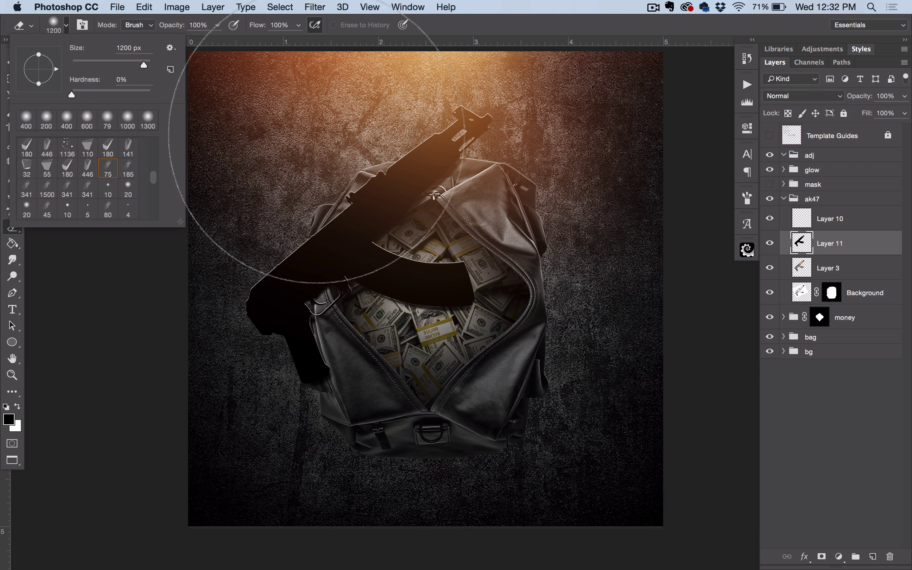
pyautogui.click(421, 137)
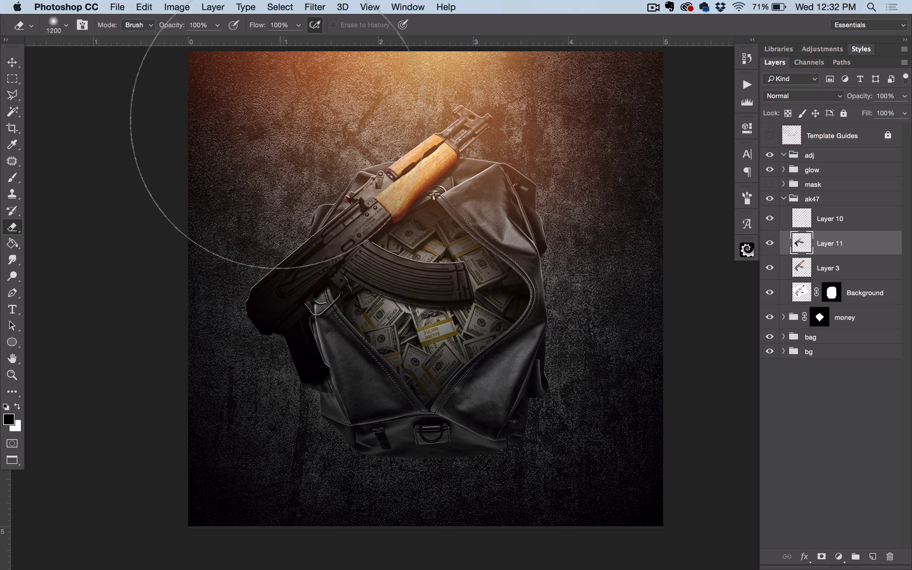
pyautogui.click(275, 141)
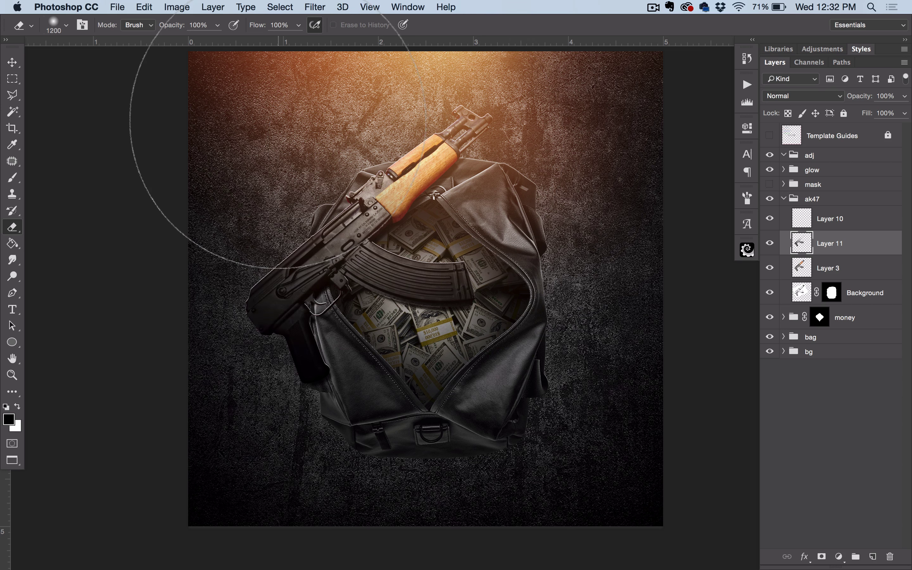
# Set the rifle's shading layer, Layer 11, to 46% opacity and save the document
pyautogui.click(904, 96)
pyautogui.moveTo(904, 110); pyautogui.dragTo(867, 110)
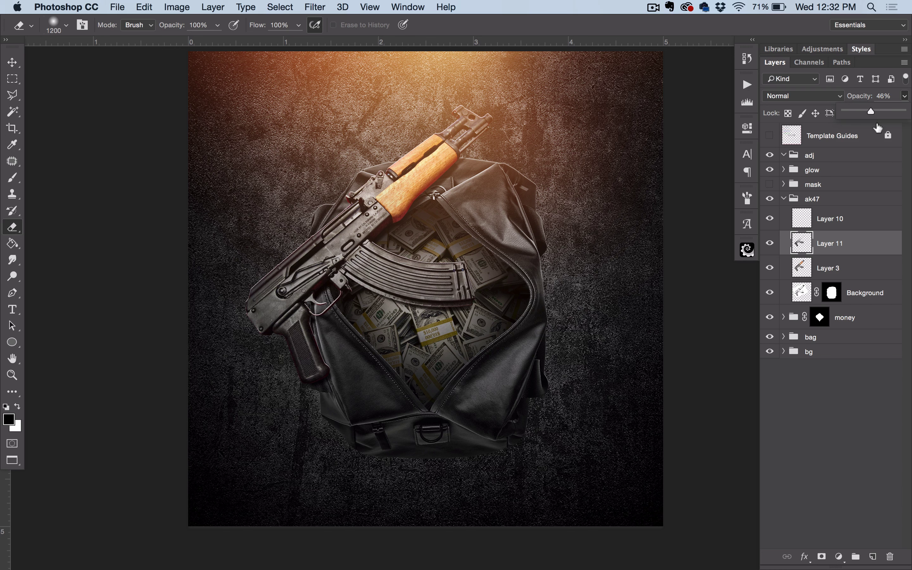
pyautogui.press('super+s')
pyautogui.press('v')
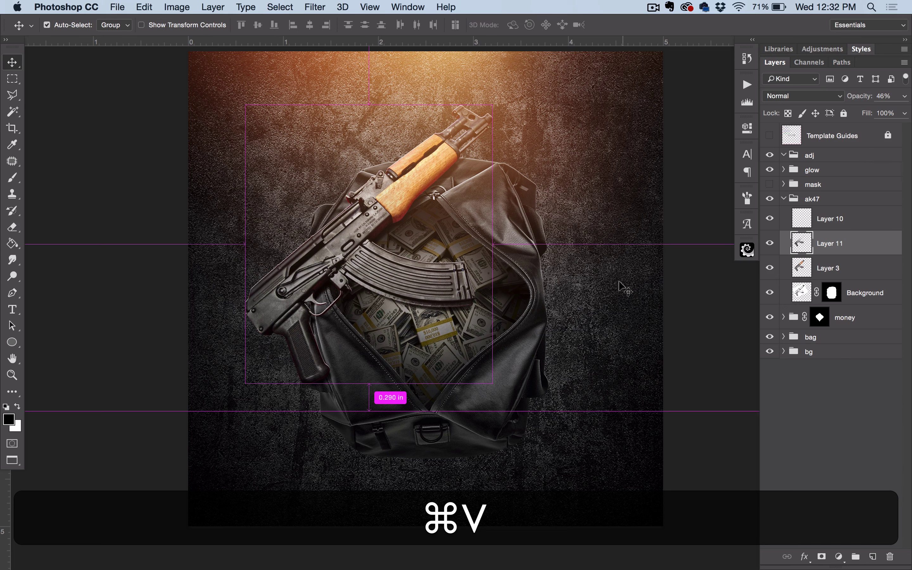
pyautogui.press('super+s')
pyautogui.moveTo(632, 382); pyautogui.dragTo(636, 365)
pyautogui.press('super+s')
# Collapse the ak47 group, and show and expand the mask group
pyautogui.click(783, 201)
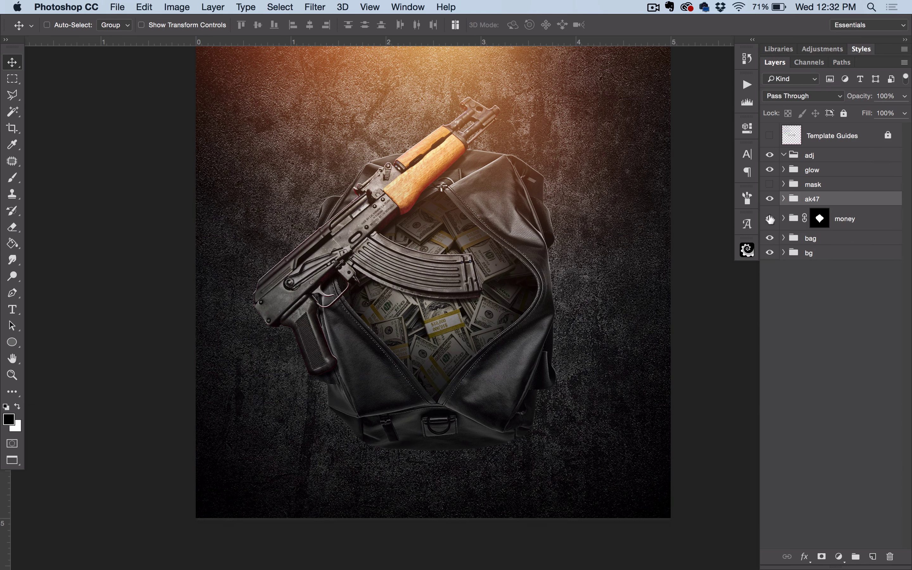
pyautogui.moveTo(595, 276); pyautogui.dragTo(602, 305)
pyautogui.click(770, 184)
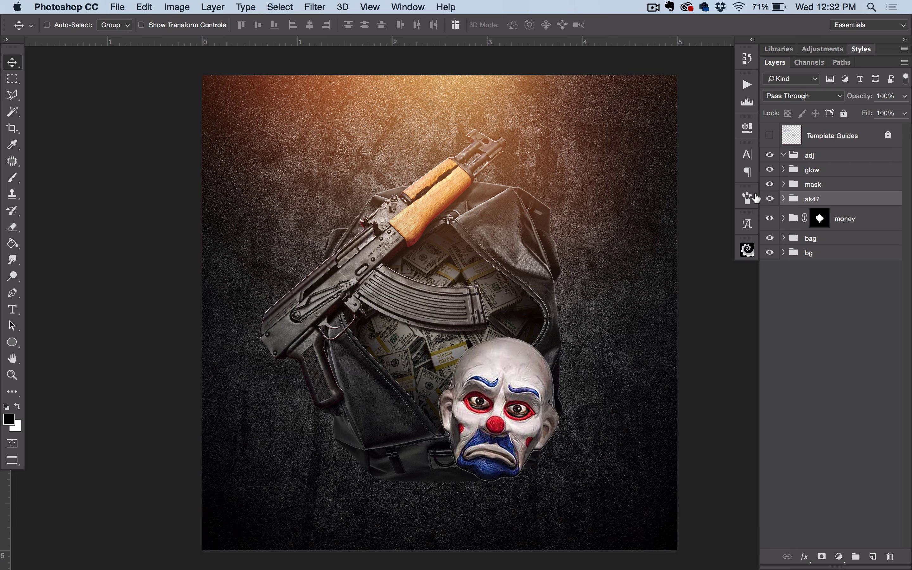
pyautogui.click(783, 185)
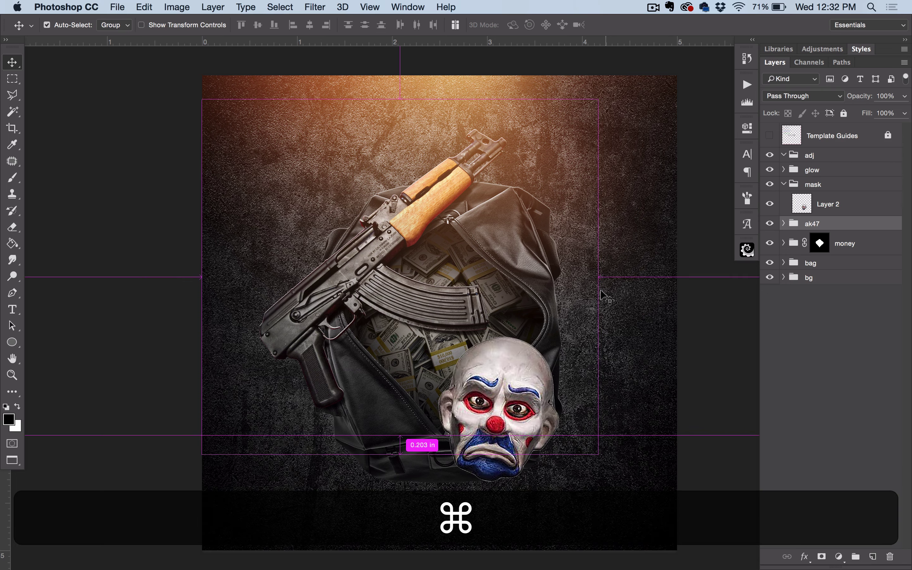
# Load the clown mask's outline from Layer 2 as a selection and contract it by 2 pixels
pyautogui.press('super+equal')
pyautogui.press('super+equal')
pyautogui.press('super+equal')
pyautogui.moveTo(550, 272); pyautogui.dragTo(464, 306)
pyautogui.scroll(-6, 510, 189)
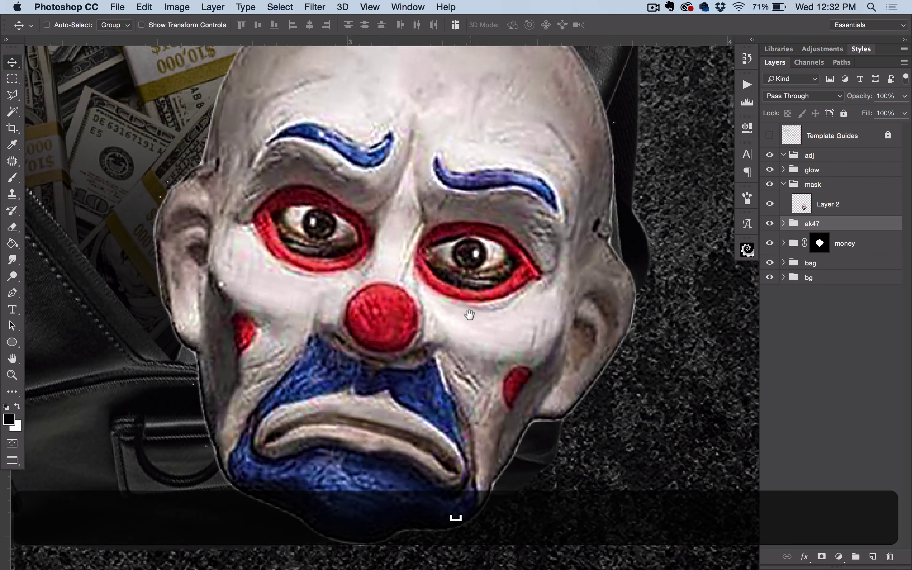
pyautogui.press('super+minus')
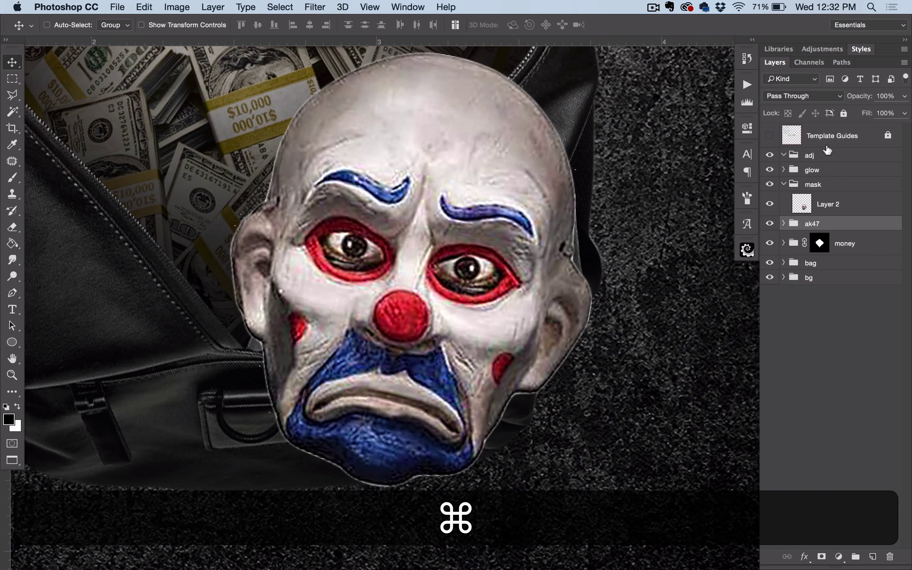
pyautogui.keyDown('super'); pyautogui.click(799, 204); pyautogui.keyUp('super')
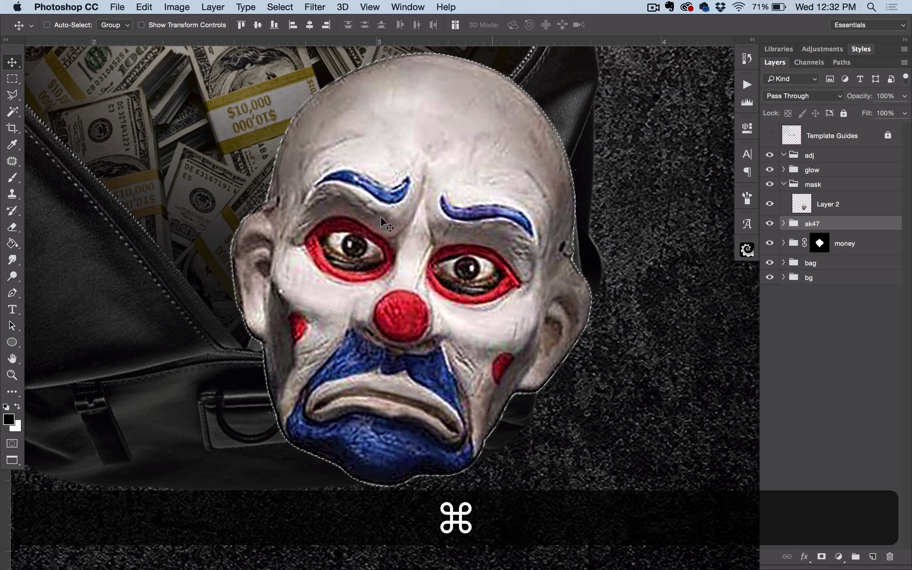
pyautogui.click(279, 6)
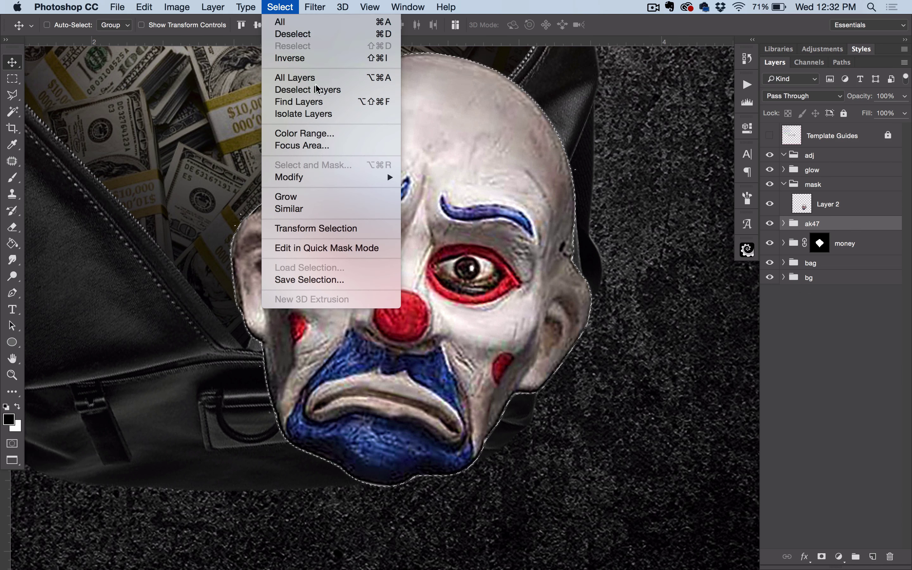
pyautogui.moveTo(313, 179)
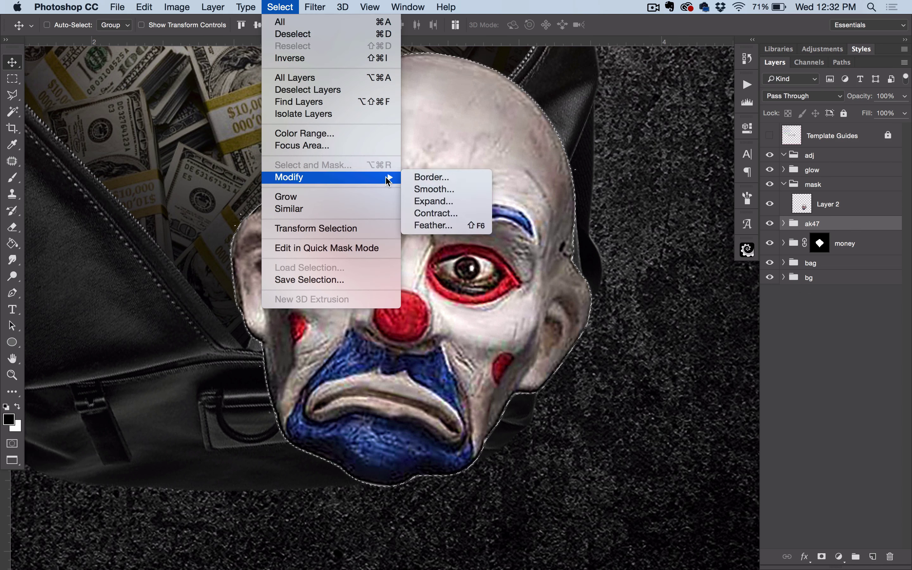
pyautogui.click(435, 213)
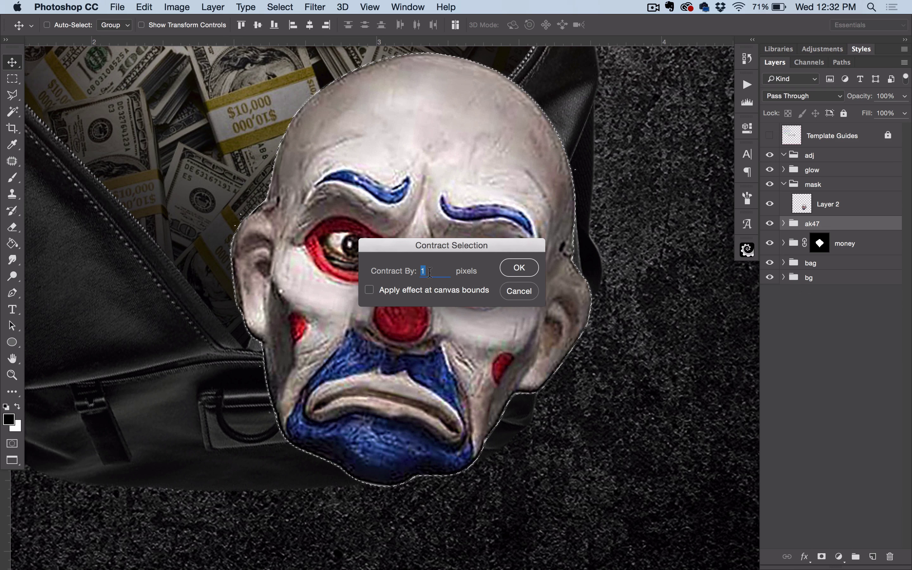
pyautogui.write('2')
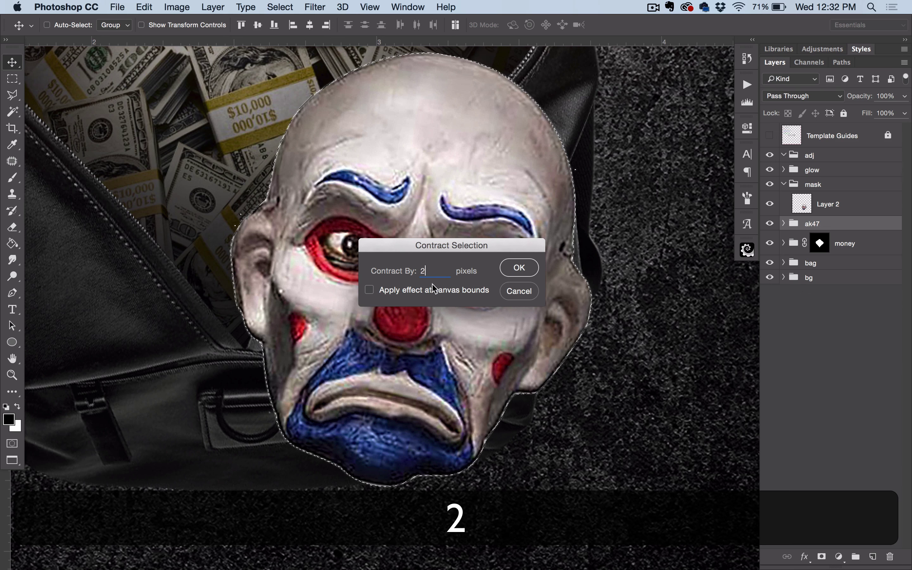
pyautogui.click(519, 267)
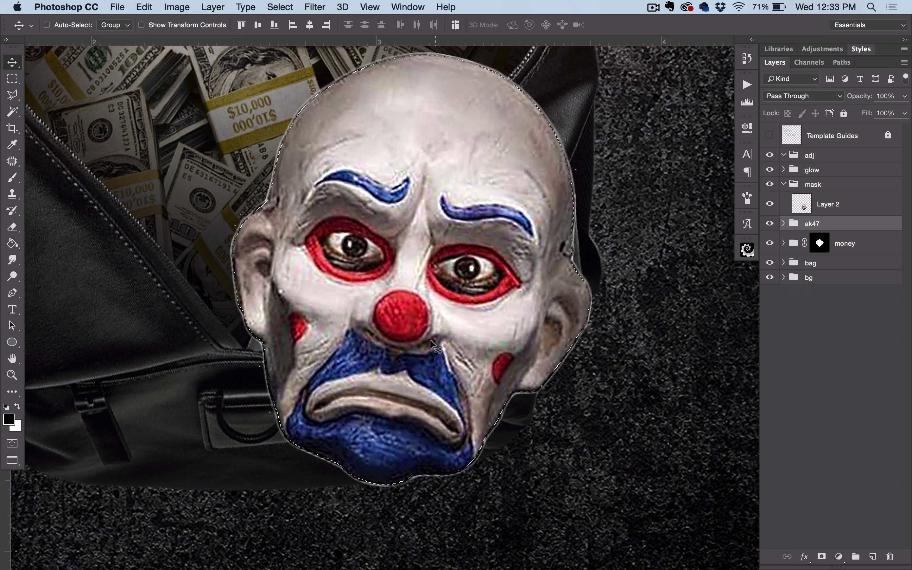
# Copy the contracted clown mask selection from Layer 2 to its own layer and toggle Layer 2's visibility to compare the edges
pyautogui.click(816, 205)
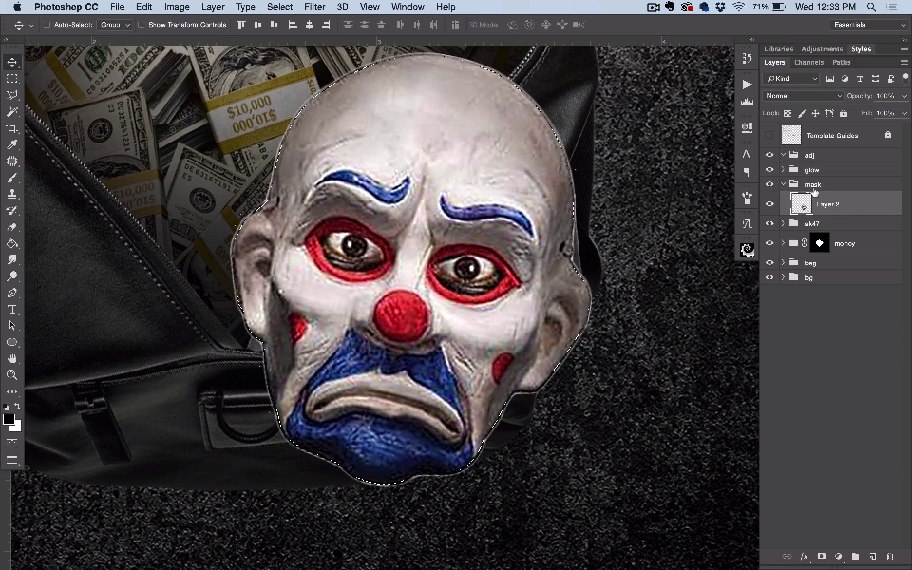
pyautogui.press('super+j')
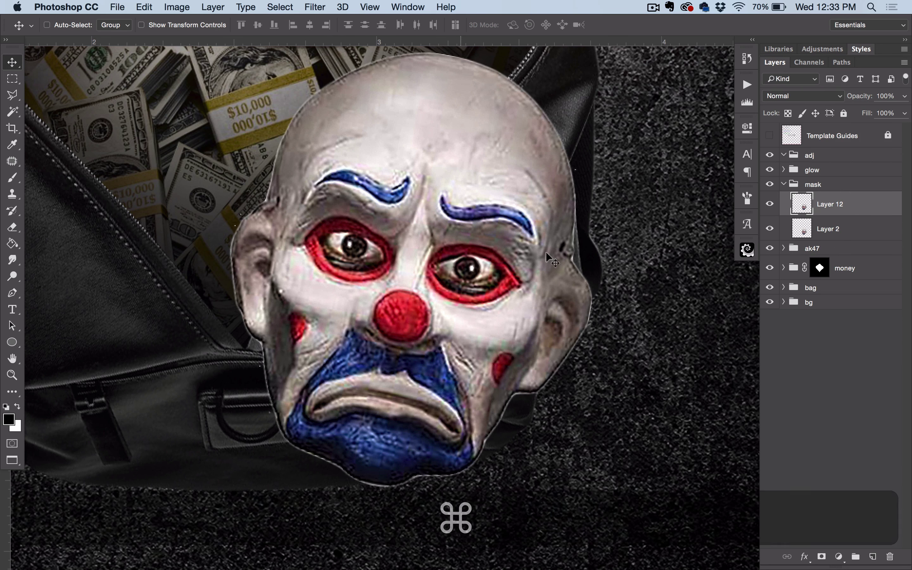
pyautogui.click(769, 229)
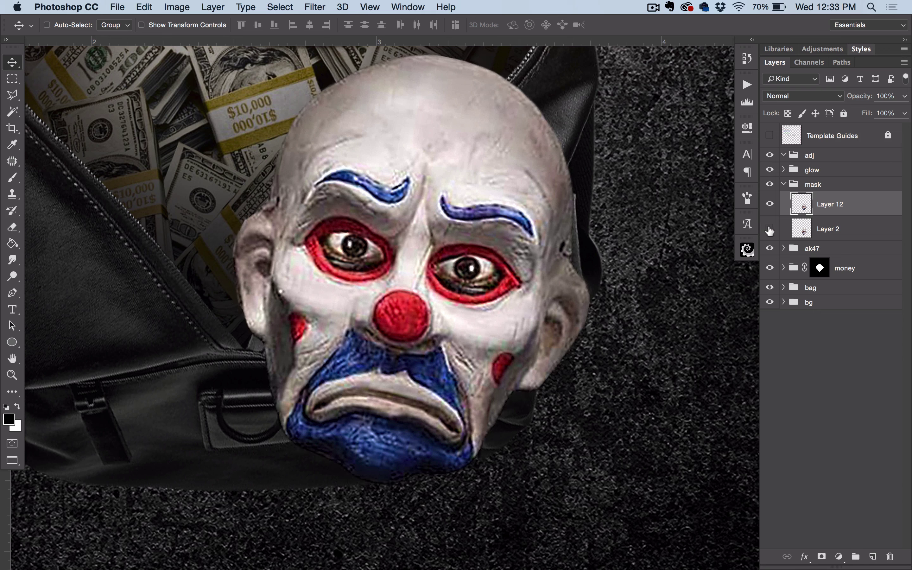
pyautogui.click(769, 229)
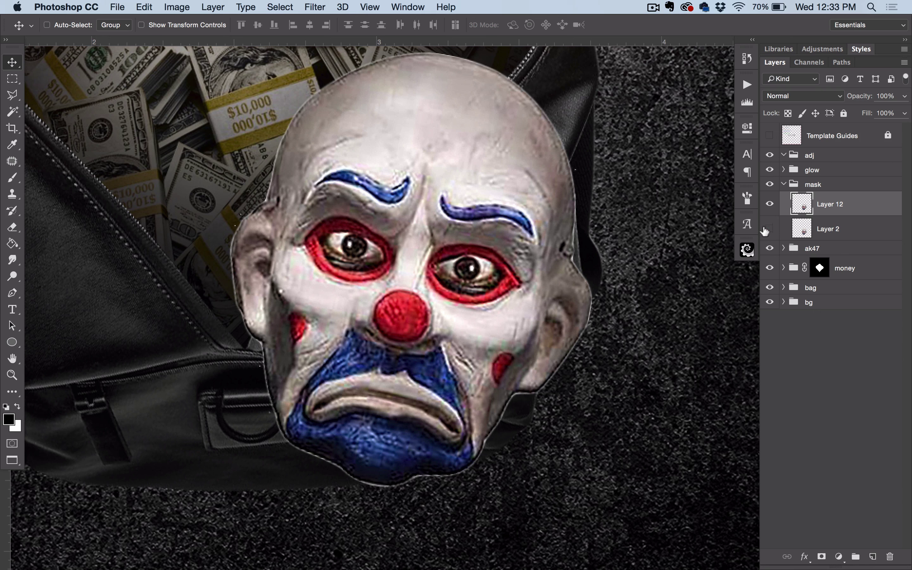
# Delete the original clown mask layer, Layer 2, and save the document
pyautogui.click(804, 227)
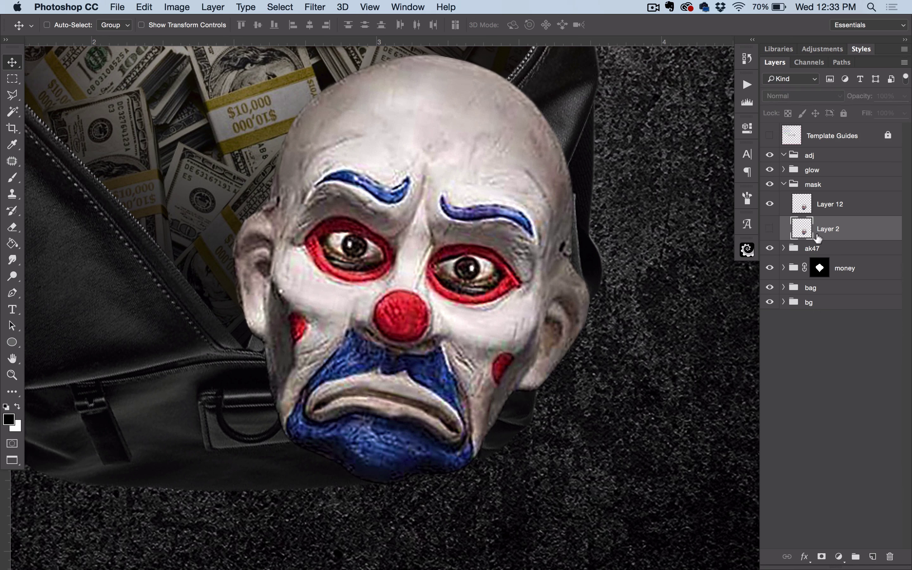
pyautogui.press('super+BackSpace')
pyautogui.press('super+s')
pyautogui.press('super+1')
pyautogui.press('super+space')
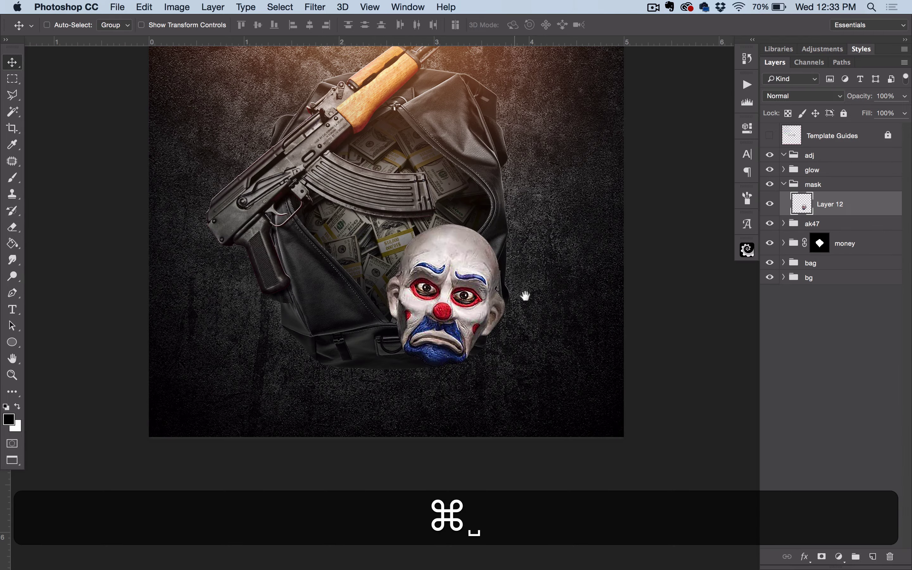
pyautogui.moveTo(507, 253); pyautogui.dragTo(534, 288)
pyautogui.press('super+s')
# Fill a new layer above Layer 12 with a black silhouette from the clown mask's outline and deselect
pyautogui.moveTo(507, 228); pyautogui.dragTo(535, 283)
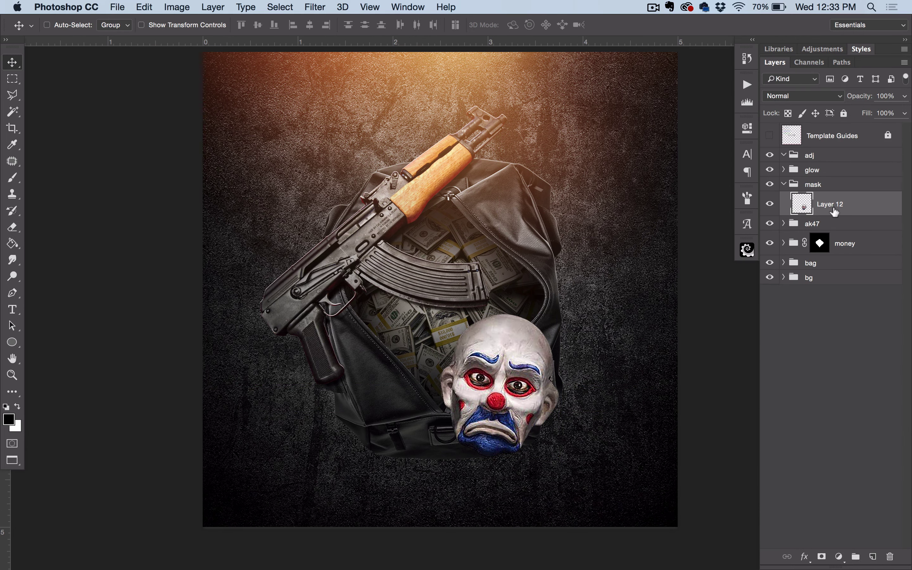
pyautogui.keyDown('super'); pyautogui.click(801, 203); pyautogui.keyUp('super')
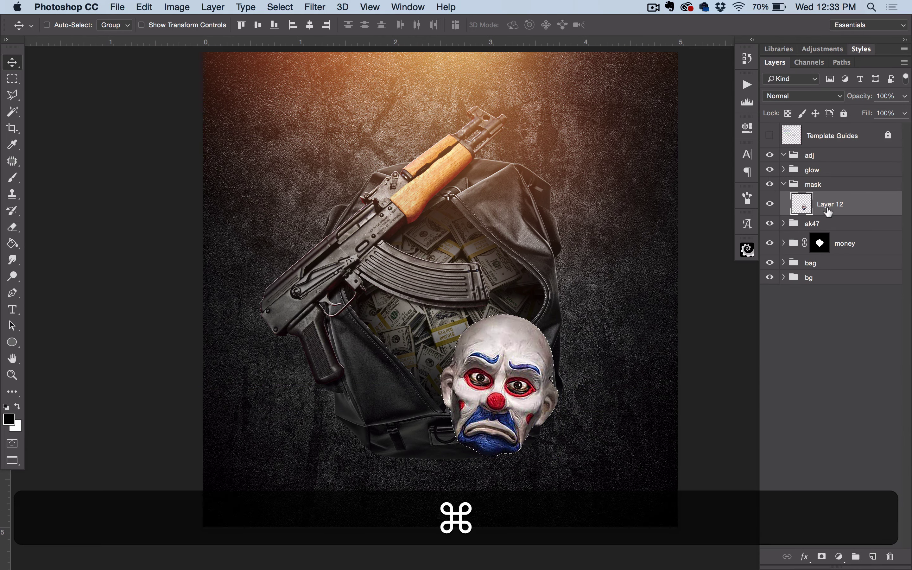
pyautogui.click(873, 556)
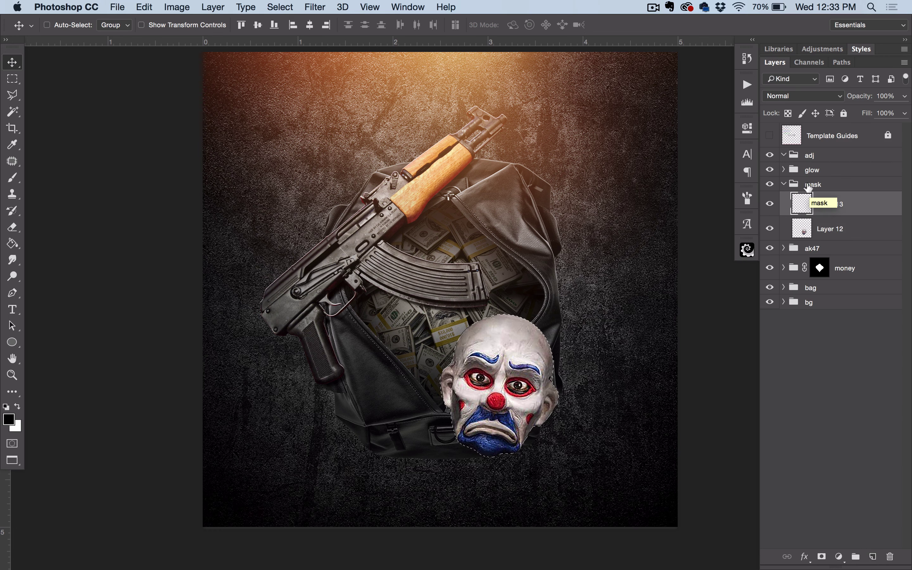
pyautogui.hotkey('alt', 'BackSpace')
pyautogui.press('super+d')
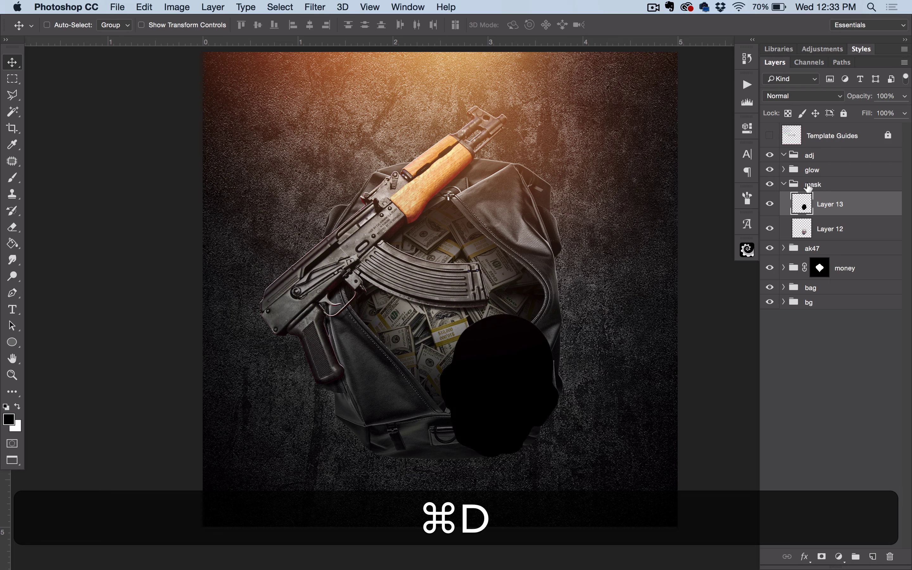
# Erase the upper part of the clown mask's black silhouette with the soft 1200 px eraser, keeping the shading toward the chin
pyautogui.press('e')
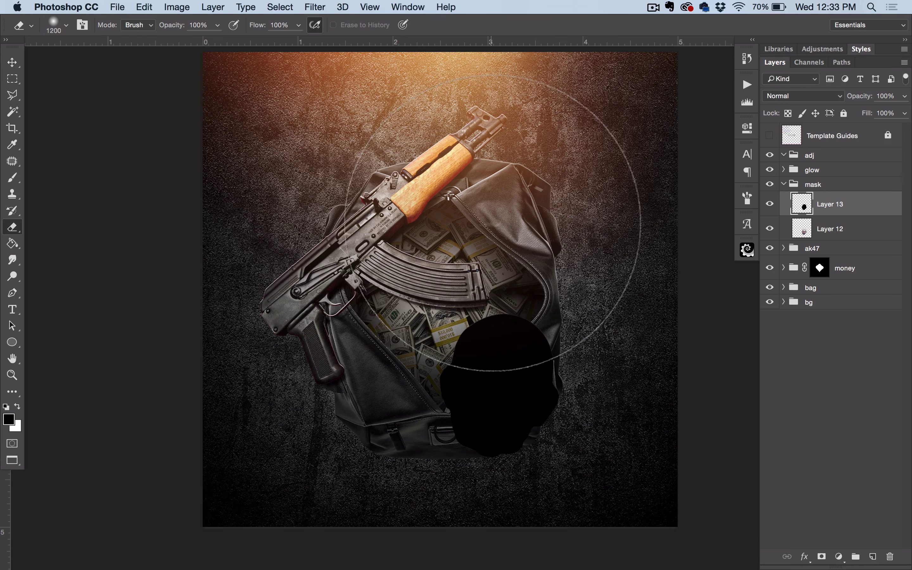
pyautogui.moveTo(501, 220); pyautogui.dragTo(507, 222)
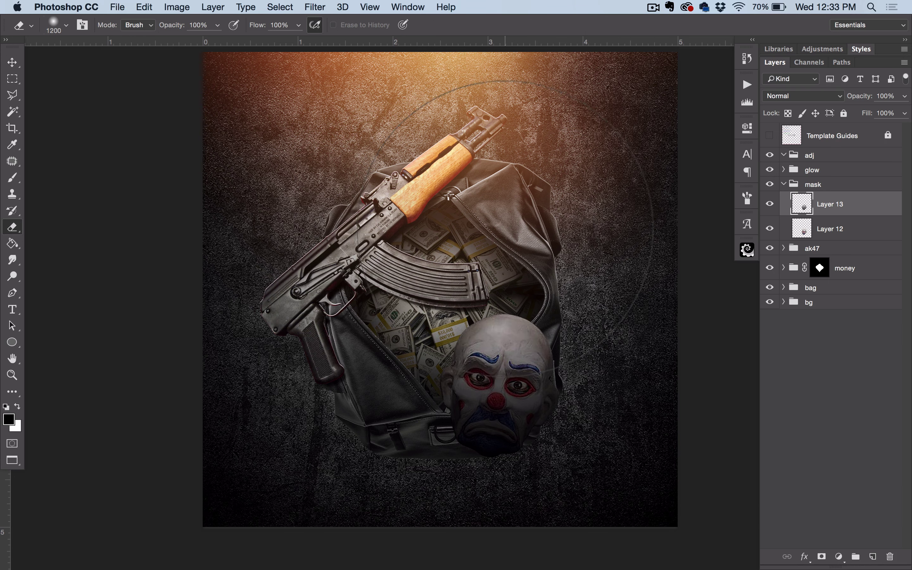
pyautogui.click(527, 226)
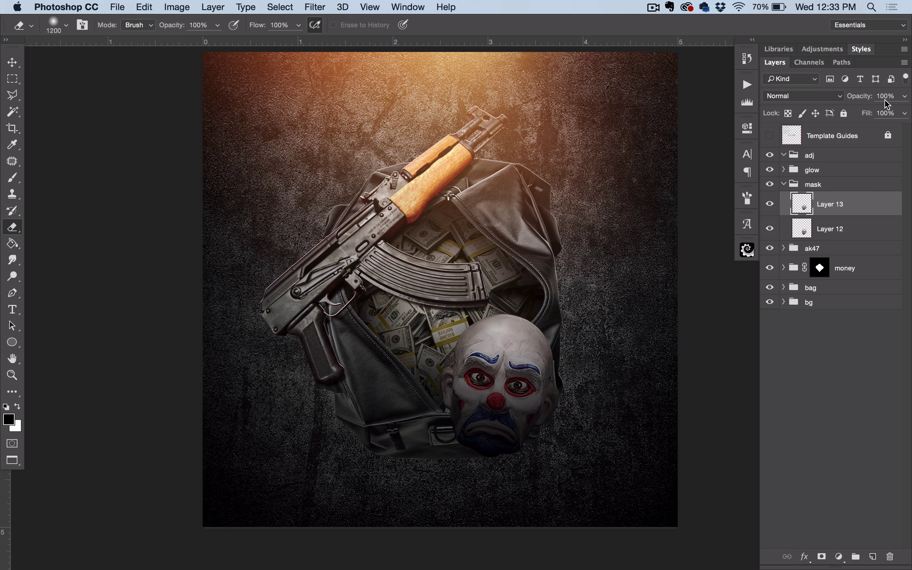
# Lower the opacity of the clown mask's shading on Layer 13 to 45% and save the document
pyautogui.click(904, 96)
pyautogui.moveTo(844, 115); pyautogui.dragTo(868, 110)
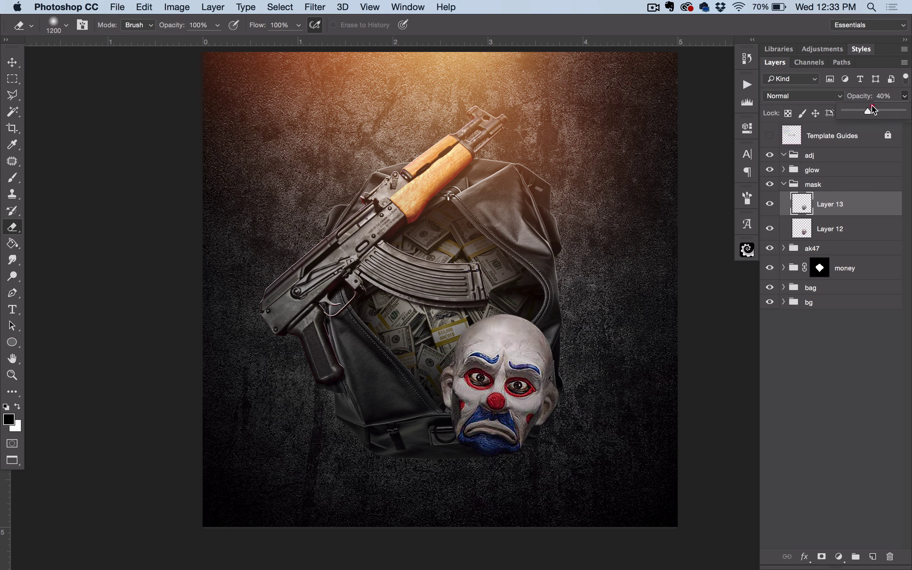
pyautogui.moveTo(875, 116); pyautogui.dragTo(872, 116)
pyautogui.press('super+s')
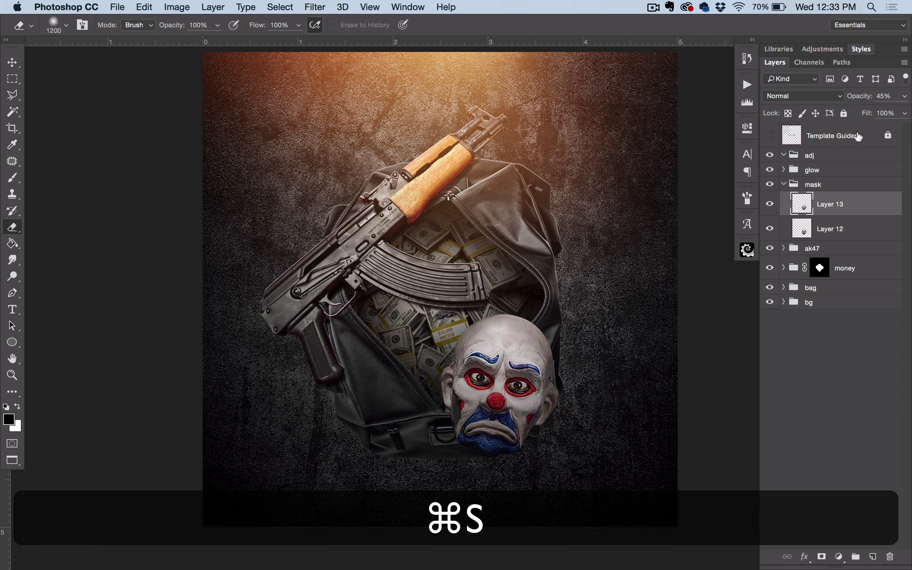
# Trace a closed Pen path around the inner edge of the clown mask's left eye opening, with Layer 12 active
pyautogui.click(833, 226)
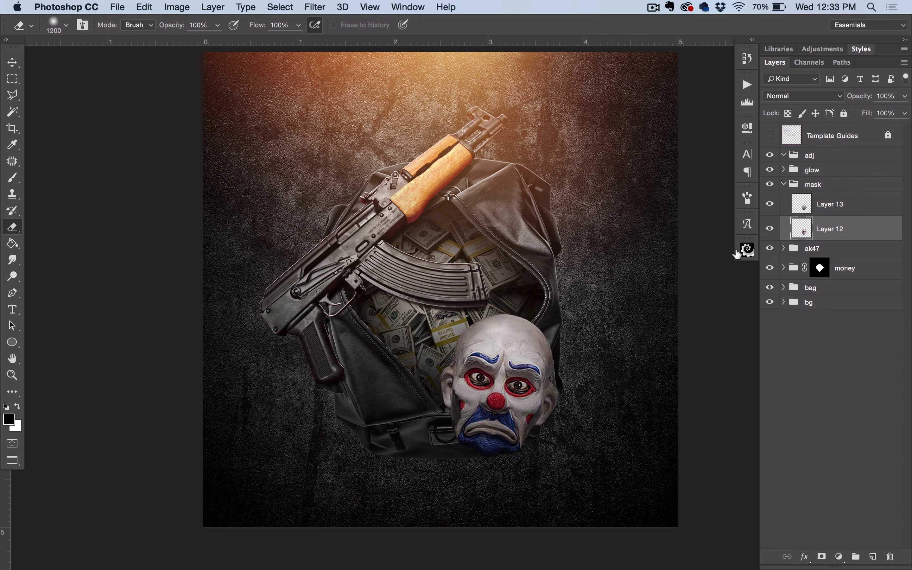
pyautogui.press('z')
pyautogui.moveTo(494, 388); pyautogui.dragTo(575, 406)
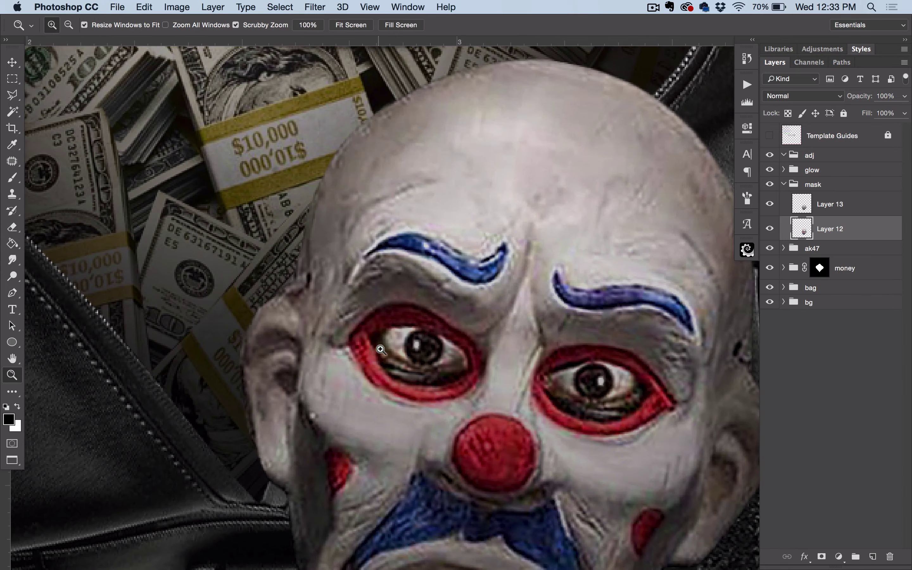
pyautogui.press('super+equal')
pyautogui.press('super+equal')
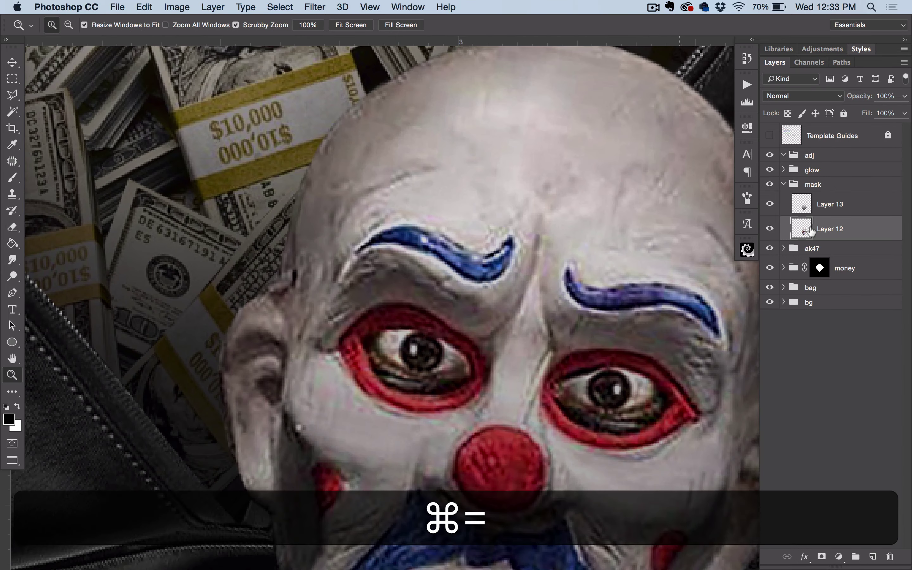
pyautogui.keyDown('super'); pyautogui.click(513, 232); pyautogui.keyUp('super')
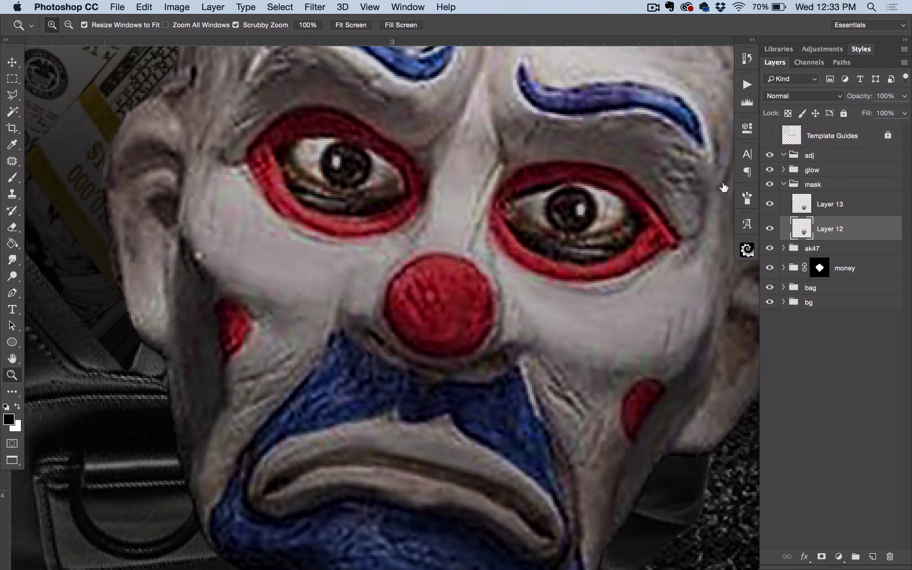
pyautogui.press('p')
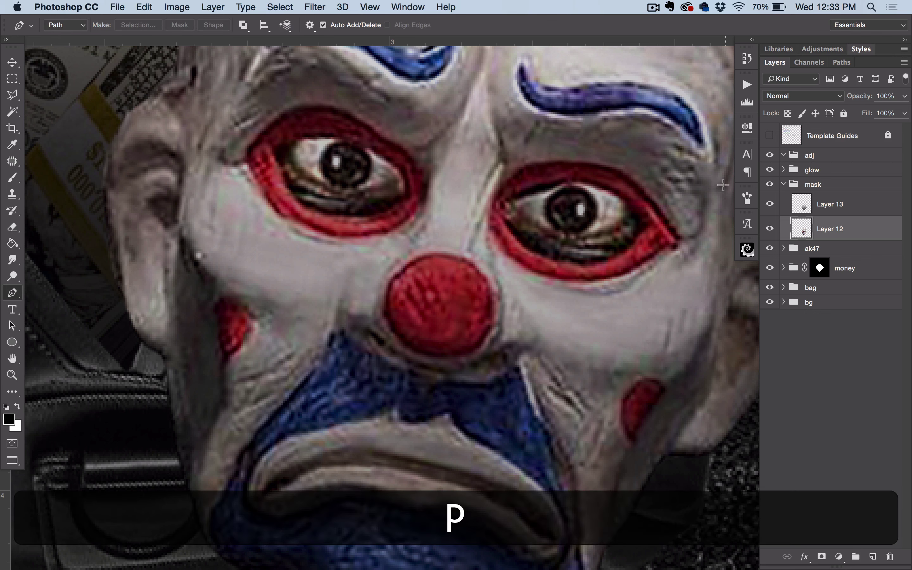
pyautogui.click(274, 152)
pyautogui.moveTo(381, 150); pyautogui.dragTo(390, 154)
pyautogui.press('alt')
pyautogui.moveTo(408, 194); pyautogui.dragTo(412, 194)
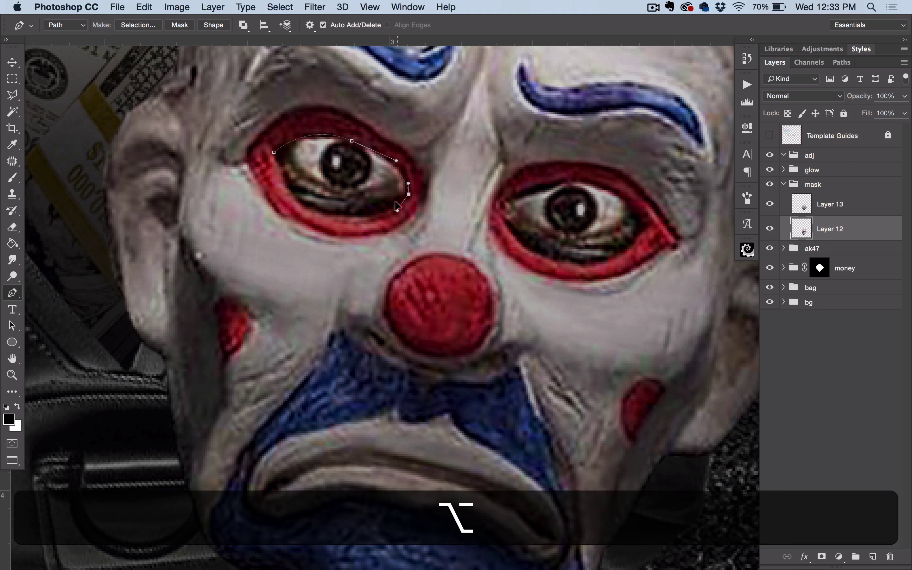
pyautogui.moveTo(336, 215); pyautogui.dragTo(293, 204)
pyautogui.click(269, 148)
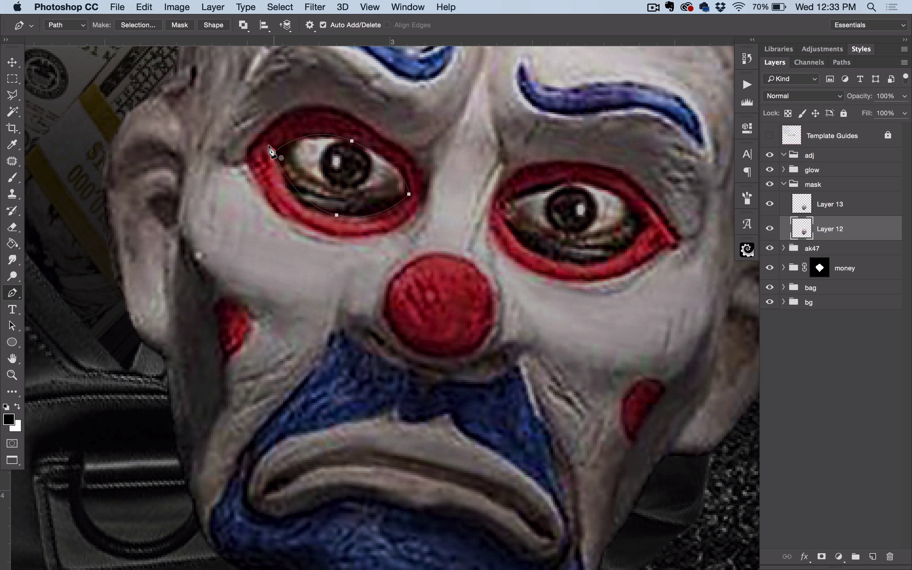
# Trace a second closed Pen path around the inner edge of the clown mask's right eye opening
pyautogui.click(504, 206)
pyautogui.moveTo(646, 225); pyautogui.dragTo(656, 244)
pyautogui.keyDown('alt'); pyautogui.click(646, 225); pyautogui.keyUp('alt')
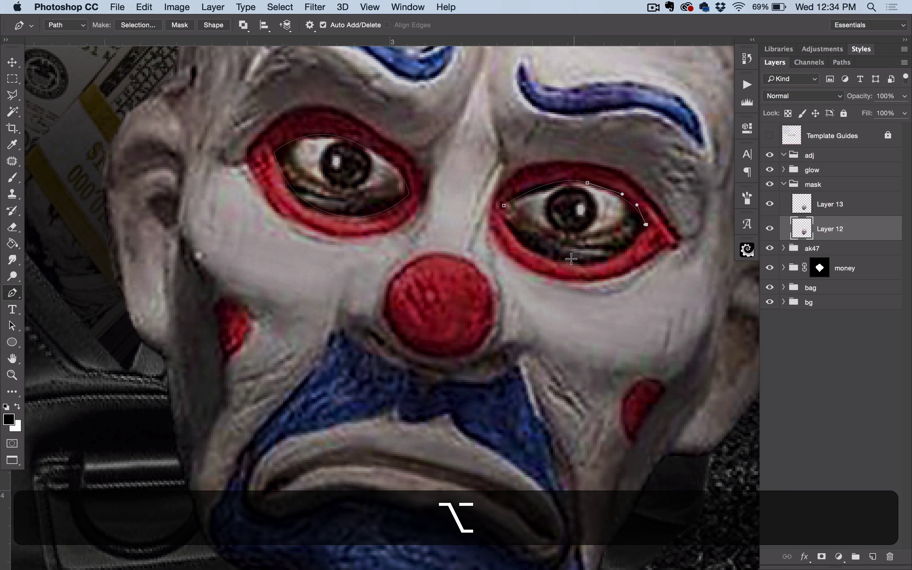
pyautogui.moveTo(572, 264); pyautogui.dragTo(522, 254)
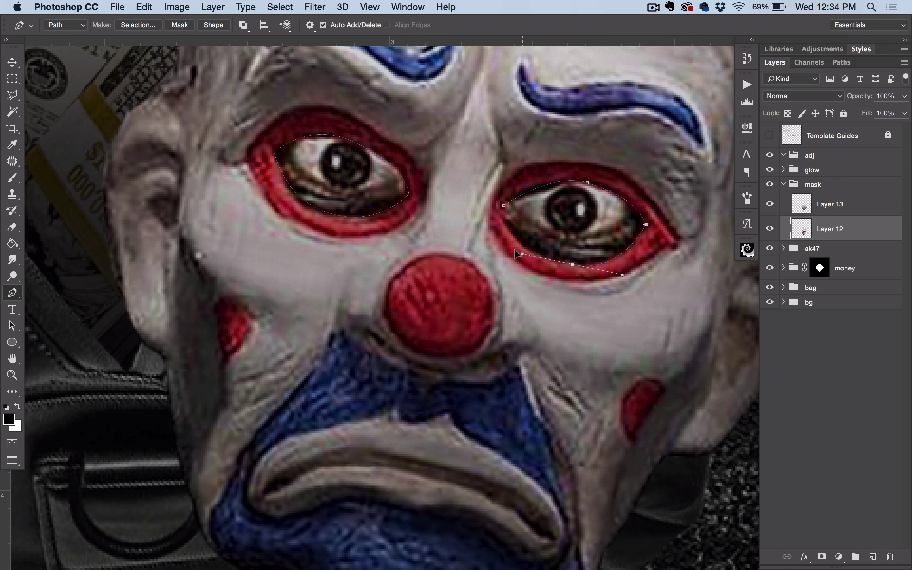
pyautogui.moveTo(504, 206); pyautogui.dragTo(492, 174)
pyautogui.keyDown('ctrl'); pyautogui.click(588, 214); pyautogui.keyUp('ctrl')
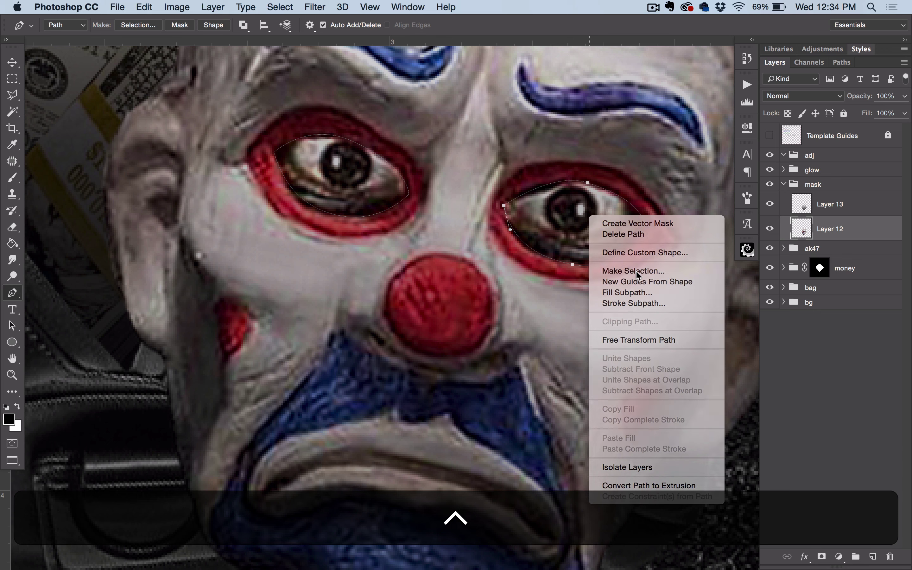
pyautogui.click(631, 265)
pyautogui.click(525, 222)
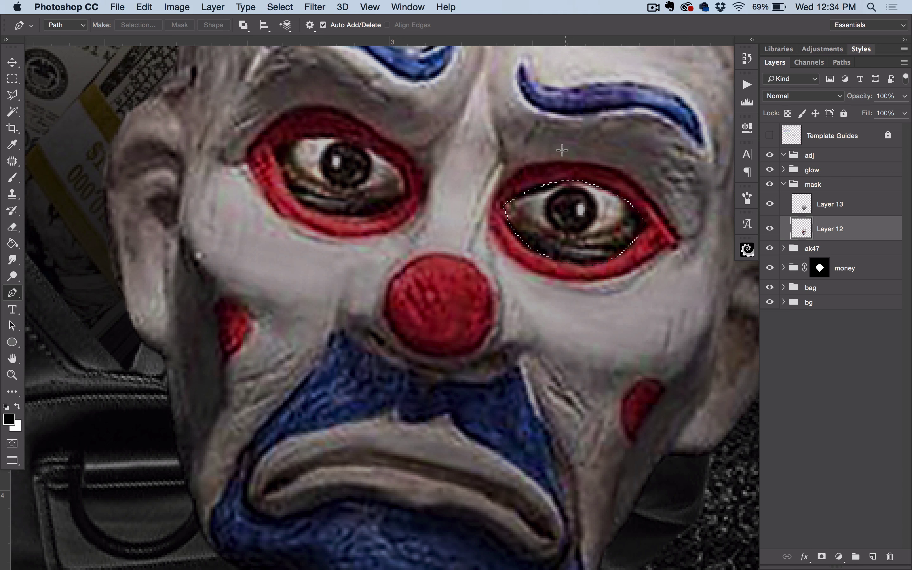
pyautogui.press('alt+super+z')
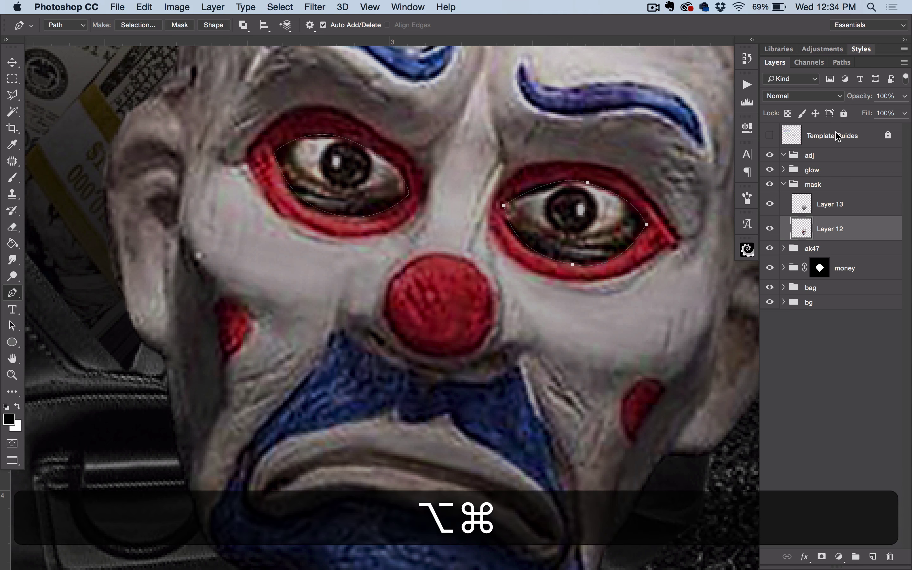
# Load the Work Path as a selection, delete both eyes from Layer 12 and Layer 13, and deselect
pyautogui.click(842, 62)
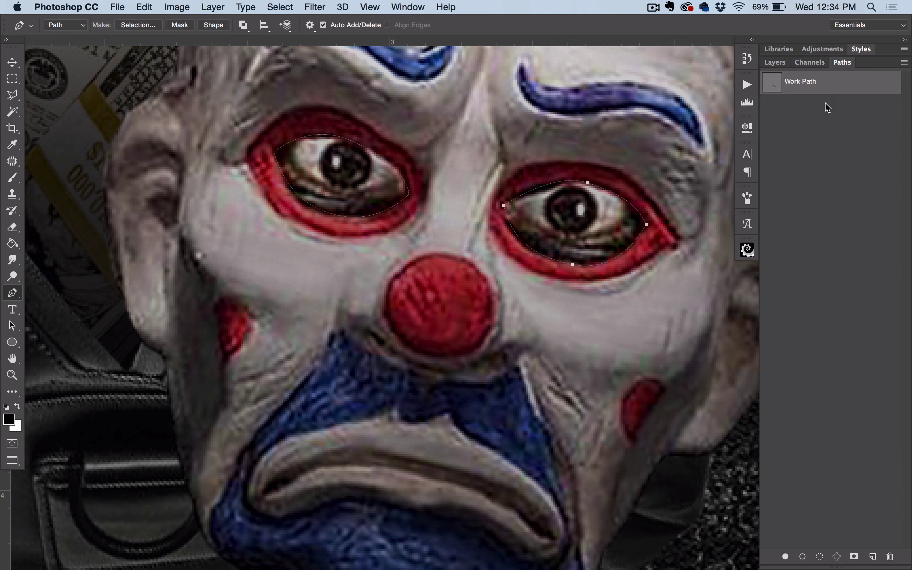
pyautogui.keyDown('super'); pyautogui.click(772, 81); pyautogui.keyUp('super')
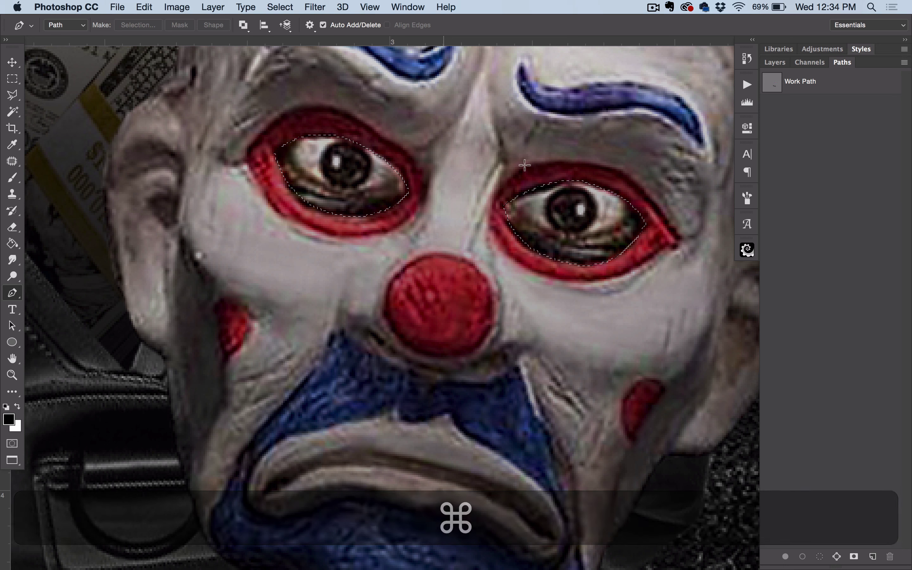
pyautogui.click(775, 62)
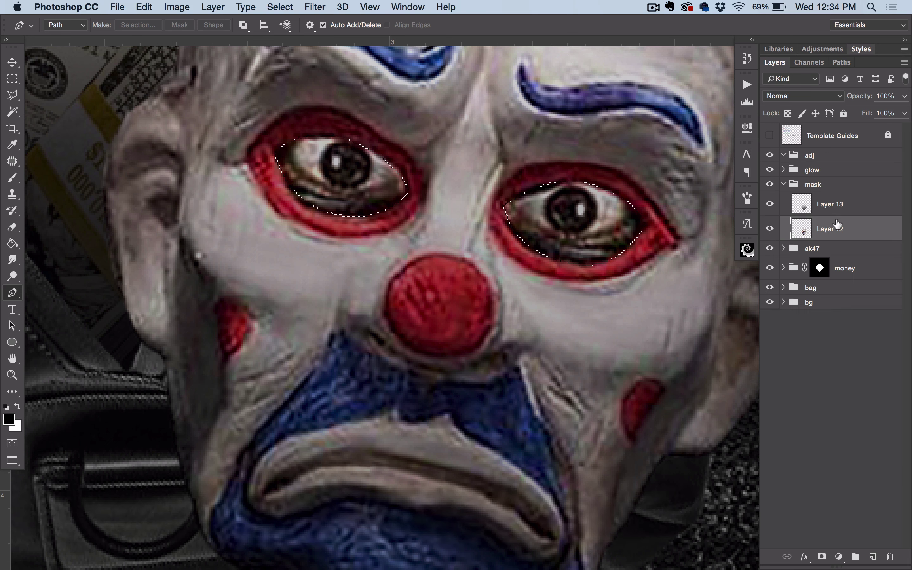
pyautogui.press('BackSpace')
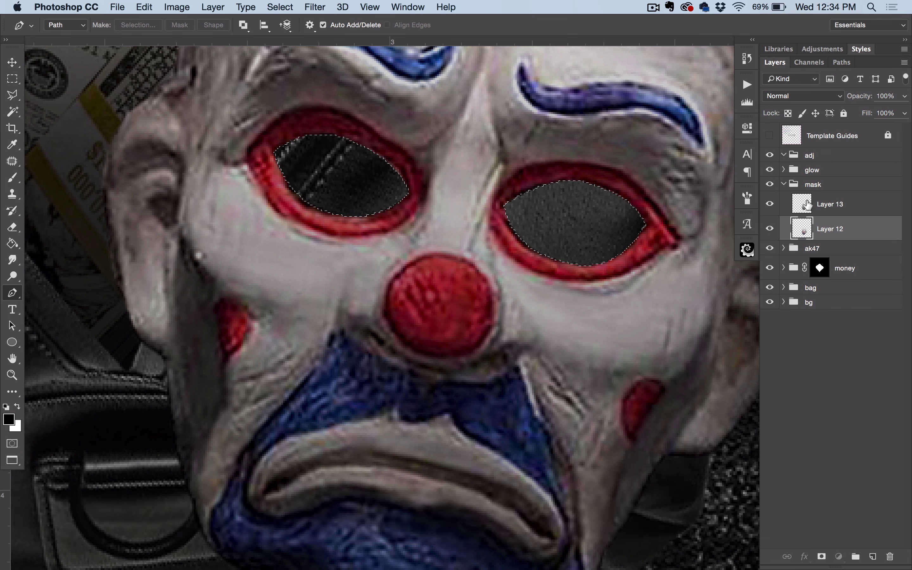
pyautogui.click(789, 196)
pyautogui.press('BackSpace')
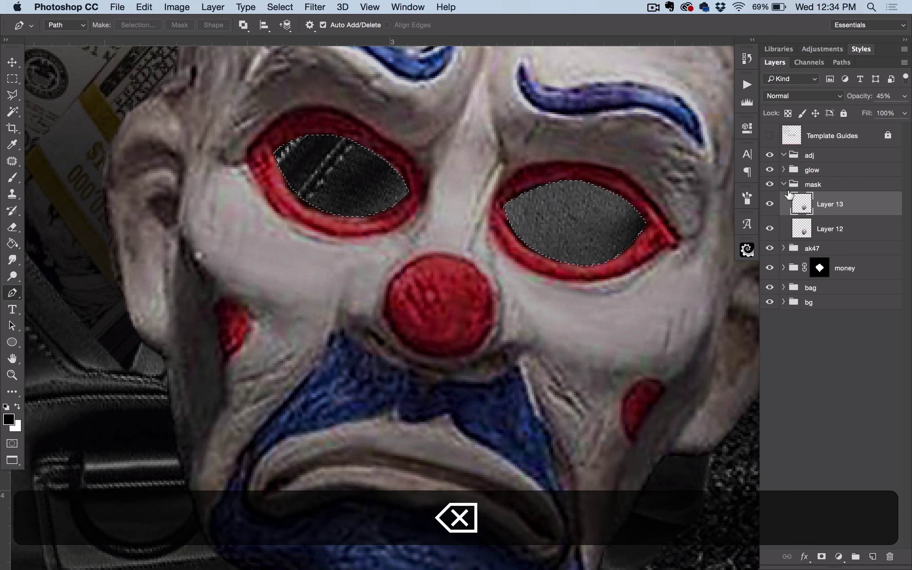
pyautogui.press('super+d')
pyautogui.press('super+1')
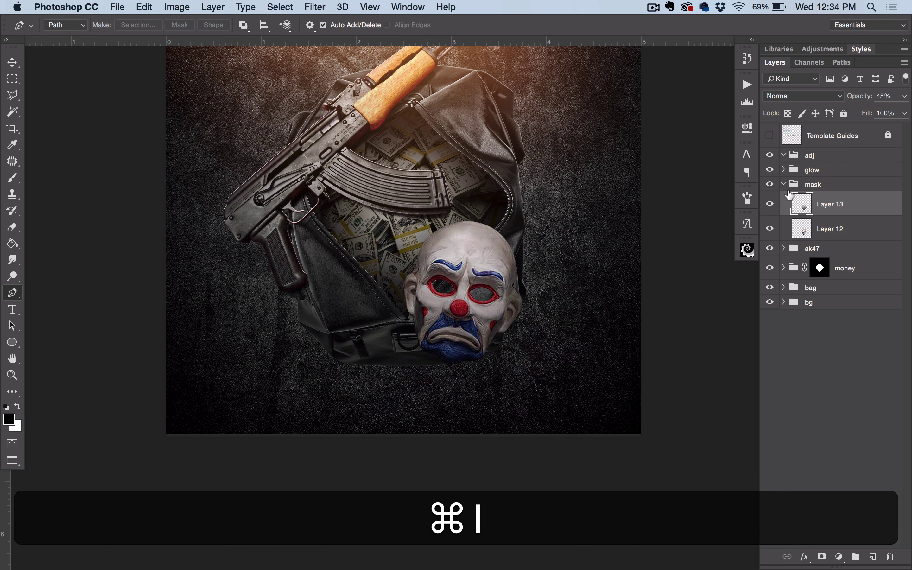
# Save the document and look over the clown mask within the whole composite
pyautogui.press('super+s')
pyautogui.press('v')
pyautogui.press('space')
pyautogui.moveTo(483, 192); pyautogui.dragTo(509, 242)
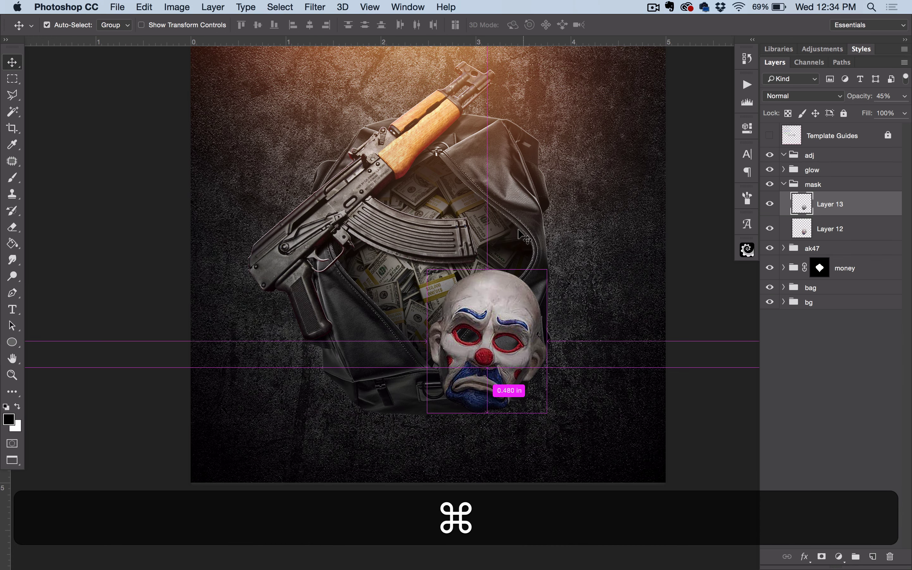
pyautogui.press('super+s')
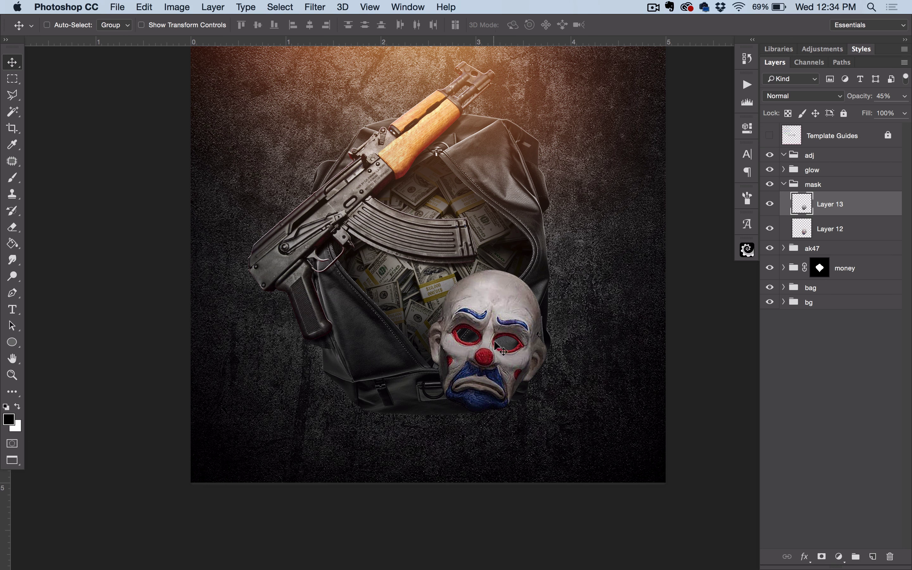
pyautogui.press('space')
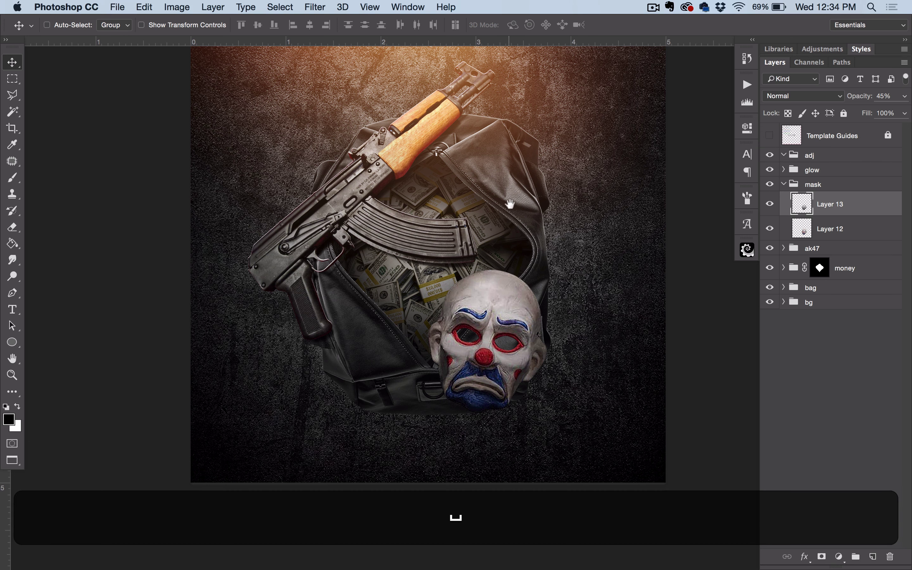
pyautogui.moveTo(510, 206); pyautogui.dragTo(517, 259)
pyautogui.press('super+s')
pyautogui.press('super+s')
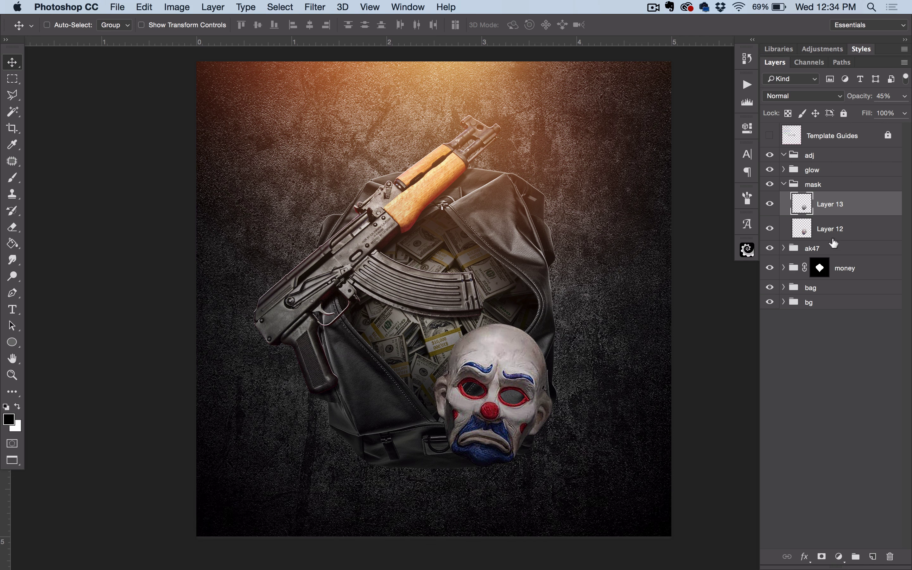
pyautogui.press('space')
pyautogui.moveTo(676, 344)
pyautogui.mouseDown()
pyautogui.moveTo(668, 326)
pyautogui.moveTo(678, 339)
pyautogui.mouseUp()
pyautogui.press('space')
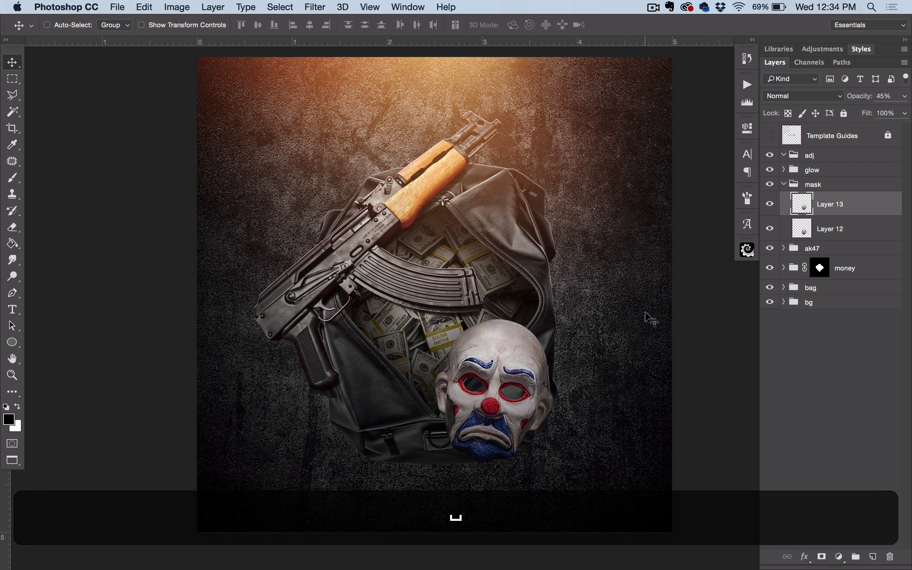
# Create a new layer beneath Layer 12, fill the clown mask's outline on it with black, and deselect
pyautogui.click(821, 226)
pyautogui.click(872, 554)
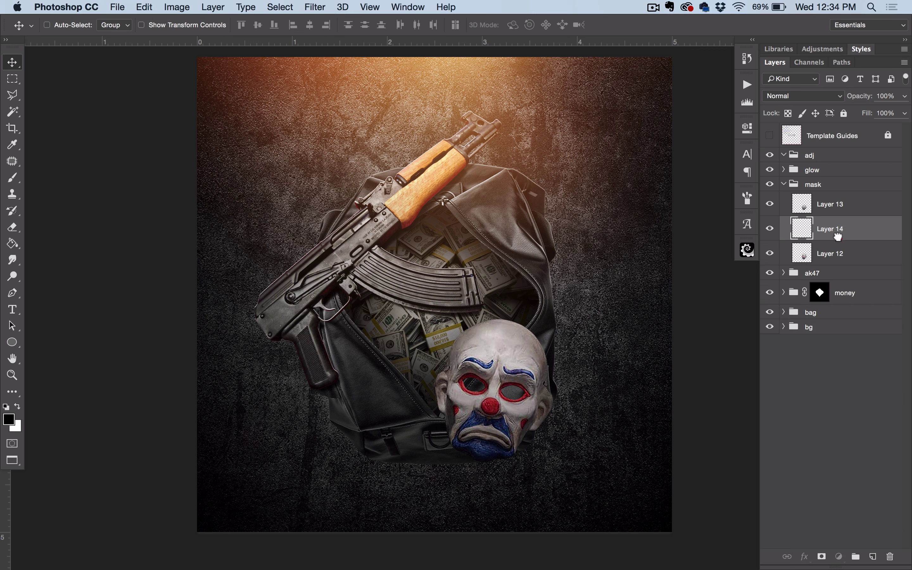
pyautogui.moveTo(835, 234); pyautogui.dragTo(812, 245)
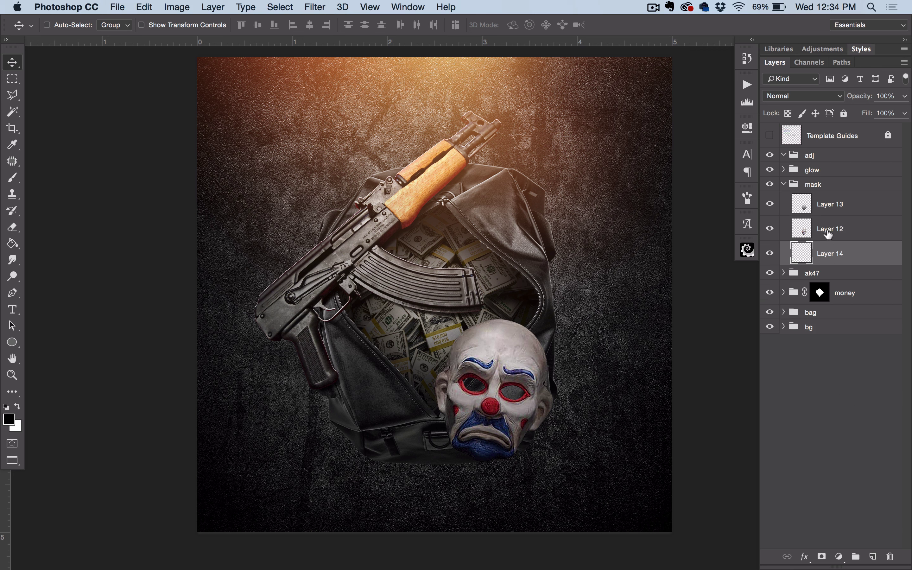
pyautogui.click(773, 236)
pyautogui.press('super')
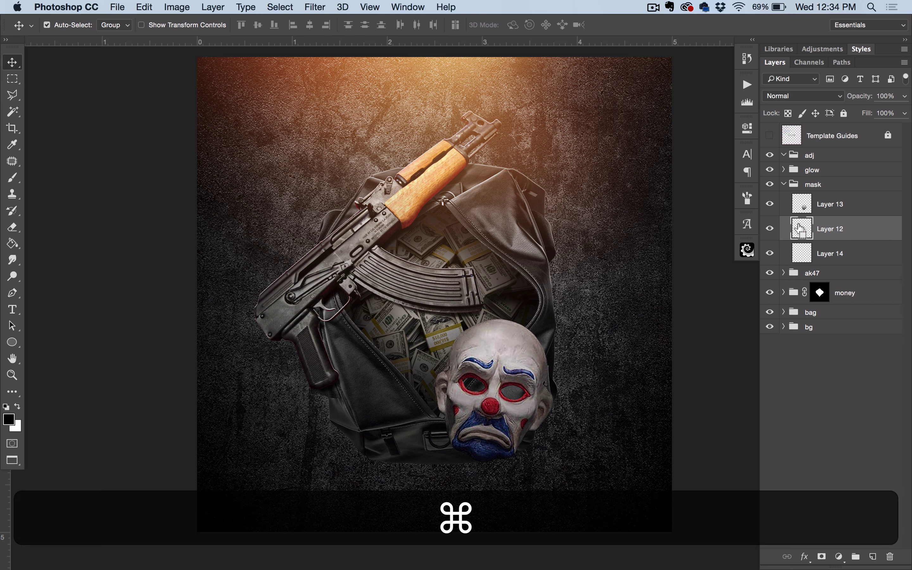
pyautogui.click(832, 252)
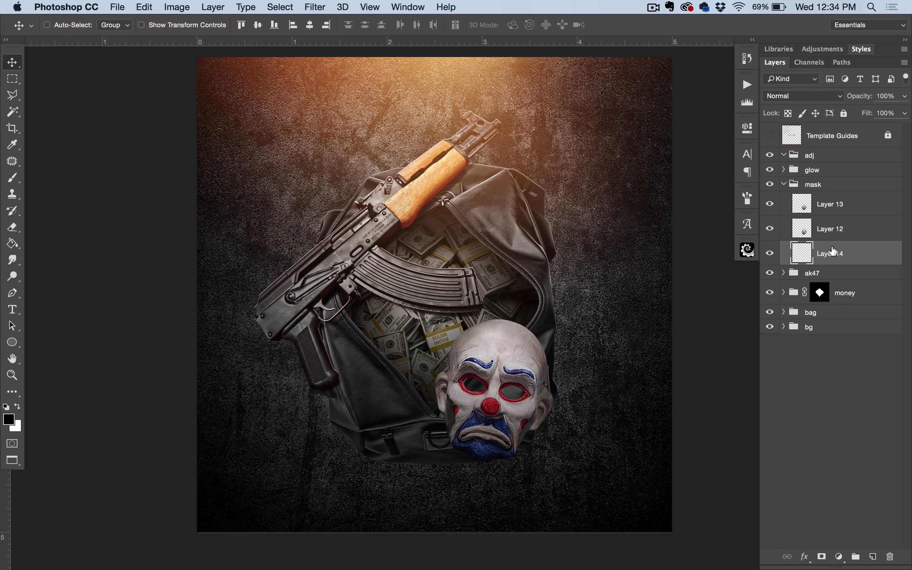
pyautogui.hotkey('alt', 'BackSpace')
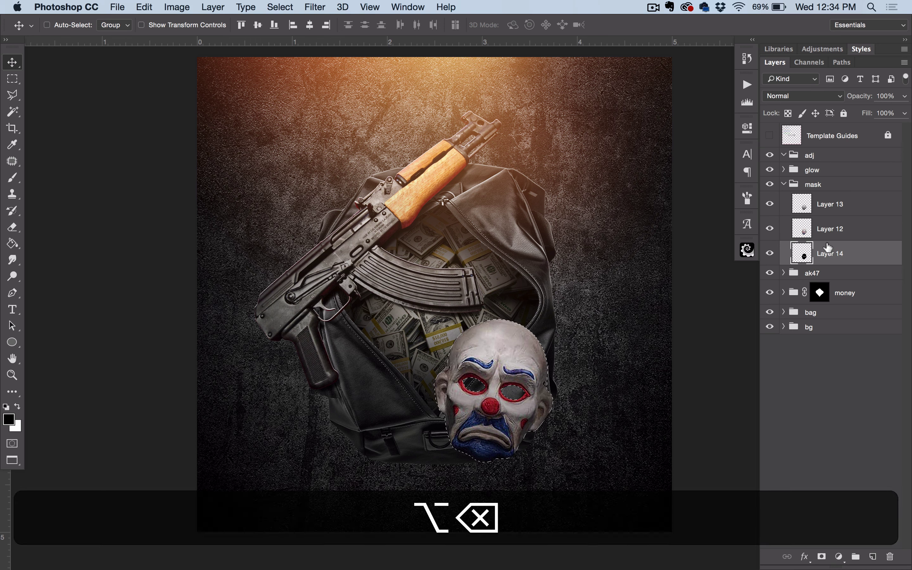
pyautogui.press('super+d')
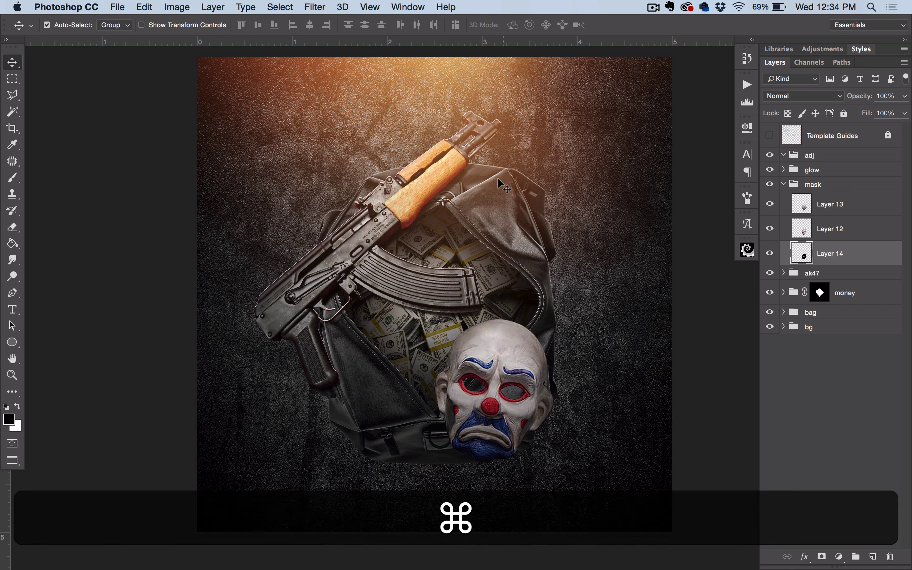
# Try moving the black silhouette out from beneath the clown mask, and undo the move
pyautogui.press('super+equal')
pyautogui.press('super+equal')
pyautogui.press('super+equal')
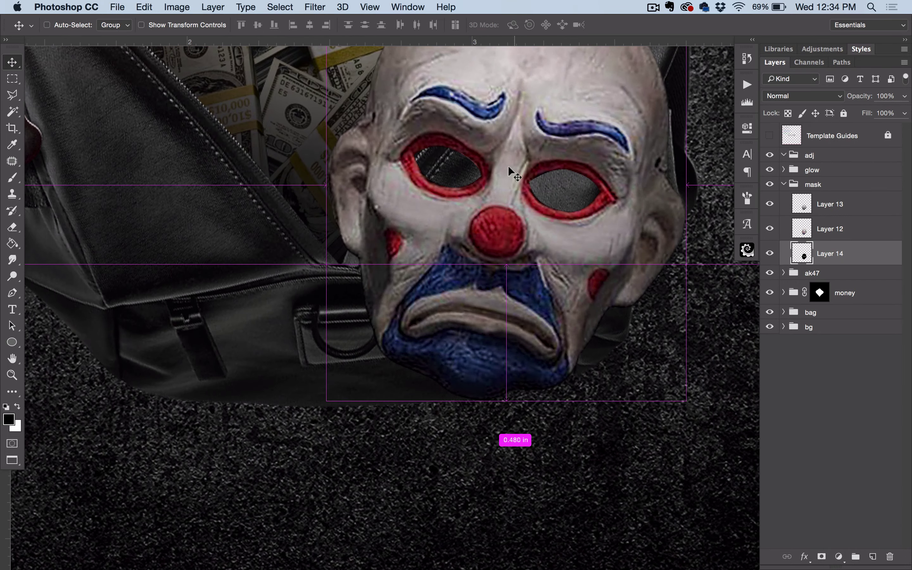
pyautogui.press('v')
pyautogui.moveTo(507, 164); pyautogui.dragTo(349, 293)
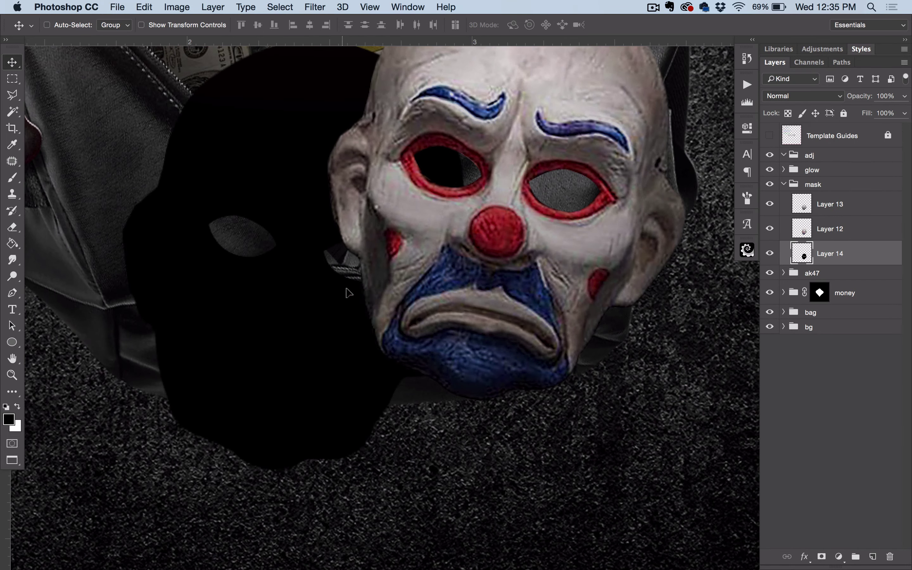
pyautogui.press('super+z')
# Apply a Box Blur with a 21-pixel radius to the black silhouette on Layer 14
pyautogui.scroll(5, 464, 251)
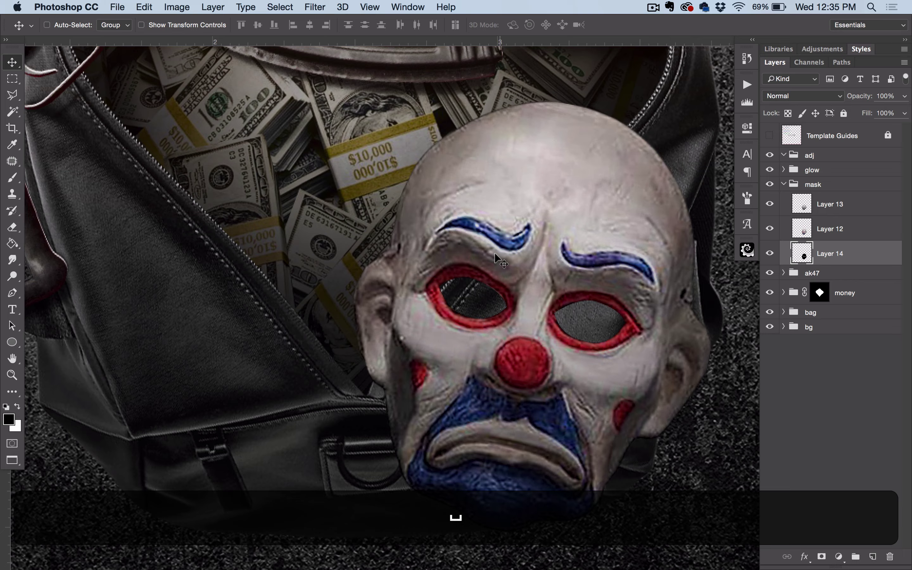
pyautogui.press('super+minus')
pyautogui.click(314, 7)
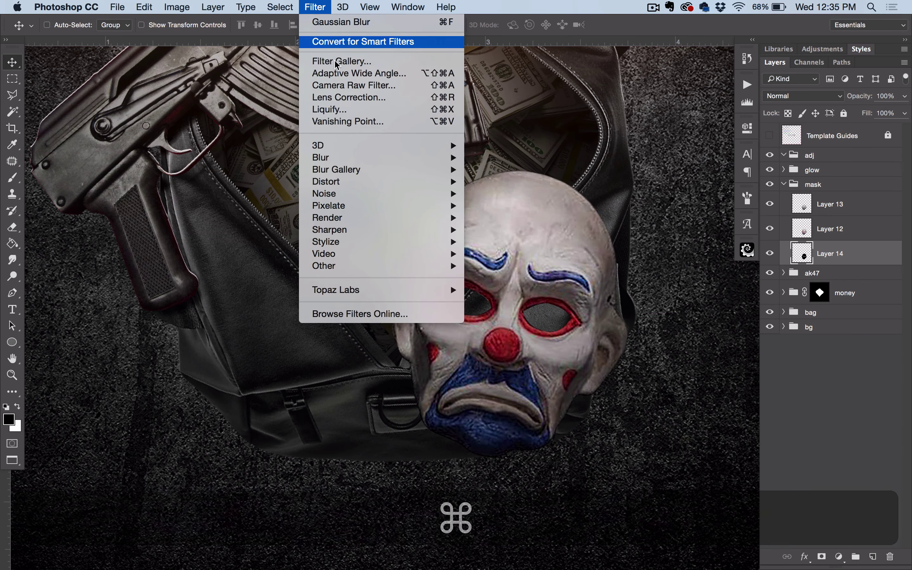
pyautogui.moveTo(345, 158)
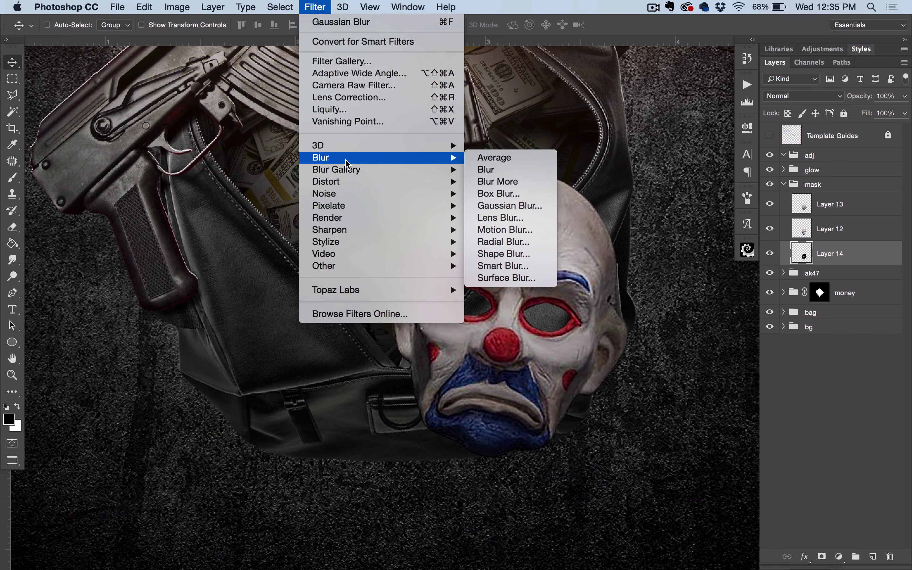
pyautogui.click(507, 194)
pyautogui.moveTo(424, 215); pyautogui.dragTo(444, 123)
pyautogui.moveTo(311, 161); pyautogui.dragTo(358, 210)
pyautogui.click(296, 277)
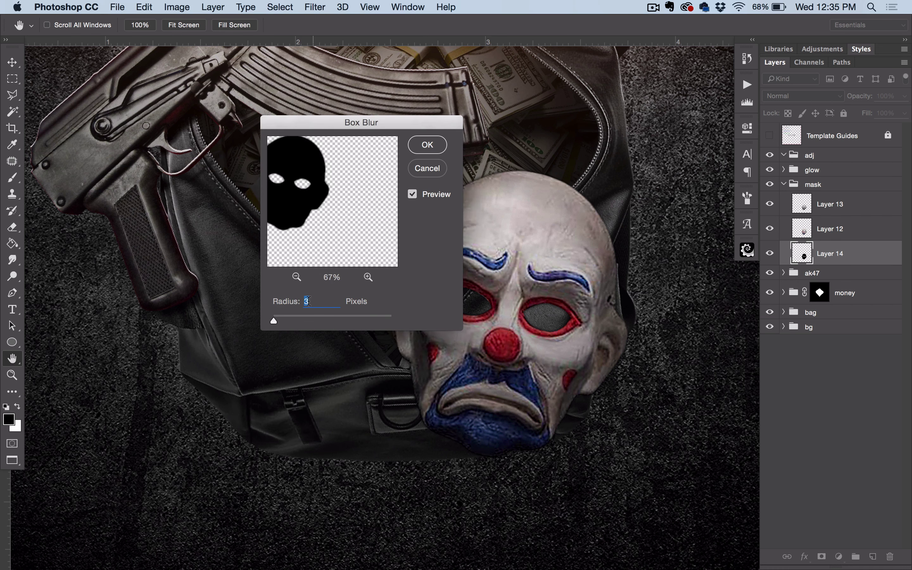
pyautogui.moveTo(280, 318)
pyautogui.mouseDown()
pyautogui.moveTo(291, 319)
pyautogui.moveTo(283, 321)
pyautogui.mouseUp()
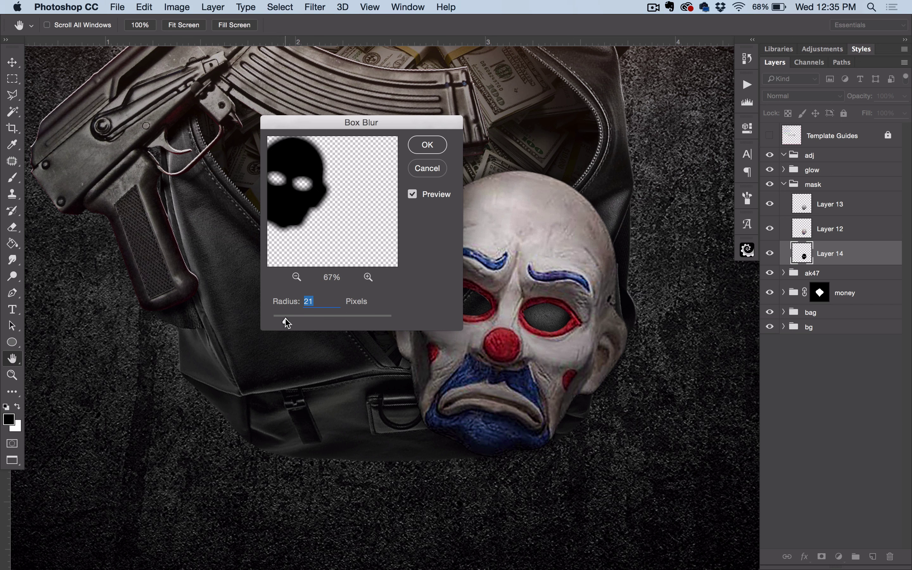
pyautogui.click(427, 145)
# Offset the blurred silhouette slightly downward from the clown mask and lower Layer 14's opacity to 40%
pyautogui.moveTo(488, 275); pyautogui.dragTo(497, 311)
pyautogui.click(904, 113)
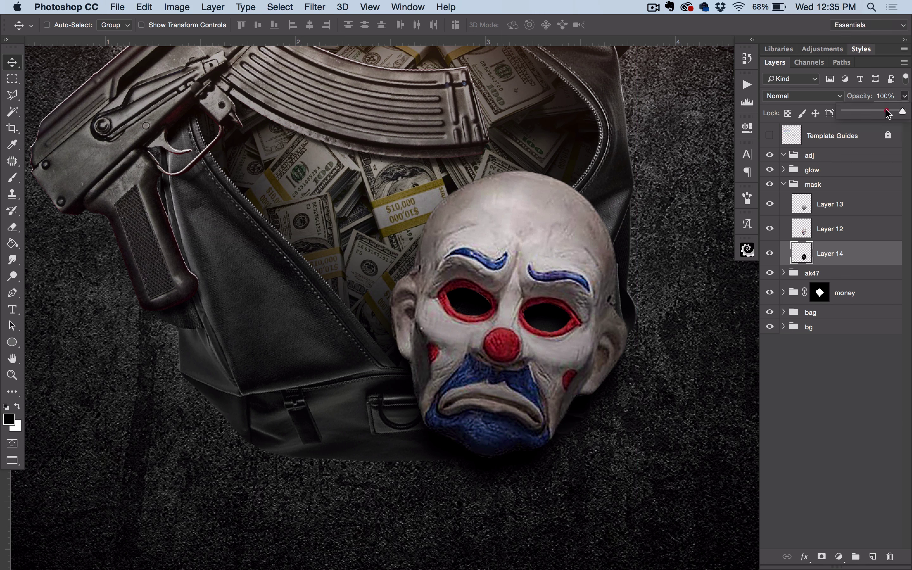
pyautogui.moveTo(887, 113)
pyautogui.mouseDown()
pyautogui.moveTo(854, 112)
pyautogui.moveTo(869, 113)
pyautogui.mouseUp()
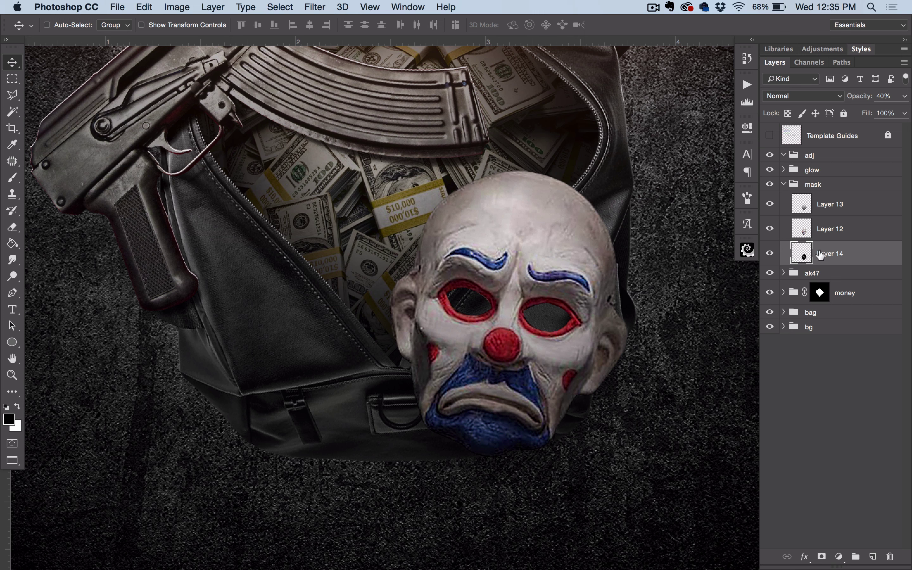
# Put Layer 14 into a new group and name the group "shadow"
pyautogui.moveTo(824, 253); pyautogui.dragTo(799, 177)
pyautogui.press('super+g')
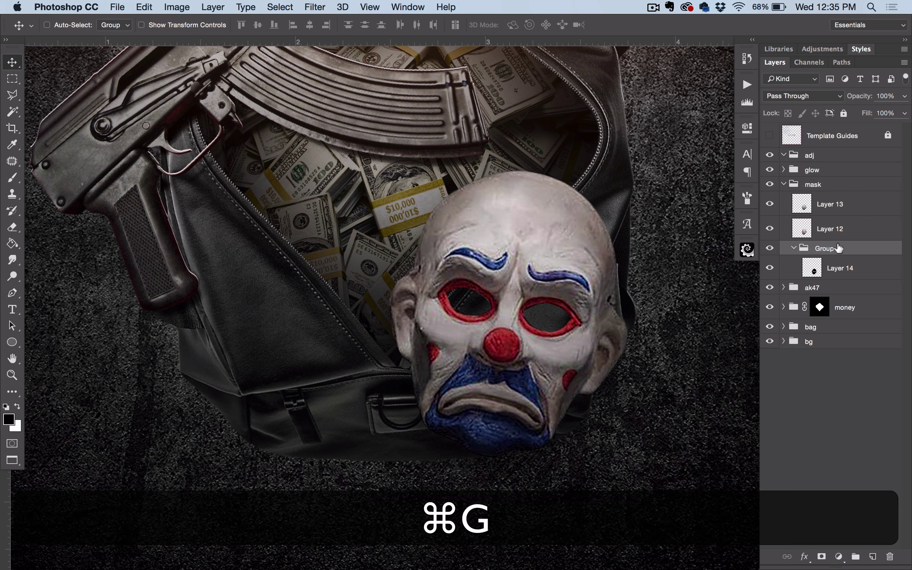
pyautogui.doubleClick(827, 248)
pyautogui.write('shaw')
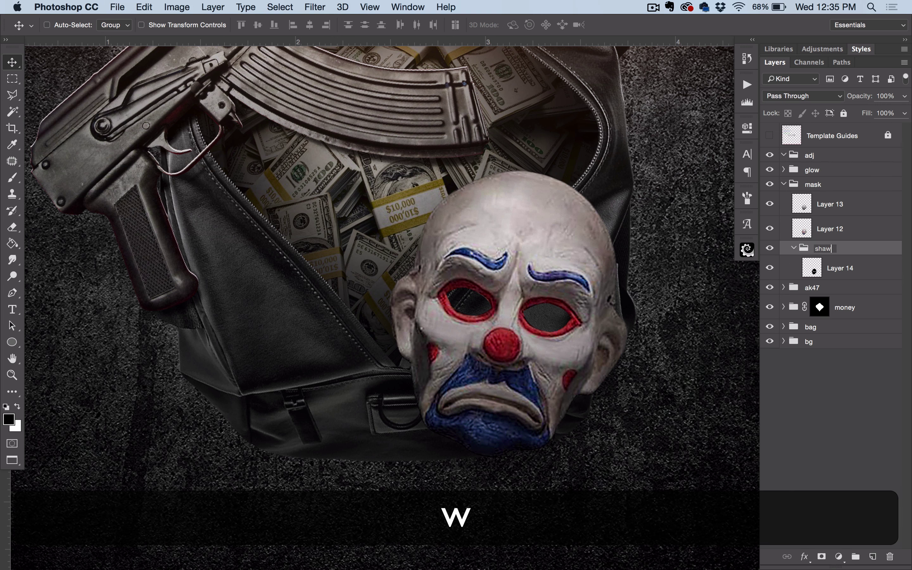
pyautogui.press('BackSpace')
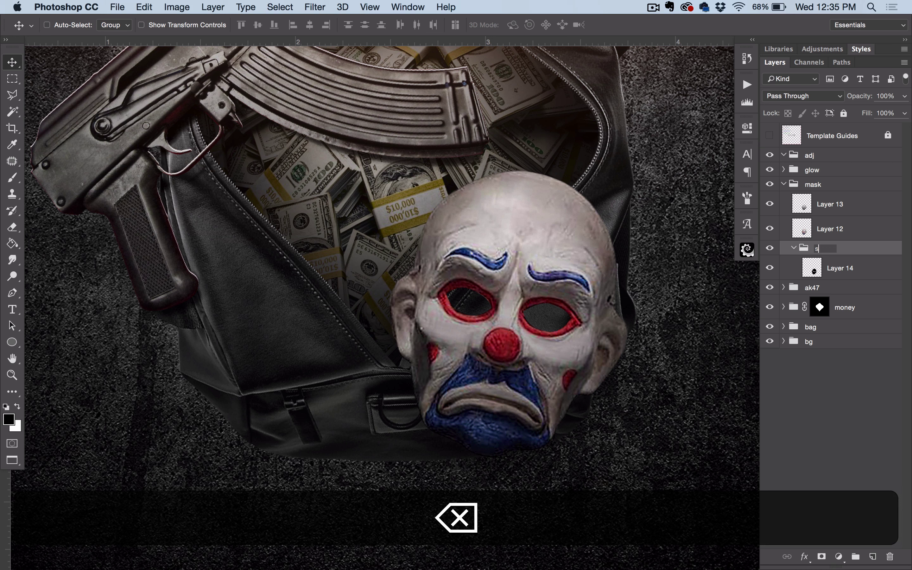
pyautogui.write('hadow')
pyautogui.press('Return')
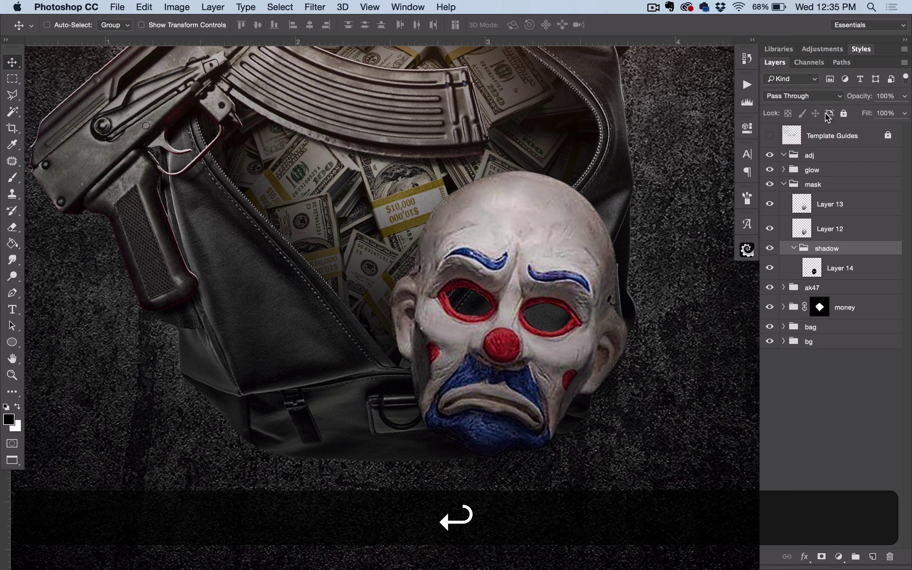
# Add a new layer above Layer 14 in the shadow group and paint black behind both eye holes with a 125-pixel soft brush
pyautogui.click(788, 269)
pyautogui.click(872, 556)
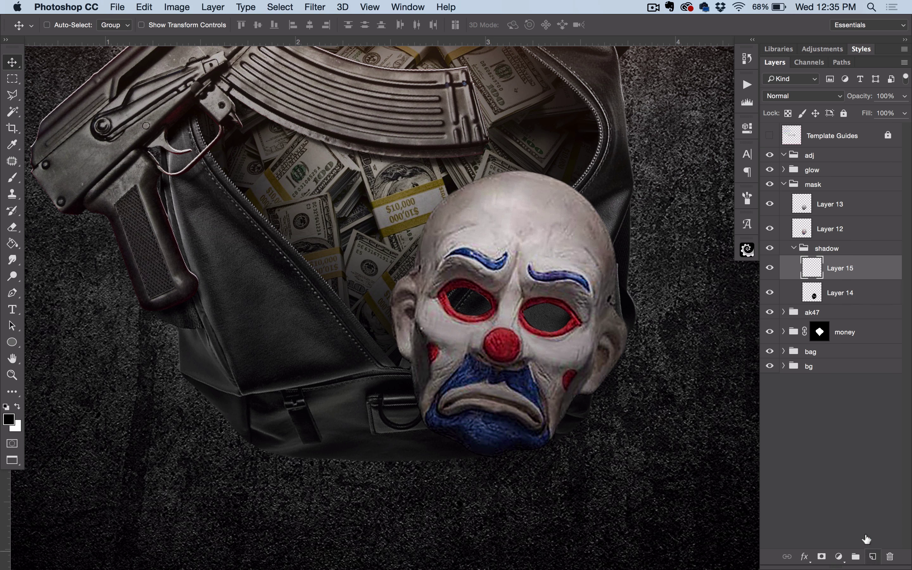
pyautogui.press('b')
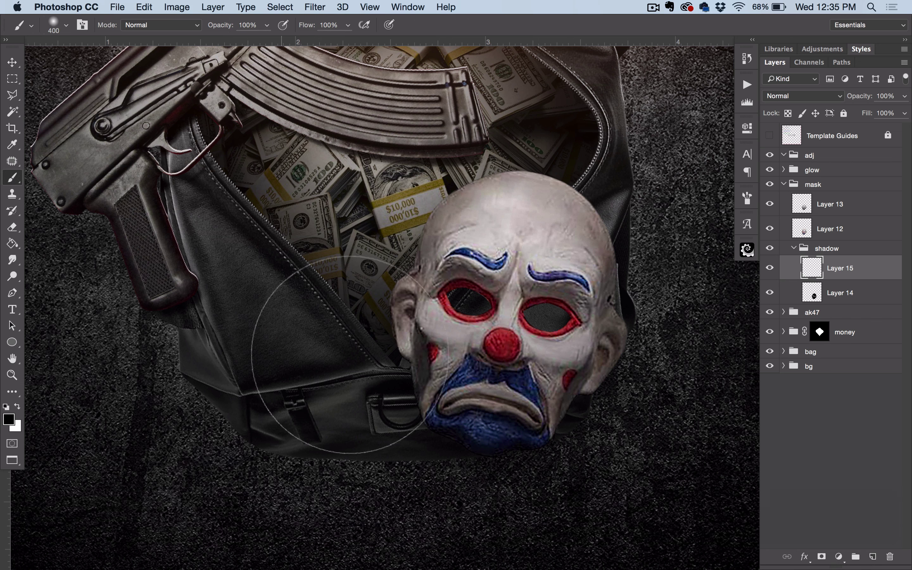
pyautogui.press('[')
pyautogui.press('[')
pyautogui.press('[')
pyautogui.press('[')
pyautogui.press('[')
pyautogui.press('[')
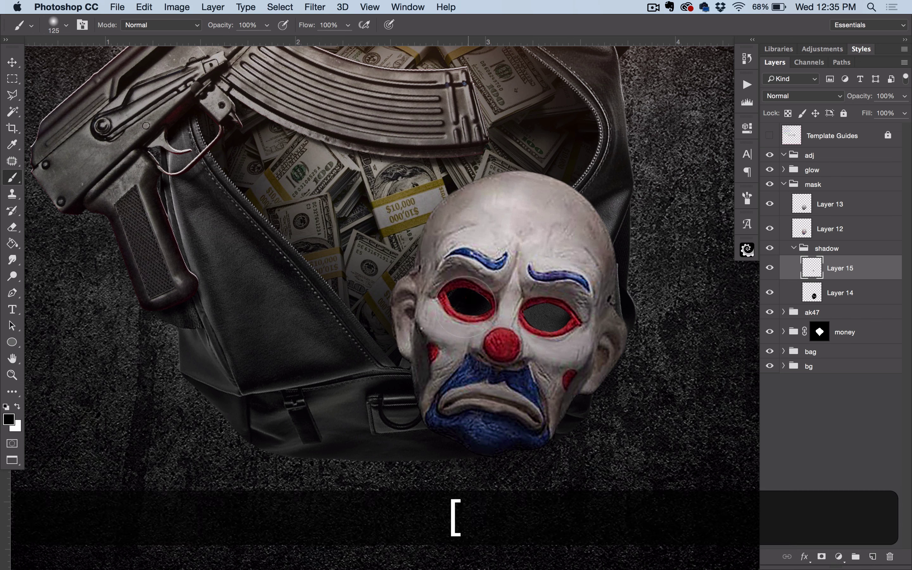
pyautogui.moveTo(464, 307); pyautogui.dragTo(547, 317)
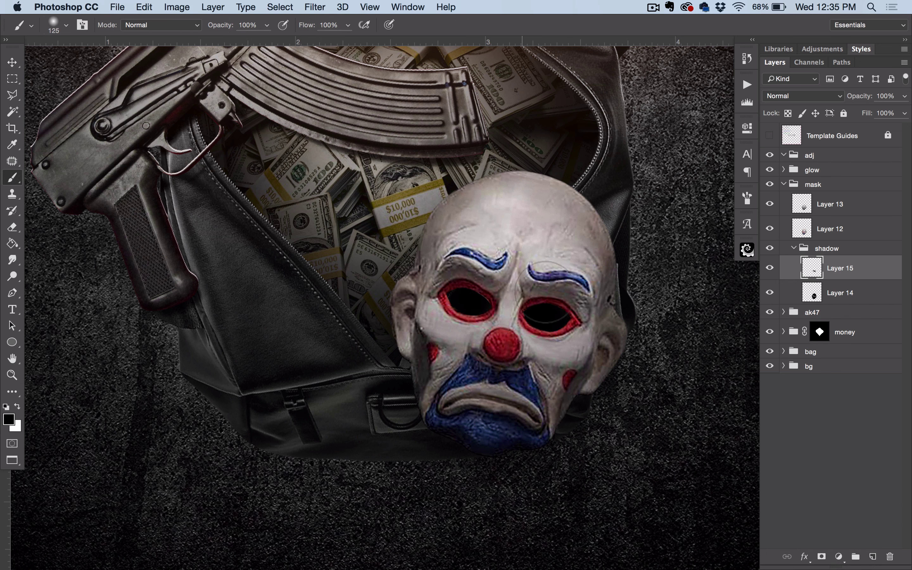
# Lower the opacity of the eye-hole shading on Layer 15 to 51% and save the document
pyautogui.click(904, 96)
pyautogui.moveTo(905, 112); pyautogui.dragTo(879, 115)
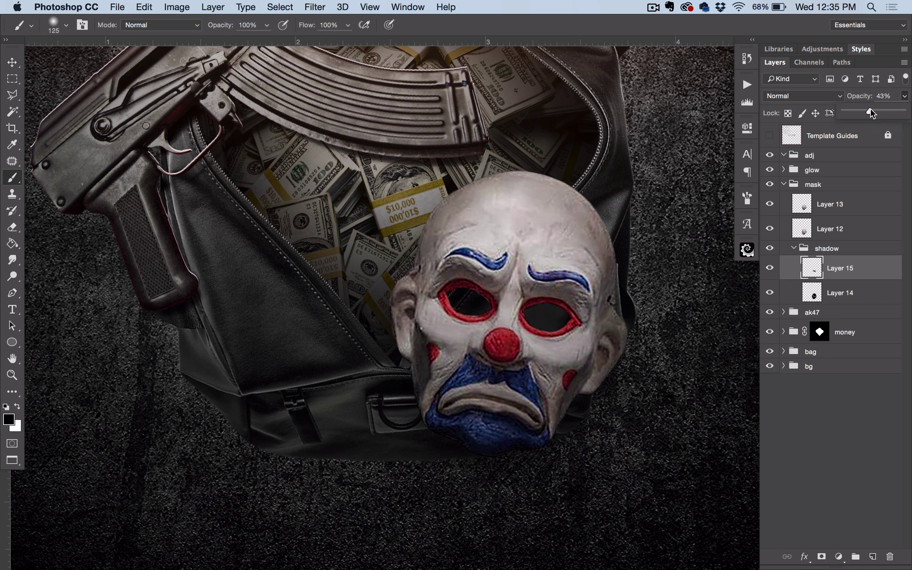
pyautogui.press('super+s')
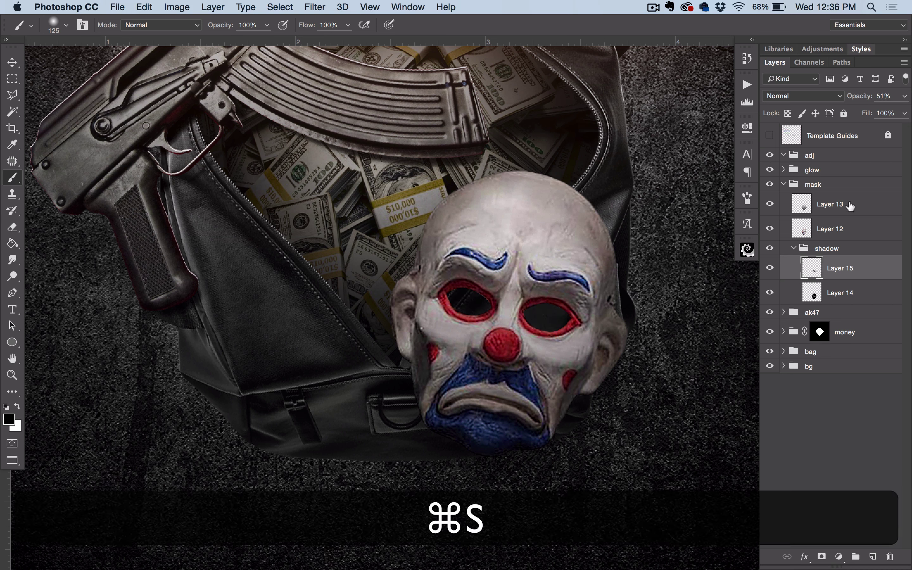
pyautogui.press('super+s')
pyautogui.press('space')
pyautogui.moveTo(653, 330); pyautogui.dragTo(661, 307)
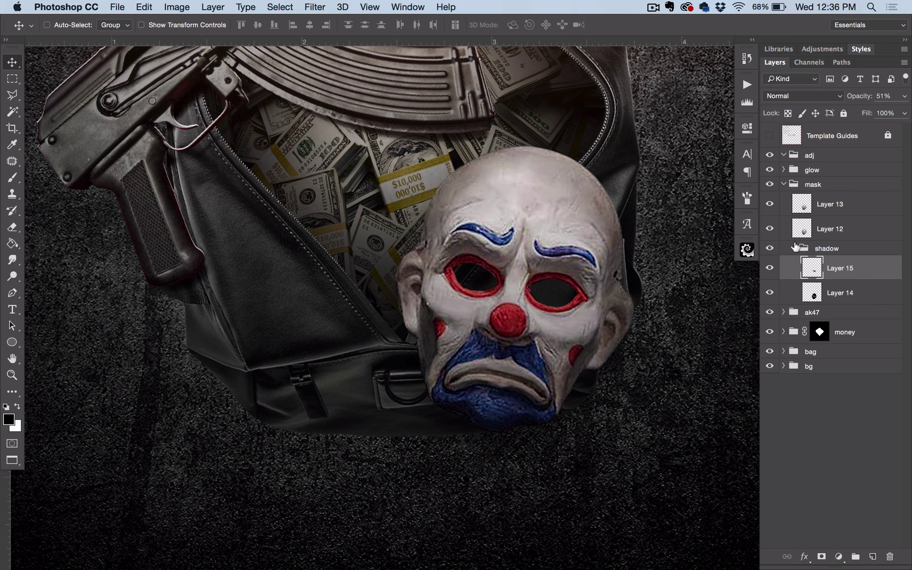
# Collapse the shadow group and mask it to the bag's outline, using the selection loaded from Layer 1
pyautogui.click(794, 247)
pyautogui.click(769, 247)
pyautogui.click(769, 248)
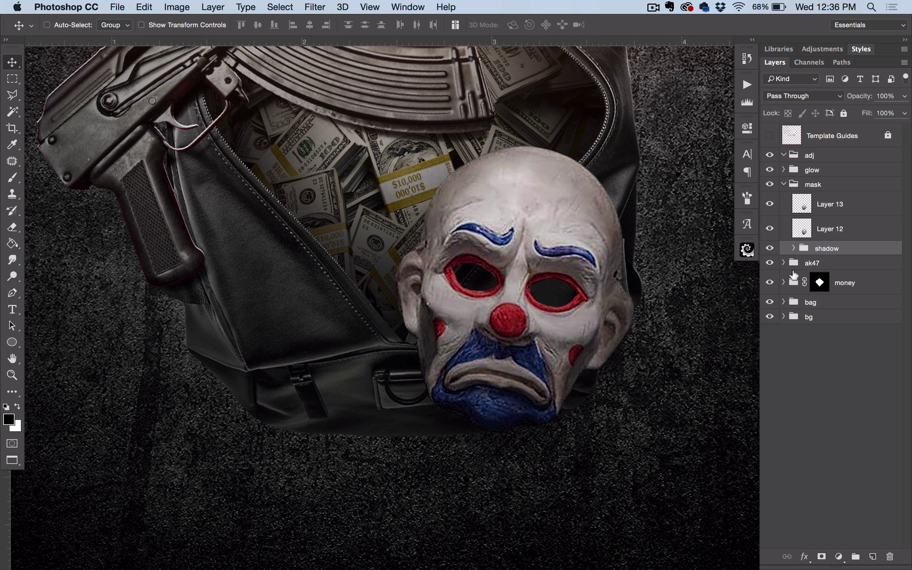
pyautogui.click(783, 302)
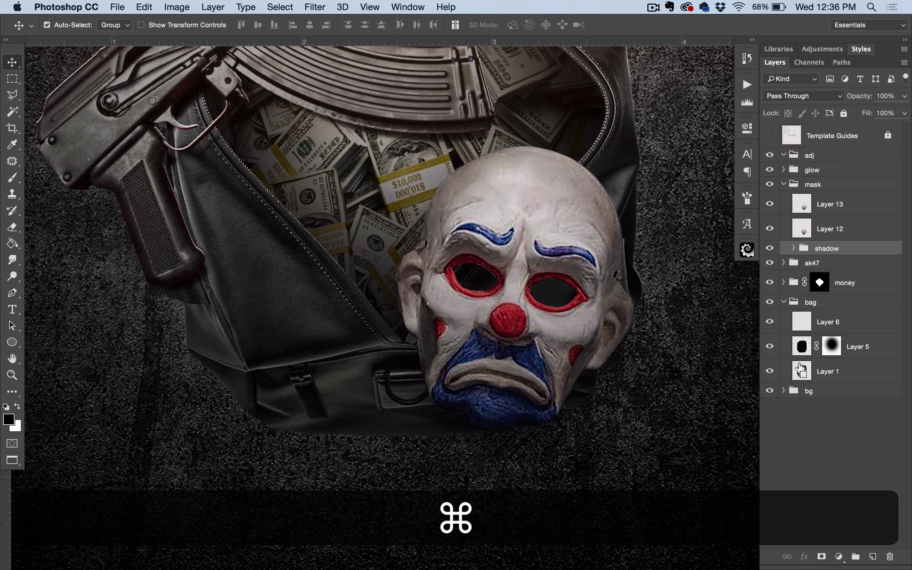
pyautogui.keyDown('super'); pyautogui.click(802, 373); pyautogui.keyUp('super')
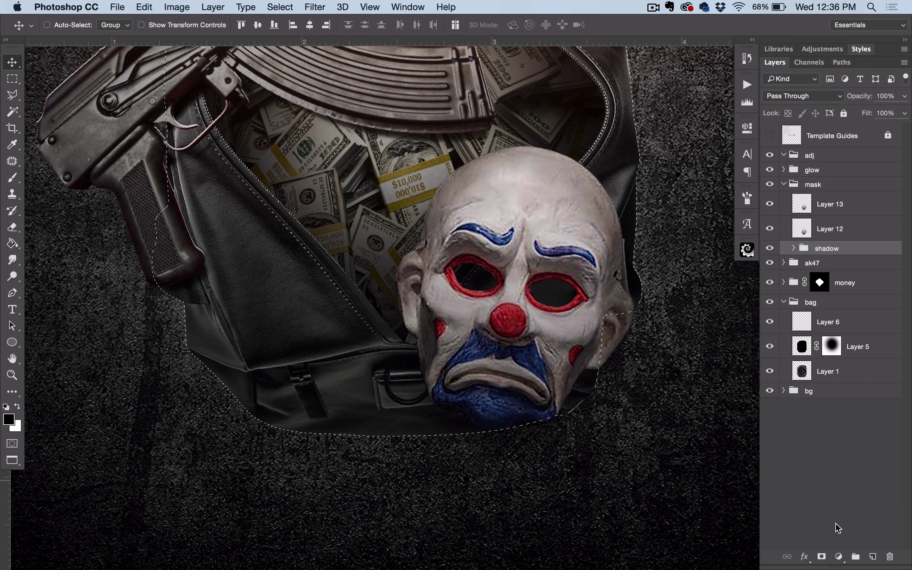
pyautogui.click(821, 556)
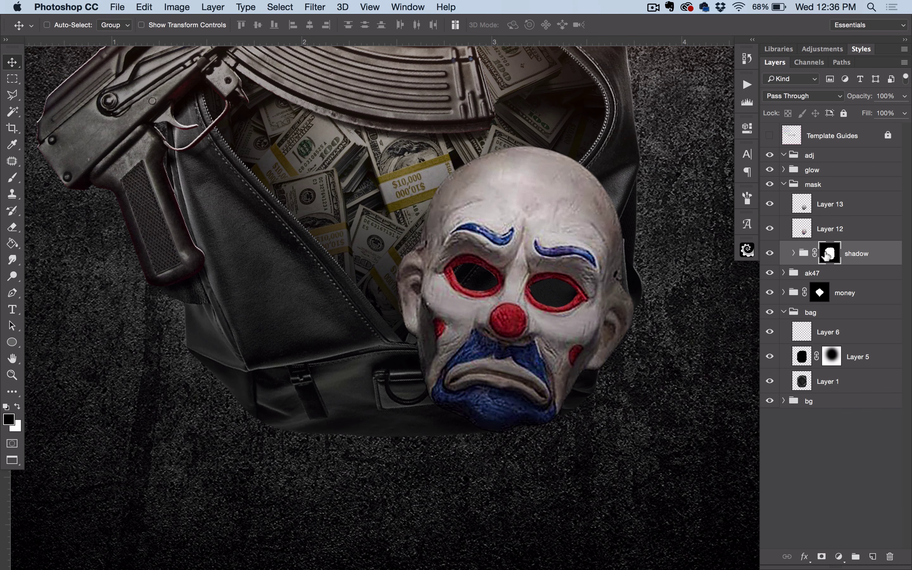
# Save the document, look over the masked shadow within the whole composite, and collapse the bag group
pyautogui.press('super+s')
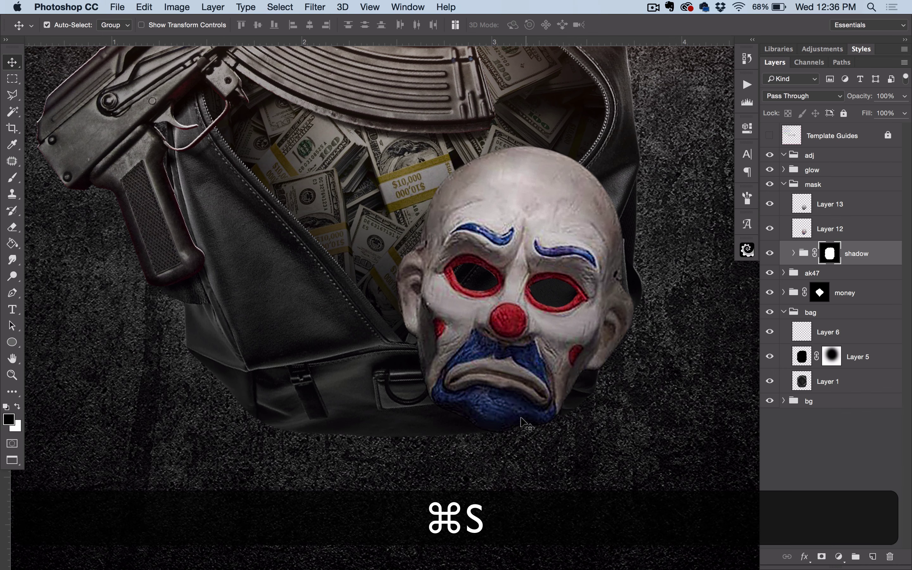
pyautogui.press('super+minus')
pyautogui.press('super+minus')
pyautogui.press('super+s')
pyautogui.moveTo(508, 263); pyautogui.dragTo(509, 261)
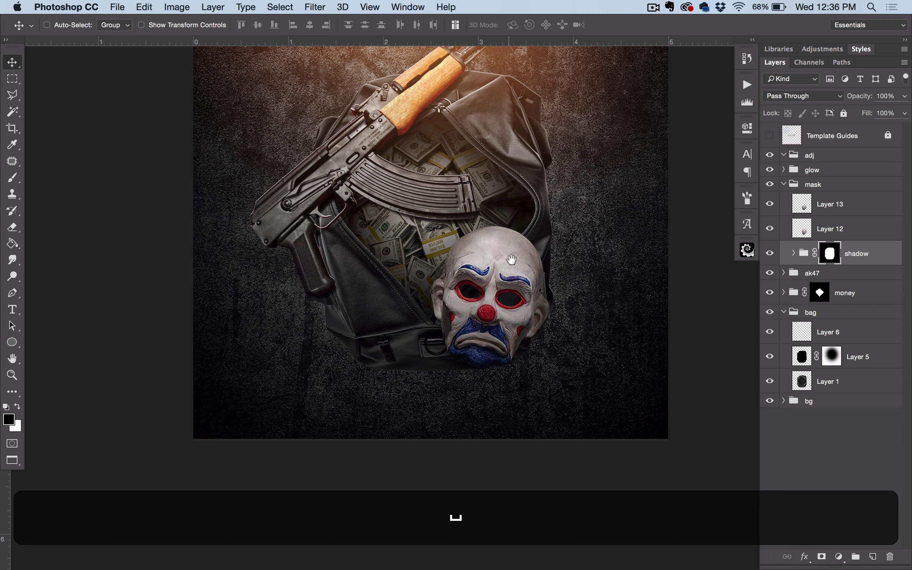
pyautogui.press('super+s')
pyautogui.moveTo(564, 283); pyautogui.dragTo(570, 309)
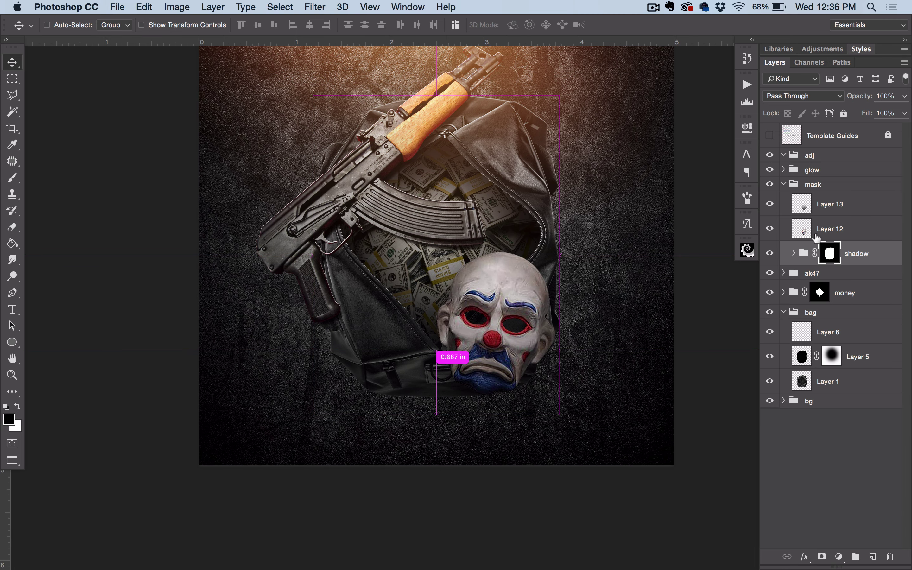
pyautogui.click(784, 312)
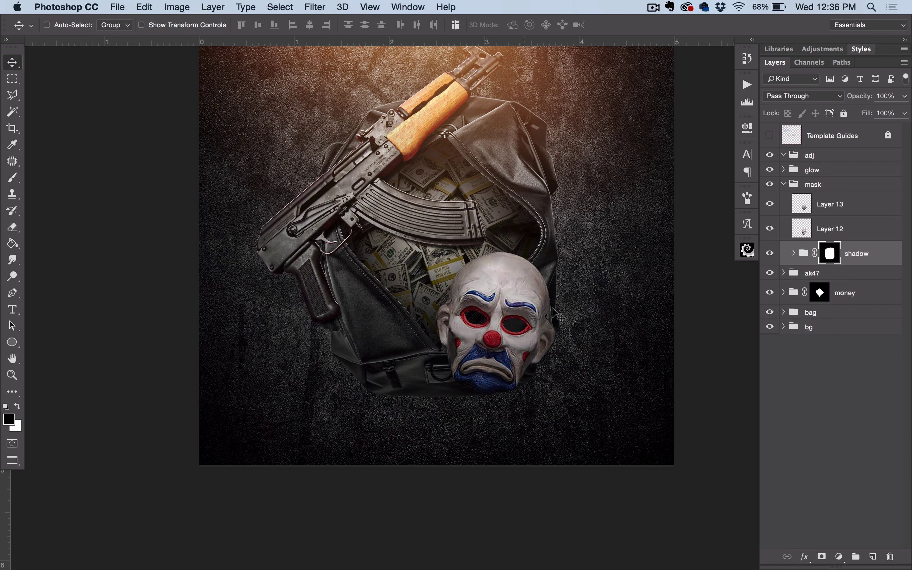
# Create a new layer above Layer 13, fill the clown mask's outline on it with white, and deselect
pyautogui.click(810, 204)
pyautogui.click(820, 234)
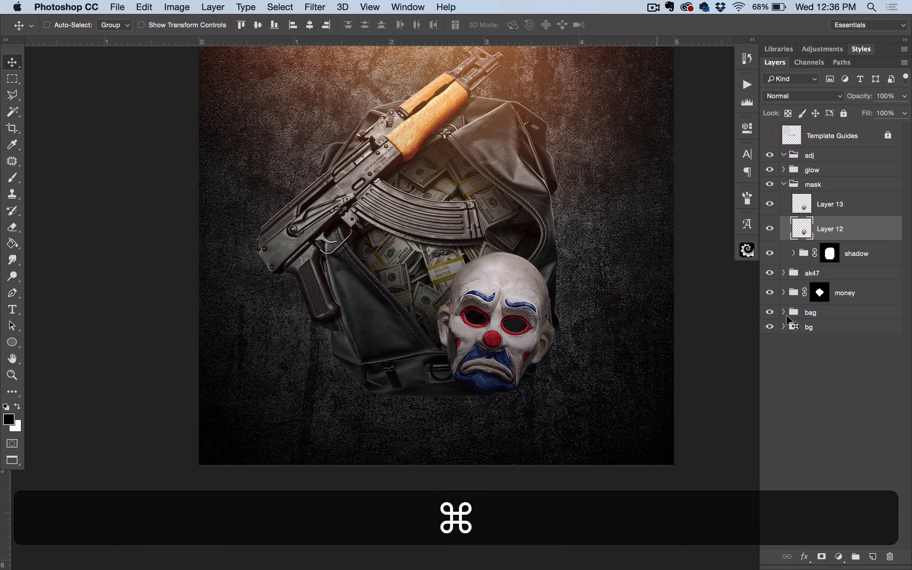
pyautogui.keyDown('super'); pyautogui.click(844, 204); pyautogui.keyUp('super')
pyautogui.click(873, 556)
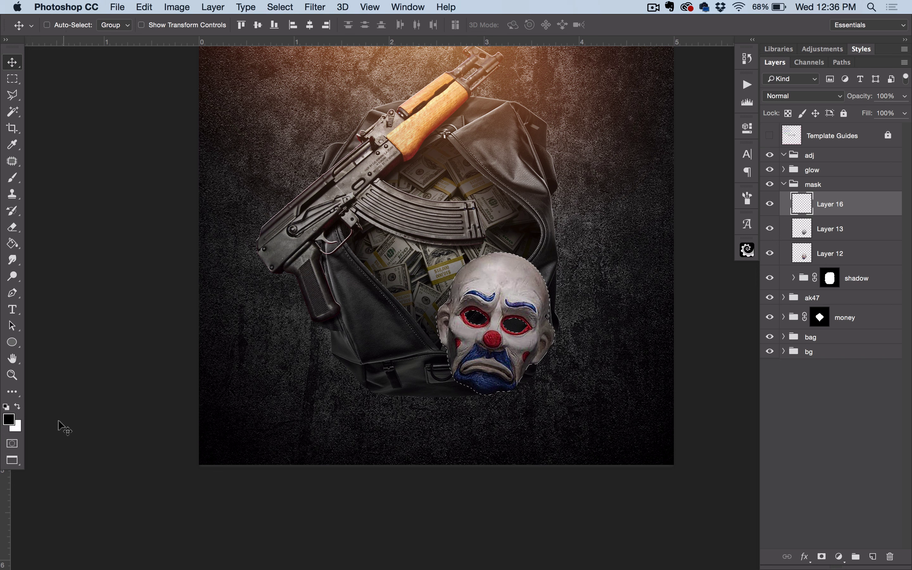
pyautogui.press('super')
pyautogui.press('super+BackSpace')
pyautogui.press('super+d')
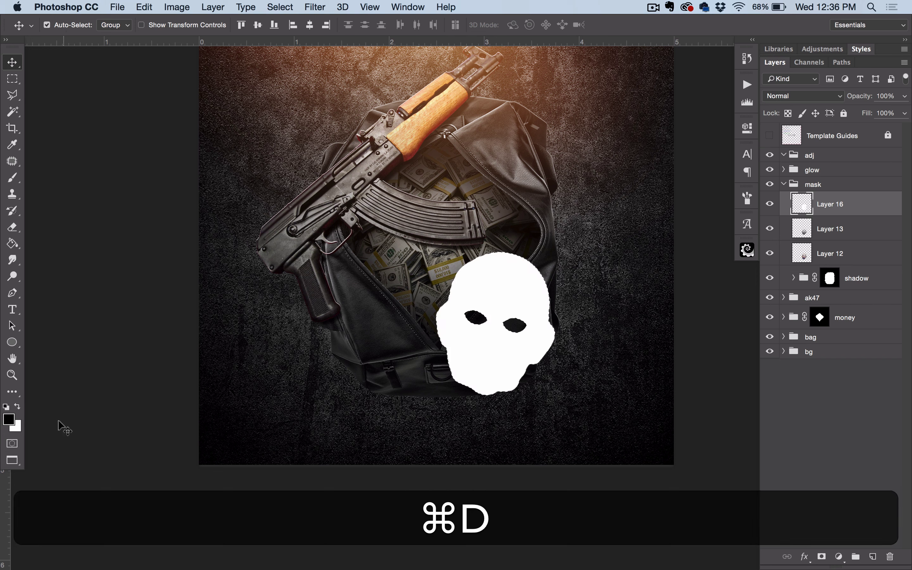
# Duplicate the white silhouette on Layer 16, invert the copy to black, and nudge it slightly down
pyautogui.press('super+j')
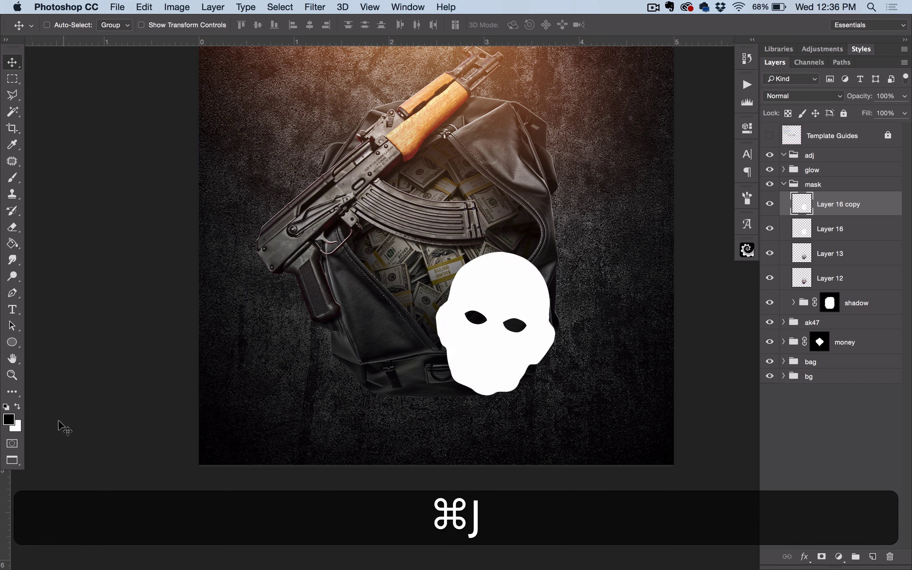
pyautogui.press('super+i')
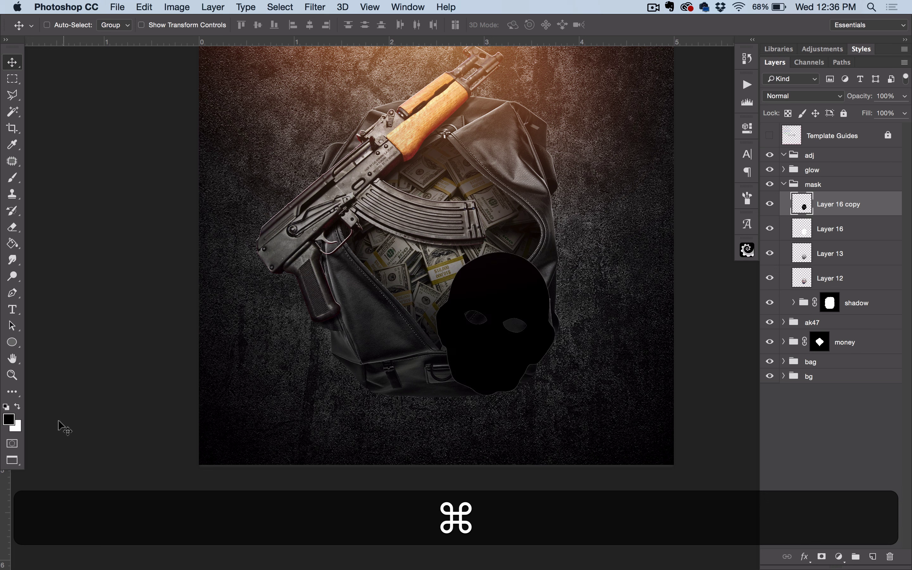
pyautogui.press('Down')
pyautogui.press('Down')
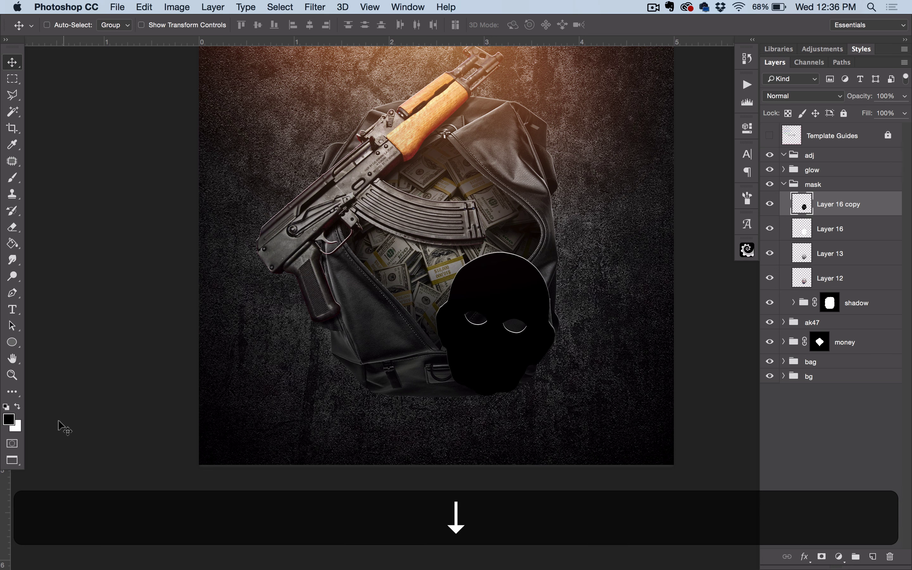
# Cut the black copy's shape out of Layer 16, deselect, and delete the black copy to leave a thin white rim
pyautogui.keyDown('super'); pyautogui.click(802, 205); pyautogui.keyUp('super')
pyautogui.click(833, 230)
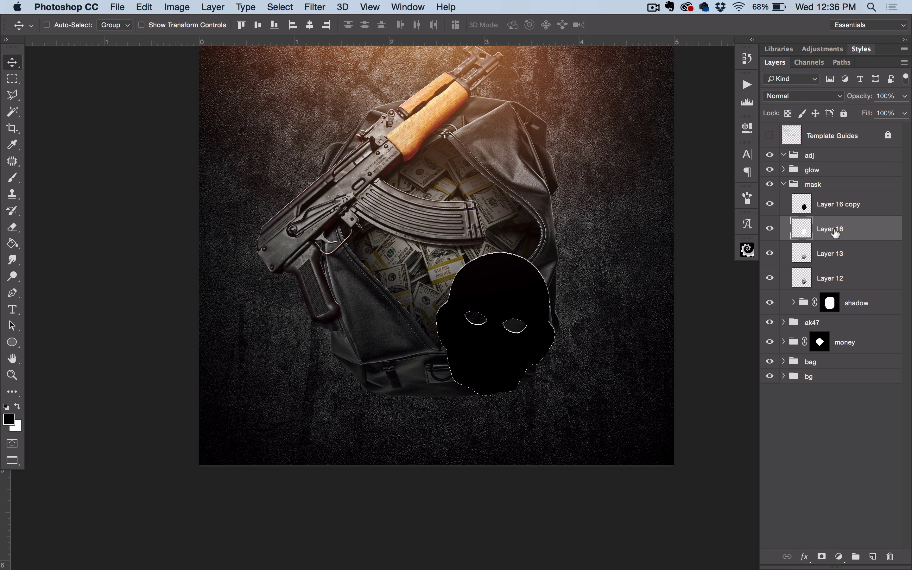
pyautogui.press('BackSpace')
pyautogui.click(836, 204)
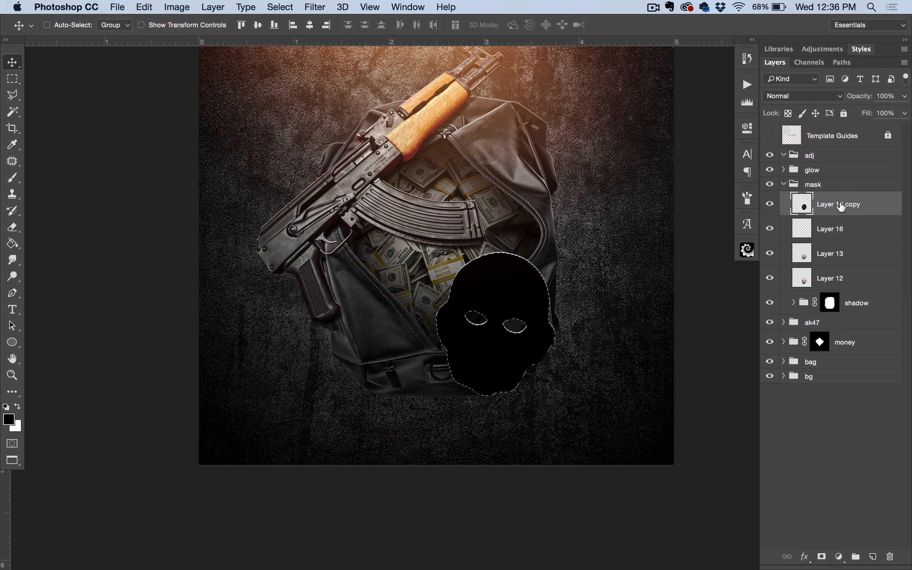
pyautogui.press('super+d')
pyautogui.press('BackSpace')
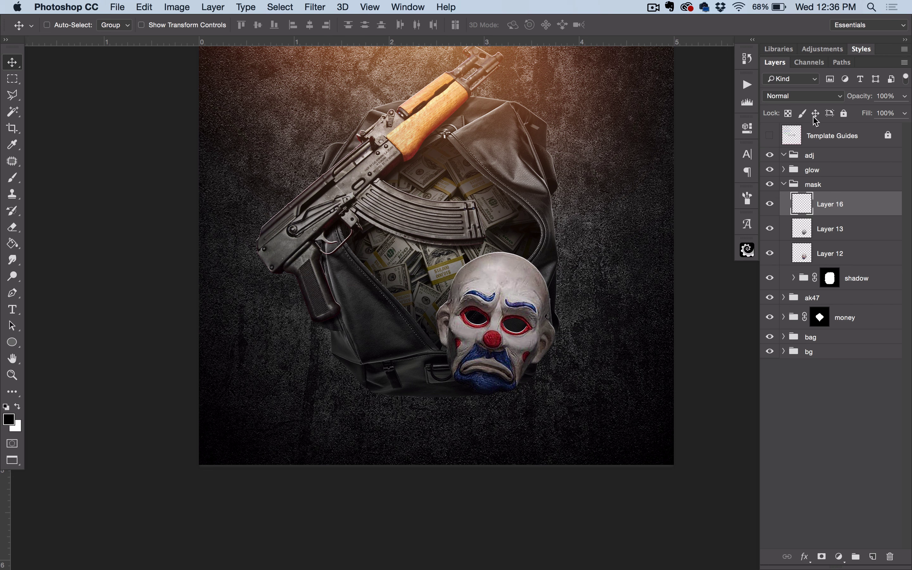
# Lower the opacity of the mask's white rim on Layer 16 to 83%, collapse the mask group, and save the document
pyautogui.click(905, 96)
pyautogui.moveTo(905, 111)
pyautogui.mouseDown()
pyautogui.moveTo(855, 113)
pyautogui.moveTo(891, 111)
pyautogui.mouseUp()
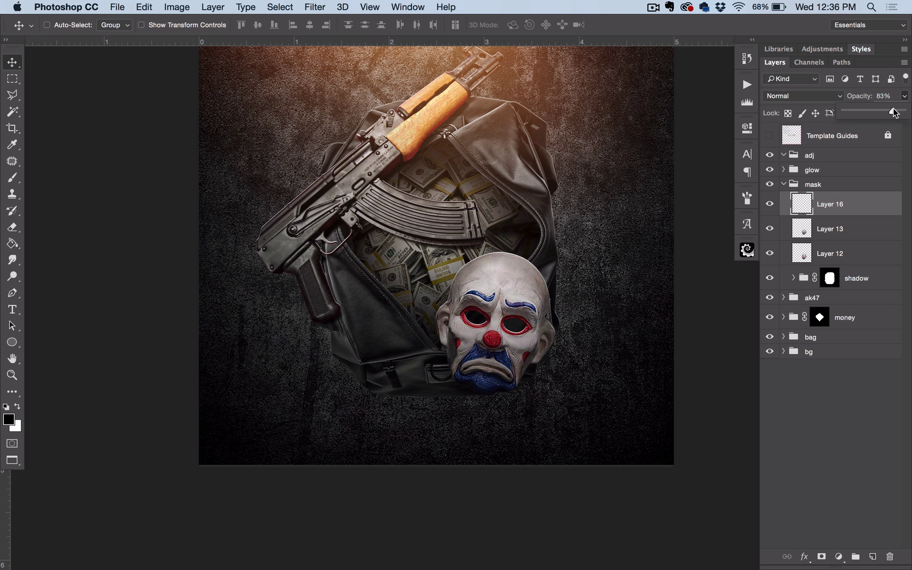
pyautogui.press('super+s')
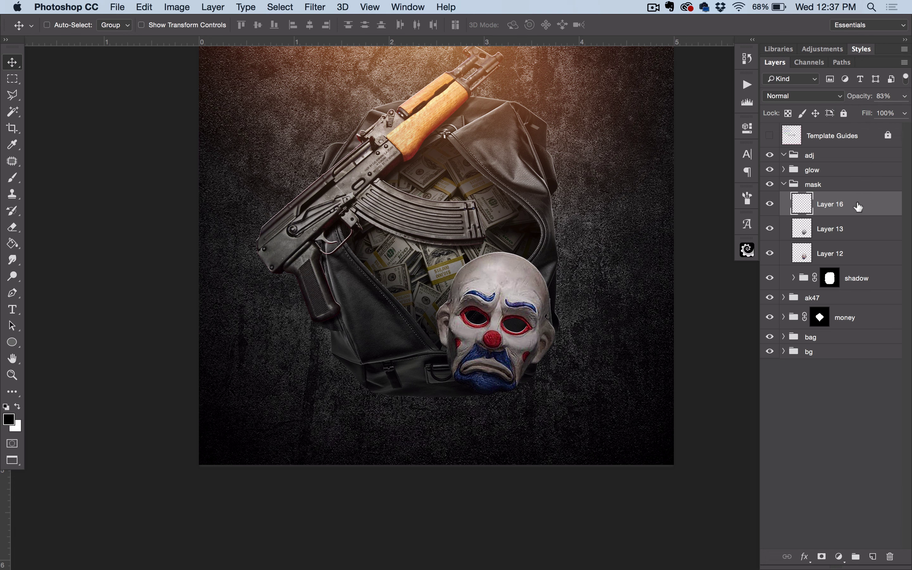
pyautogui.press('super+s')
pyautogui.moveTo(618, 274); pyautogui.dragTo(632, 287)
pyautogui.press('super+s')
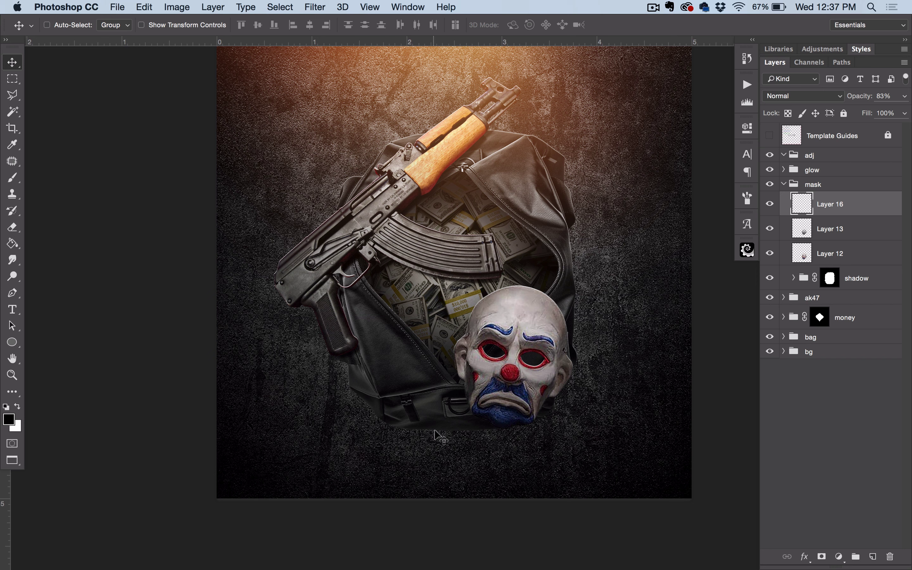
pyautogui.click(782, 184)
pyautogui.press('super+s')
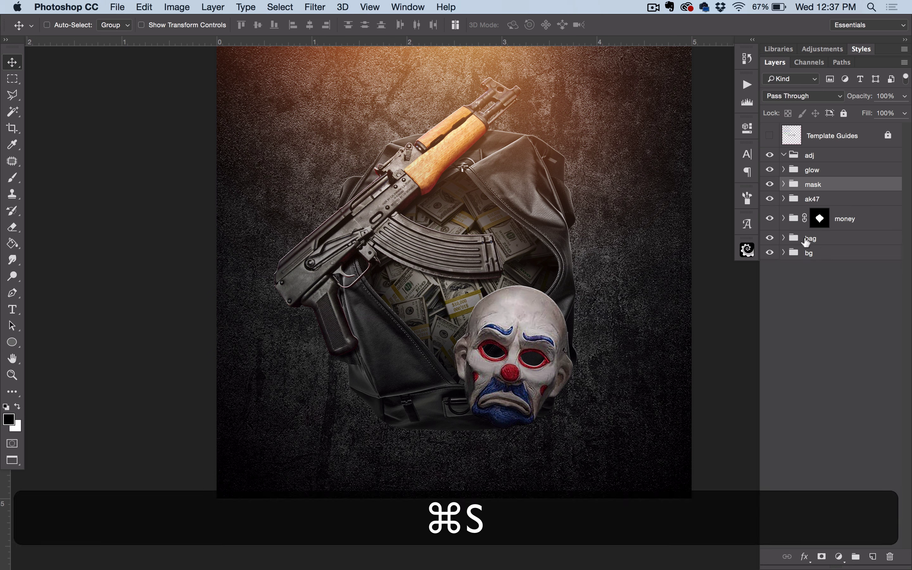
# Fill the bag's outline with black on a new layer in the bag group, place it beneath Layer 1, and deselect
pyautogui.click(783, 238)
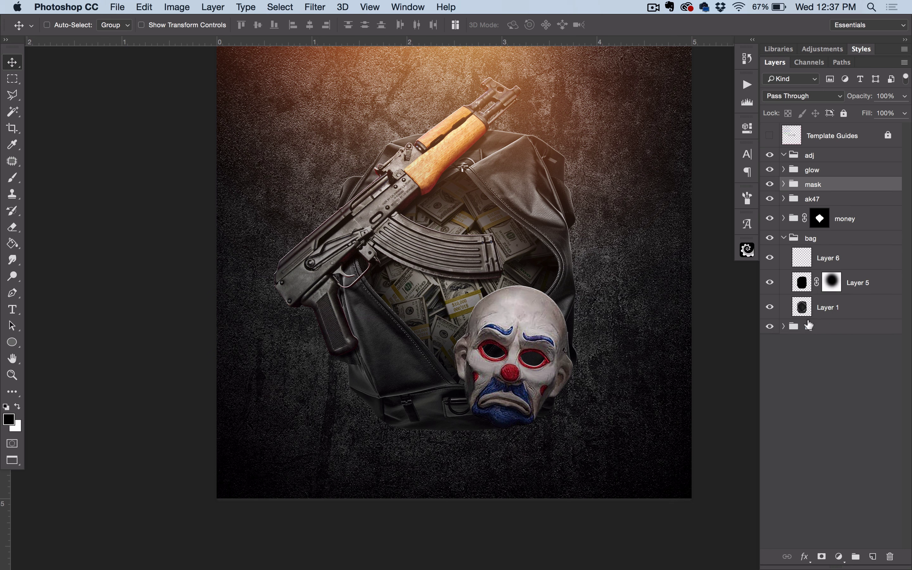
pyautogui.keyDown('super'); pyautogui.click(801, 307); pyautogui.keyUp('super')
pyautogui.click(828, 306)
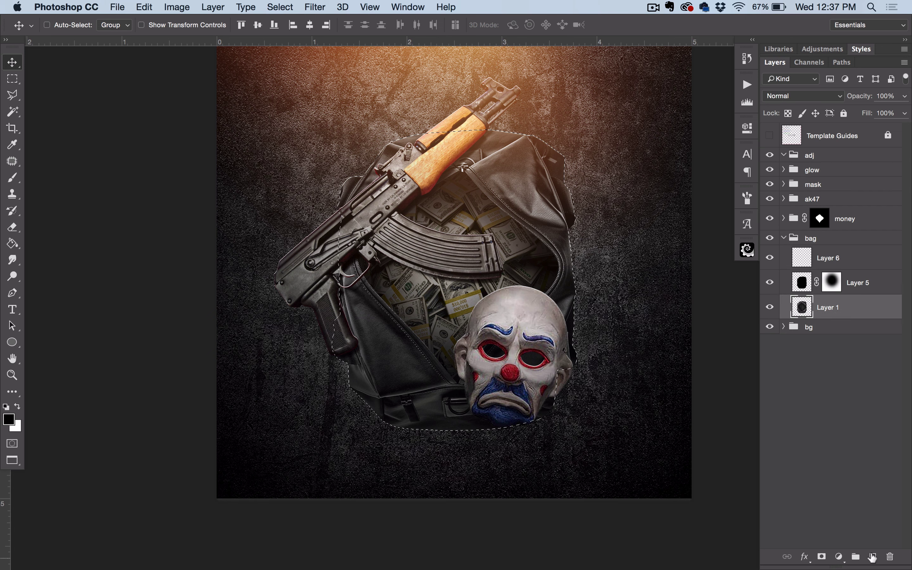
pyautogui.click(873, 557)
pyautogui.moveTo(806, 307); pyautogui.dragTo(814, 330)
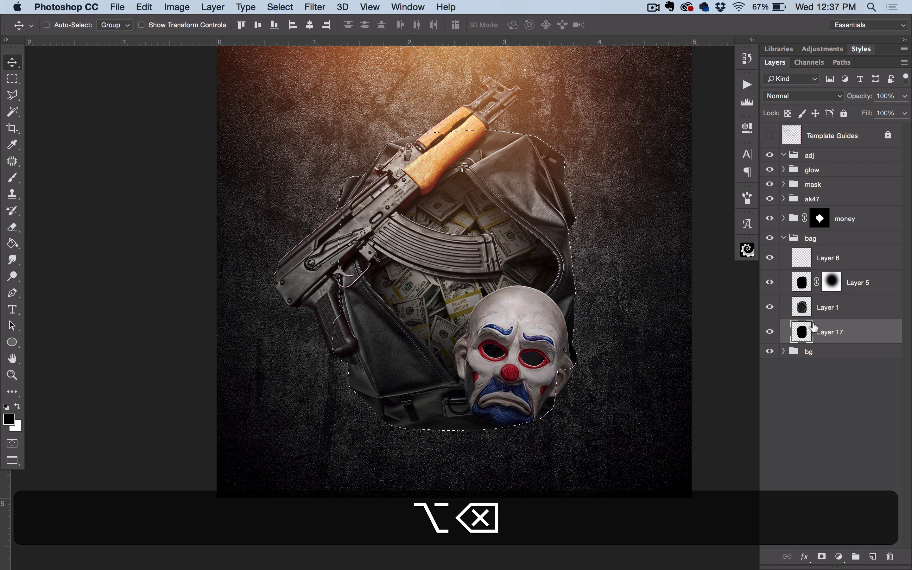
pyautogui.press('super+d')
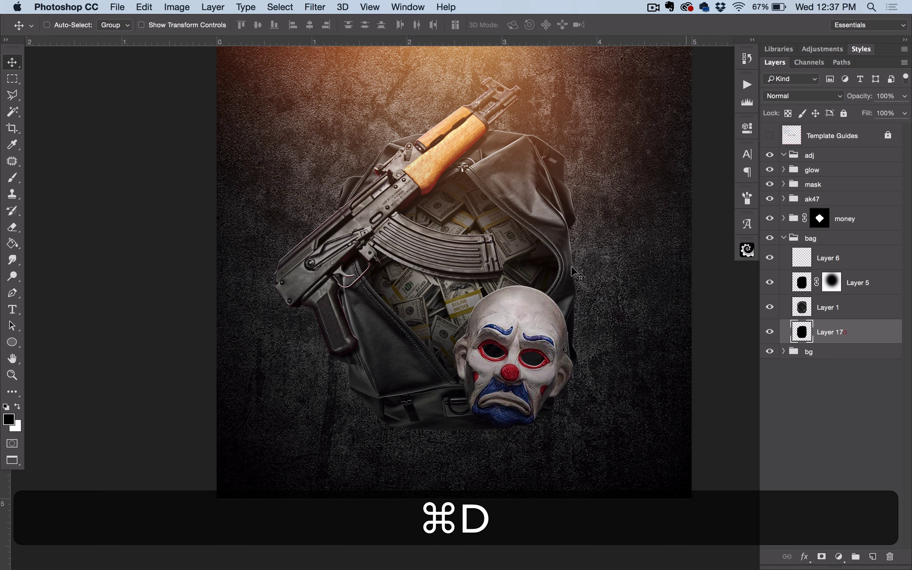
# Apply a Motion Blur to the black bag silhouette with an angle of 90° and a distance of 111 pixels
pyautogui.click(315, 6)
pyautogui.moveTo(344, 160)
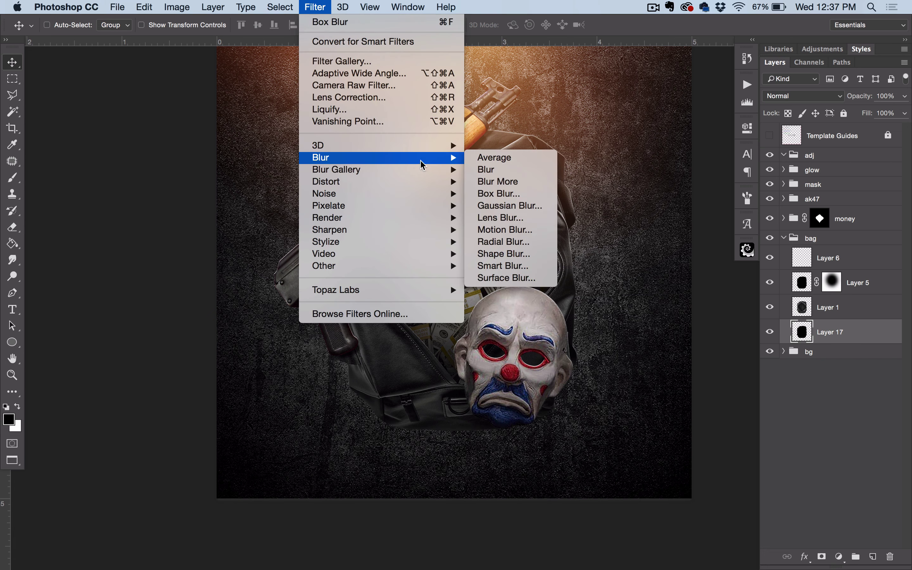
pyautogui.click(505, 230)
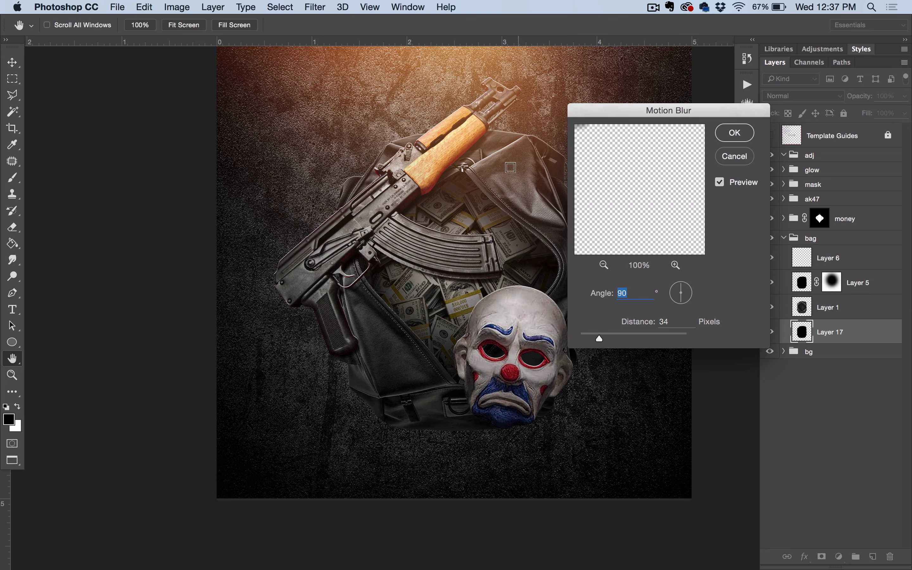
pyautogui.click(604, 266)
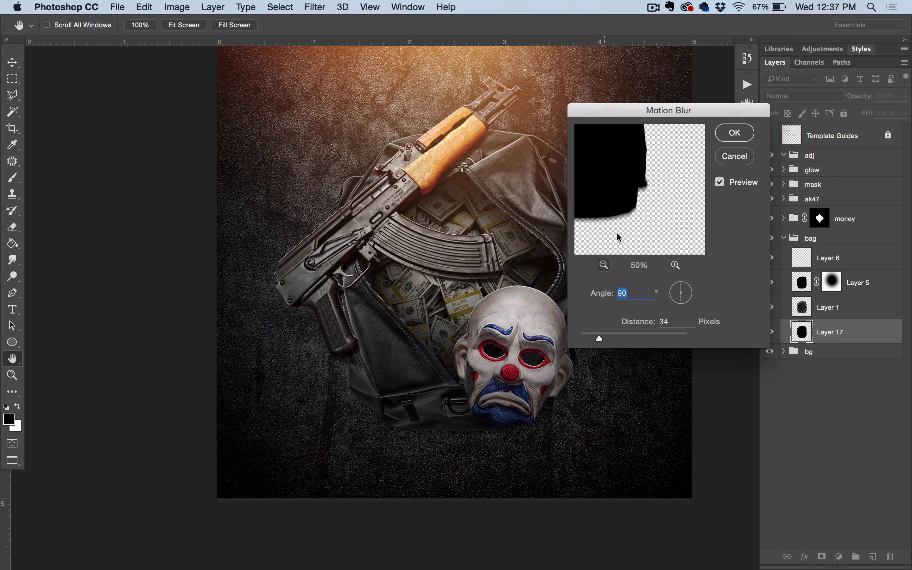
pyautogui.moveTo(620, 194); pyautogui.dragTo(652, 205)
pyautogui.moveTo(599, 338); pyautogui.dragTo(620, 339)
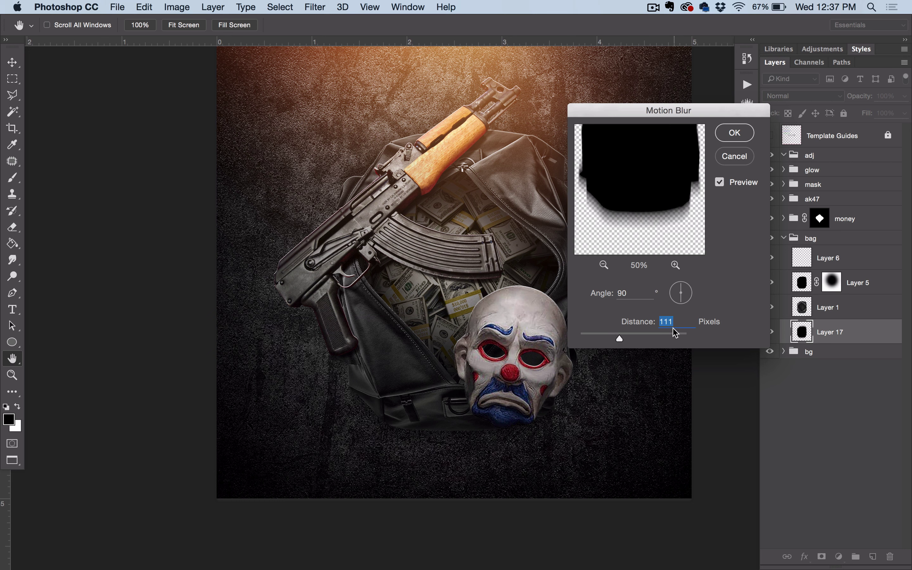
pyautogui.click(733, 134)
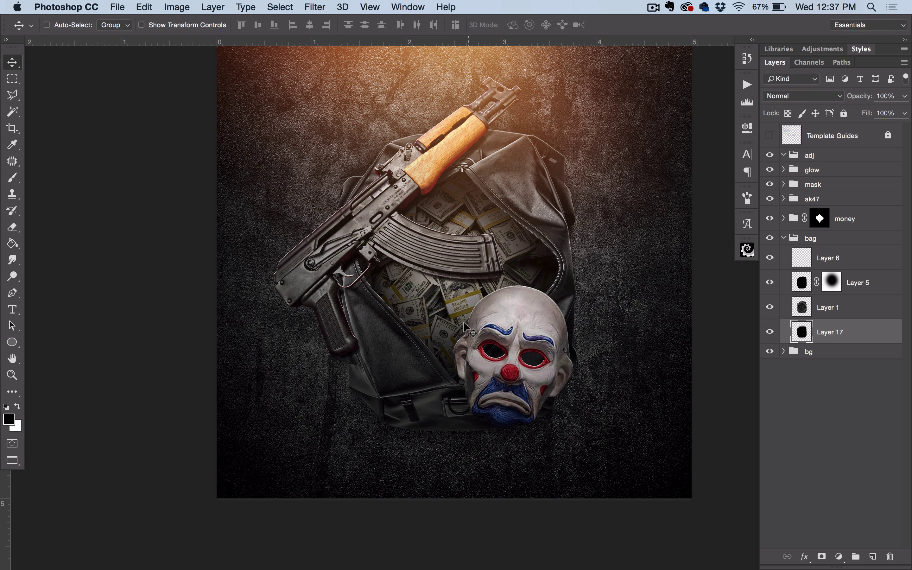
# Move the blurred bag shadow down below the bag, set its opacity to 75%, and save the document
pyautogui.moveTo(465, 325); pyautogui.dragTo(466, 369)
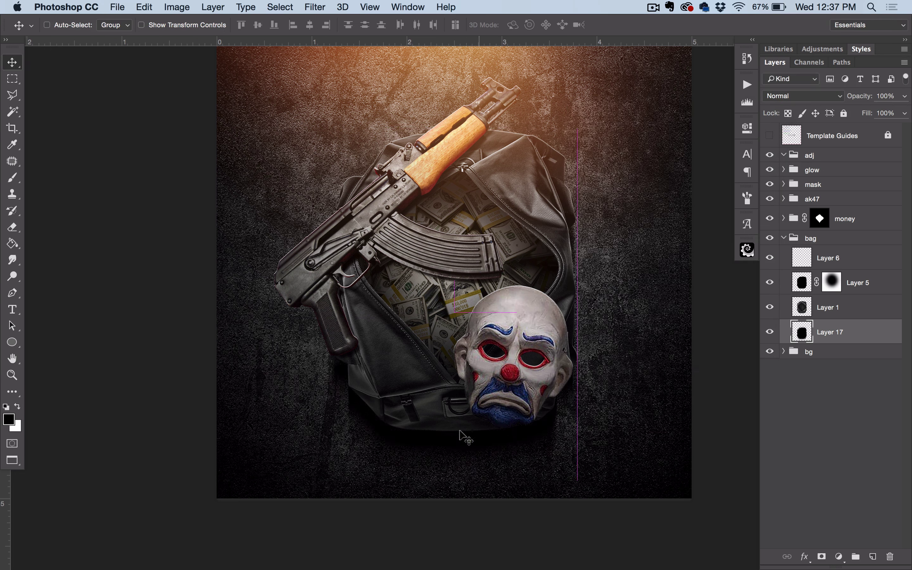
pyautogui.click(904, 96)
pyautogui.moveTo(904, 110); pyautogui.dragTo(898, 111)
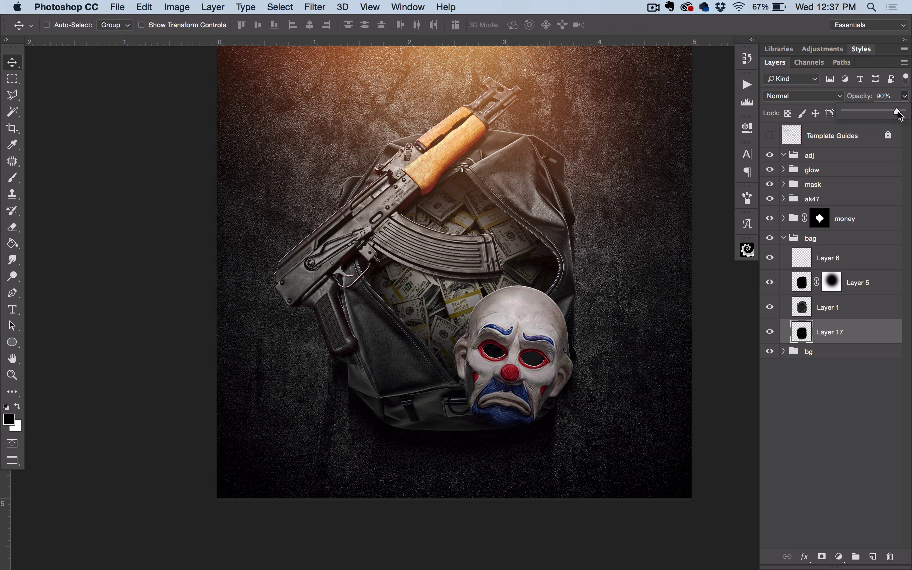
pyautogui.click(603, 328)
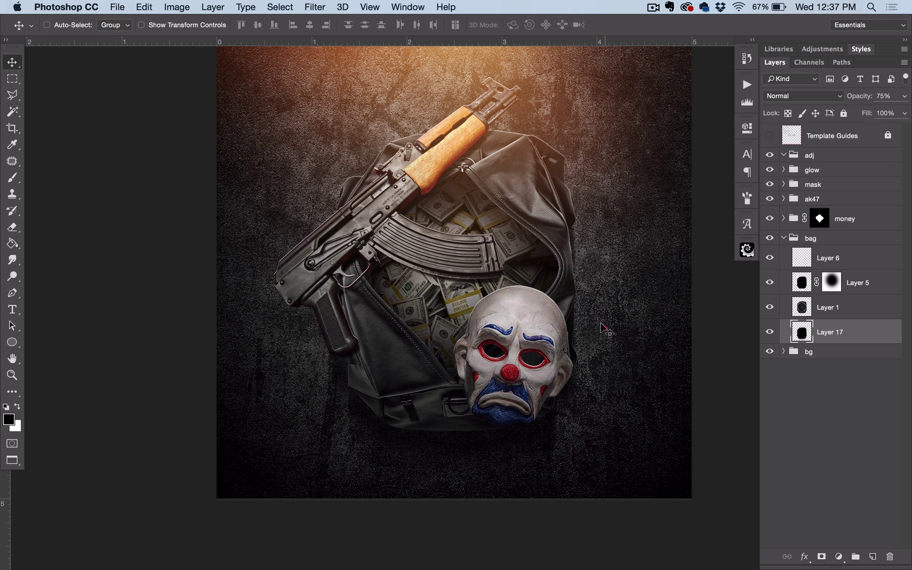
pyautogui.moveTo(603, 348); pyautogui.dragTo(596, 382)
pyautogui.press('super+s')
pyautogui.press('super+space')
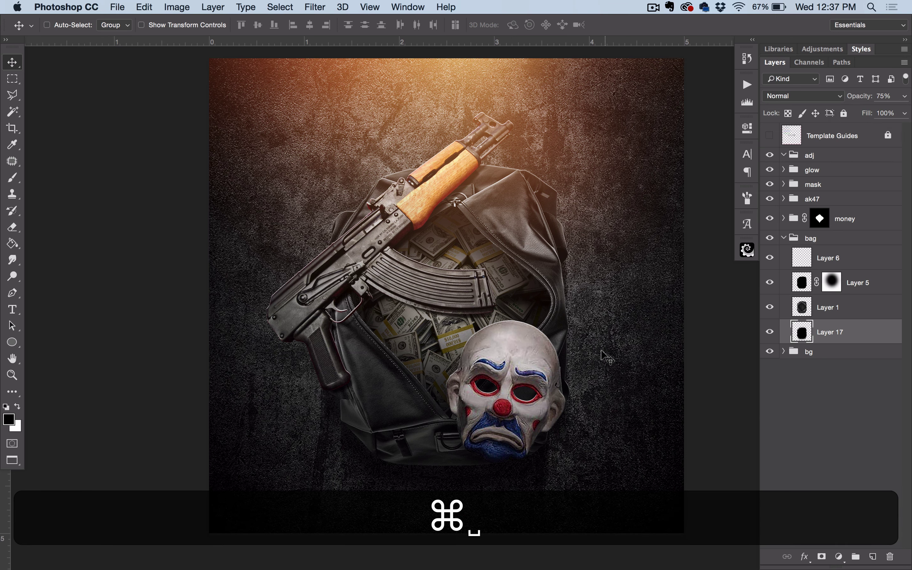
pyautogui.press('super+s')
# Fill the AK-47's outline from Layer 3 with black on a new layer above Layer 17 in the bag group, and deselect
pyautogui.press('super+space')
pyautogui.press('space')
pyautogui.moveTo(569, 288); pyautogui.dragTo(621, 297)
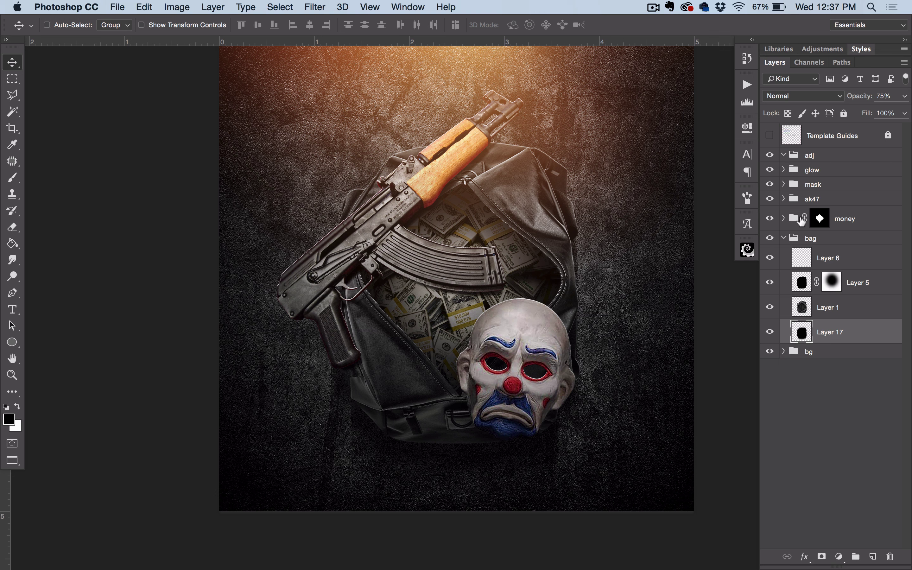
pyautogui.click(785, 198)
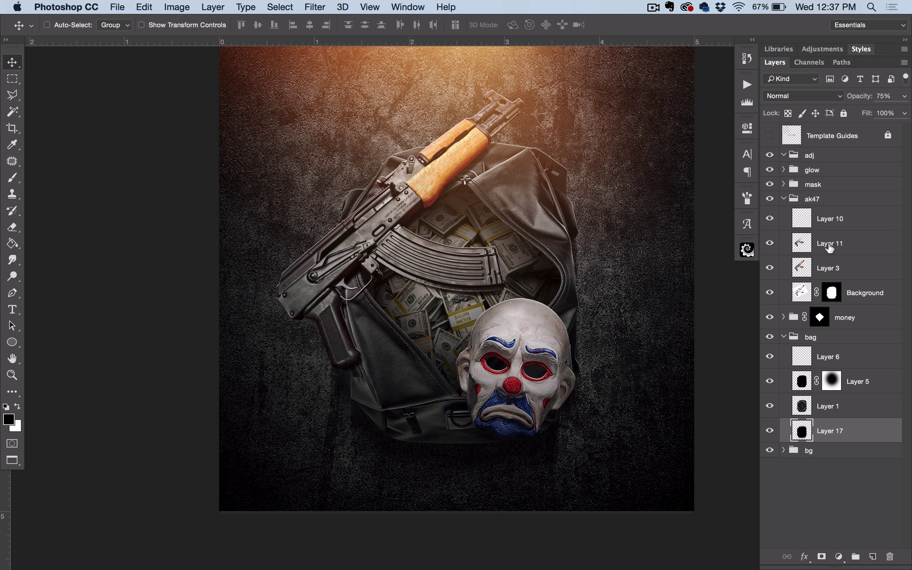
pyautogui.keyDown('super'); pyautogui.click(801, 268); pyautogui.keyUp('super')
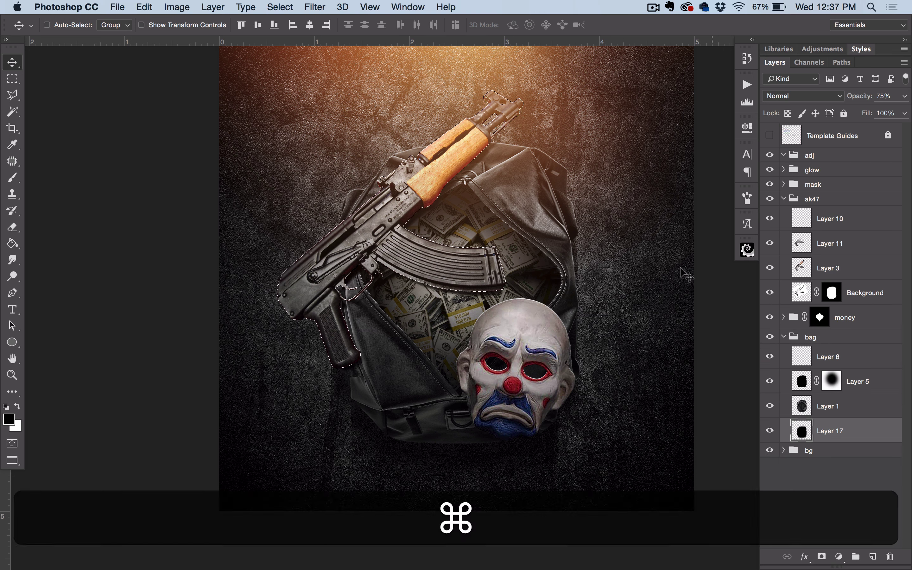
pyautogui.click(784, 199)
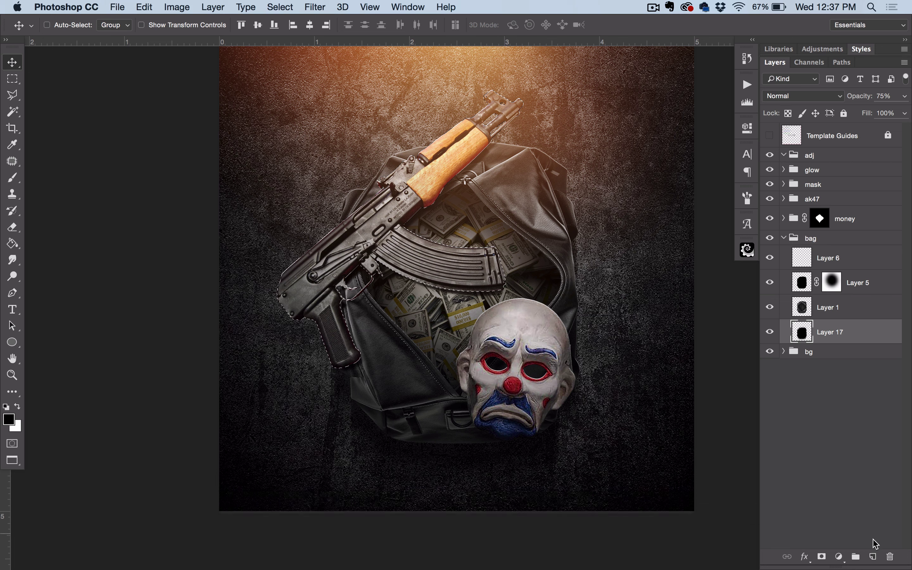
pyautogui.click(873, 556)
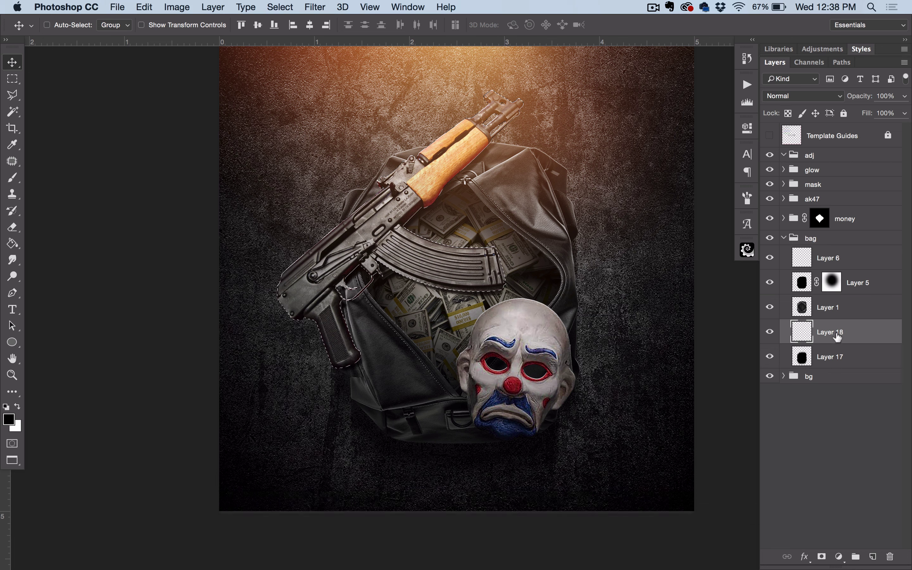
pyautogui.press('alt')
pyautogui.hotkey('alt', 'BackSpace')
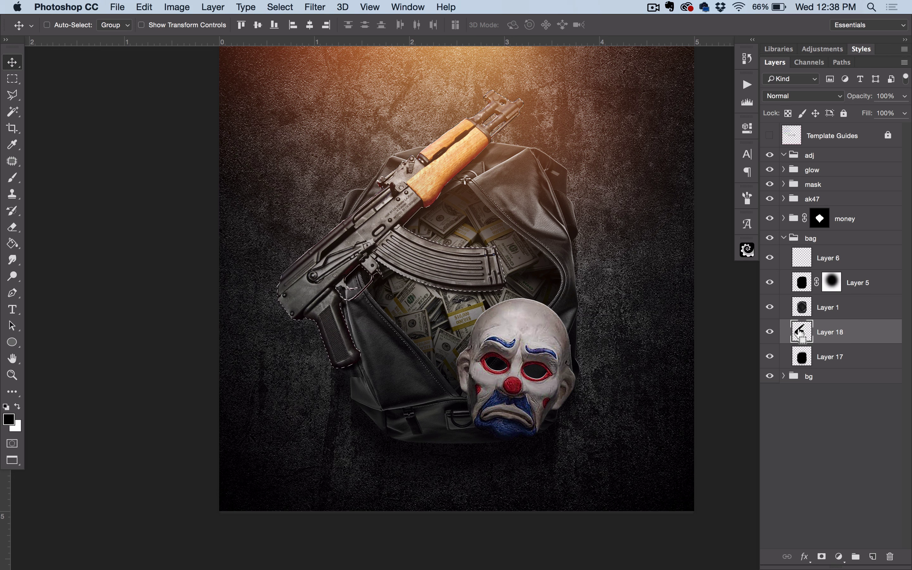
pyautogui.press('super+d')
# Apply a Motion Blur to the black gun silhouette with an angle of 90° and a distance of 111 pixels
pyautogui.moveTo(374, 275); pyautogui.dragTo(388, 136)
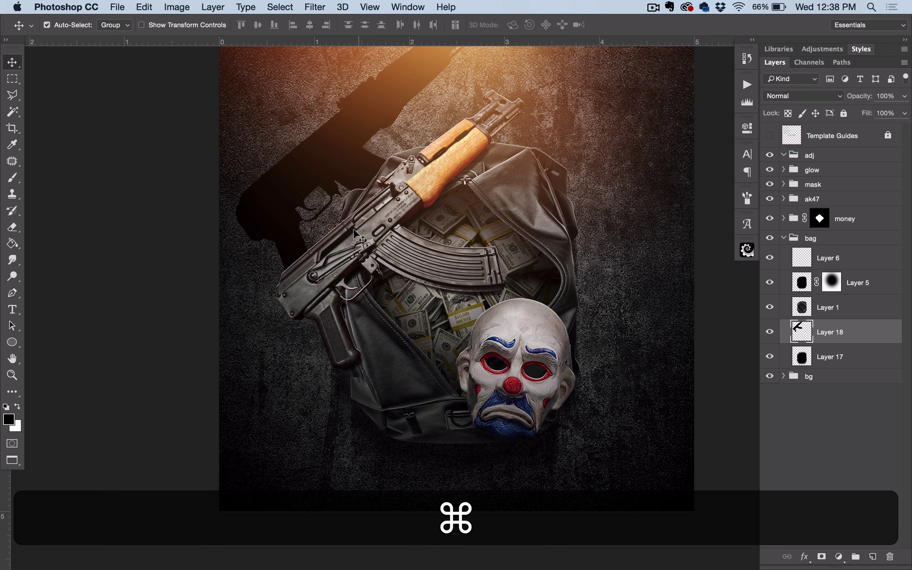
pyautogui.press('super+z')
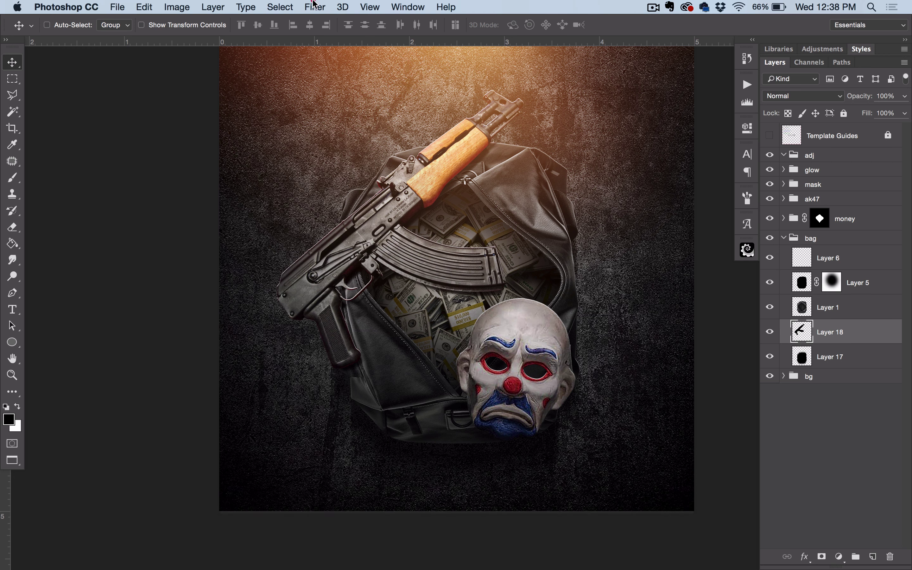
pyautogui.click(315, 7)
pyautogui.moveTo(352, 160)
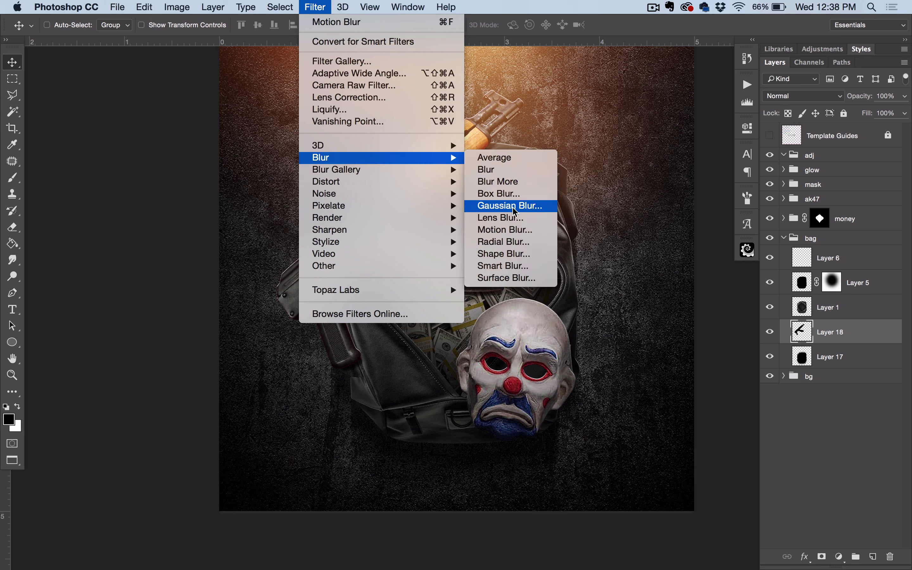
pyautogui.click(505, 230)
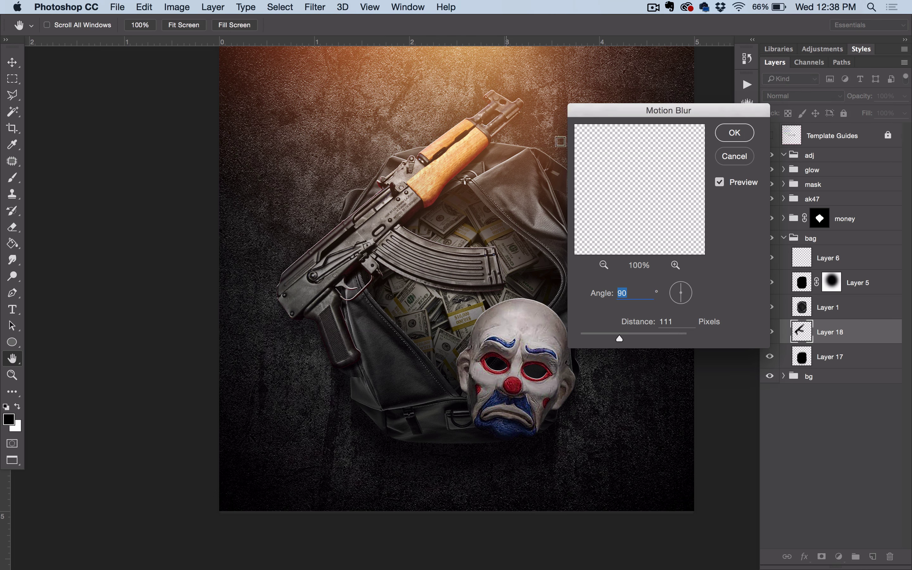
pyautogui.click(735, 133)
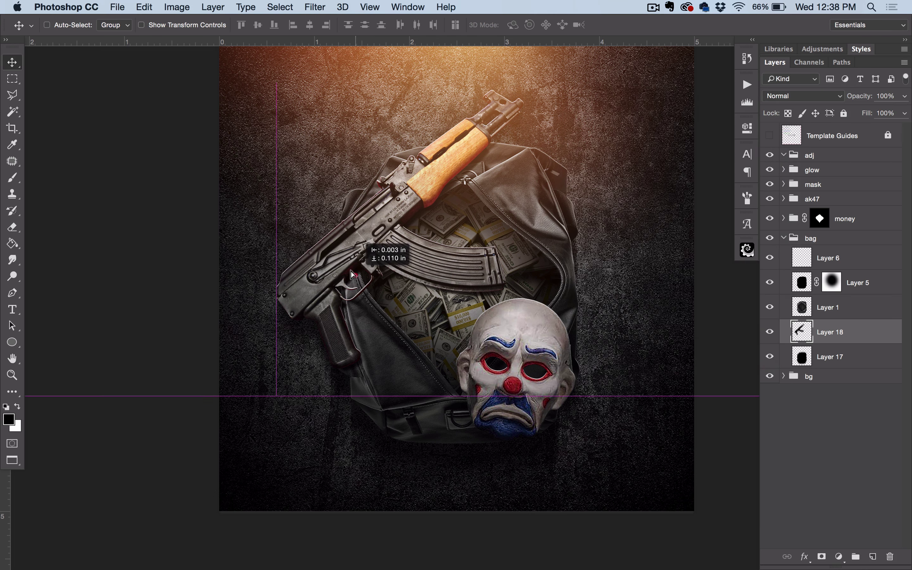
# Offset the blurred gun shadow downward from the rifle and reduce Layer 18's opacity to 41%
pyautogui.moveTo(353, 274); pyautogui.dragTo(363, 322)
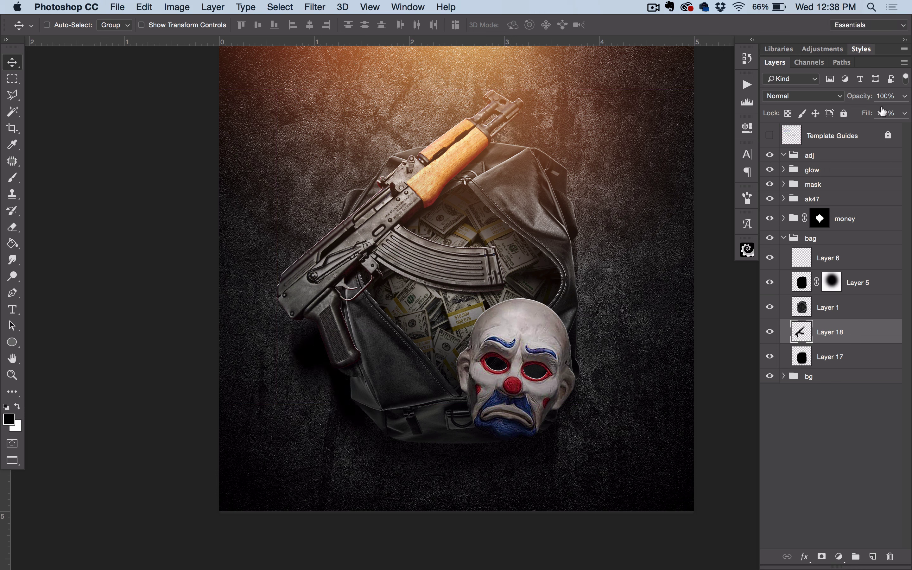
pyautogui.click(904, 97)
pyautogui.moveTo(901, 112); pyautogui.dragTo(868, 112)
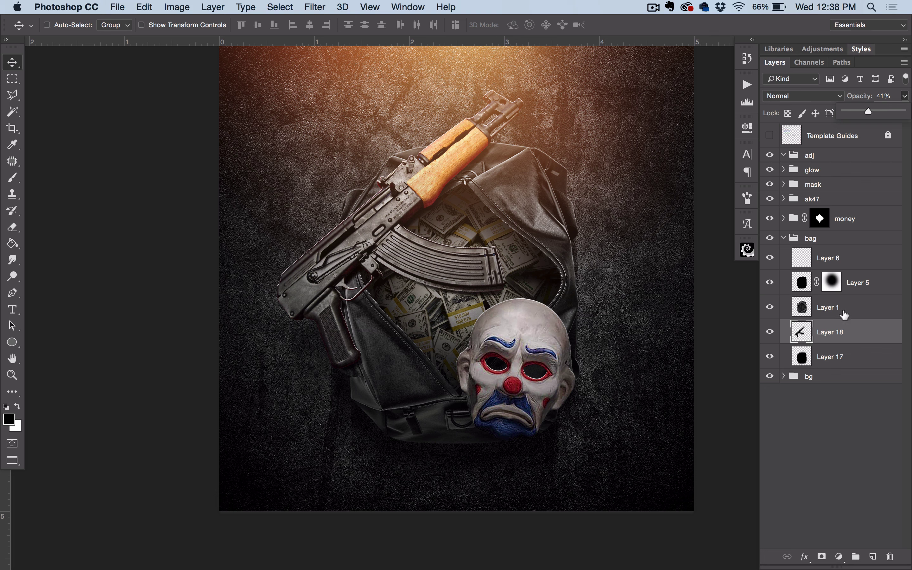
pyautogui.click(846, 326)
pyautogui.click(846, 355)
pyautogui.click(835, 324)
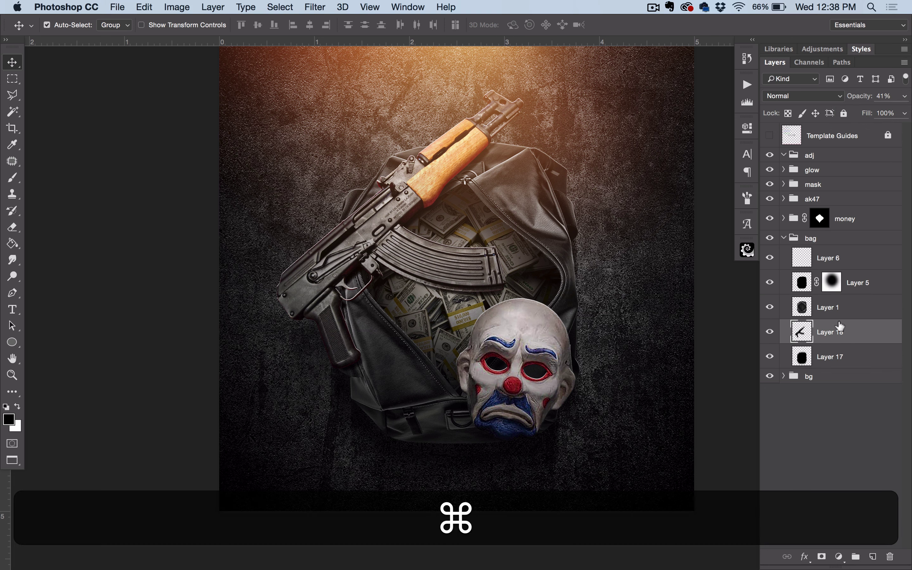
# Look over the composite with both shadows, collapse the bag group, and save the document
pyautogui.moveTo(632, 279)
pyautogui.mouseDown()
pyautogui.moveTo(623, 322)
pyautogui.moveTo(639, 293)
pyautogui.mouseUp()
pyautogui.moveTo(627, 334); pyautogui.dragTo(672, 365)
pyautogui.moveTo(655, 311); pyautogui.dragTo(652, 285)
pyautogui.click(783, 238)
pyautogui.moveTo(653, 332)
pyautogui.mouseDown()
pyautogui.moveTo(653, 322)
pyautogui.moveTo(666, 341)
pyautogui.mouseUp()
pyautogui.press('super+s')
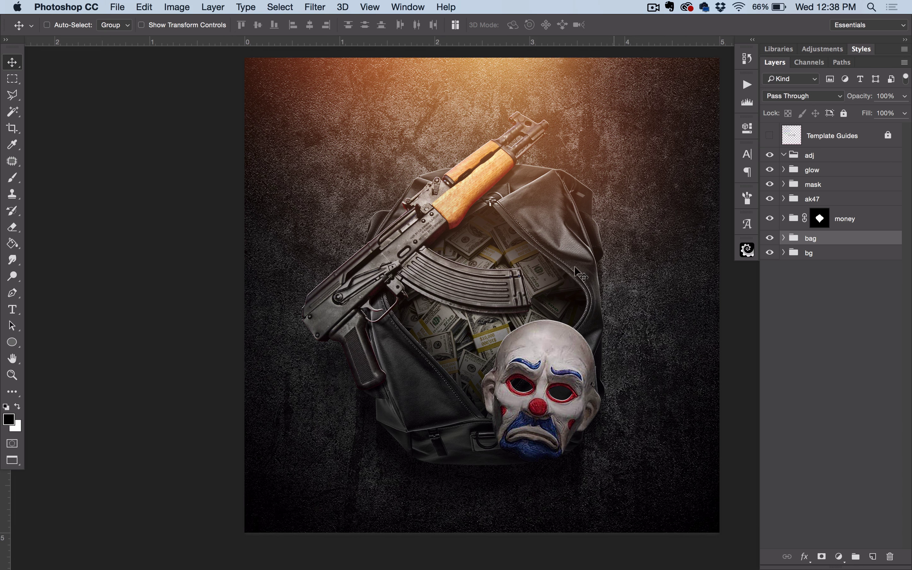
# Add a Color Balance adjustment layer inside the adj group, above the glow group
pyautogui.click(820, 154)
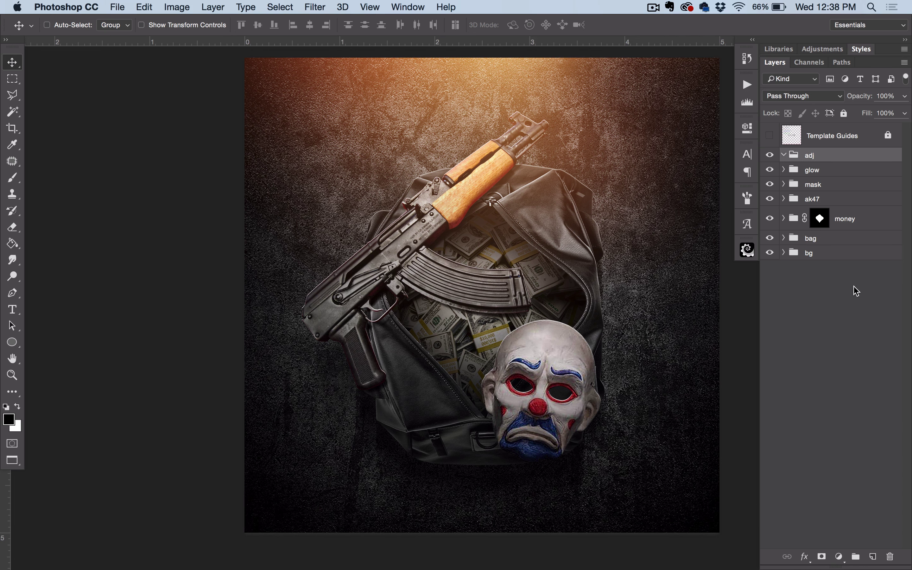
pyautogui.click(839, 556)
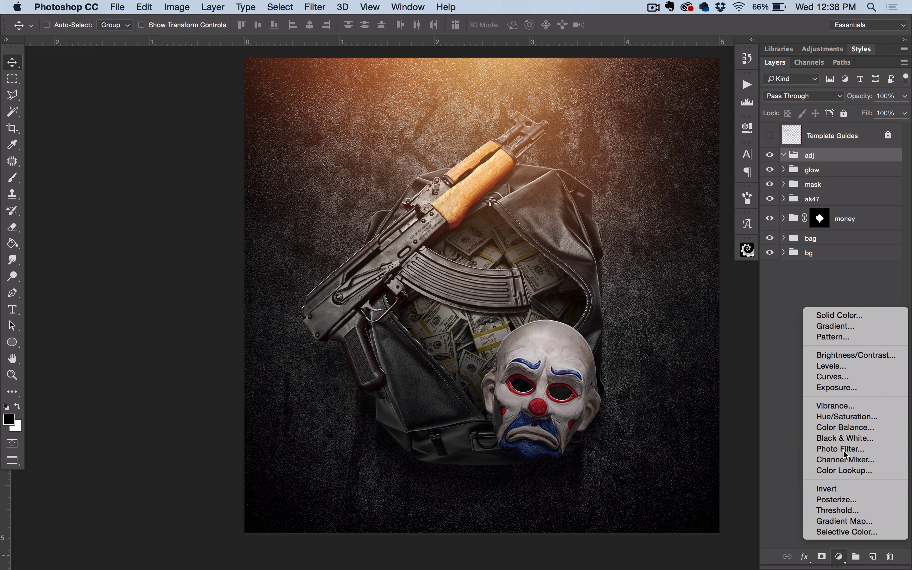
pyautogui.click(844, 427)
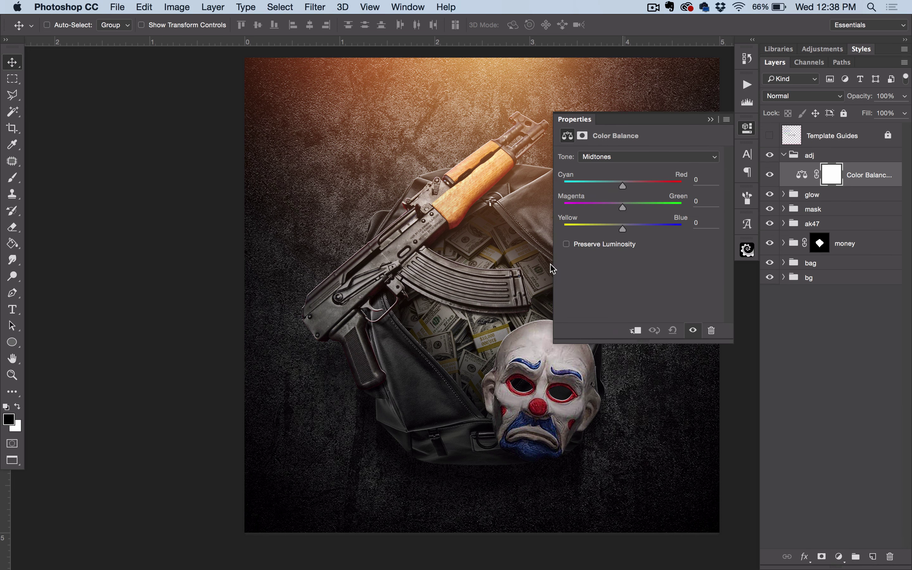
# Expand the glow group and select its Background layer
pyautogui.press('space')
pyautogui.moveTo(649, 154); pyautogui.dragTo(556, 154)
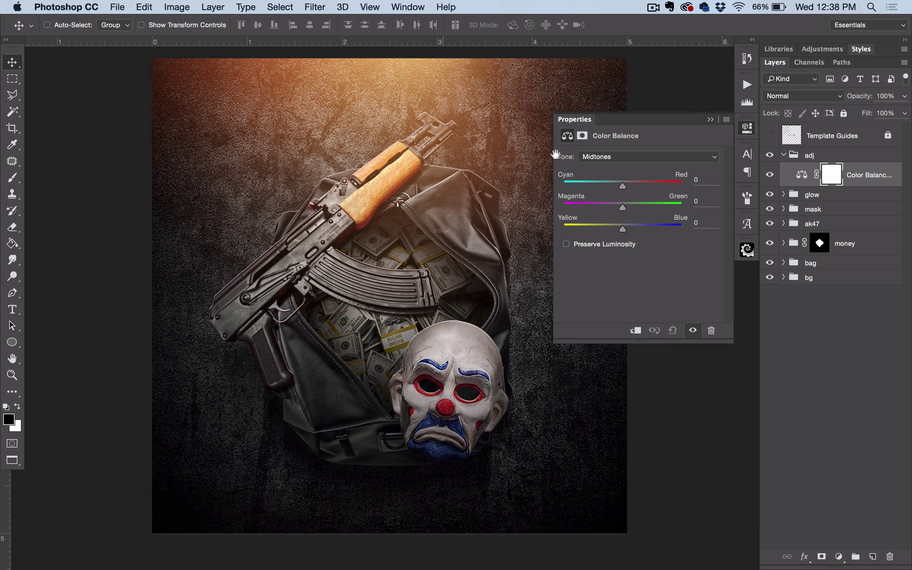
pyautogui.click(746, 131)
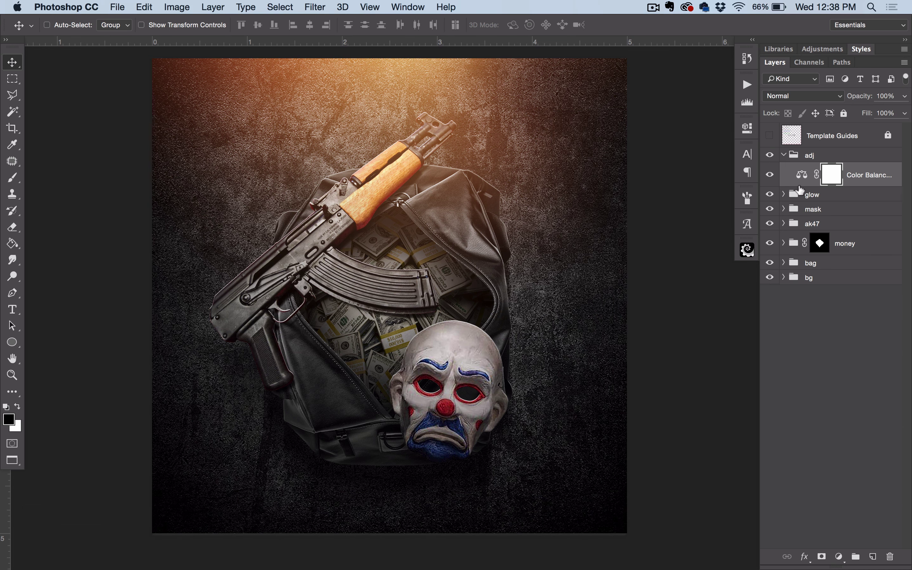
pyautogui.click(783, 194)
pyautogui.click(826, 220)
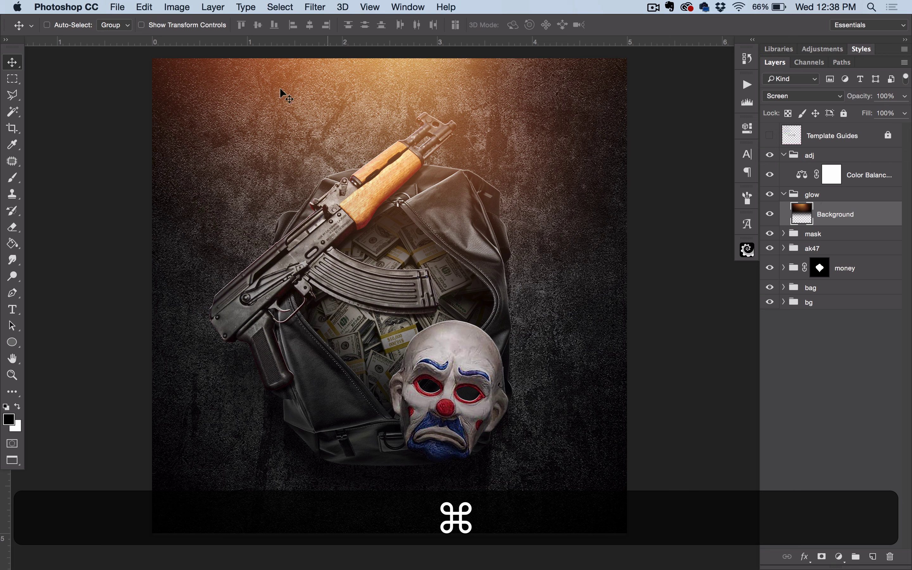
pyautogui.click(177, 7)
pyautogui.moveTo(202, 41)
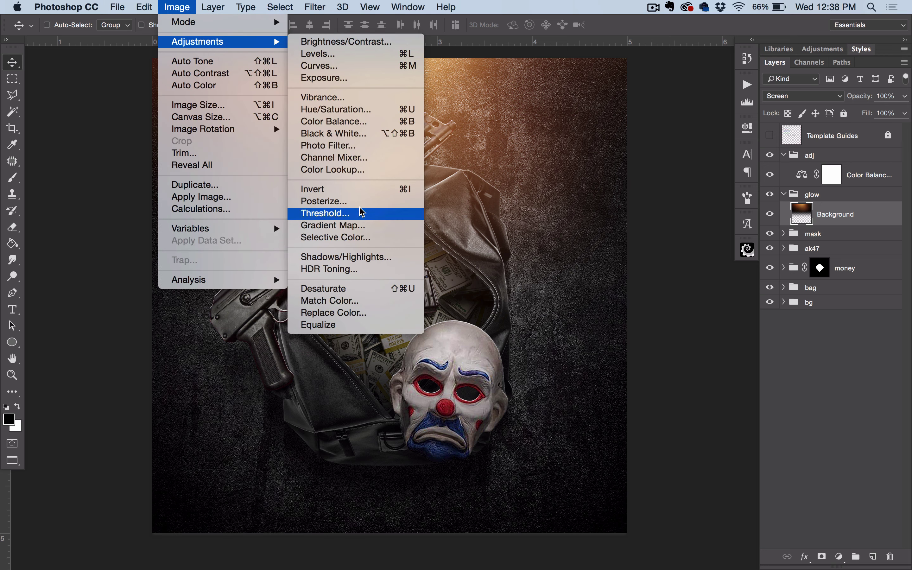
pyautogui.click(368, 112)
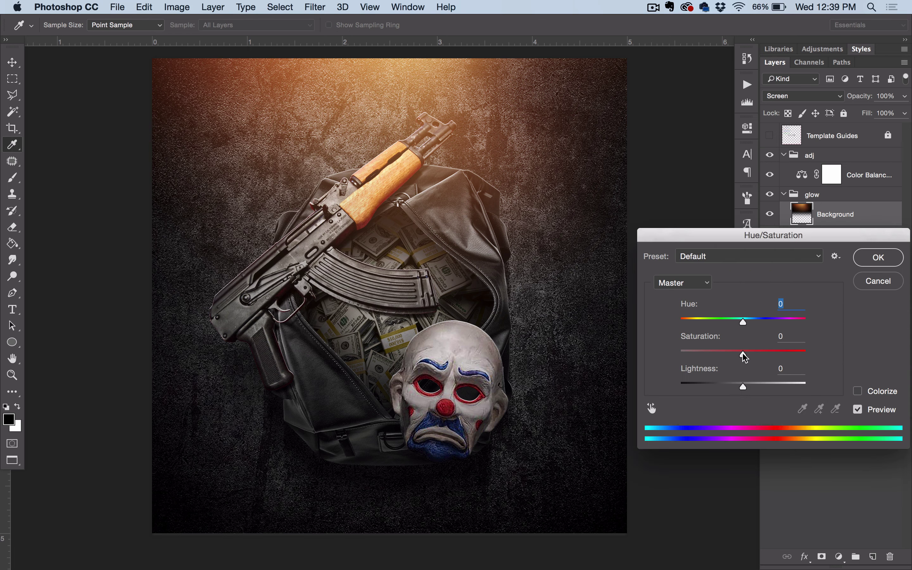
pyautogui.moveTo(743, 356); pyautogui.dragTo(656, 354)
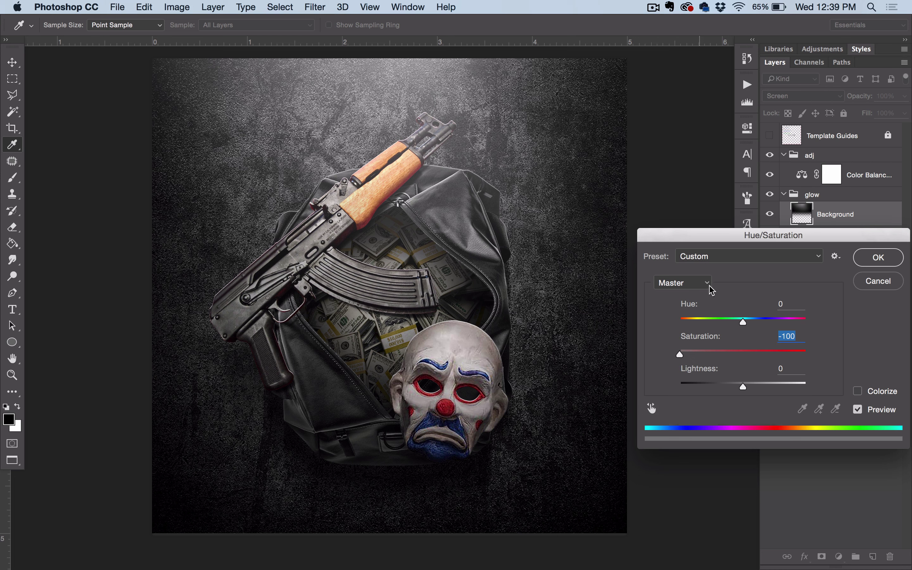
pyautogui.click(878, 282)
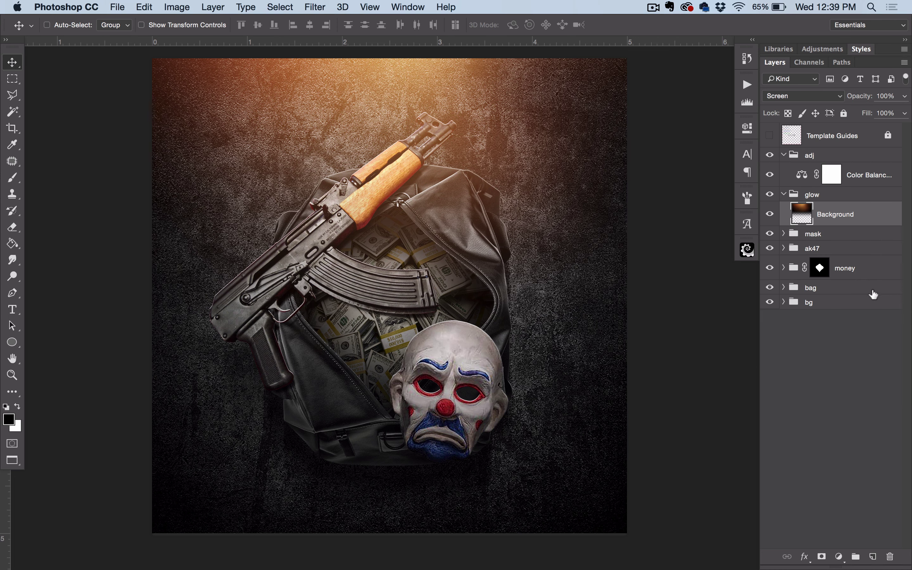
# With the glow's Background layer temporarily hidden, set the Color Balance midtones to Cyan–Red -20 and Yellow–Blue +18
pyautogui.click(769, 213)
pyautogui.doubleClick(800, 174)
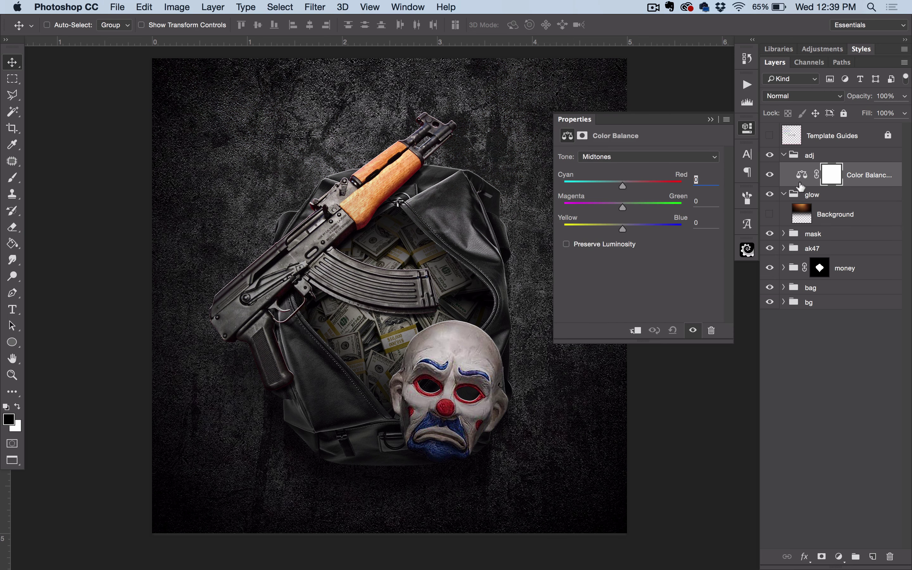
pyautogui.moveTo(620, 186); pyautogui.dragTo(617, 186)
pyautogui.moveTo(624, 226); pyautogui.dragTo(628, 230)
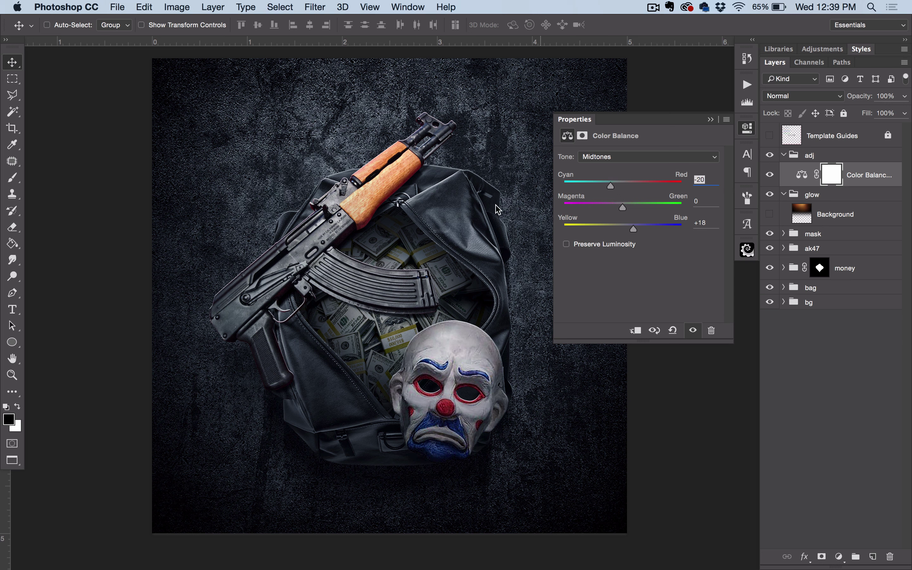
pyautogui.click(746, 128)
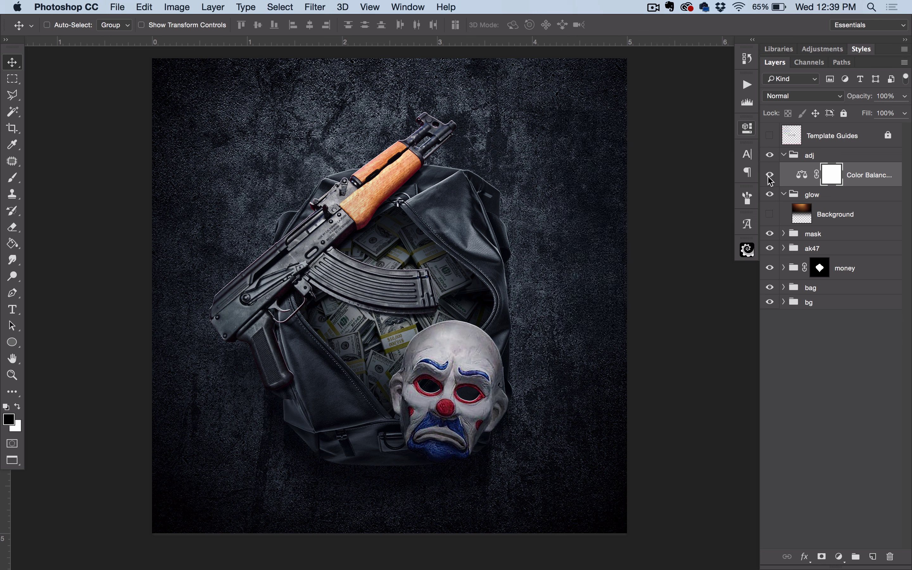
pyautogui.click(769, 213)
pyautogui.click(810, 203)
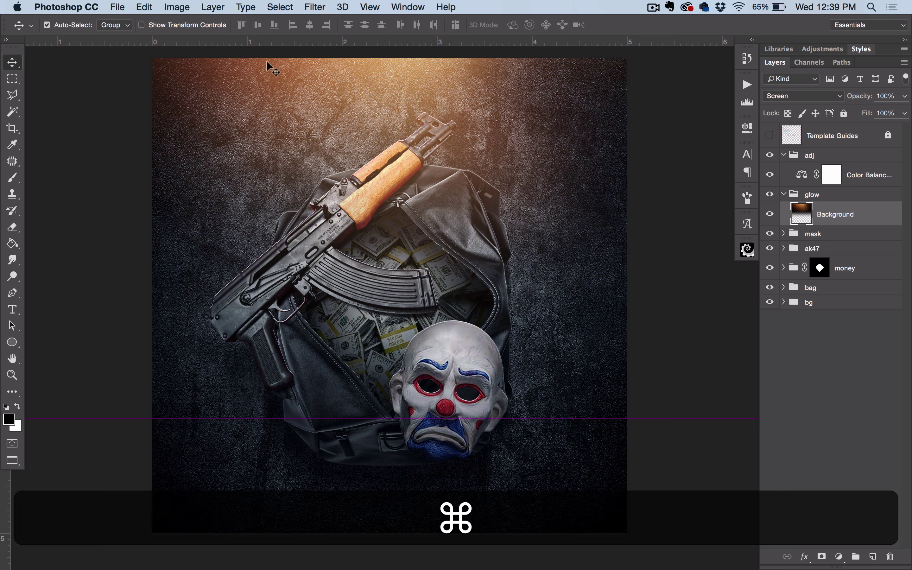
pyautogui.press('alt+super+u')
pyautogui.moveTo(759, 245); pyautogui.dragTo(622, 150)
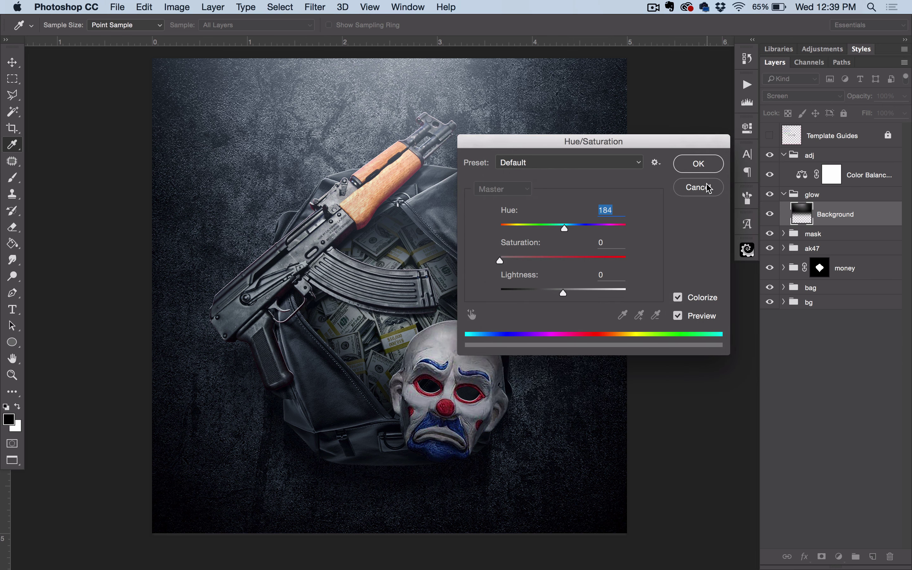
pyautogui.click(698, 188)
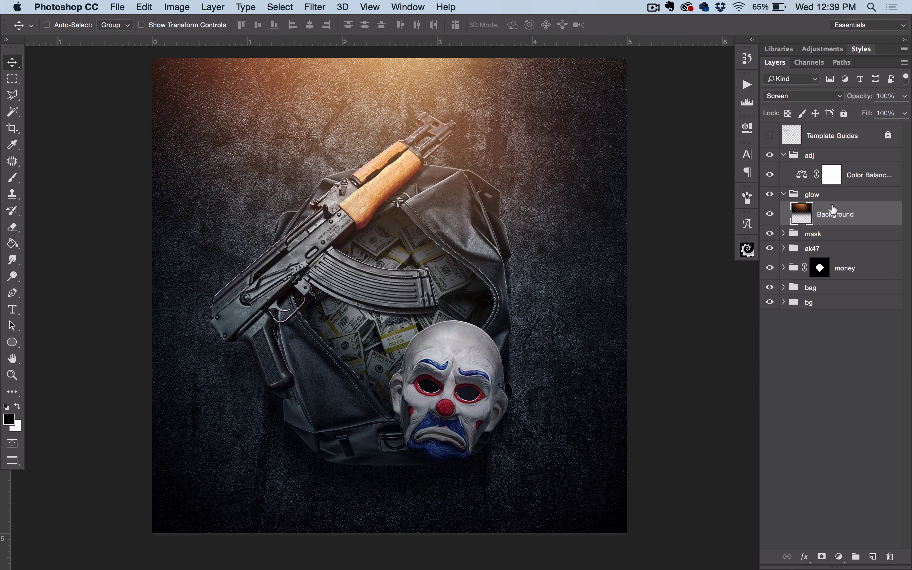
# Desaturate the glow group's Background layer completely with a Hue/Saturation adjustment at Saturation -100
pyautogui.click(183, 7)
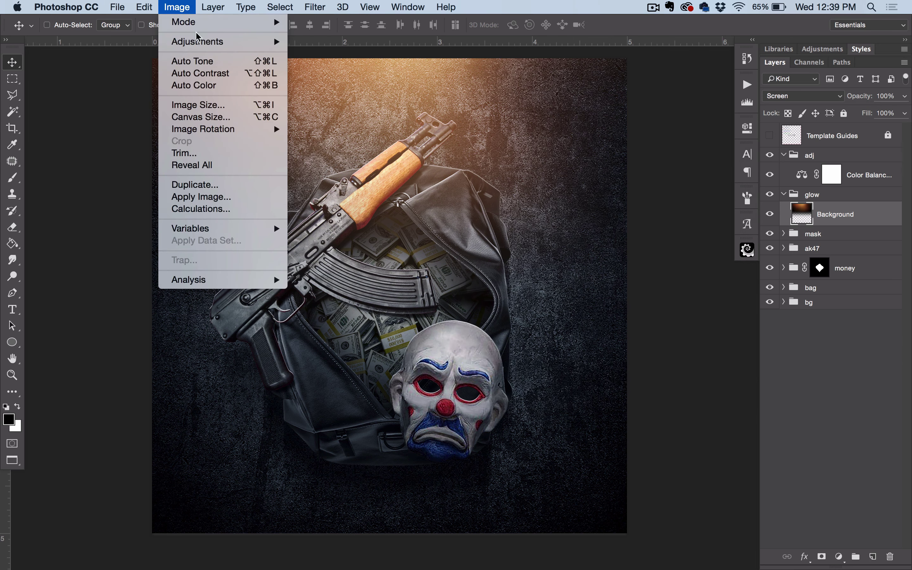
pyautogui.moveTo(200, 41)
pyautogui.click(331, 113)
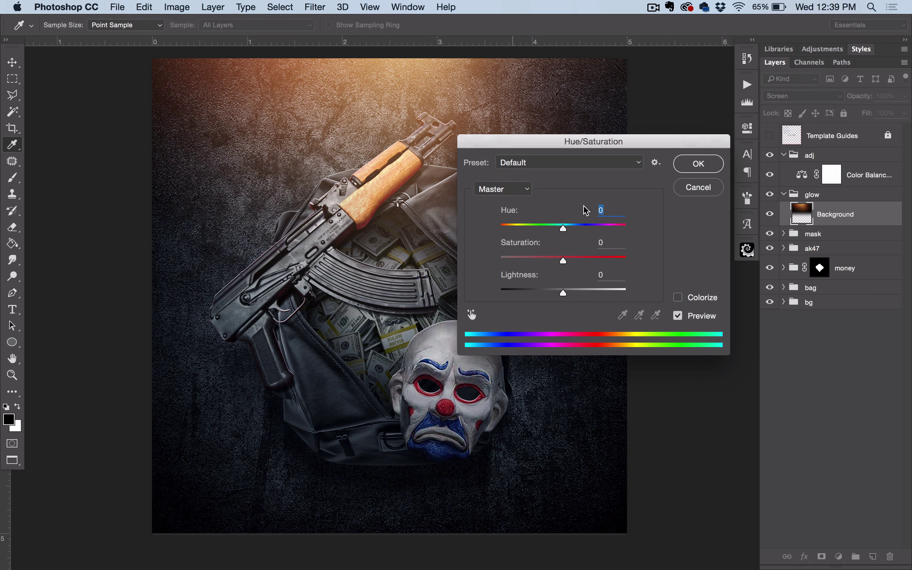
pyautogui.moveTo(560, 262); pyautogui.dragTo(497, 262)
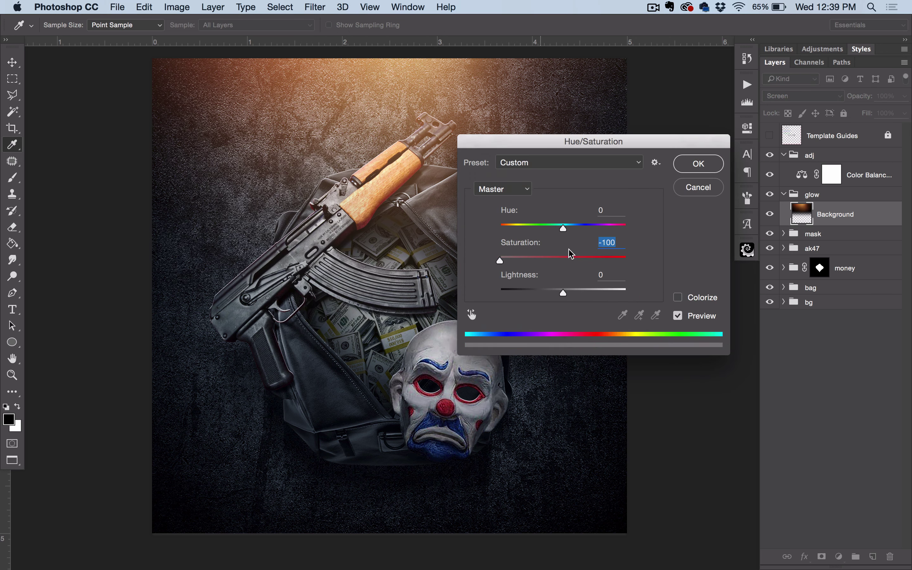
pyautogui.click(709, 161)
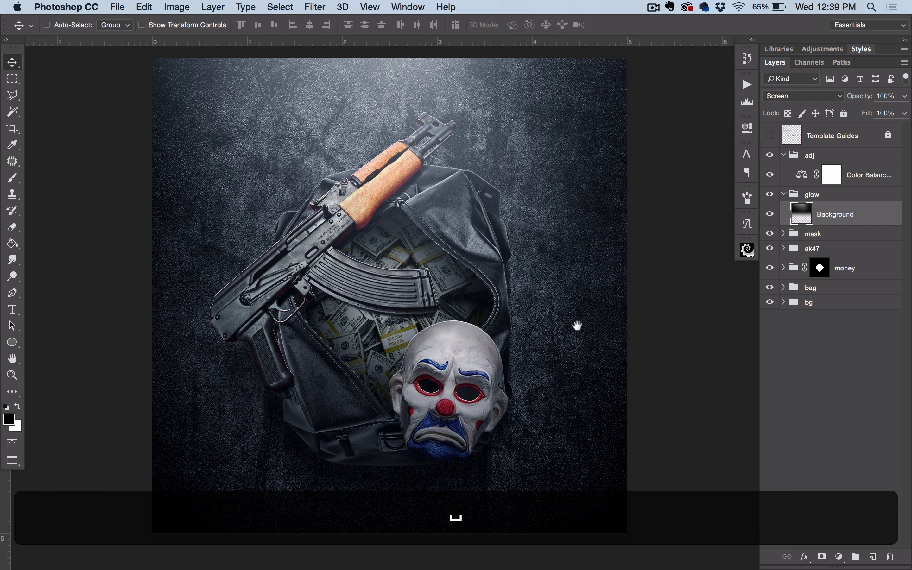
# Open the Color Balance adjustment layer's settings and reset them to their defaults
pyautogui.hscroll(-3, 575, 321)
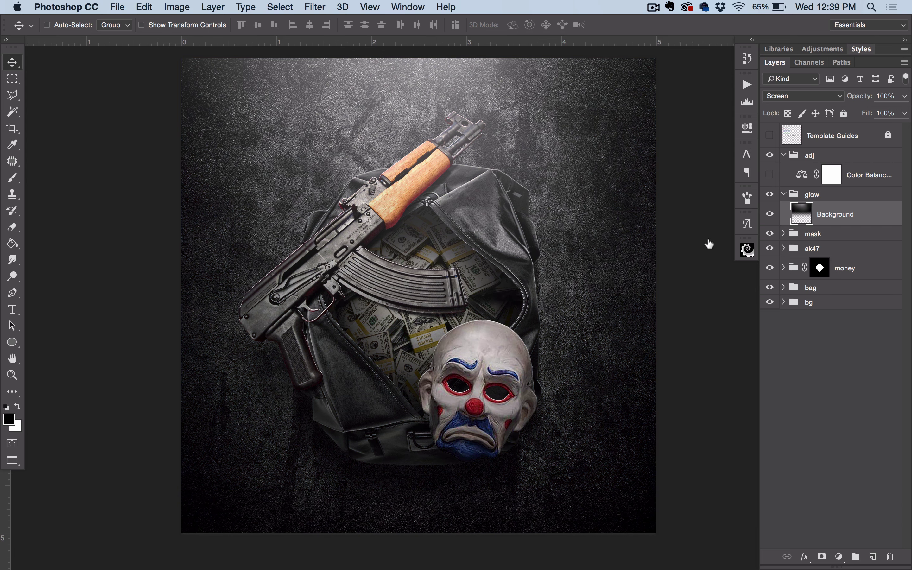
pyautogui.doubleClick(799, 175)
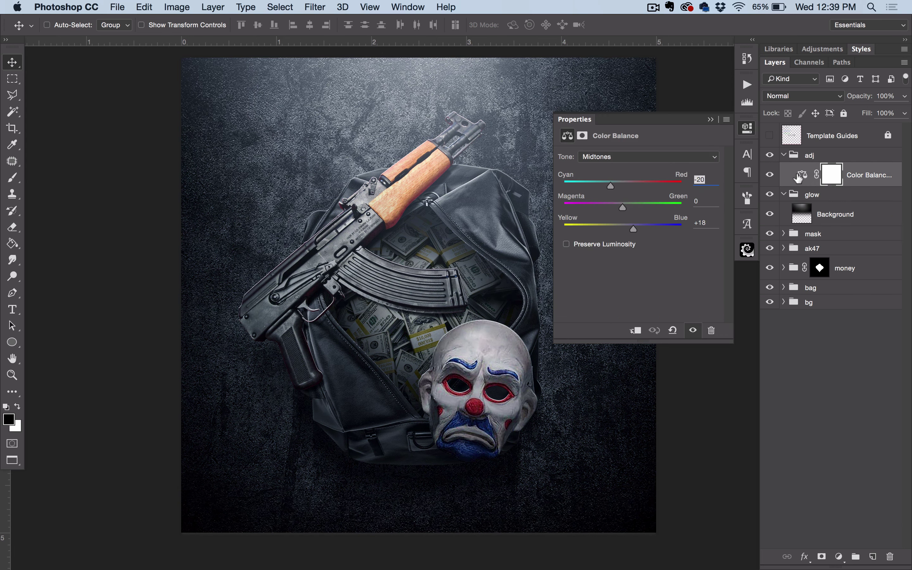
pyautogui.click(673, 330)
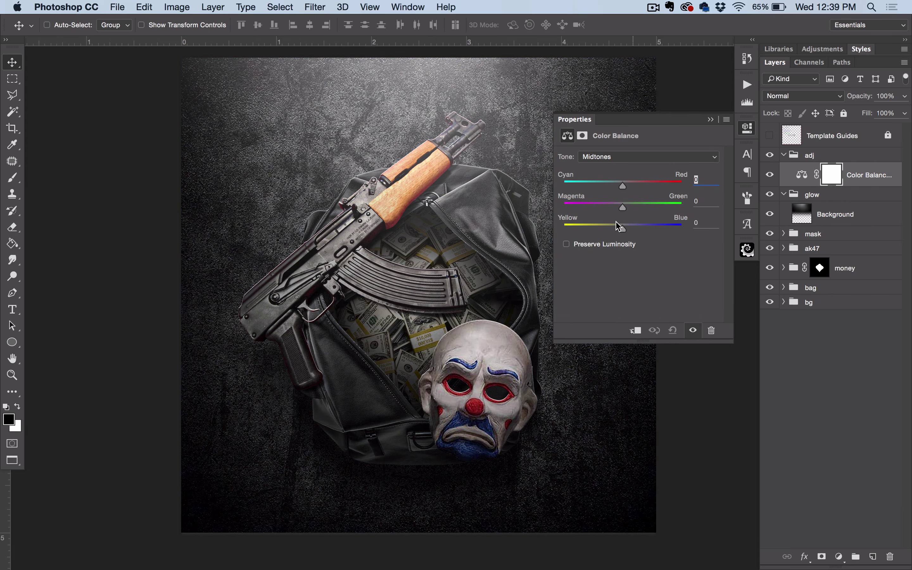
# Try different Cyan–Red and Yellow–Blue midtone shifts in the Color Balance adjustment and reset it
pyautogui.click(628, 186)
pyautogui.moveTo(622, 226); pyautogui.dragTo(612, 227)
pyautogui.moveTo(636, 185); pyautogui.dragTo(615, 185)
pyautogui.moveTo(612, 227); pyautogui.dragTo(623, 228)
pyautogui.moveTo(628, 228); pyautogui.dragTo(615, 228)
pyautogui.moveTo(640, 184); pyautogui.dragTo(646, 184)
pyautogui.moveTo(614, 228); pyautogui.dragTo(593, 233)
pyautogui.click(672, 330)
# Shift the Color Balance midtones slightly toward cyan and blue for a cool tint
pyautogui.moveTo(622, 185); pyautogui.dragTo(615, 186)
pyautogui.moveTo(622, 228); pyautogui.dragTo(631, 233)
pyautogui.click(747, 128)
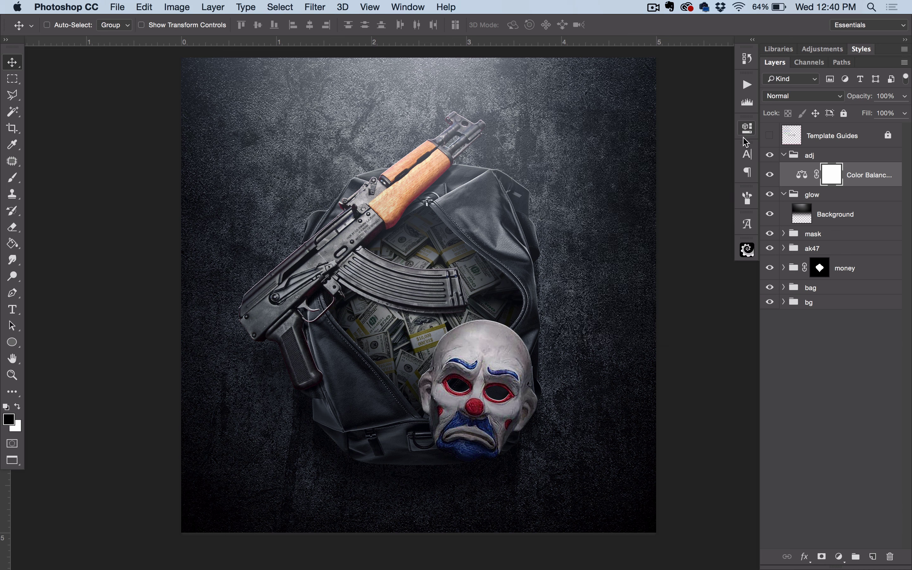
# Add a Levels adjustment layer above Color Balance with midtones at about 0.78 and the output black level at 16
pyautogui.click(842, 557)
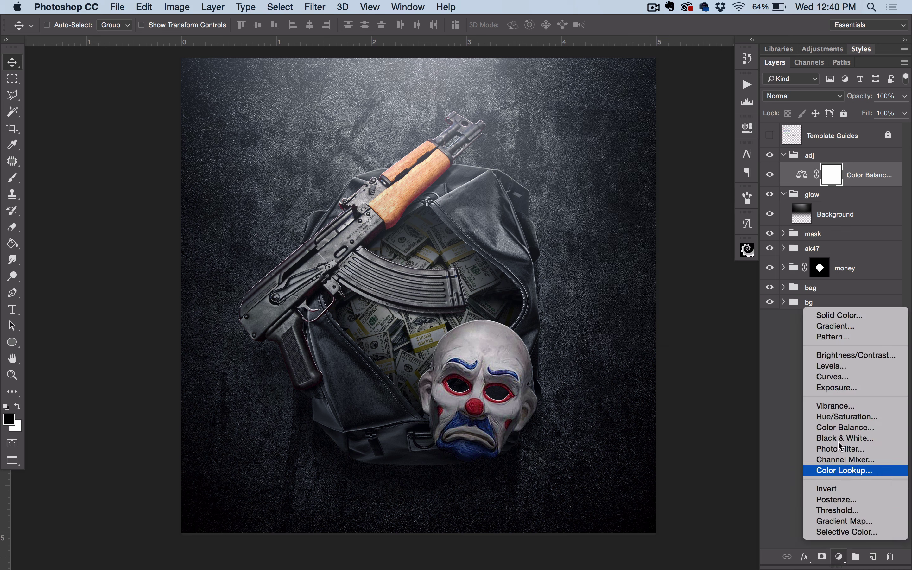
pyautogui.click(790, 344)
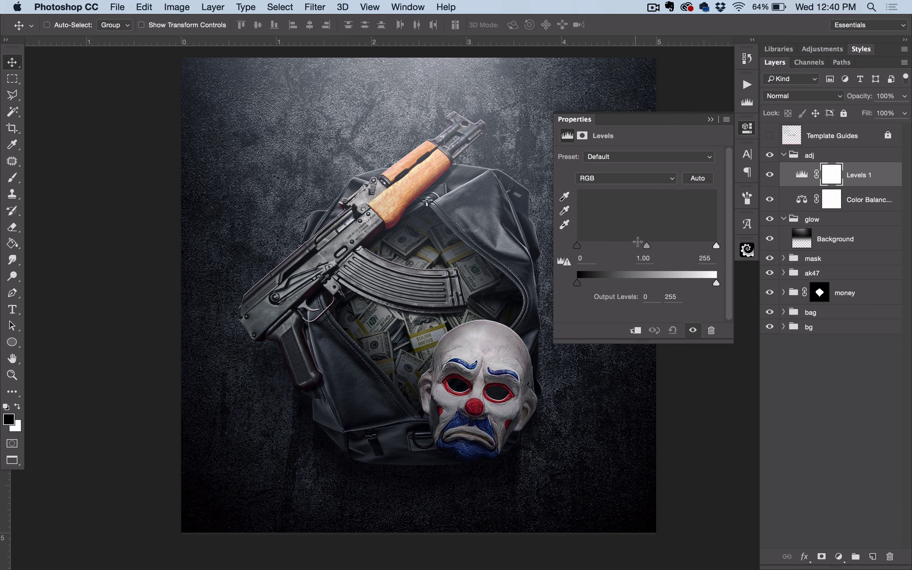
pyautogui.moveTo(646, 246); pyautogui.dragTo(651, 249)
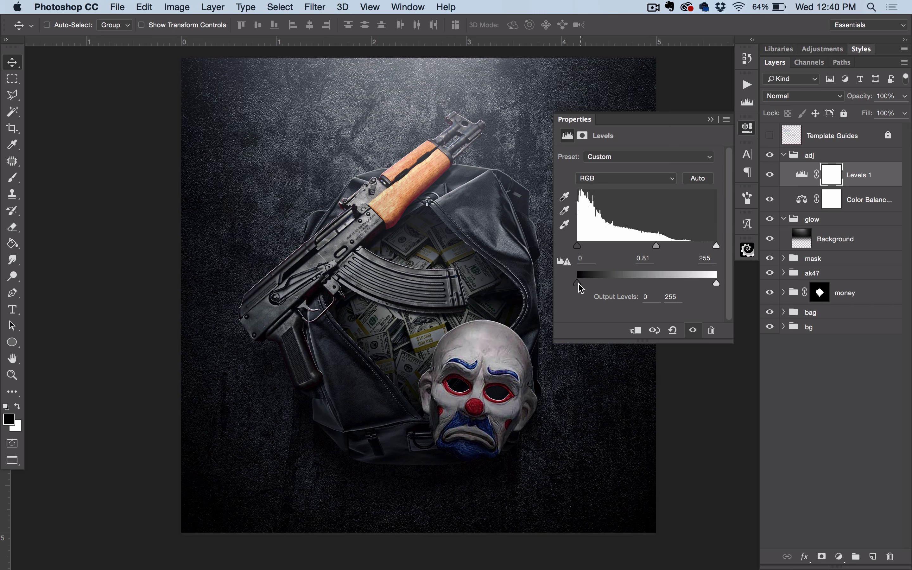
pyautogui.moveTo(577, 283); pyautogui.dragTo(582, 282)
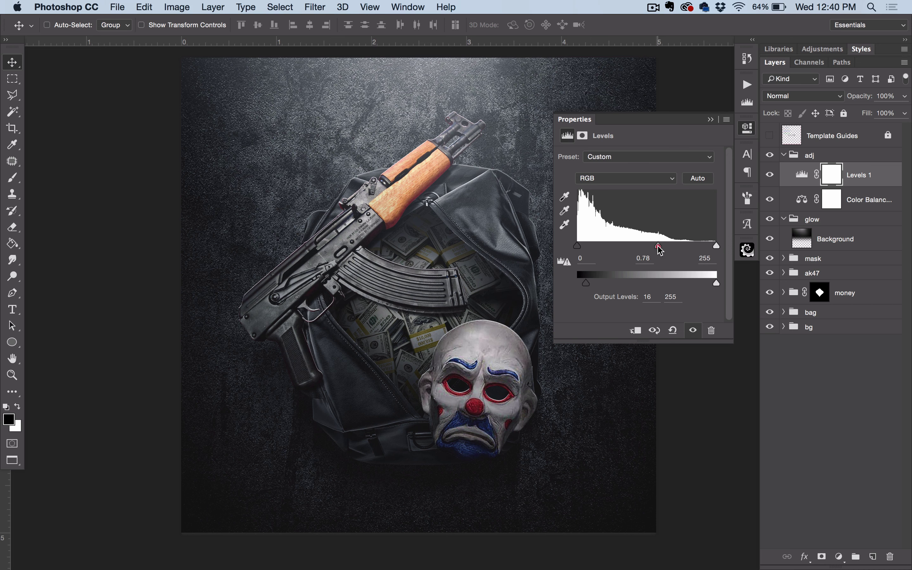
pyautogui.click(746, 128)
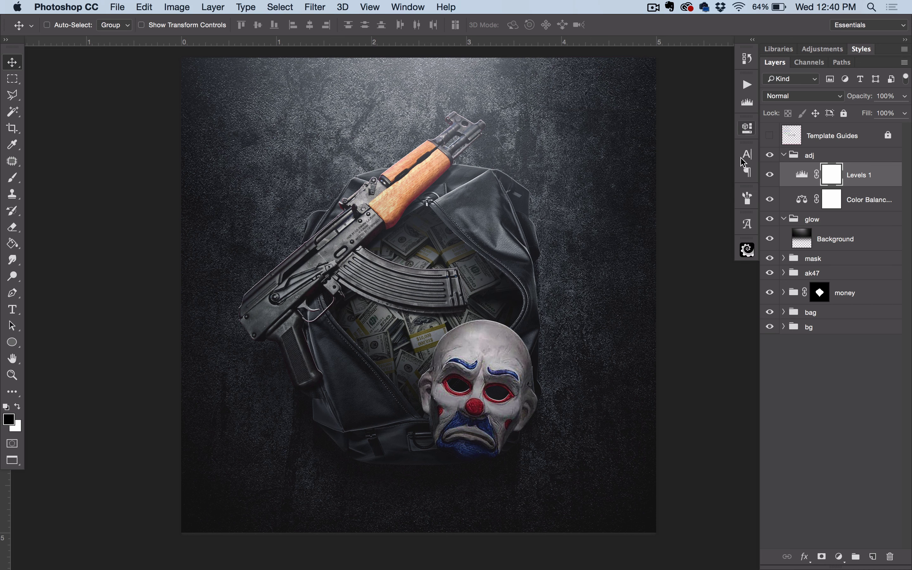
# Save the document with the new color adjustments
pyautogui.moveTo(587, 307); pyautogui.dragTo(605, 323)
pyautogui.press('super+s')
pyautogui.moveTo(601, 378); pyautogui.dragTo(601, 360)
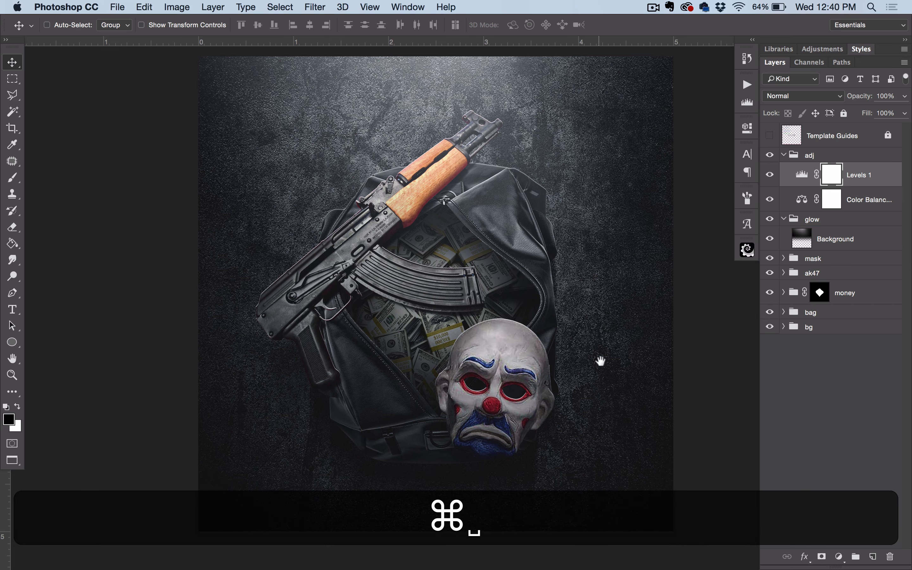
pyautogui.press('super+s')
# Collapse the adj and glow groups, toggle both off and on to compare the composite, and save the document
pyautogui.click(784, 155)
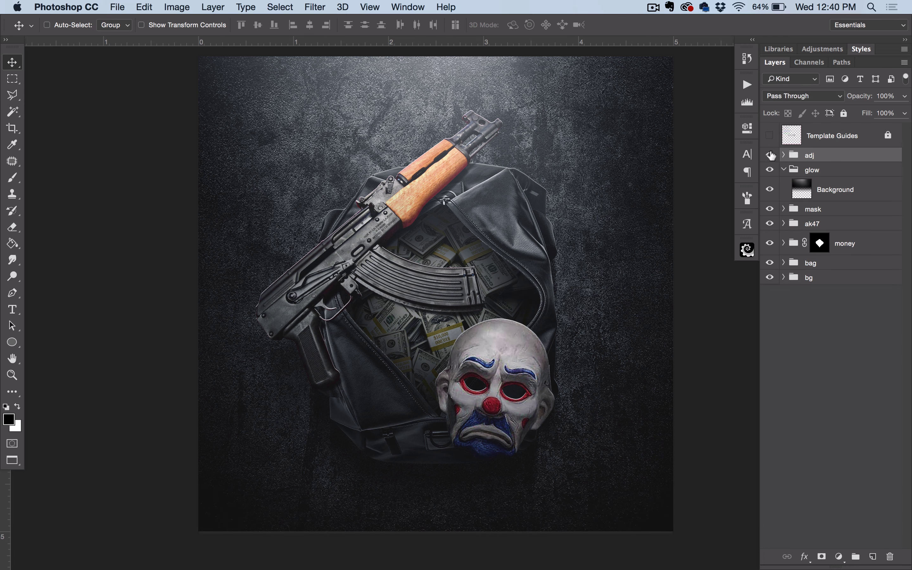
pyautogui.click(770, 154)
pyautogui.click(769, 169)
pyautogui.click(783, 169)
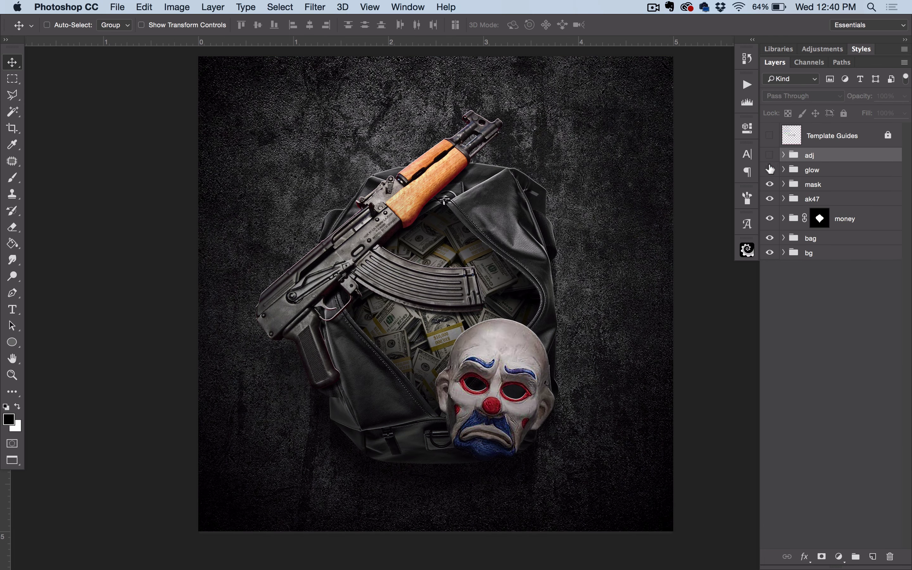
pyautogui.click(770, 170)
pyautogui.click(769, 155)
pyautogui.press('super+s')
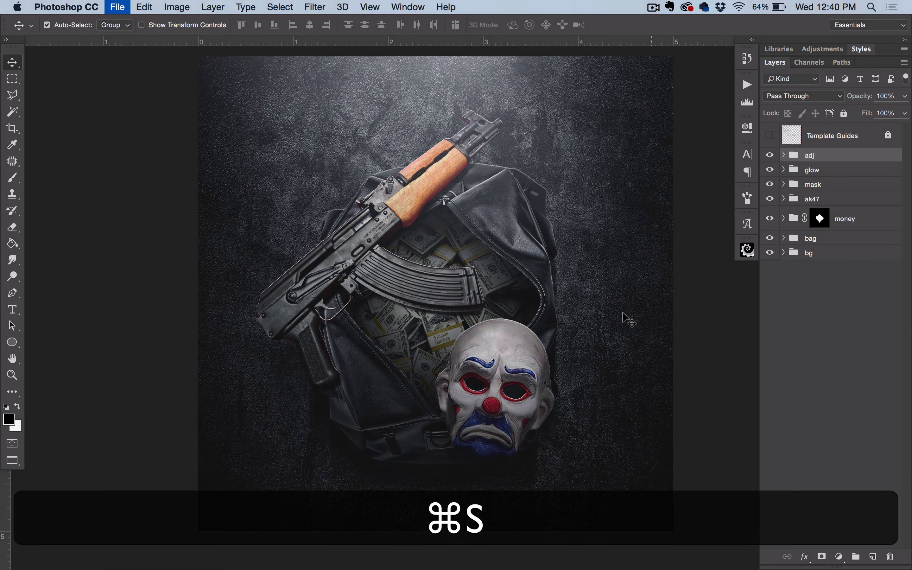